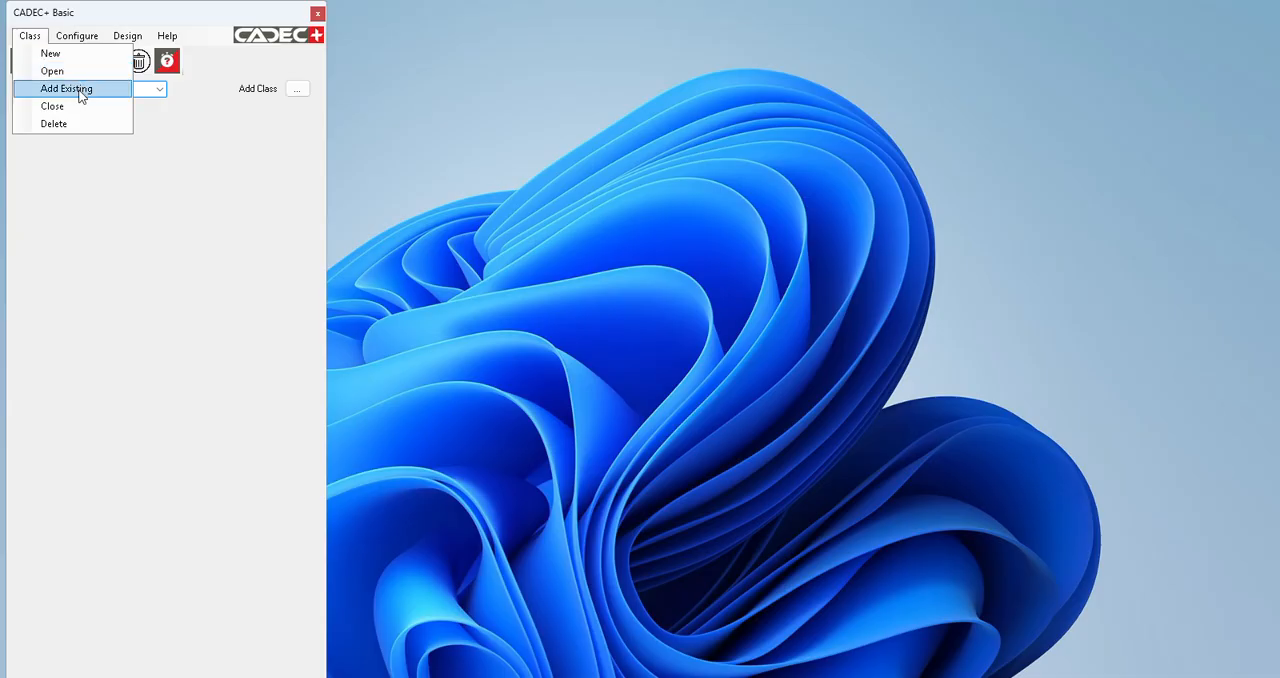
{"action": "mouse_move", "coordinate": [104, 30]}
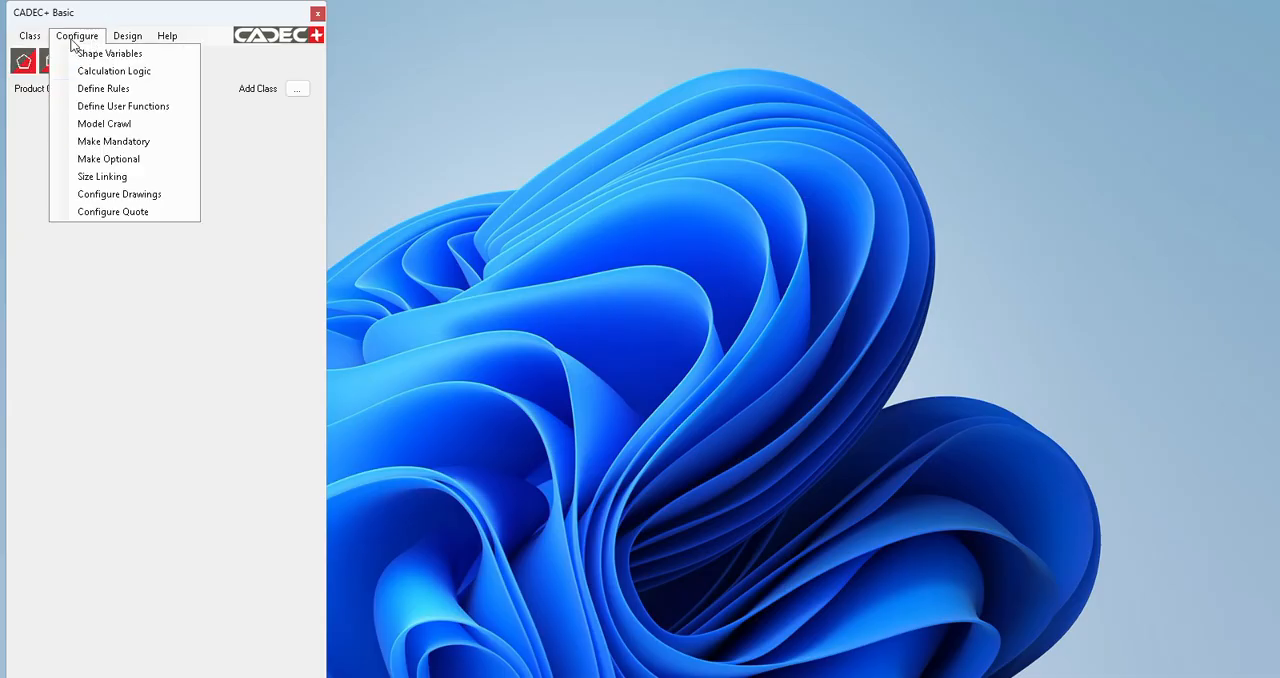
{"action": "mouse_move", "coordinate": [30, 36]}
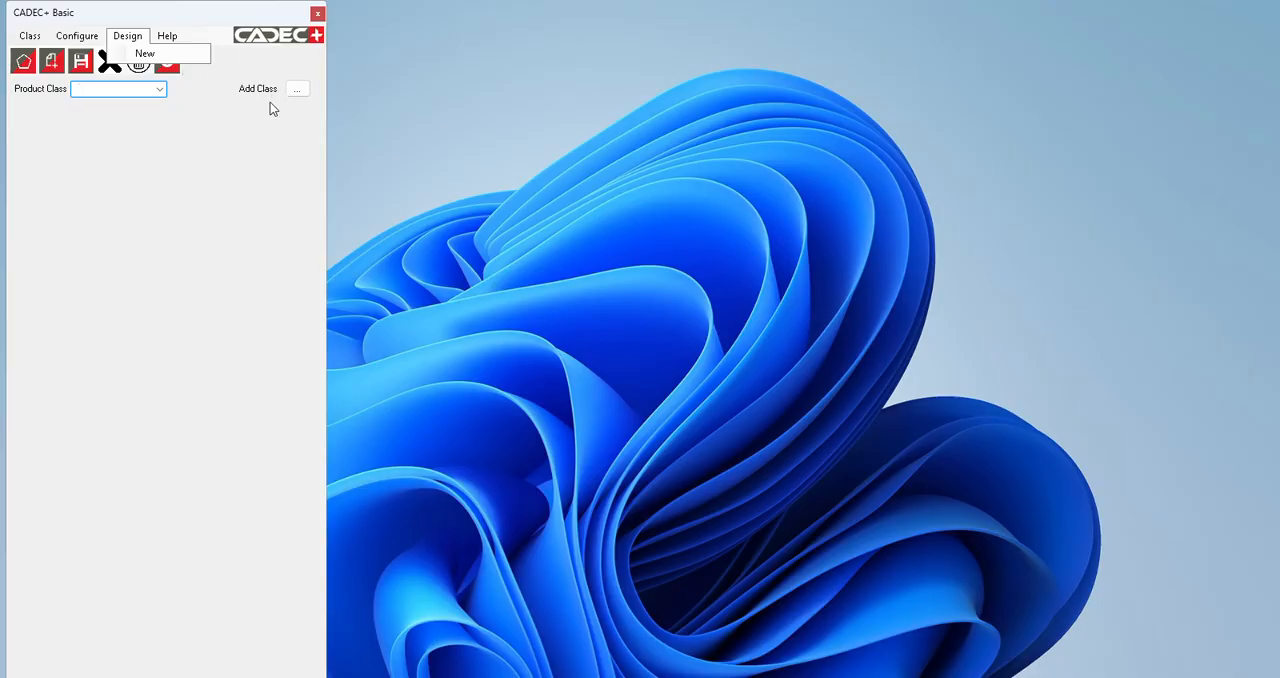
Step: Begin adding a new class, creating and opening a Desktop folder named "concept Pr tank" to store it
{"action": "left_click", "coordinate": [297, 89]}
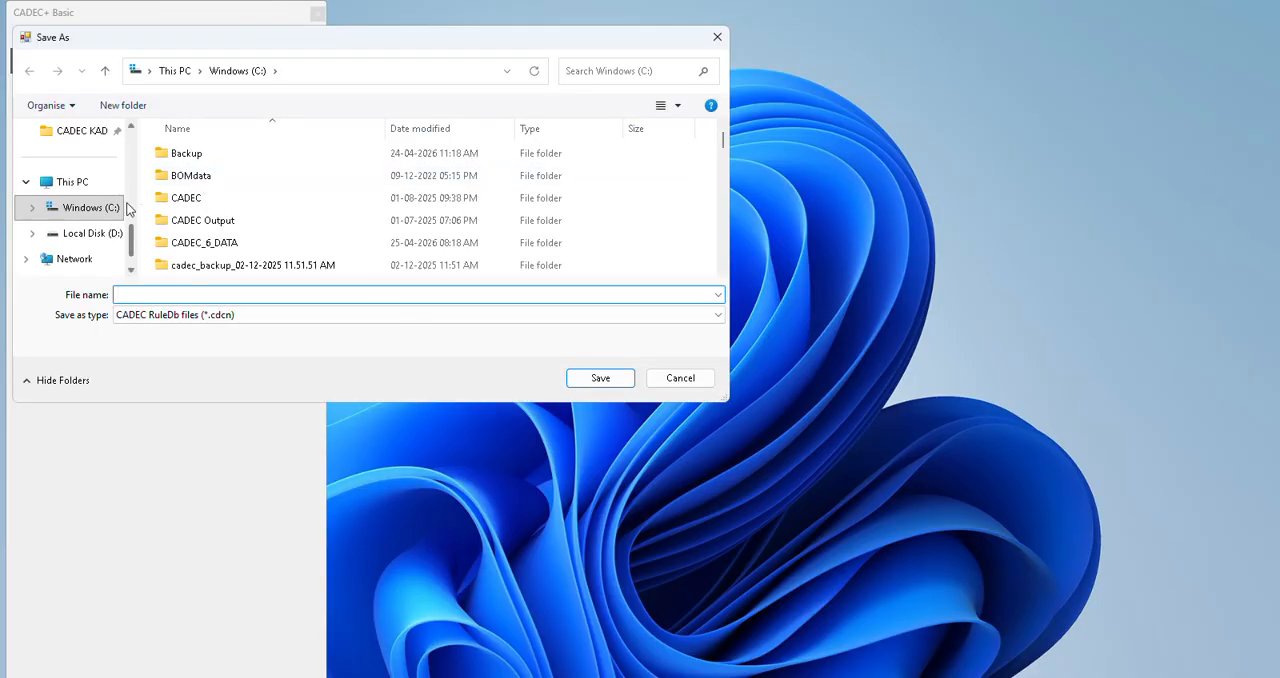
{"action": "scroll", "coordinate": [60, 208], "scroll_direction": "up", "scroll_amount": 5}
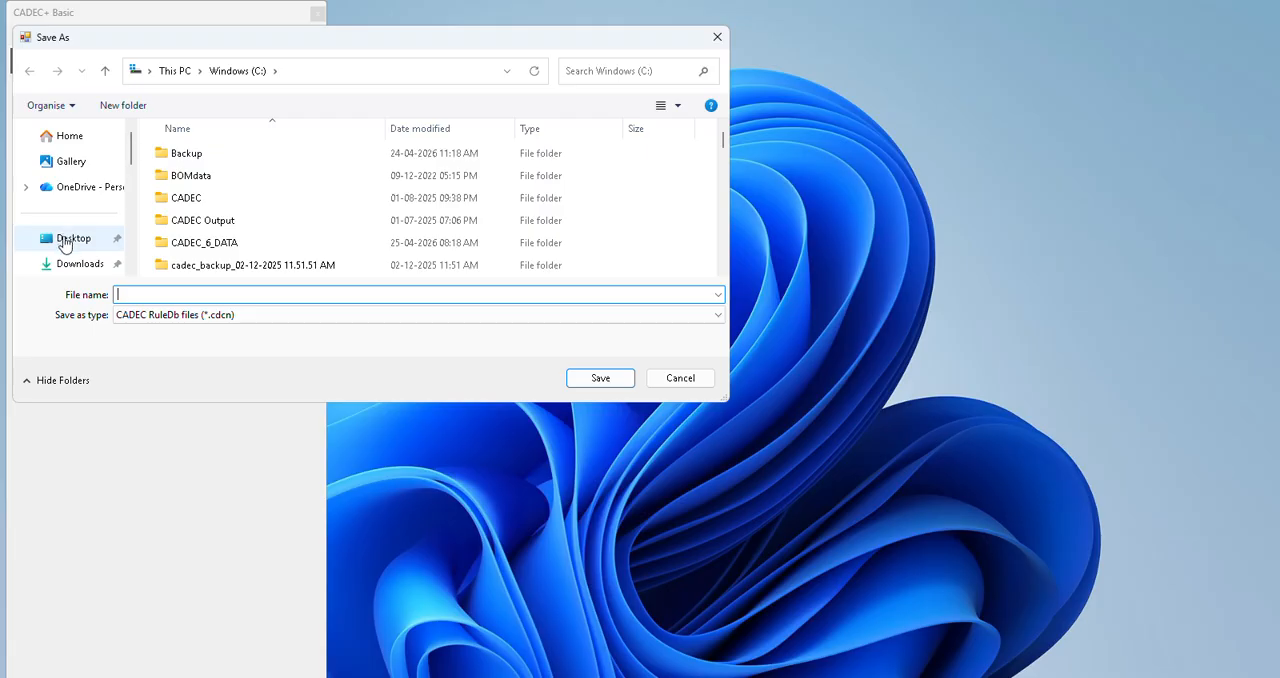
{"action": "left_click", "coordinate": [68, 238]}
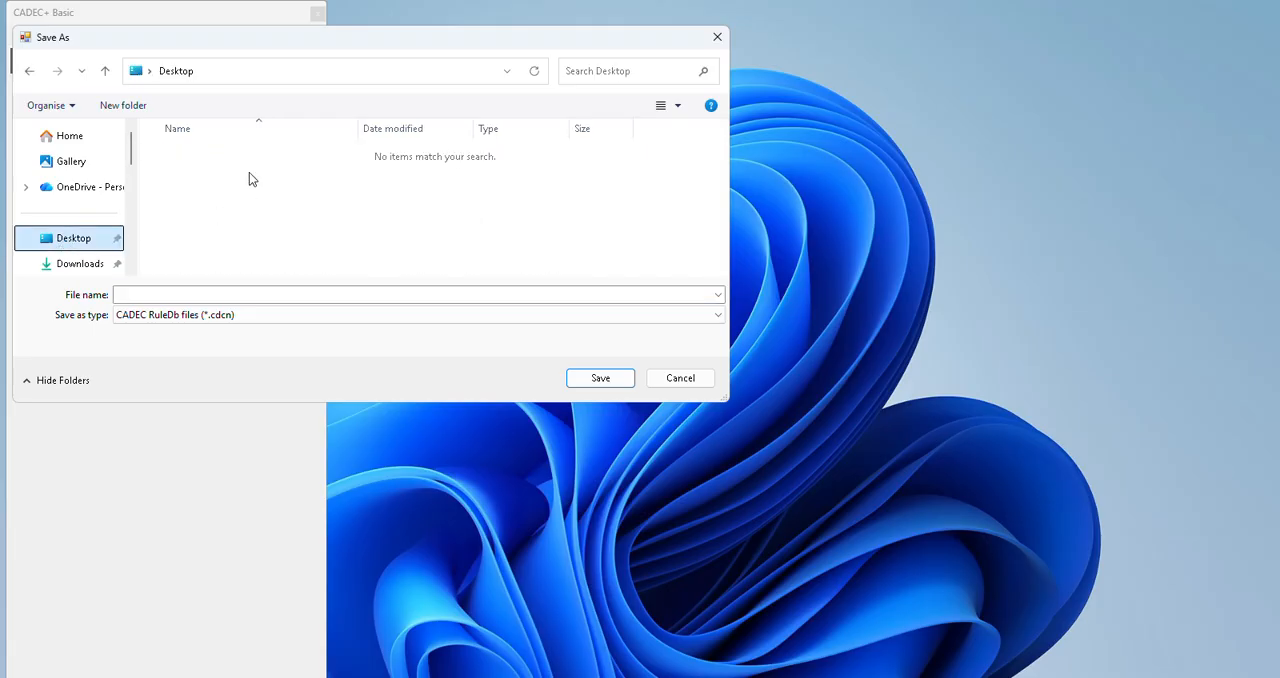
{"action": "right_click", "coordinate": [217, 214]}
{"action": "mouse_move", "coordinate": [270, 374]}
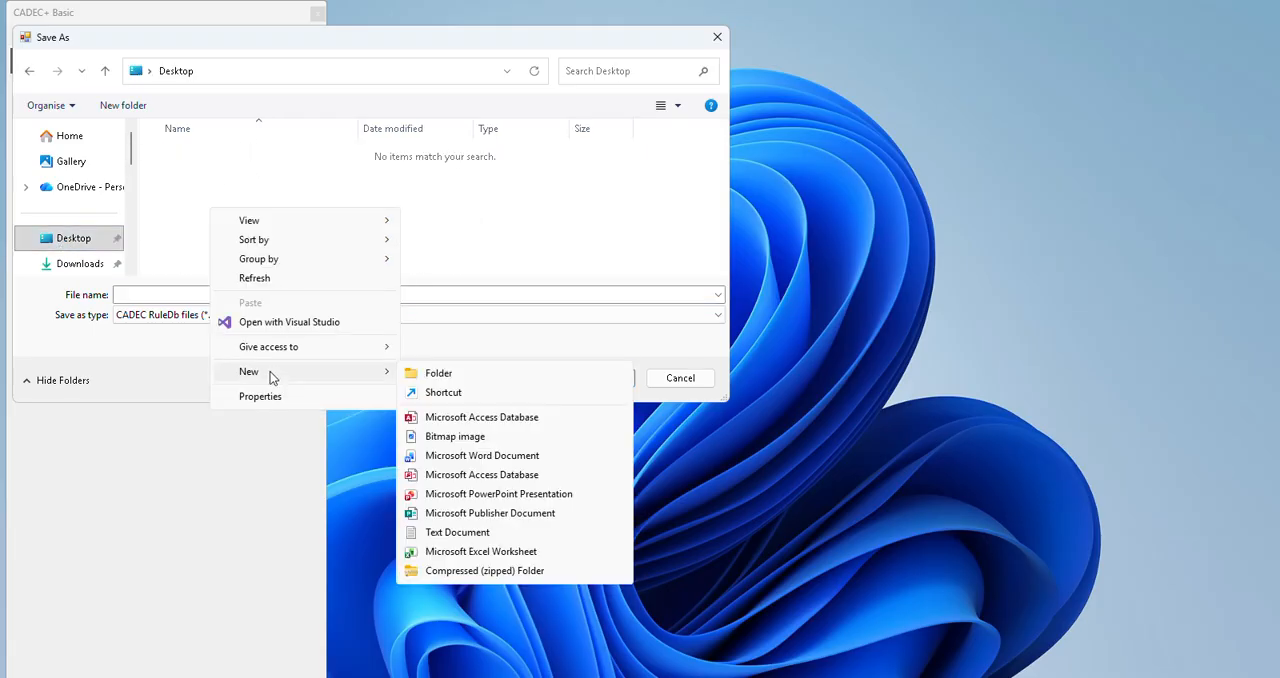
{"action": "left_click", "coordinate": [472, 376]}
{"action": "type", "text": "concept"}
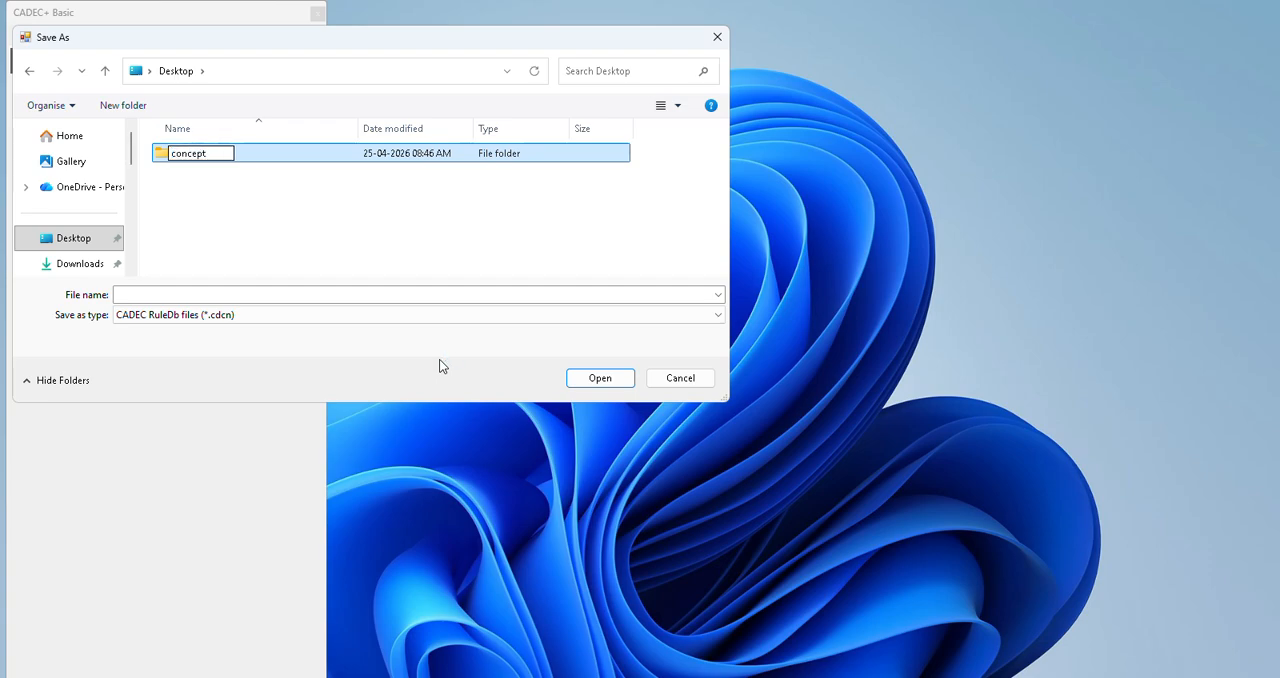
{"action": "type", "text": " Pr tank"}
{"action": "left_click", "coordinate": [257, 211]}
{"action": "double_click", "coordinate": [229, 156]}
Step: Save the new class file as prTankConcept in the concept Pr tank folder
{"action": "left_click", "coordinate": [214, 295]}
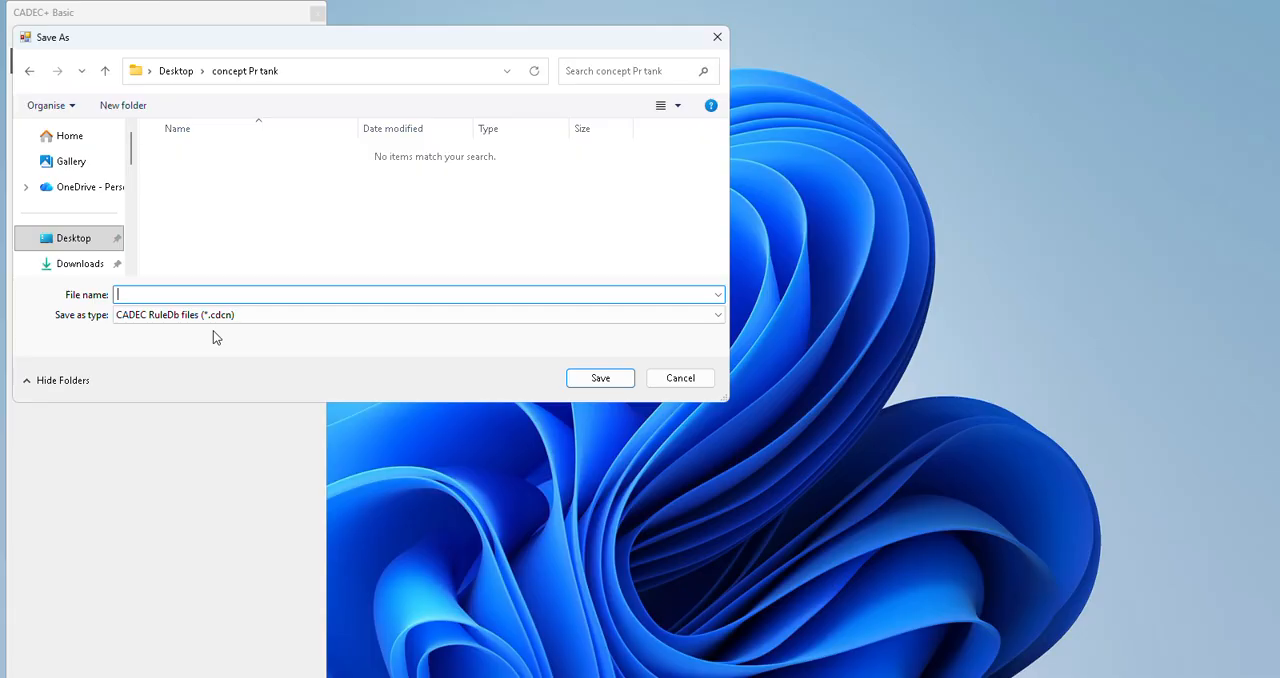
{"action": "type", "text": "prTankConcept"}
{"action": "left_click", "coordinate": [600, 380]}
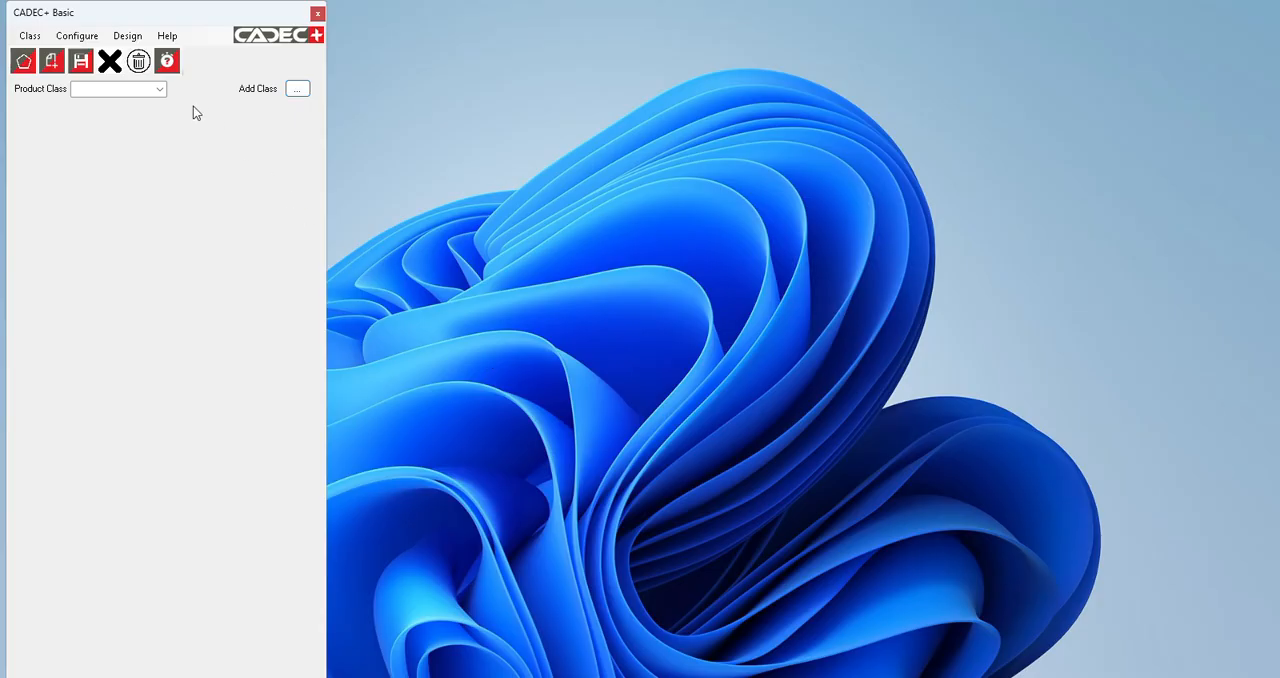
Step: Select the prTankConcept product class and open its shape variable configuration
{"action": "left_click", "coordinate": [160, 92]}
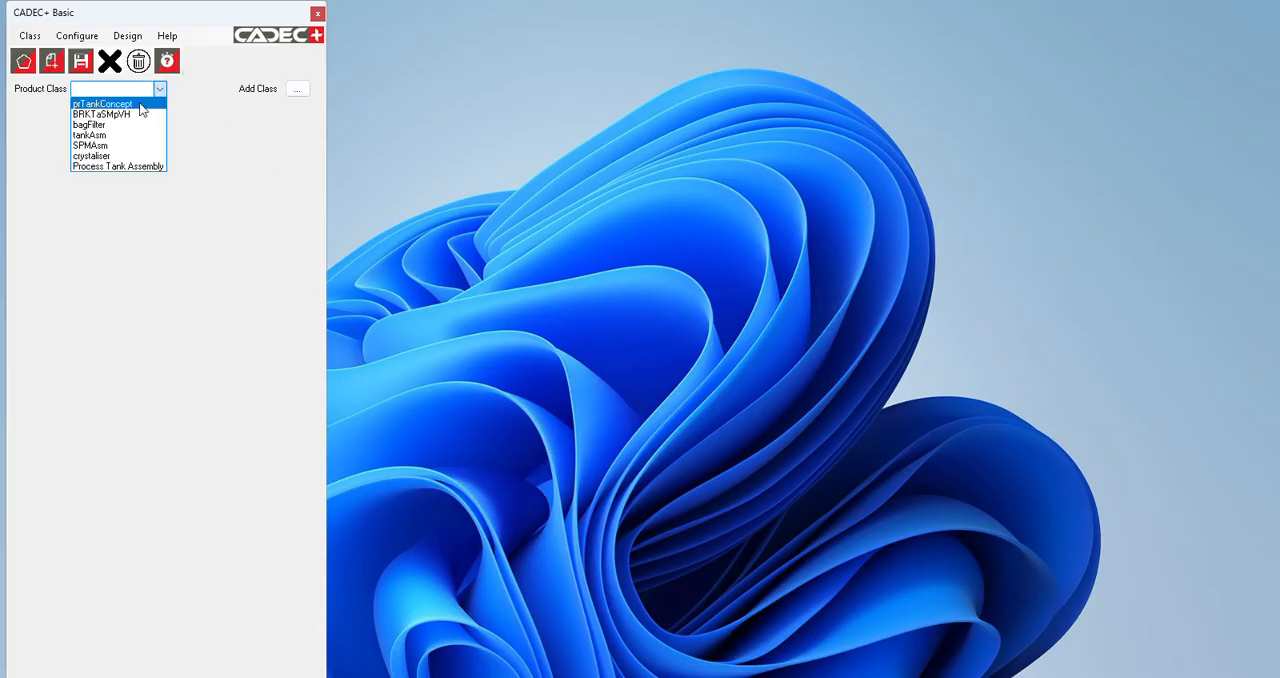
{"action": "left_click", "coordinate": [141, 105]}
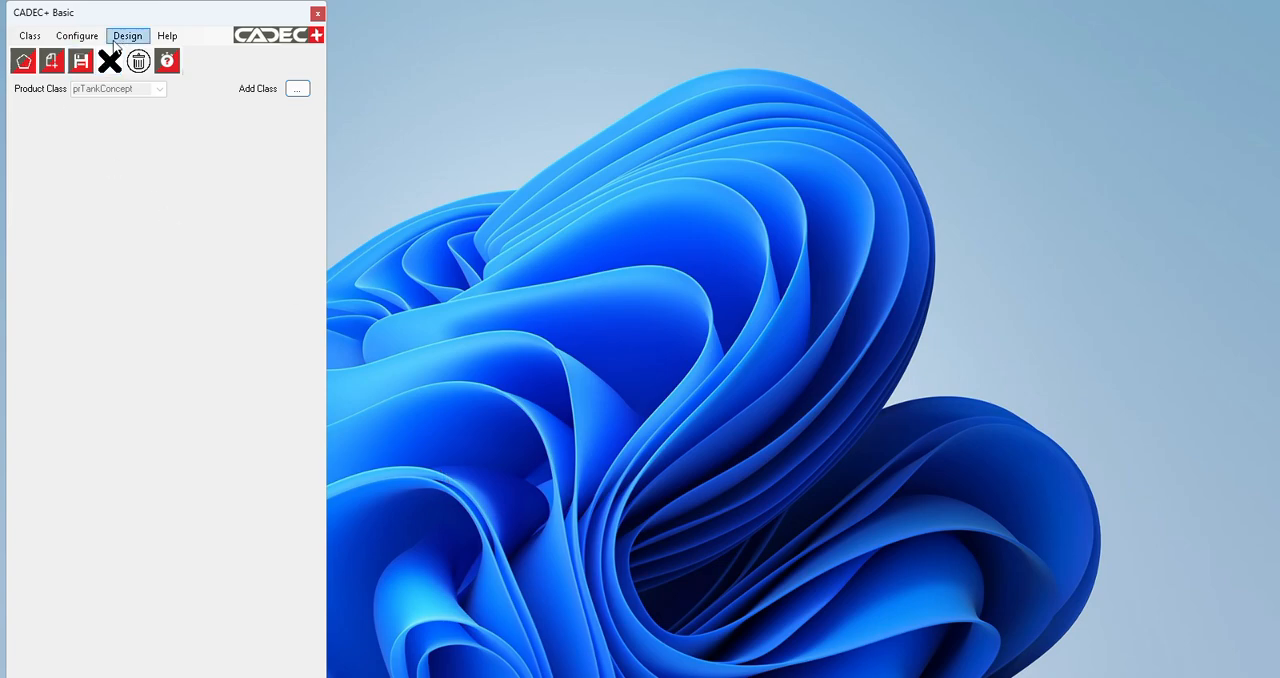
{"action": "left_click", "coordinate": [77, 35]}
{"action": "left_click", "coordinate": [106, 52]}
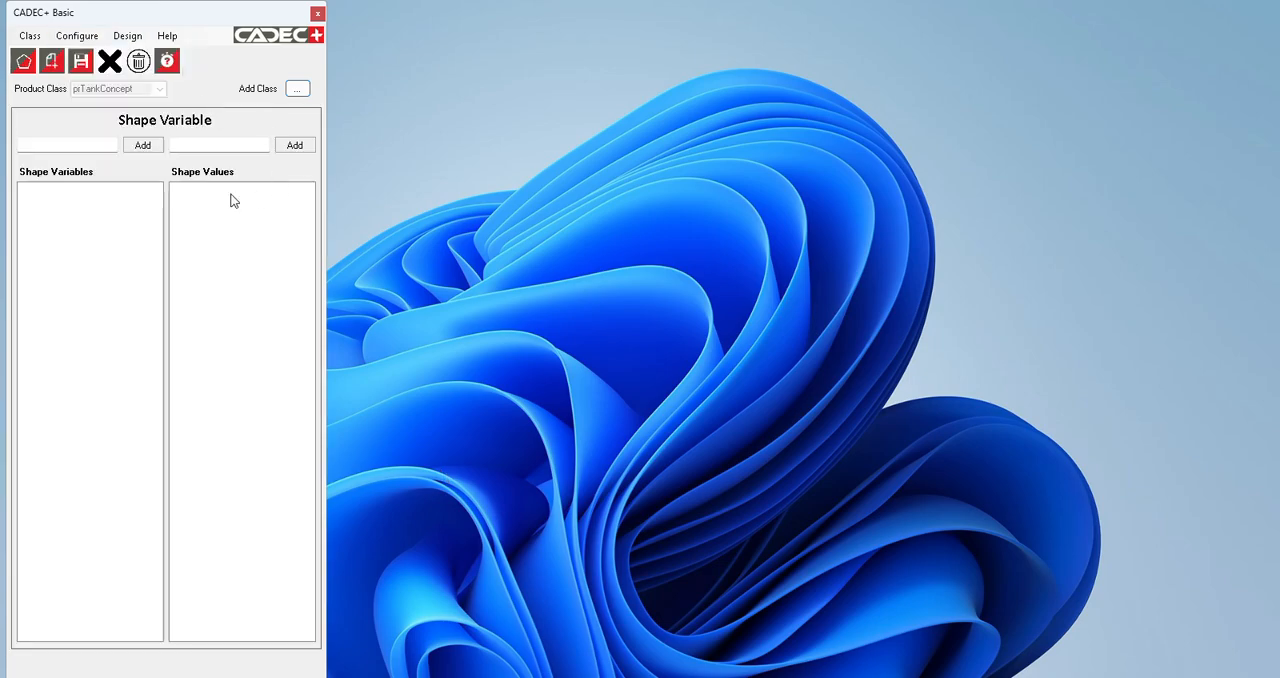
Step: Add a shape variable named top with the shape values open and closed
{"action": "left_click", "coordinate": [72, 146]}
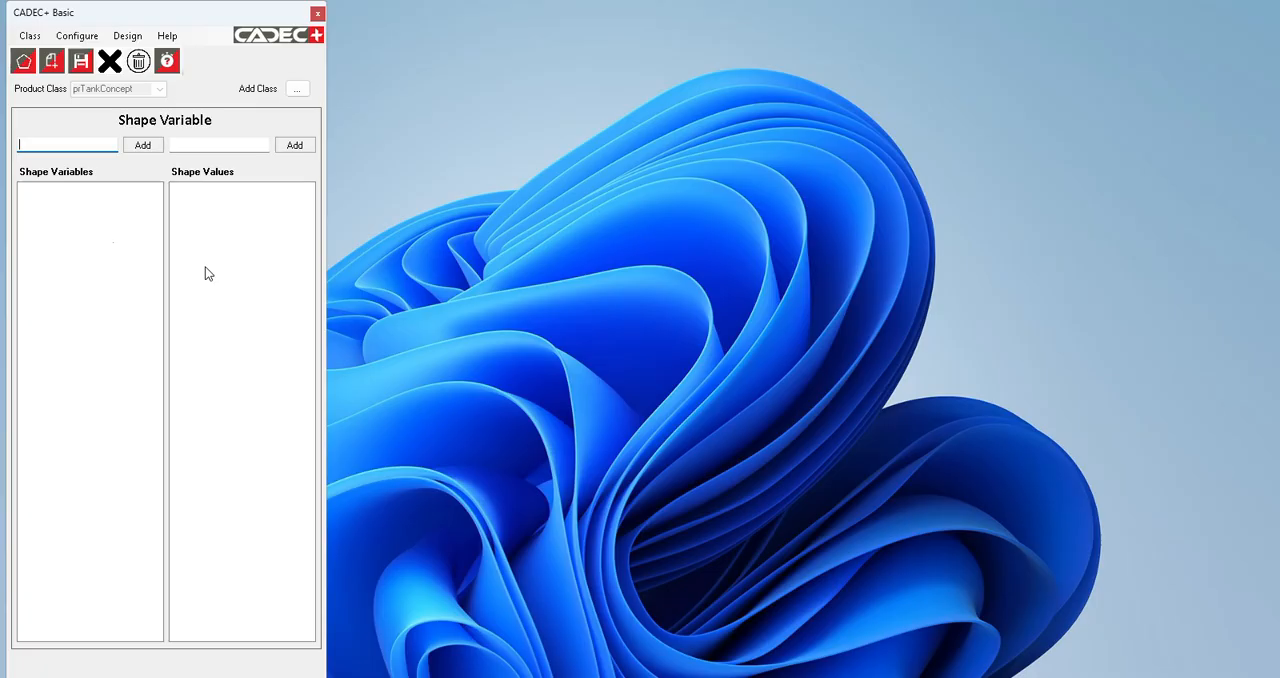
{"action": "type", "text": "top"}
{"action": "left_click", "coordinate": [140, 145]}
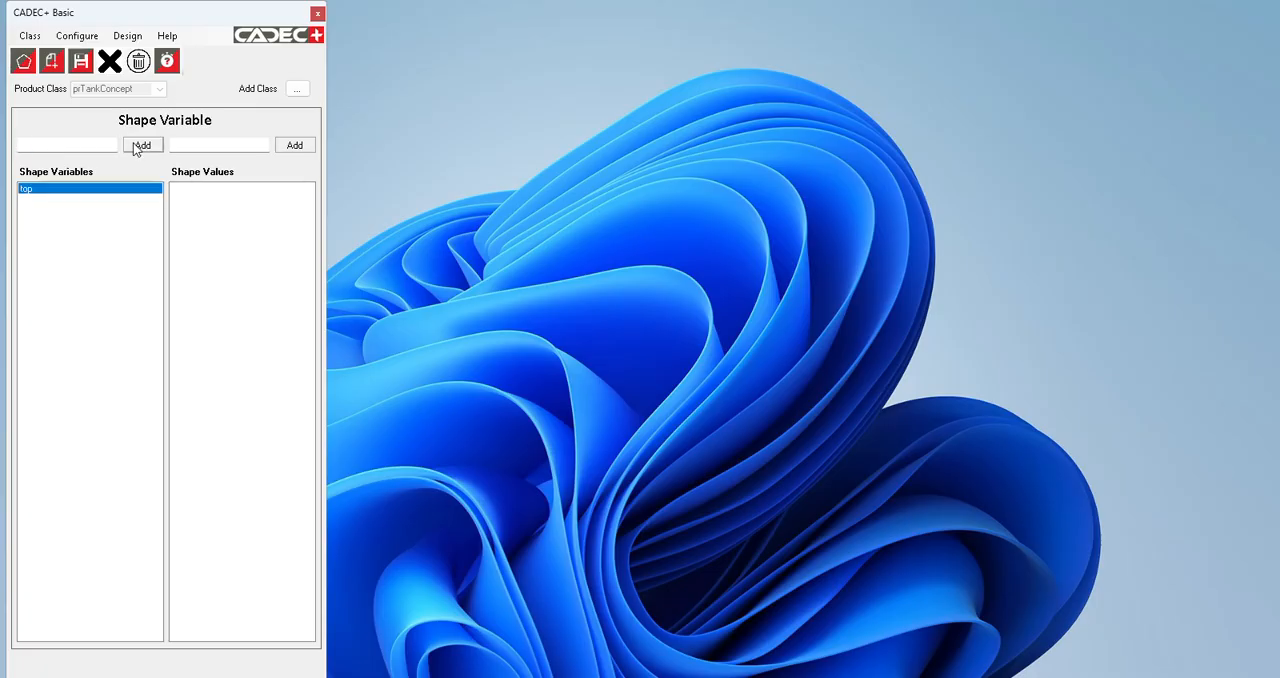
{"action": "left_click", "coordinate": [185, 148]}
{"action": "type", "text": "open"}
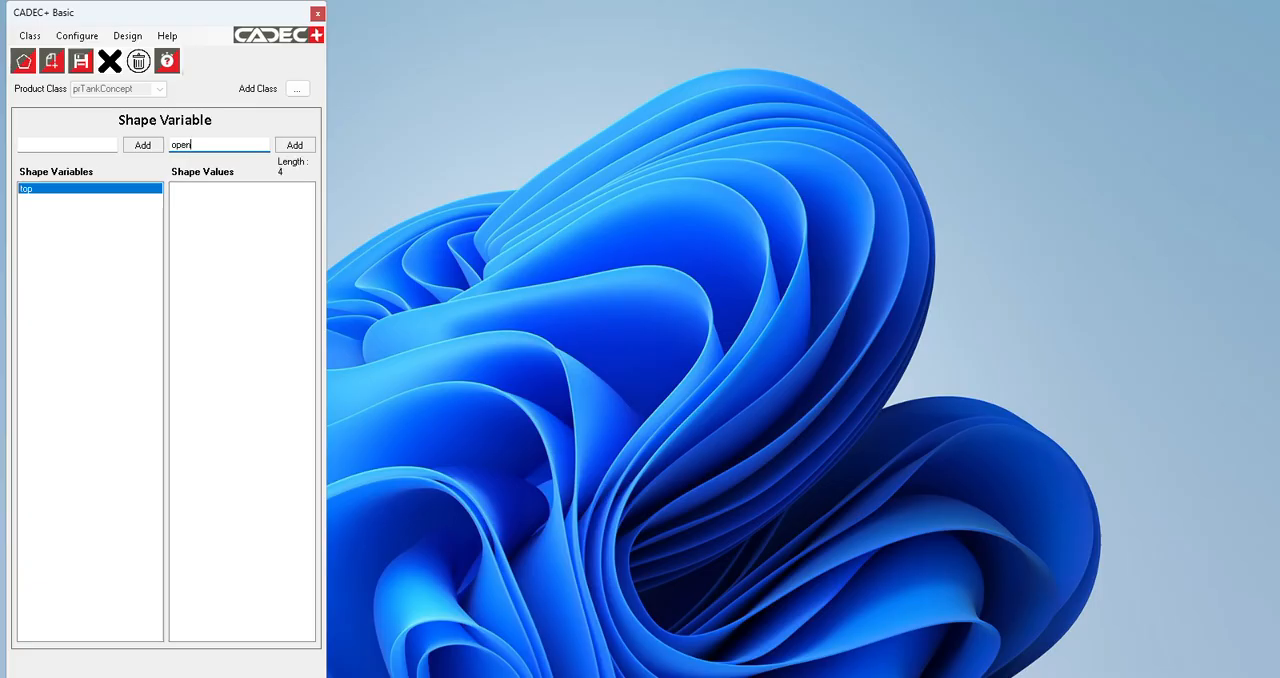
{"action": "left_click", "coordinate": [294, 145]}
{"action": "left_click", "coordinate": [240, 145]}
{"action": "type", "text": "closed"}
{"action": "left_click", "coordinate": [292, 145]}
Step: Add a shape variable named Agitation with the shape values stirrer and air coil
{"action": "left_click", "coordinate": [90, 145]}
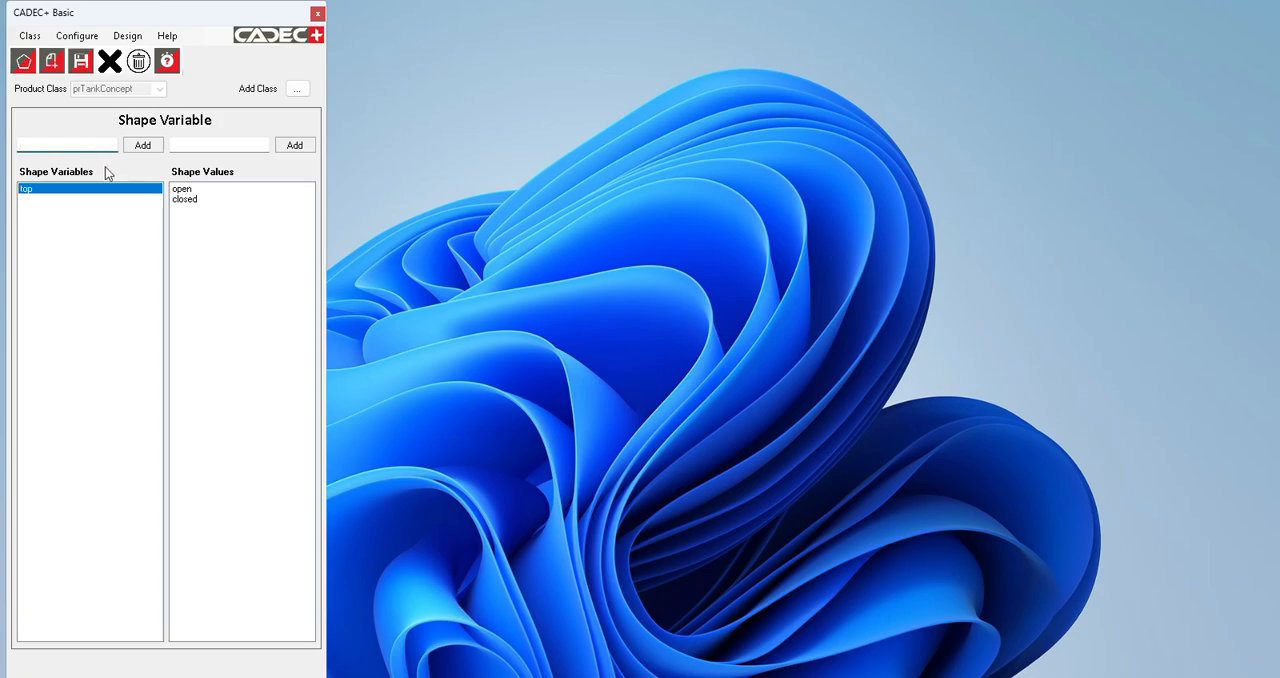
{"action": "type", "text": "Agitation"}
{"action": "left_click", "coordinate": [142, 145]}
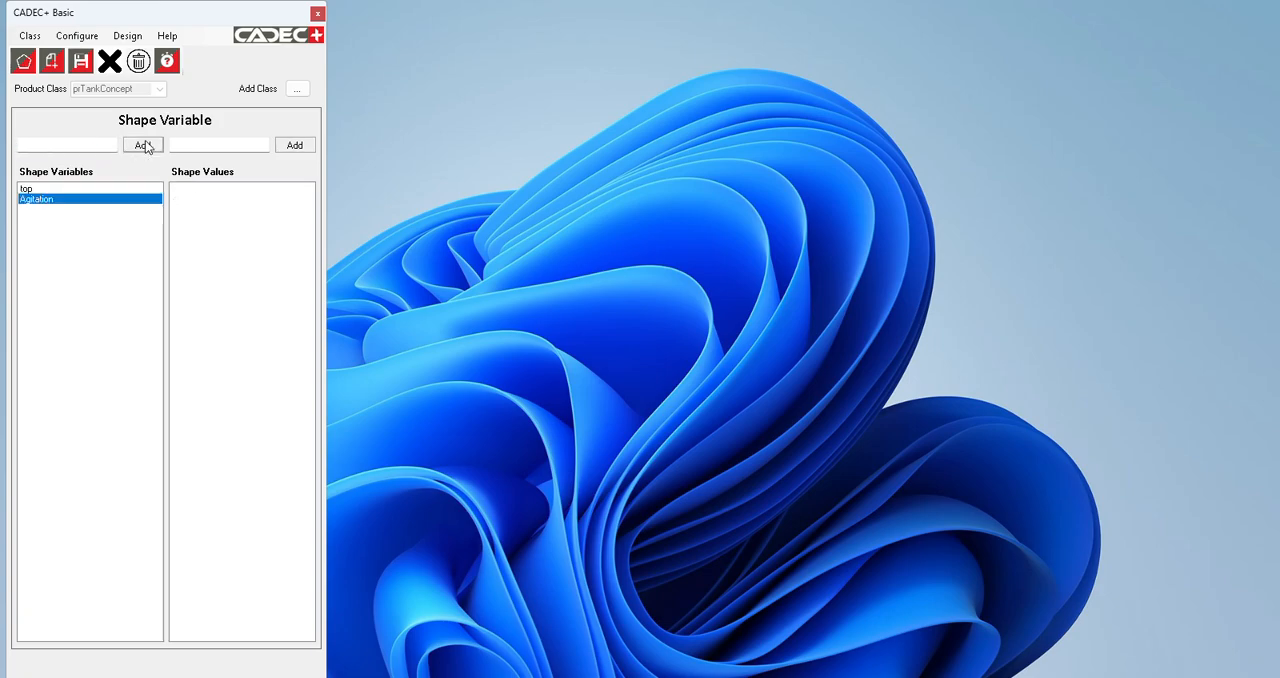
{"action": "left_click", "coordinate": [199, 145]}
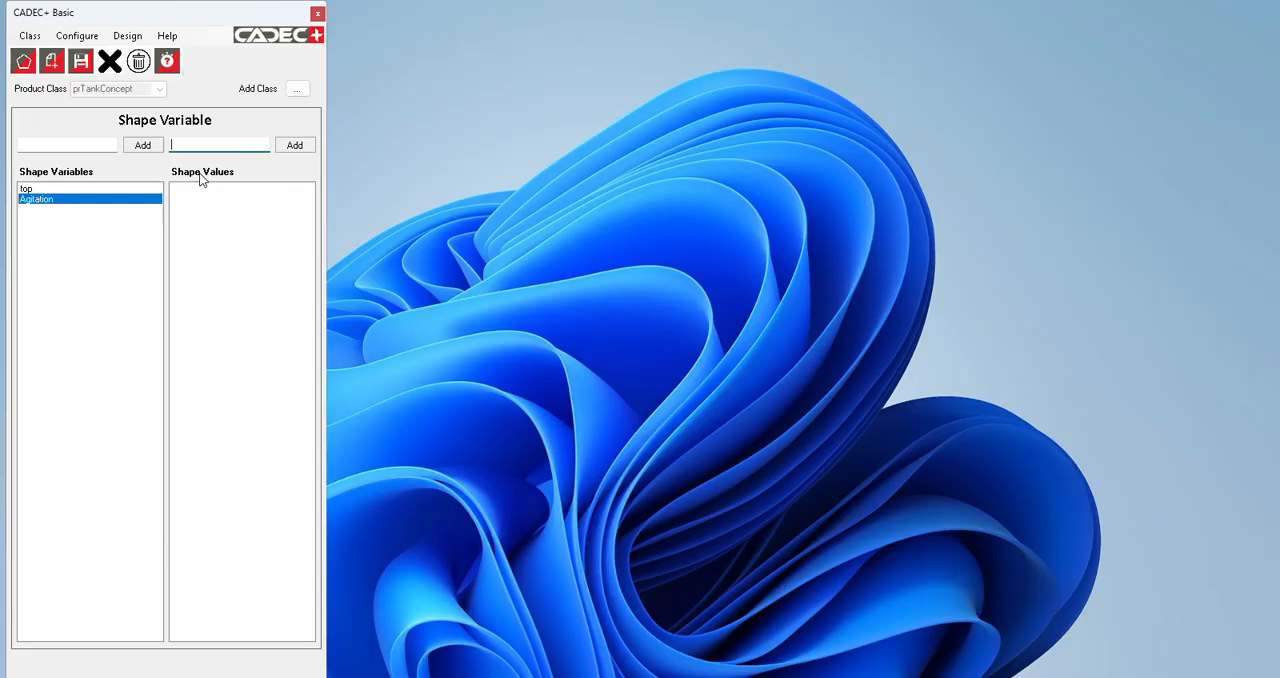
{"action": "type", "text": "stirrer"}
{"action": "left_click", "coordinate": [294, 145]}
{"action": "left_click", "coordinate": [231, 145]}
{"action": "type", "text": "air"}
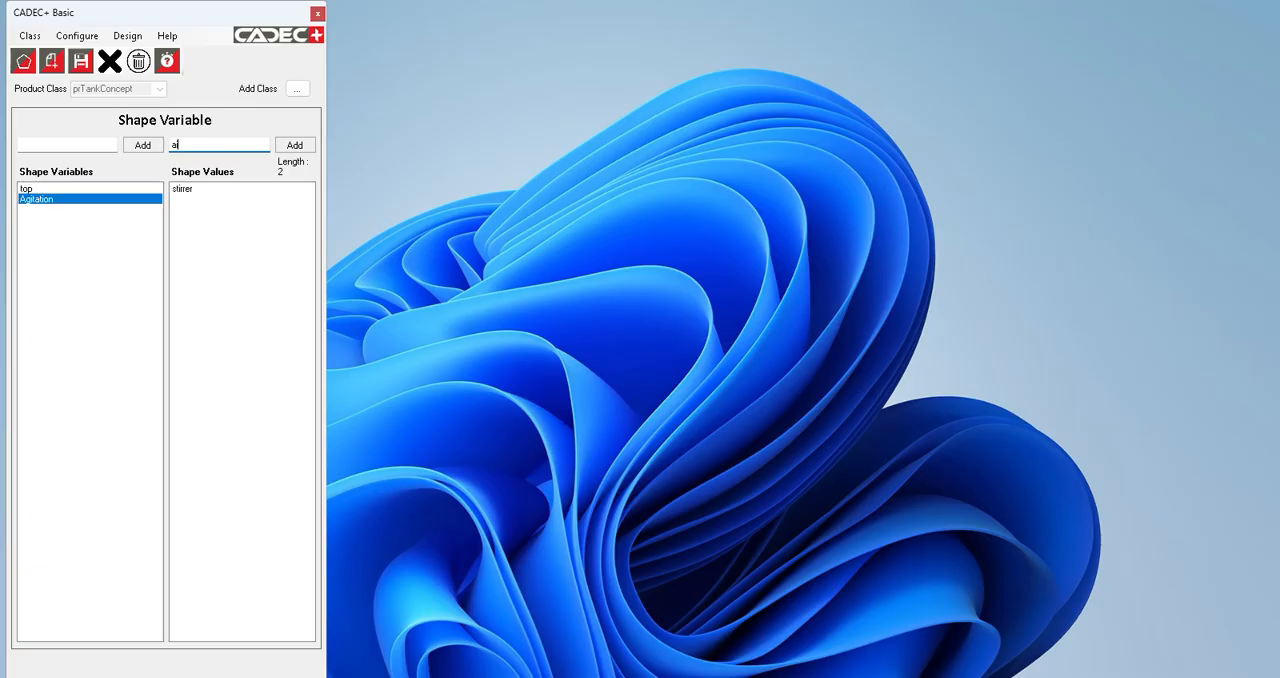
{"action": "type", "text": " col"}
{"action": "left_click", "coordinate": [294, 145]}
{"action": "left_click", "coordinate": [557, 29]}
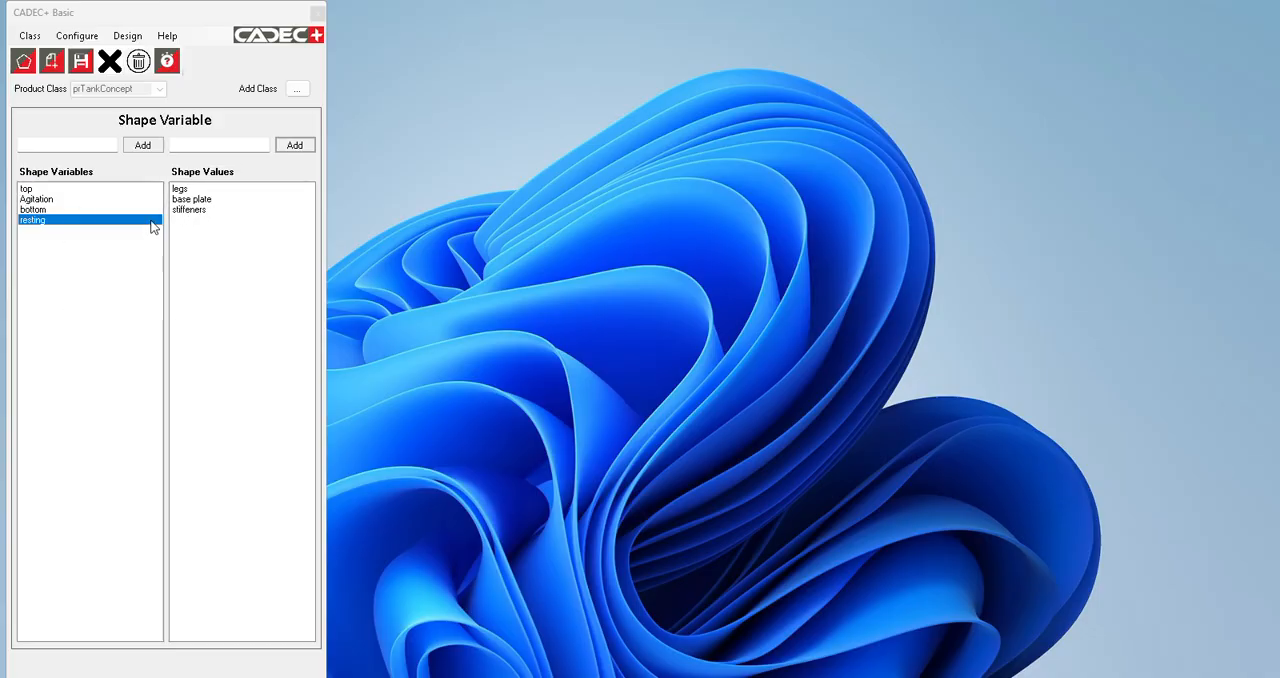
Step: Check the values of the top, Agitation, bottom and resting shape variables, and save the configuration
{"action": "left_click", "coordinate": [24, 190]}
{"action": "left_click", "coordinate": [26, 200]}
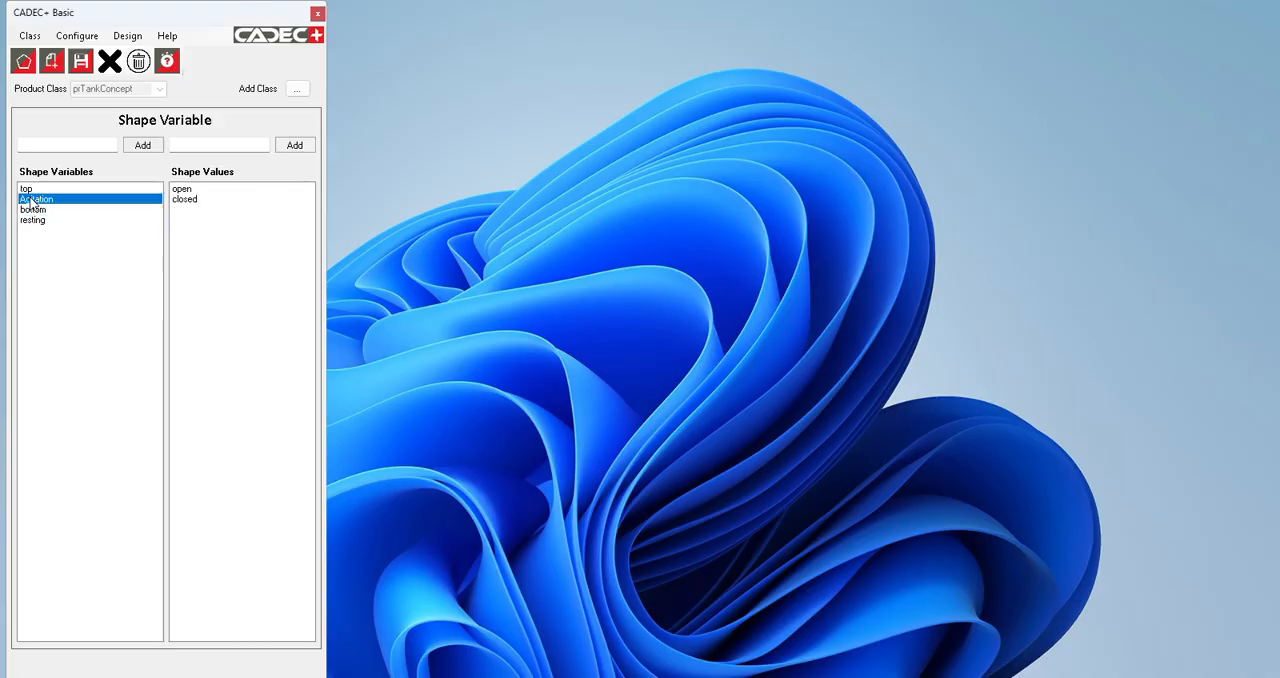
{"action": "left_click", "coordinate": [29, 211]}
{"action": "left_click", "coordinate": [32, 221]}
{"action": "left_click", "coordinate": [81, 61]}
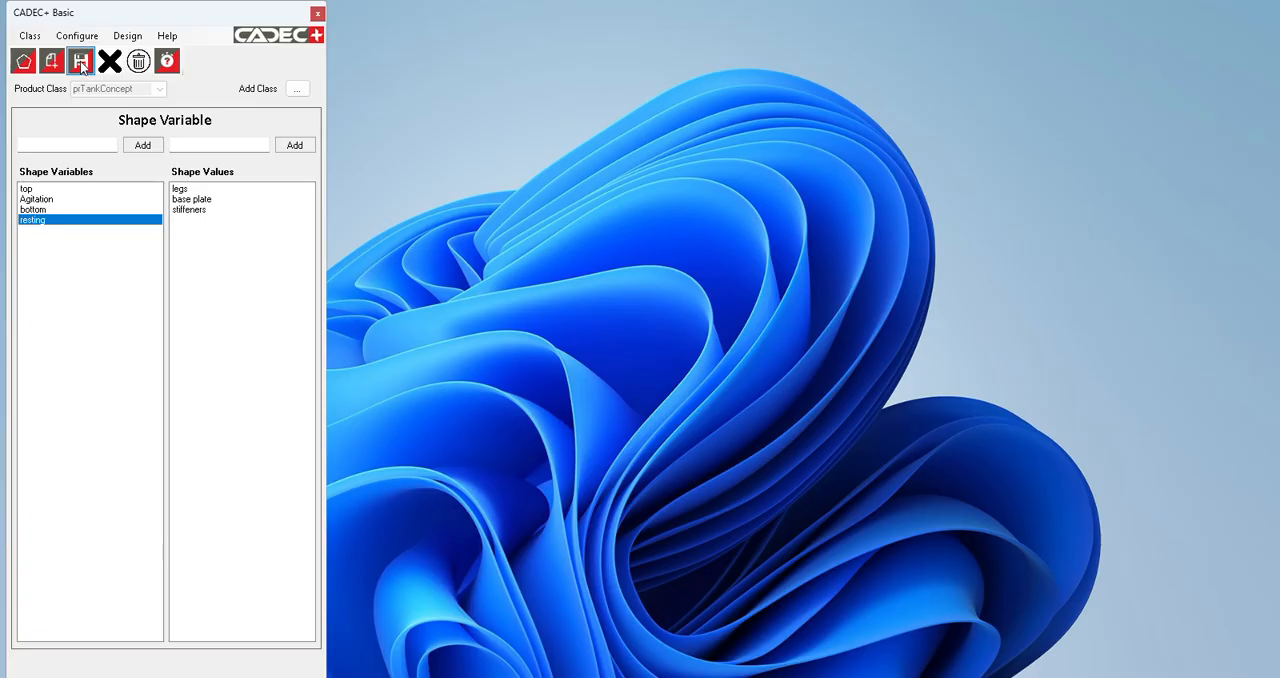
{"action": "left_click", "coordinate": [686, 398]}
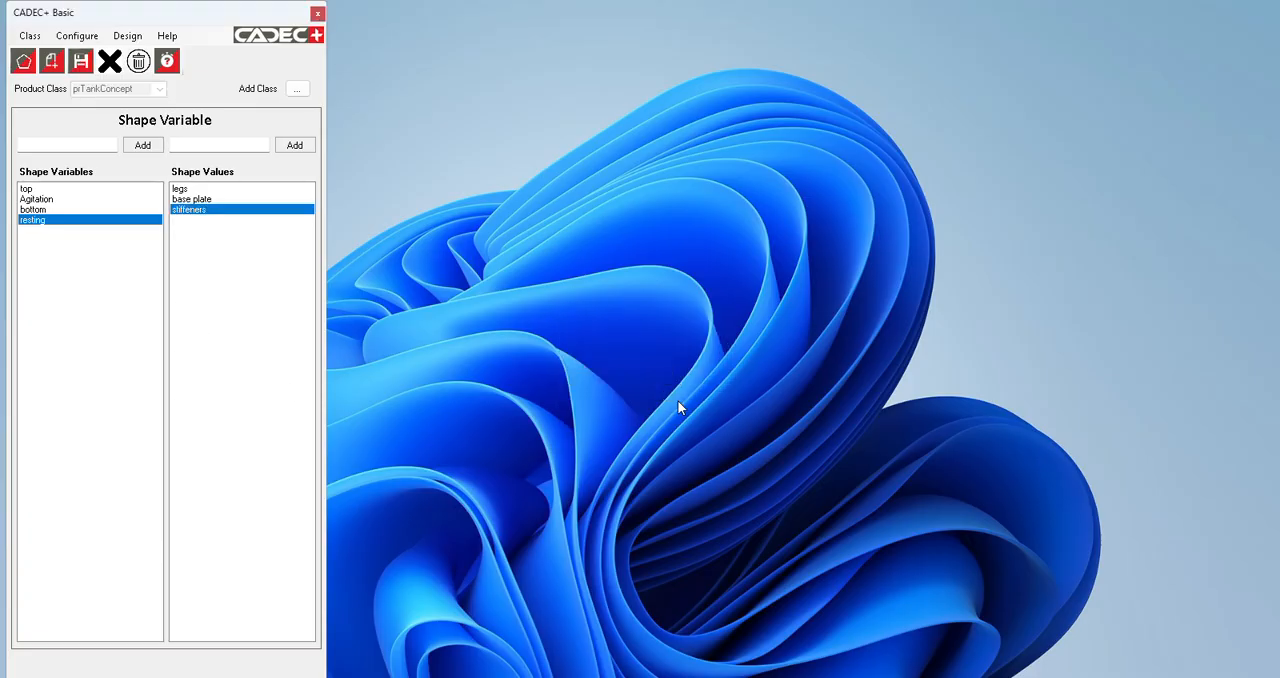
Step: Start a new design based on the prTankConcept product class
{"action": "left_click", "coordinate": [128, 38]}
{"action": "left_click", "coordinate": [145, 50]}
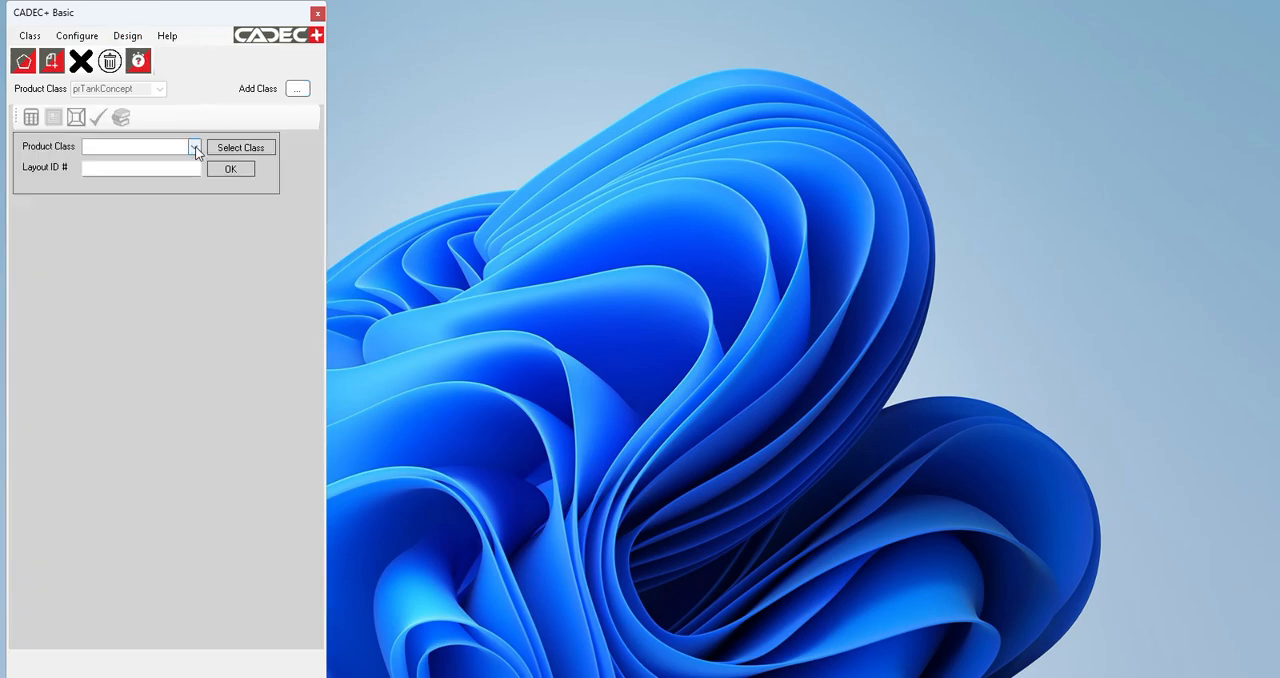
{"action": "left_click", "coordinate": [194, 147]}
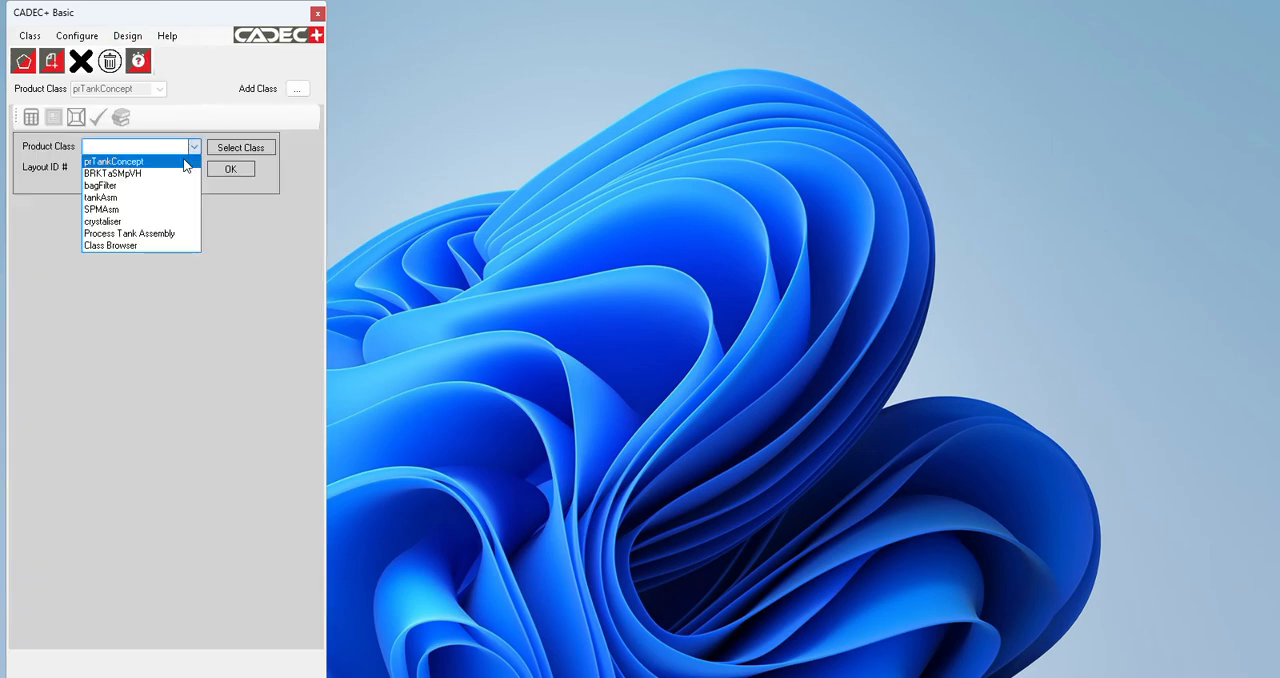
{"action": "left_click", "coordinate": [183, 161]}
{"action": "left_click", "coordinate": [132, 170]}
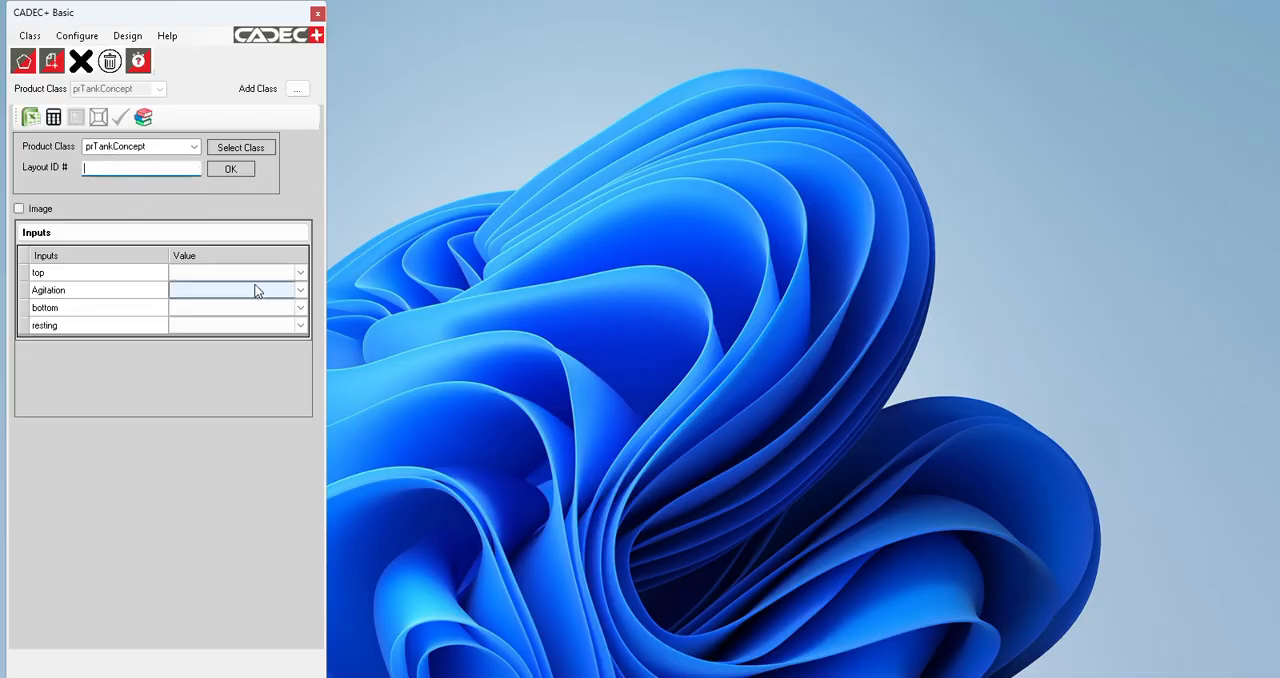
Step: Set the design inputs to top open, Agitation air coil, bottom flat and resting base plate
{"action": "left_click", "coordinate": [302, 275]}
{"action": "left_click", "coordinate": [266, 297]}
{"action": "left_click", "coordinate": [300, 279]}
{"action": "left_click", "coordinate": [302, 290]}
{"action": "left_click", "coordinate": [302, 290]}
{"action": "left_click", "coordinate": [289, 327]}
{"action": "left_click", "coordinate": [301, 308]}
{"action": "left_click", "coordinate": [294, 331]}
{"action": "left_click", "coordinate": [300, 325]}
{"action": "left_click", "coordinate": [261, 361]}
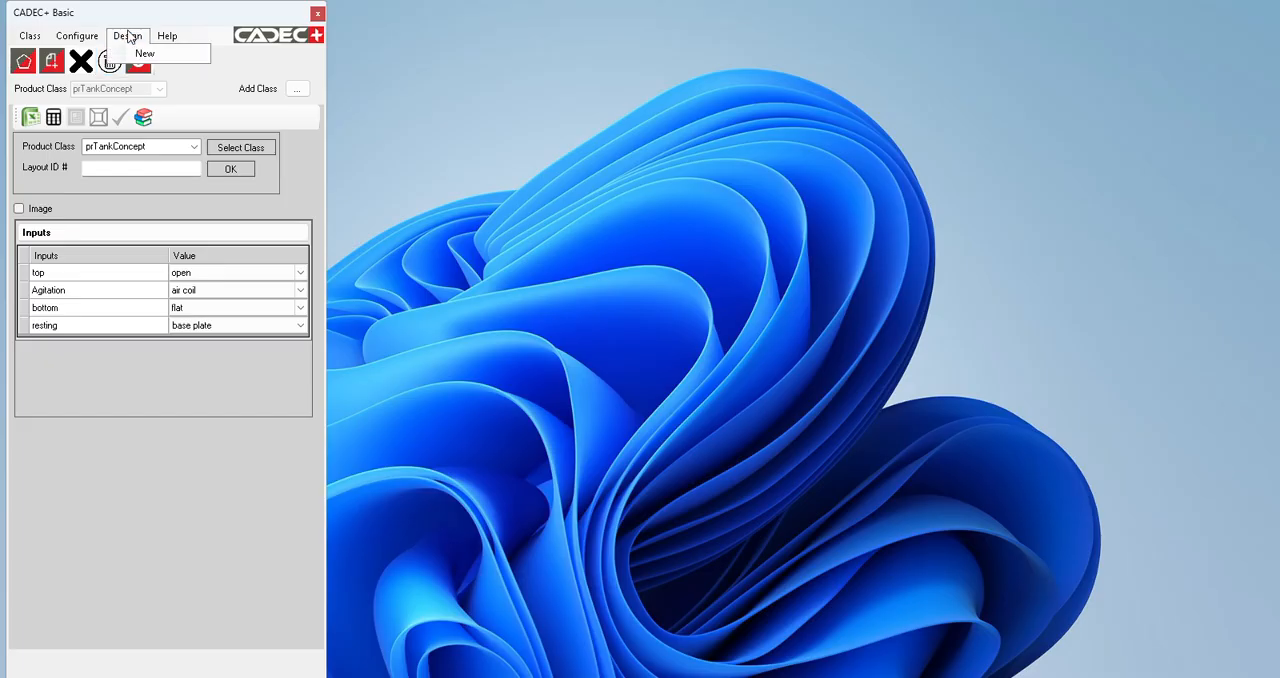
Step: In the class's calculation logic, add the size variables flow m3PerHr and tankHtmm
{"action": "left_click", "coordinate": [76, 38]}
{"action": "left_click", "coordinate": [76, 38]}
{"action": "left_click", "coordinate": [76, 38]}
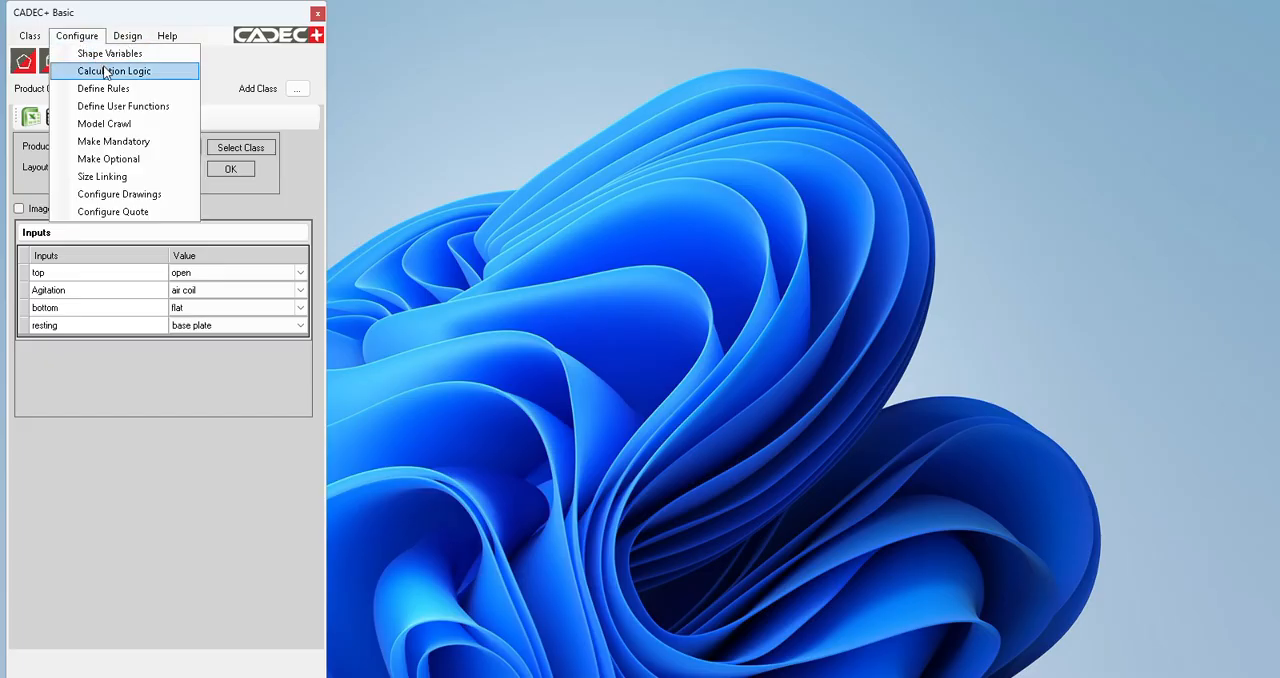
{"action": "left_click", "coordinate": [107, 72]}
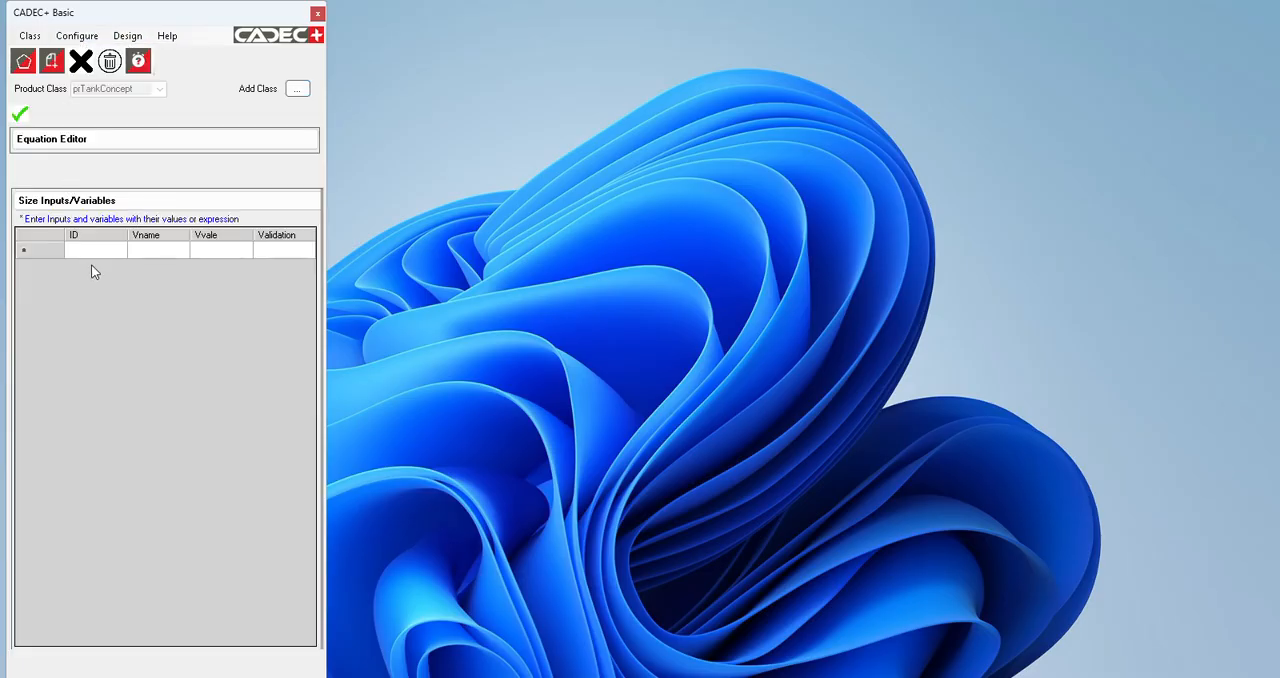
{"action": "left_click", "coordinate": [145, 251]}
{"action": "type", "text": "flow"}
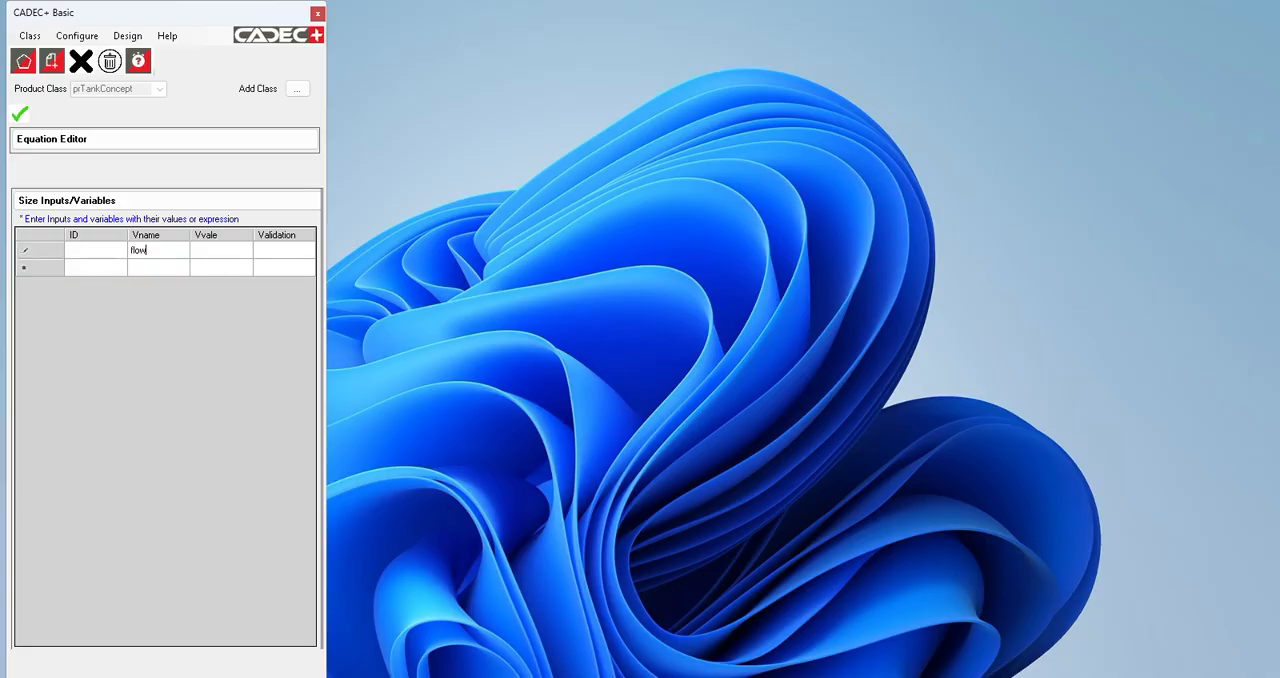
{"action": "type", "text": " m3PerHr"}
{"action": "key", "text": "Return"}
{"action": "type", "text": "tankHtmm"}
{"action": "left_click", "coordinate": [552, 27]}
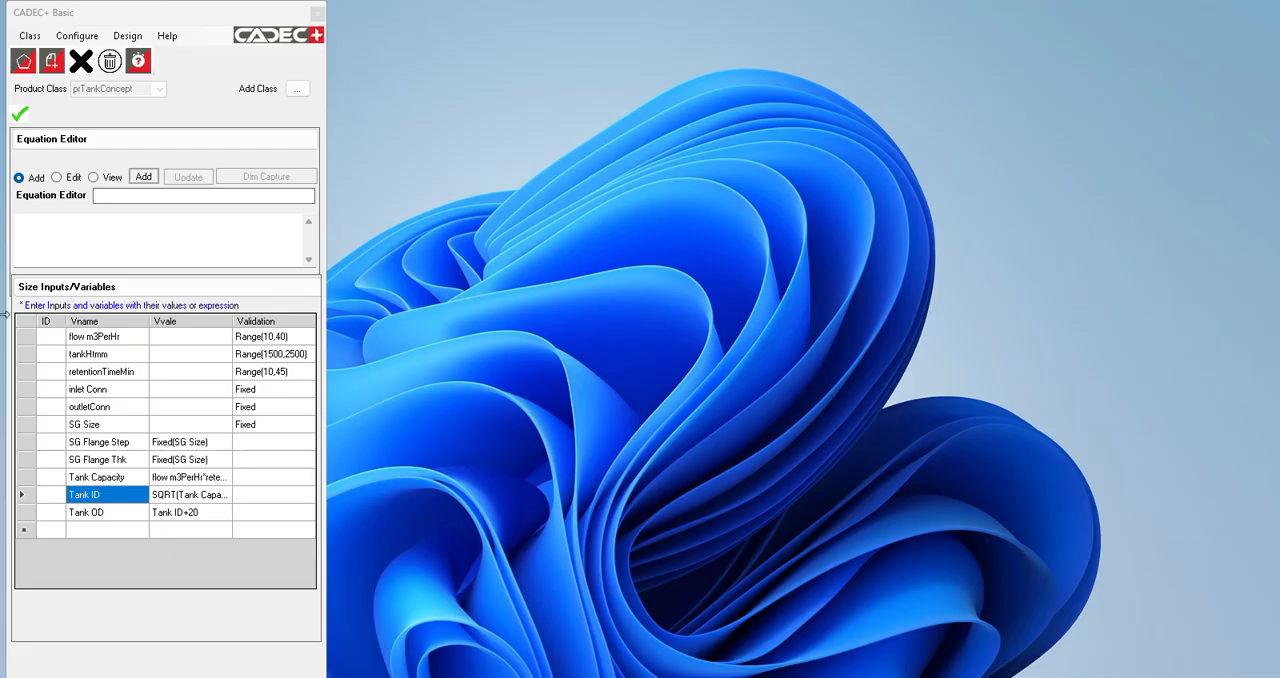
Step: View the full equations behind the Tank Capacity, Tank ID and Tank OD variables
{"action": "left_click", "coordinate": [94, 178]}
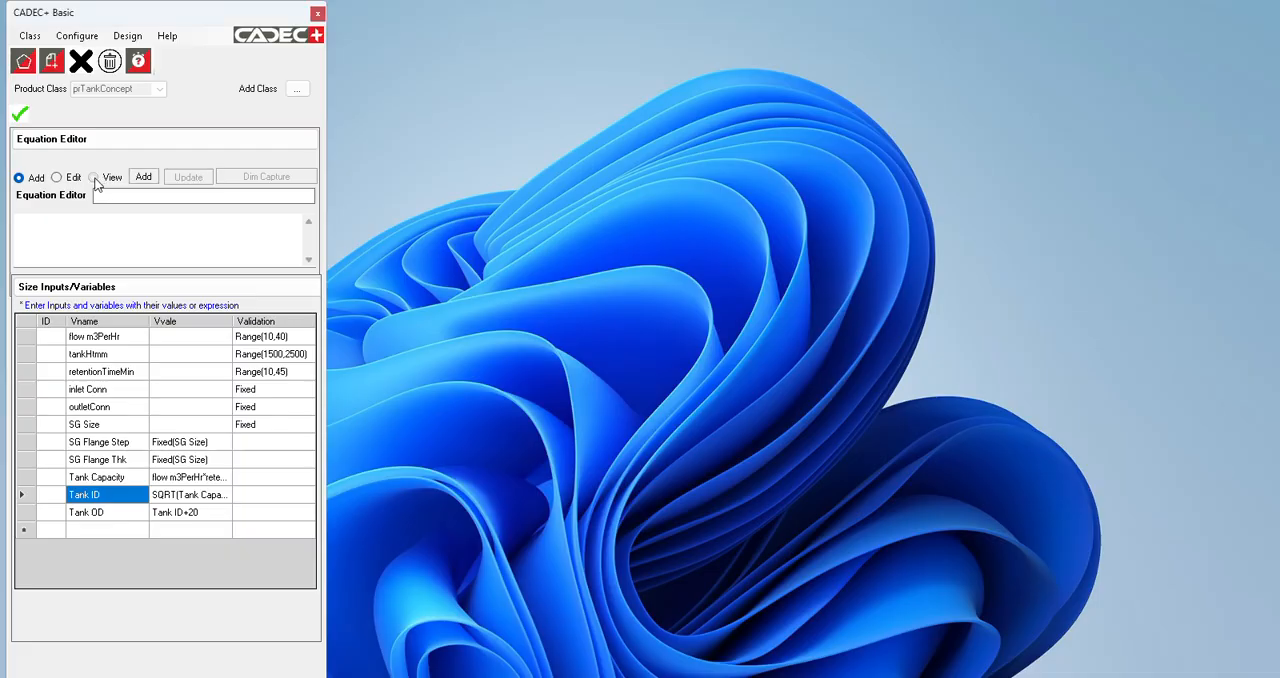
{"action": "left_click", "coordinate": [96, 477]}
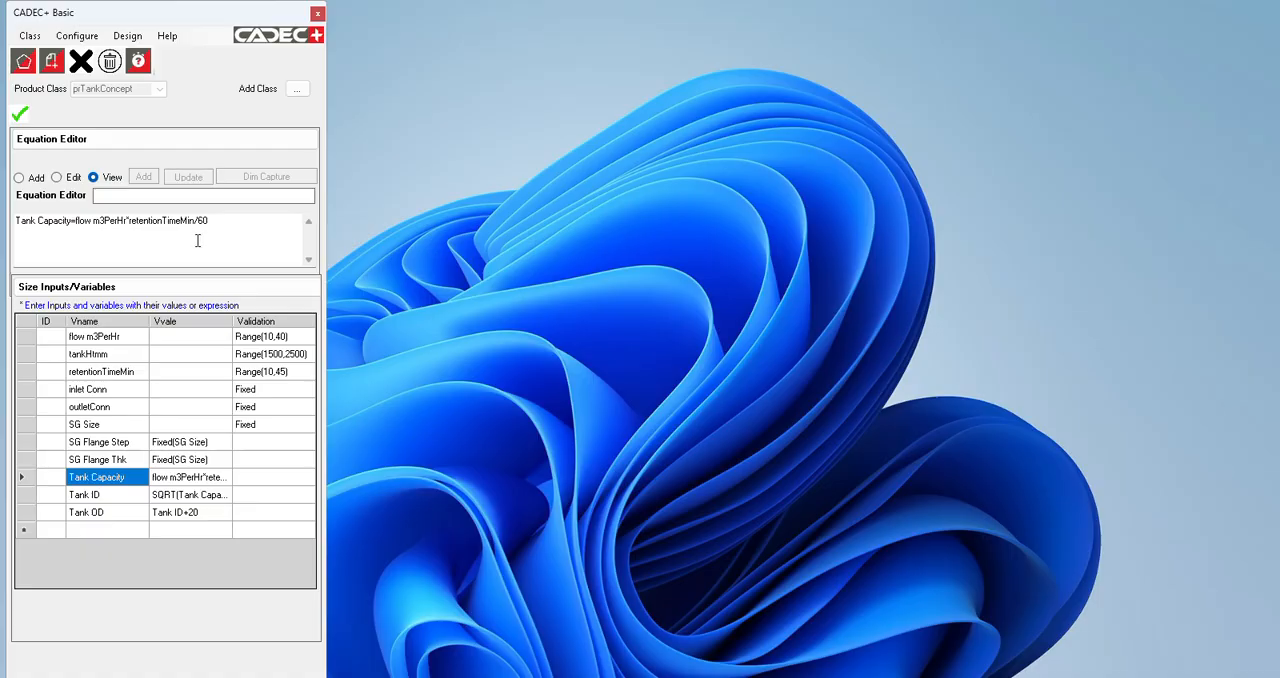
{"action": "left_click", "coordinate": [110, 494]}
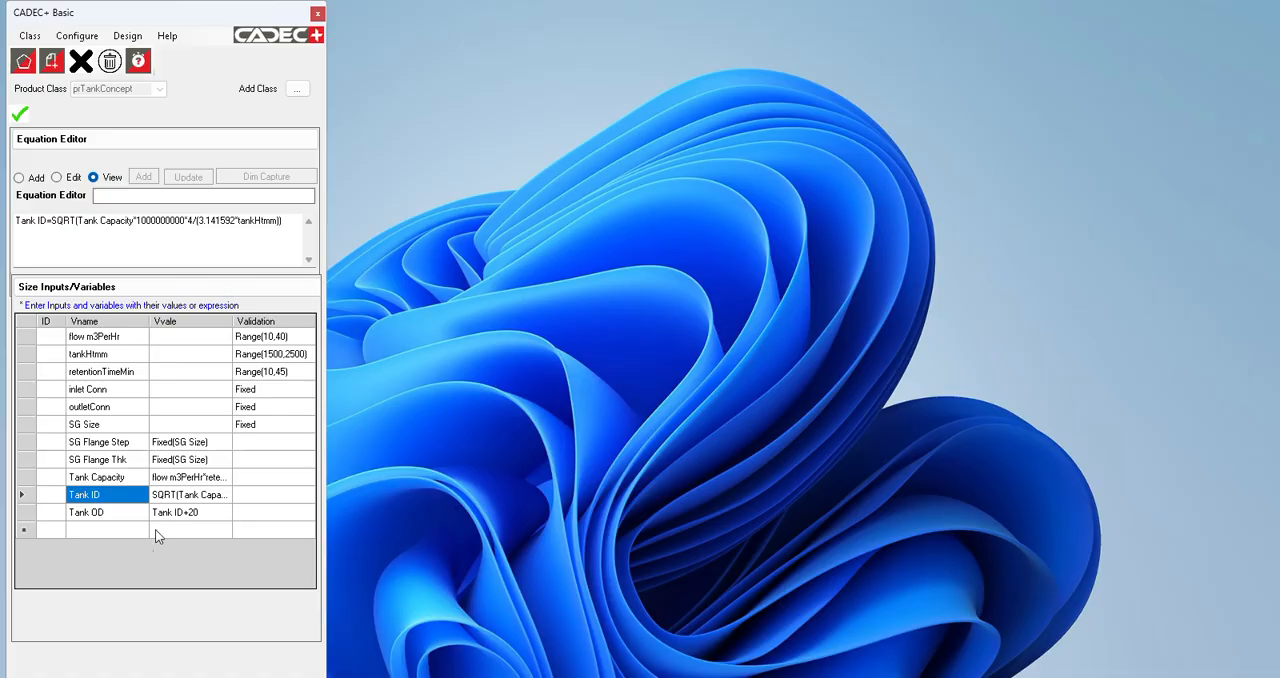
{"action": "left_click", "coordinate": [88, 514]}
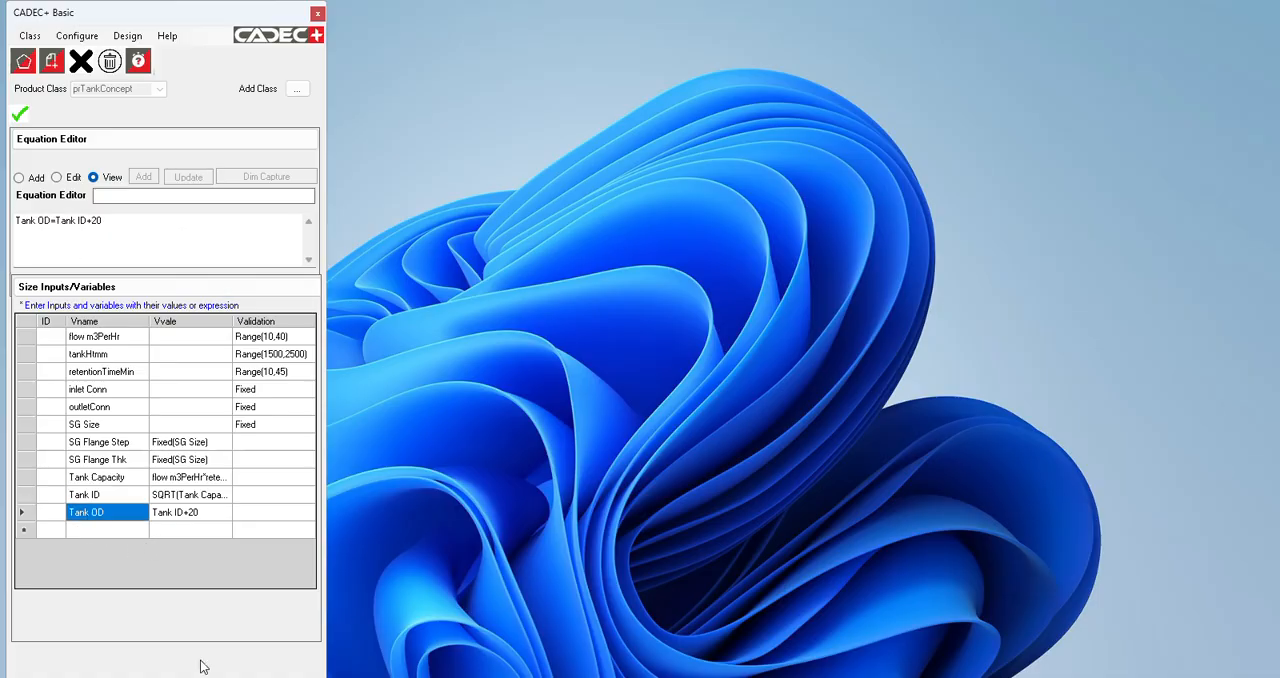
Step: Close the calculation logic and start a new prTankConcept design to review its inputs and dependent variables
{"action": "left_click", "coordinate": [18, 118]}
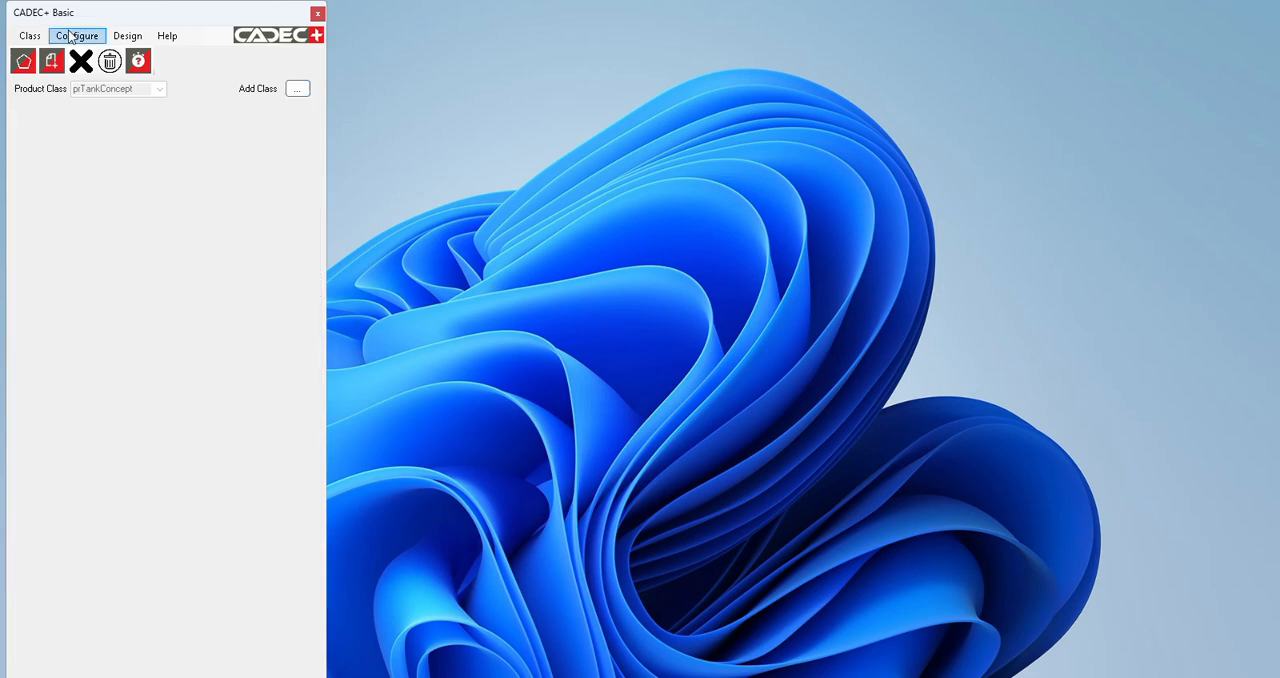
{"action": "left_click", "coordinate": [127, 37]}
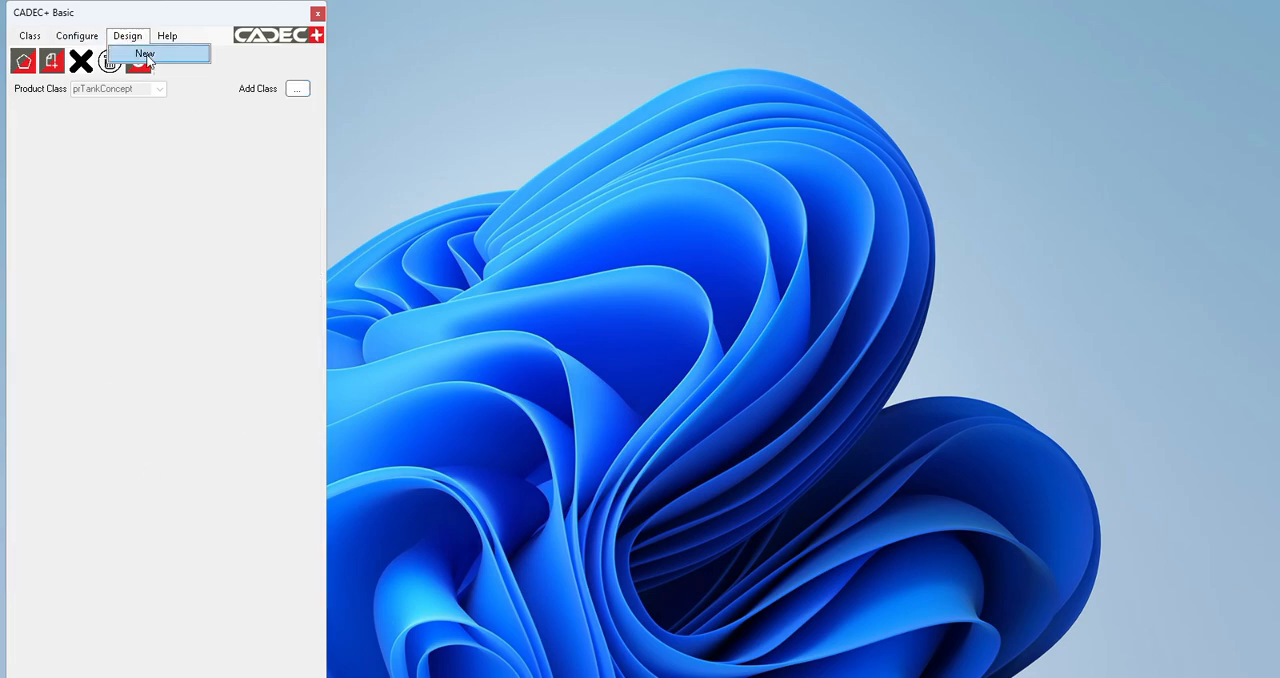
{"action": "left_click", "coordinate": [145, 53]}
{"action": "left_click", "coordinate": [193, 148]}
{"action": "left_click", "coordinate": [150, 162]}
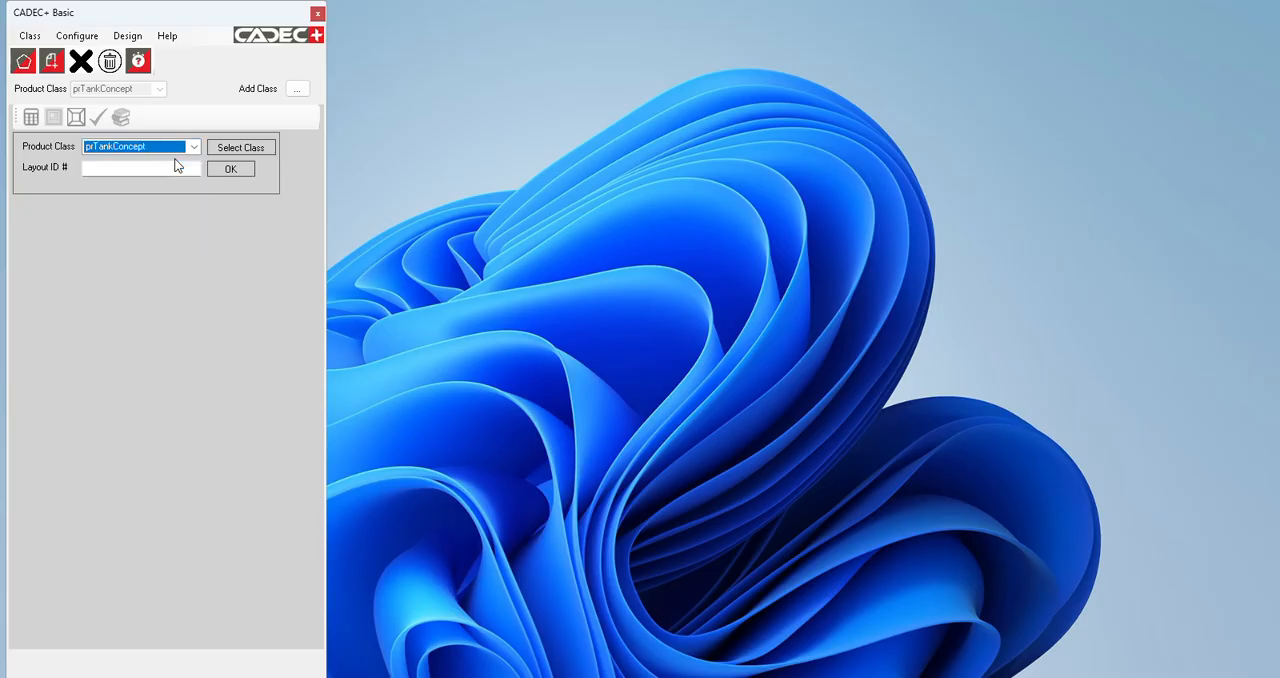
{"action": "left_click_drag", "start_coordinate": [305, 335], "coordinate": [302, 286]}
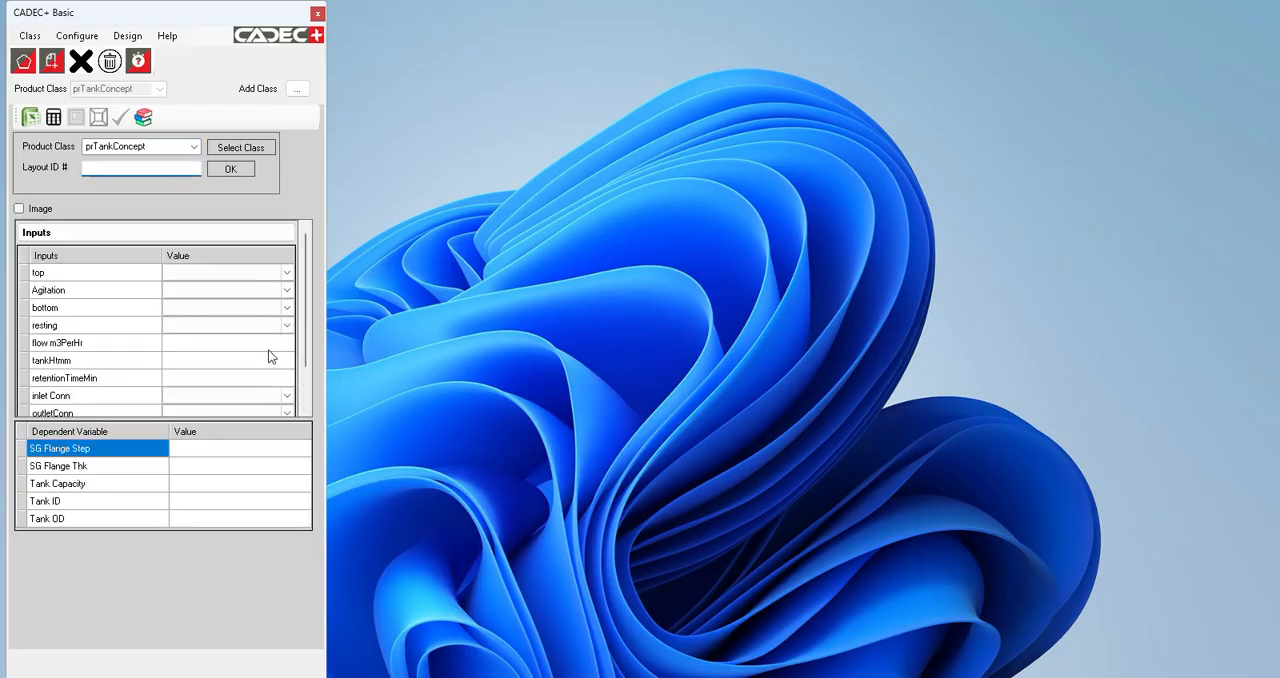
{"action": "scroll", "coordinate": [271, 358], "scroll_direction": "down", "scroll_amount": 1}
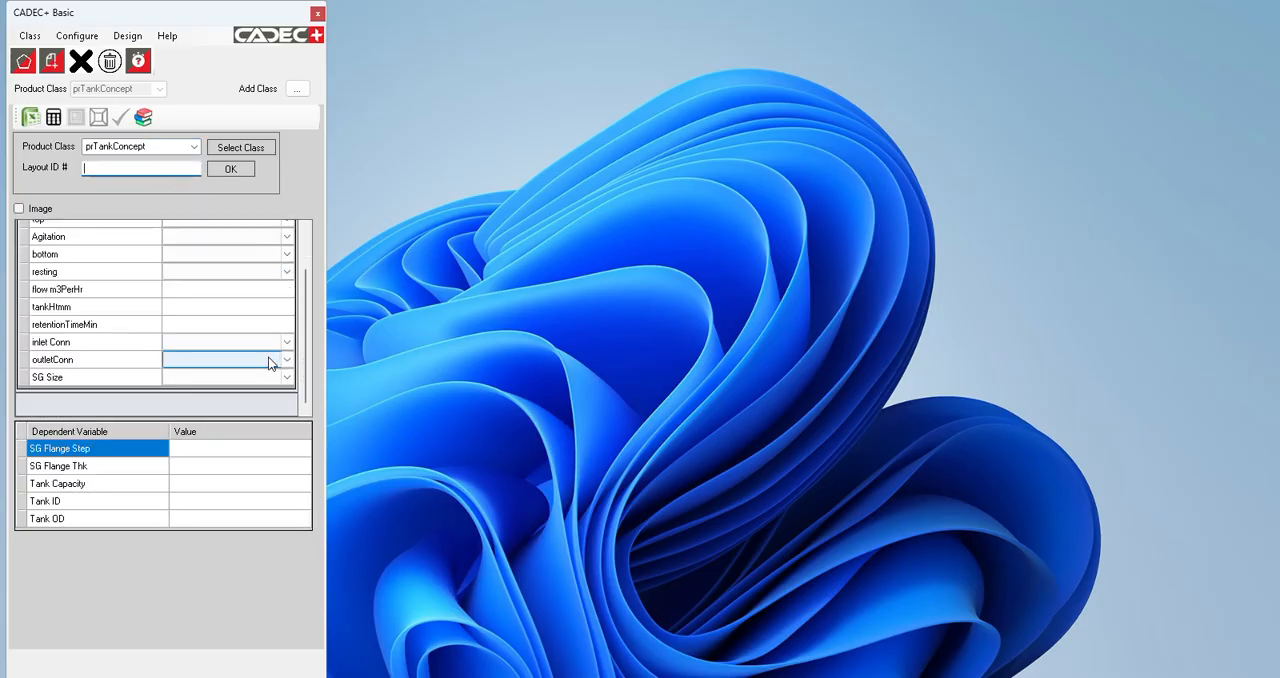
Step: Open the class's size lookup configuration and choose inlet Conn as the driving variable
{"action": "left_click", "coordinate": [80, 36]}
{"action": "left_click", "coordinate": [108, 89]}
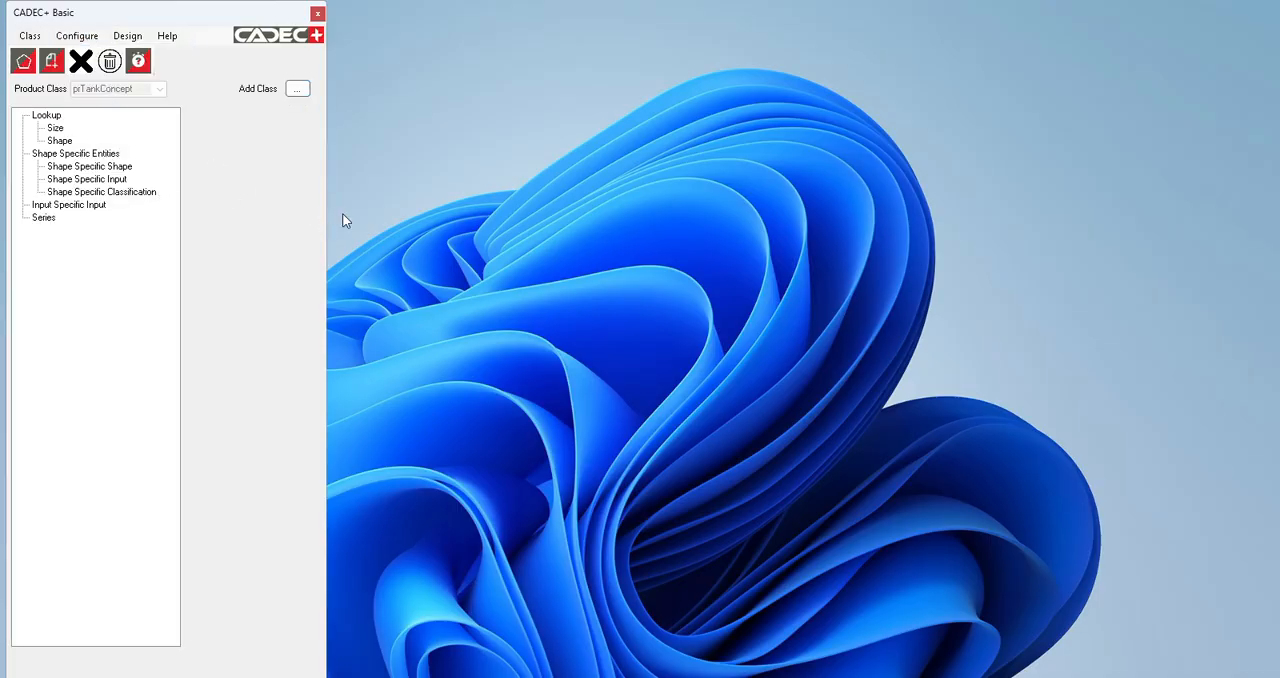
{"action": "left_click_drag", "start_coordinate": [331, 220], "coordinate": [752, 265]}
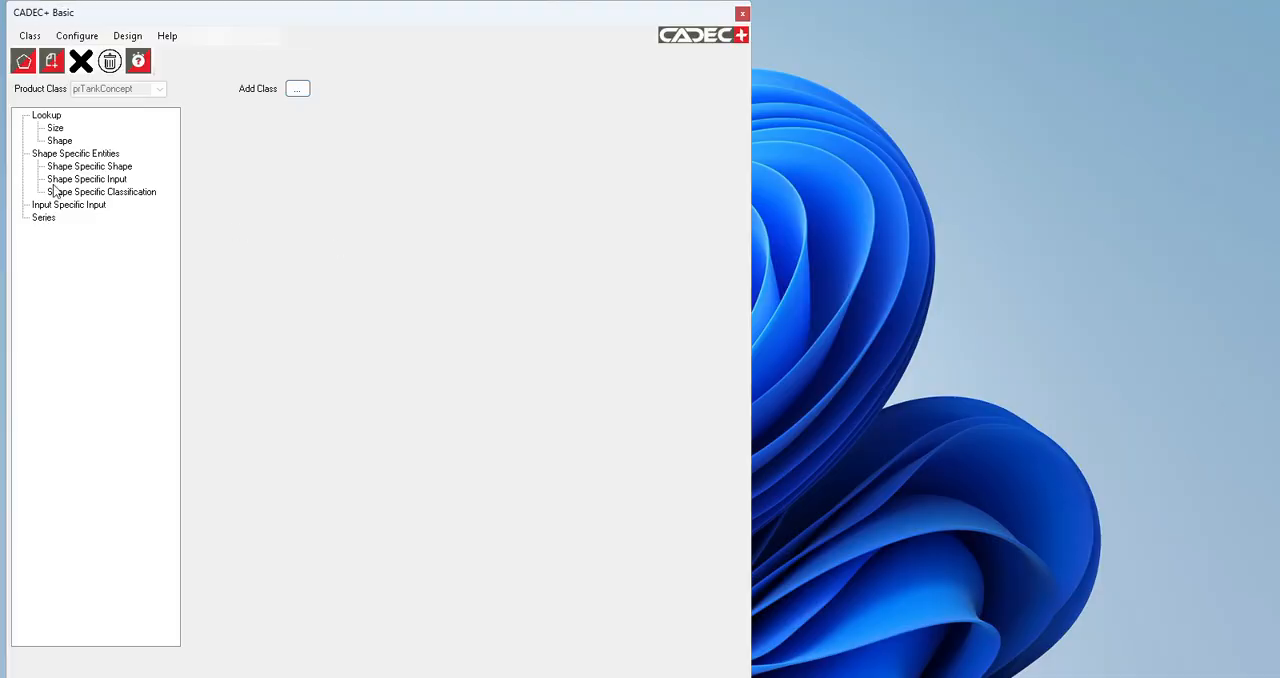
{"action": "left_click", "coordinate": [55, 128]}
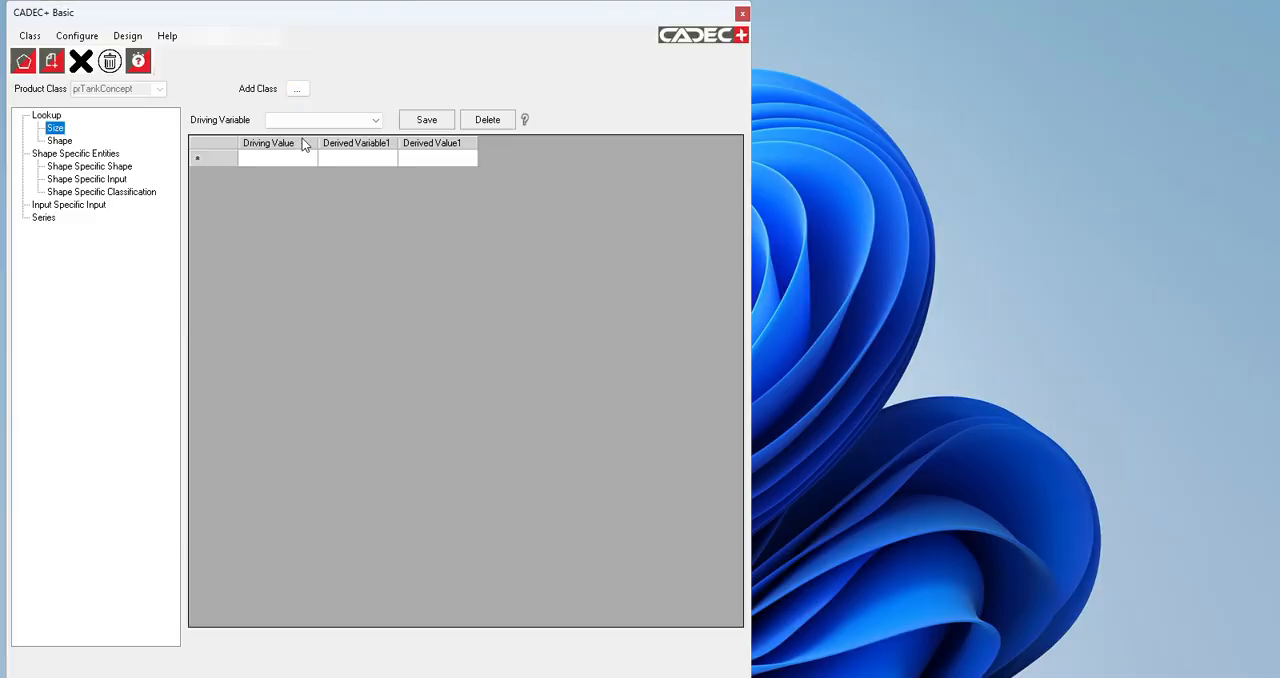
{"action": "left_click", "coordinate": [376, 121]}
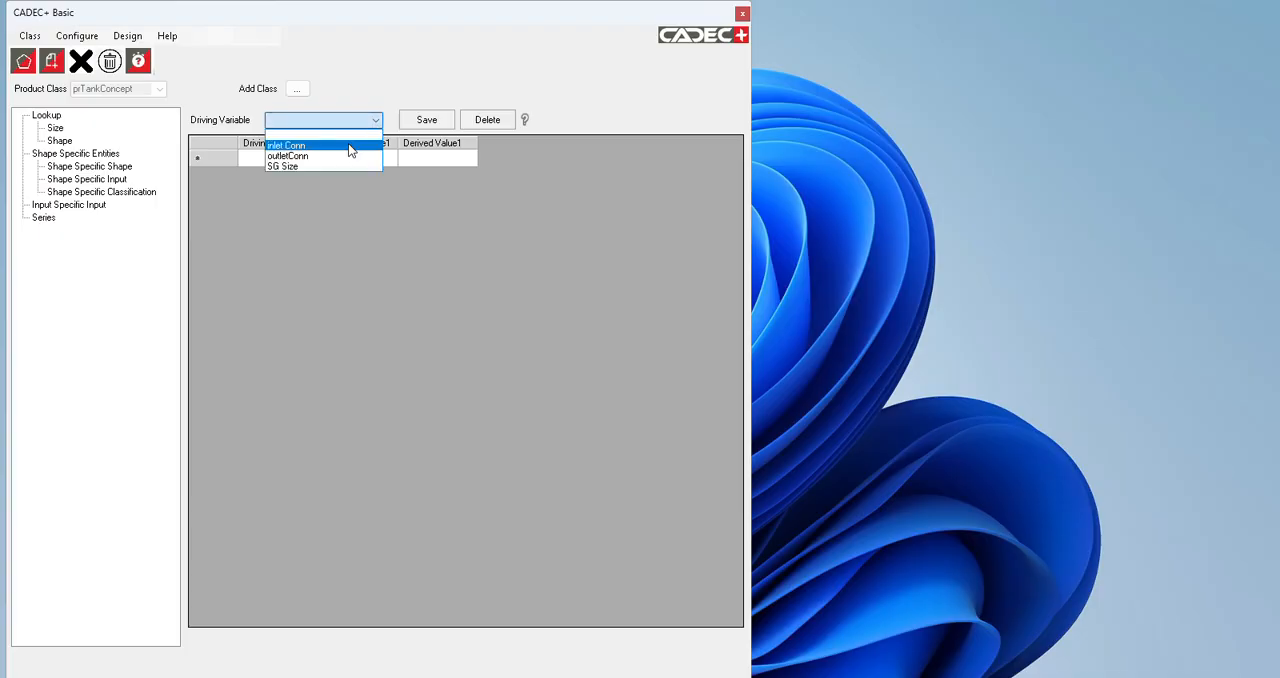
{"action": "left_click", "coordinate": [351, 147]}
Step: Enter the inlet Conn driving values 25, 32, 40 and 50 and save the lookup table
{"action": "left_click", "coordinate": [262, 161]}
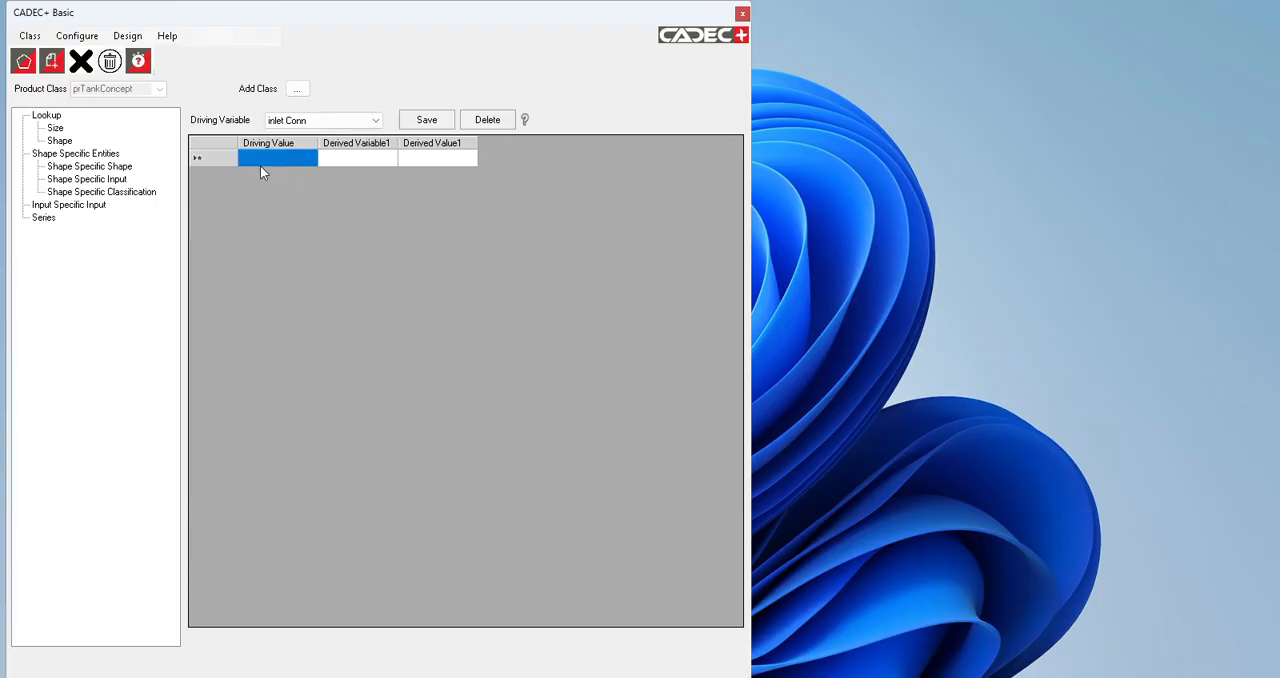
{"action": "left_click", "coordinate": [264, 159]}
{"action": "type", "text": "25"}
{"action": "key", "text": "Return"}
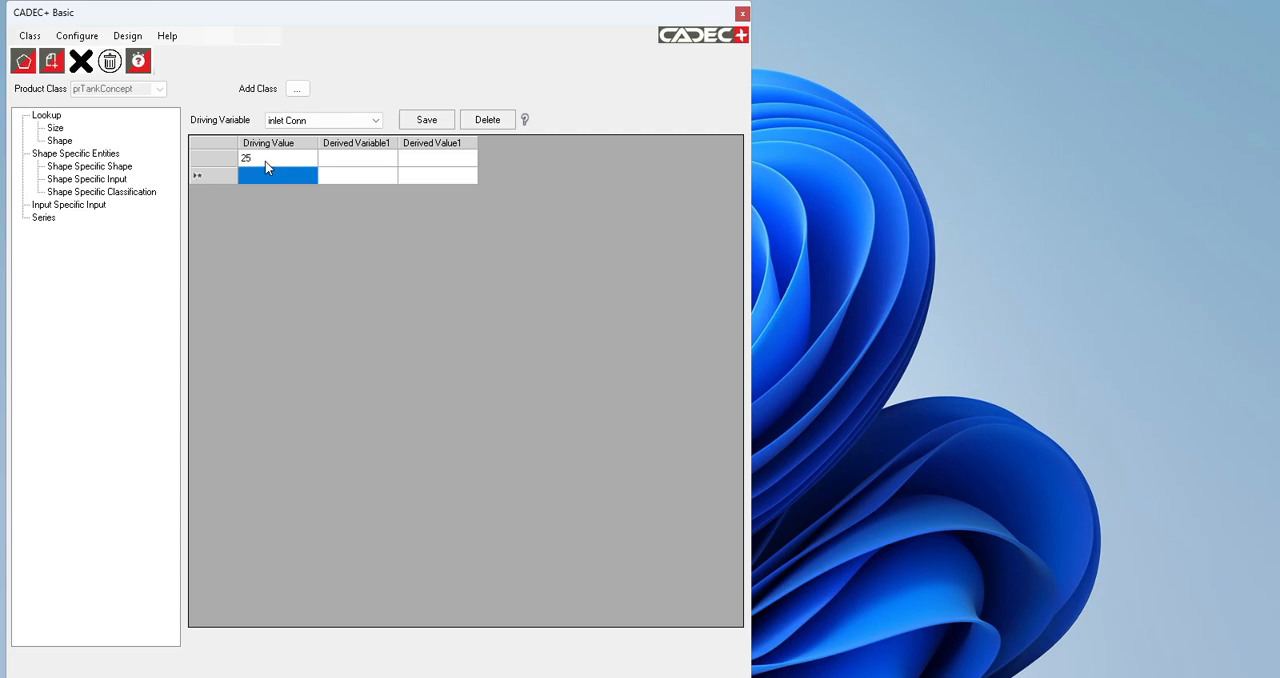
{"action": "type", "text": "32"}
{"action": "key", "text": "Return"}
{"action": "type", "text": "40"}
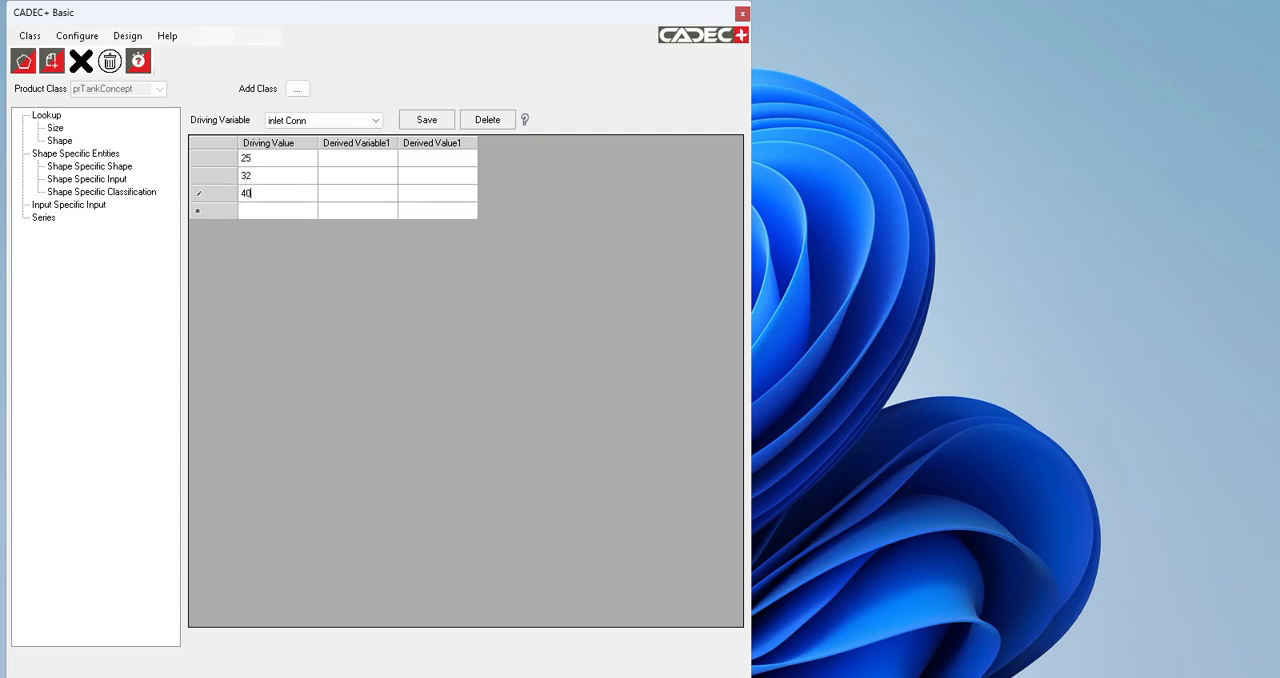
{"action": "key", "text": "Return"}
{"action": "type", "text": "50"}
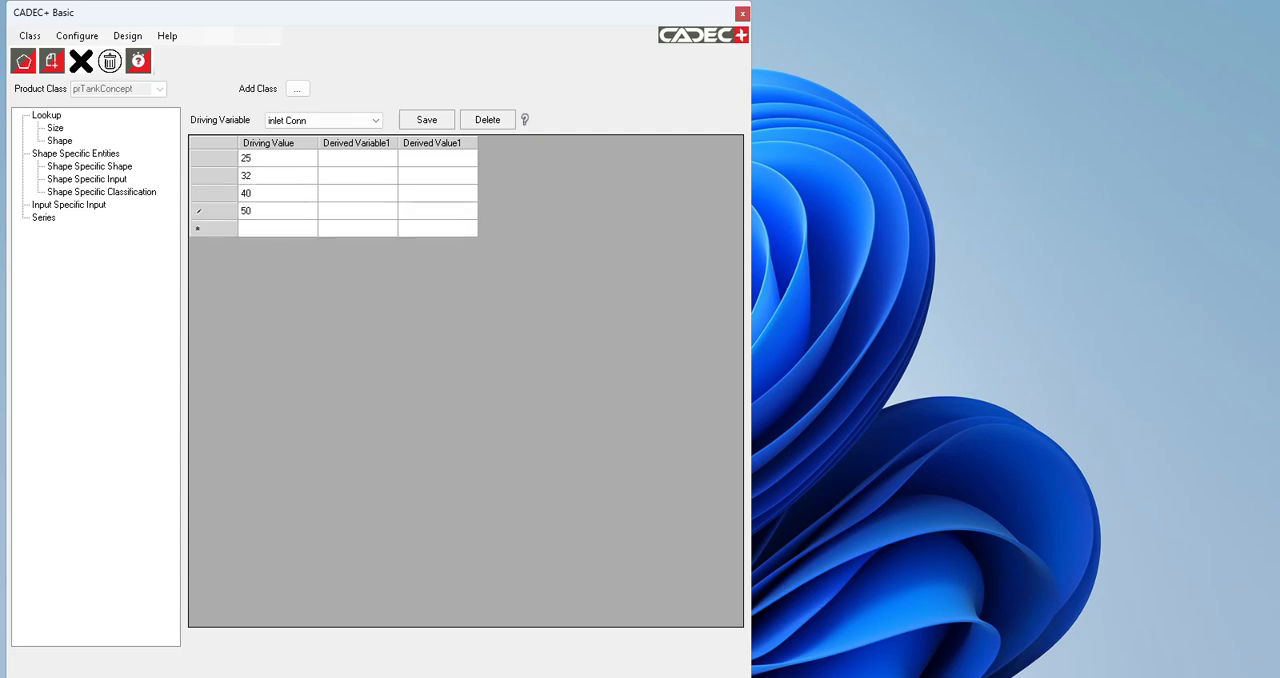
{"action": "left_click", "coordinate": [430, 120]}
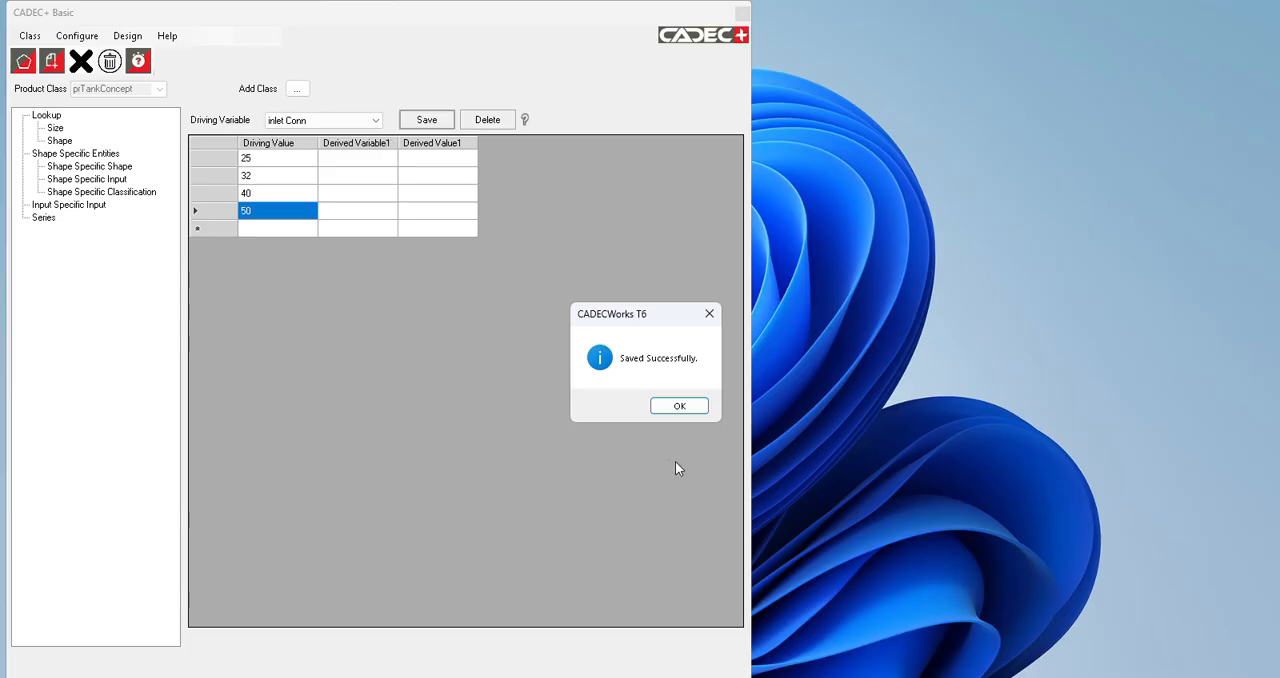
{"action": "left_click", "coordinate": [680, 406]}
Step: Switch the size lookup's driving variable to outletConn
{"action": "left_click", "coordinate": [376, 122]}
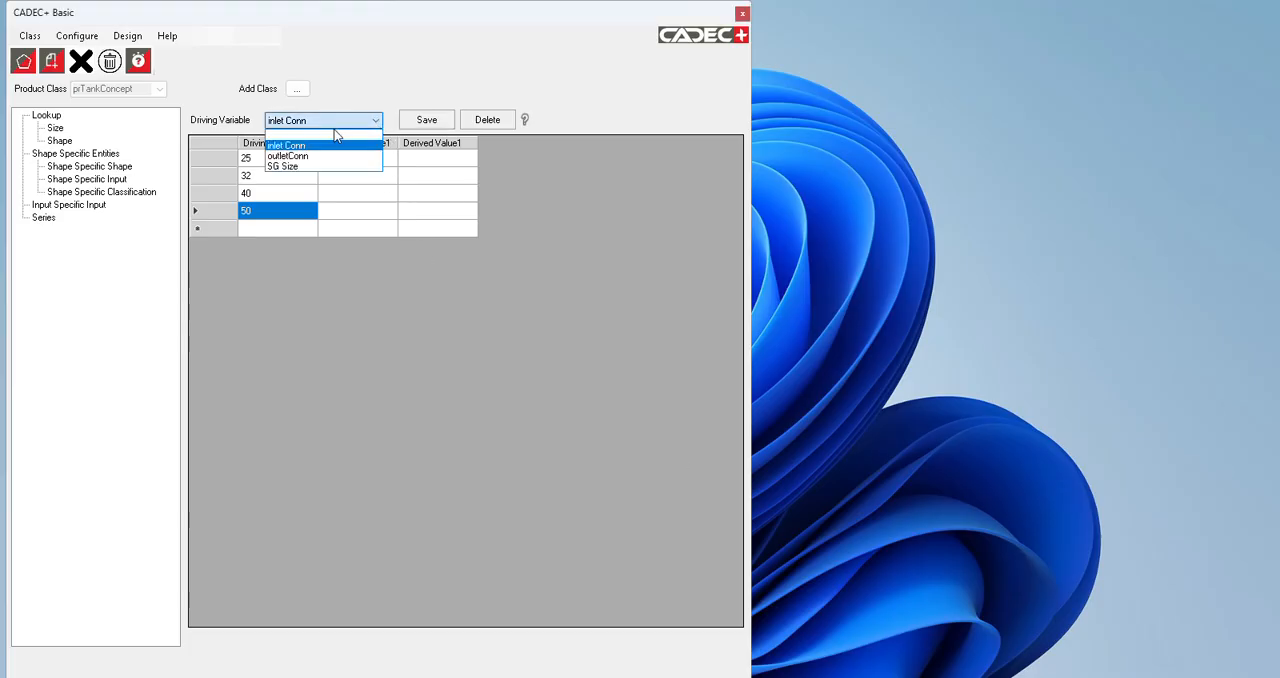
{"action": "left_click", "coordinate": [317, 156]}
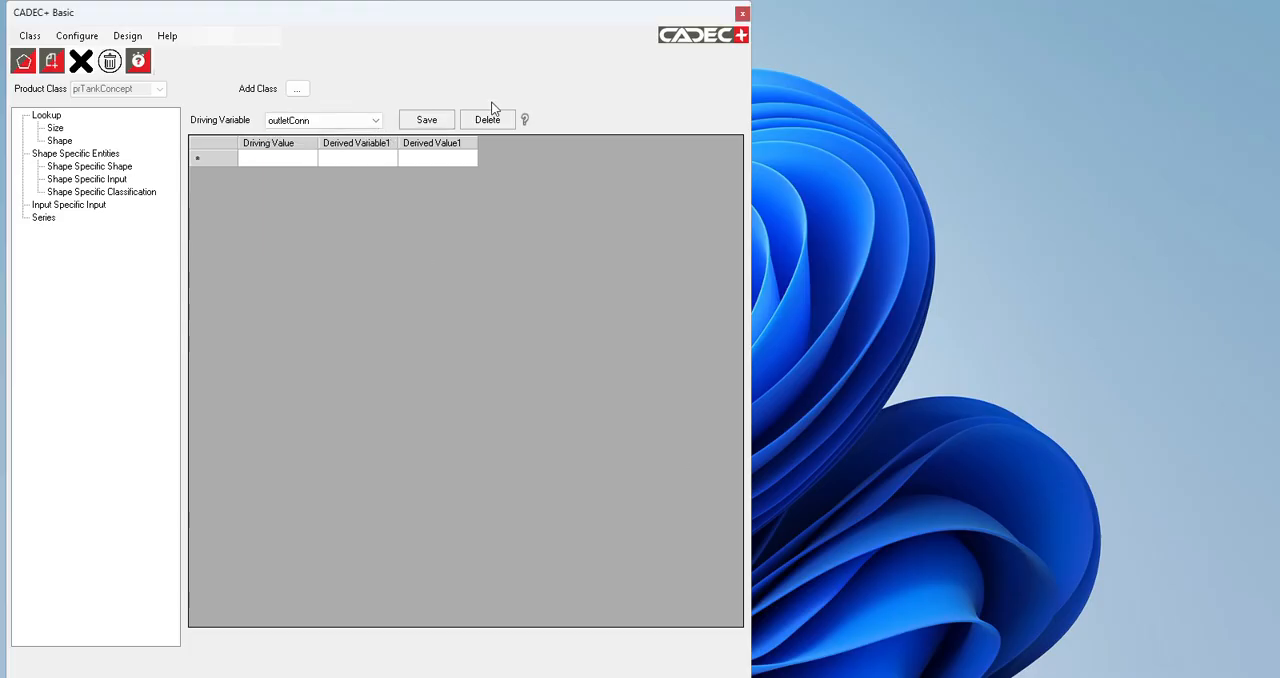
{"action": "left_click", "coordinate": [554, 29]}
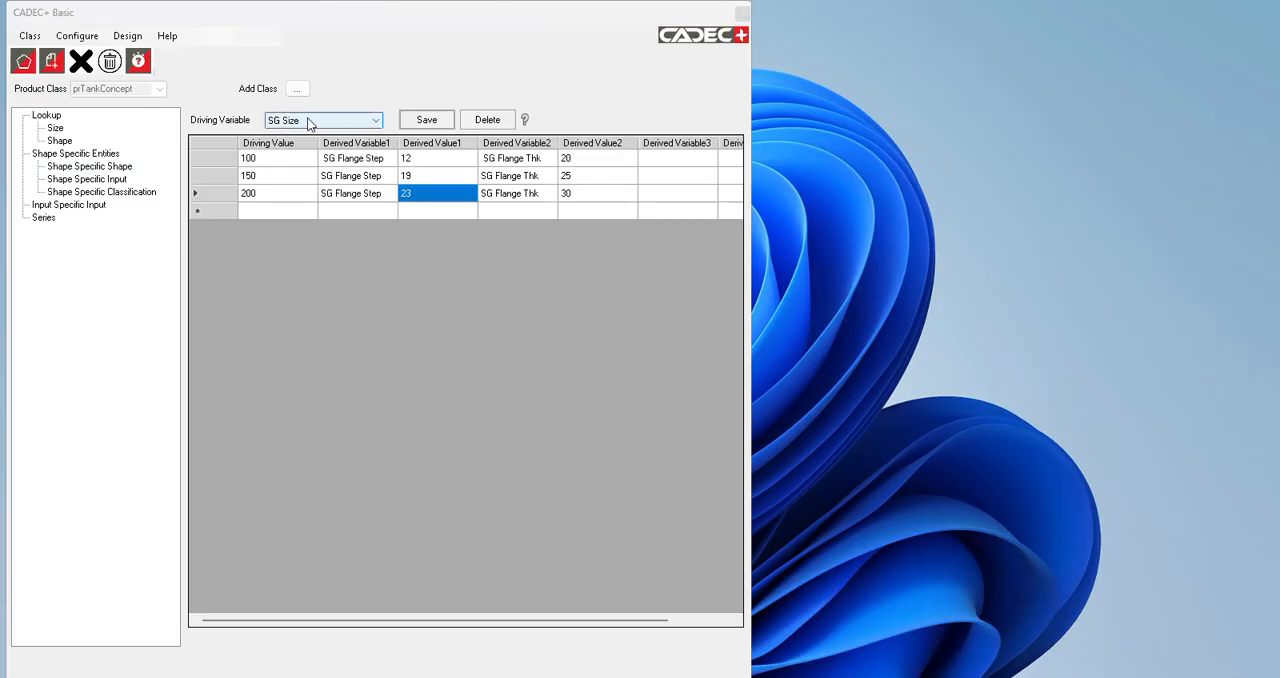
Step: Review the size lookup tables for the driving variables inlet Conn, outletConn and SG Size
{"action": "left_click", "coordinate": [325, 121]}
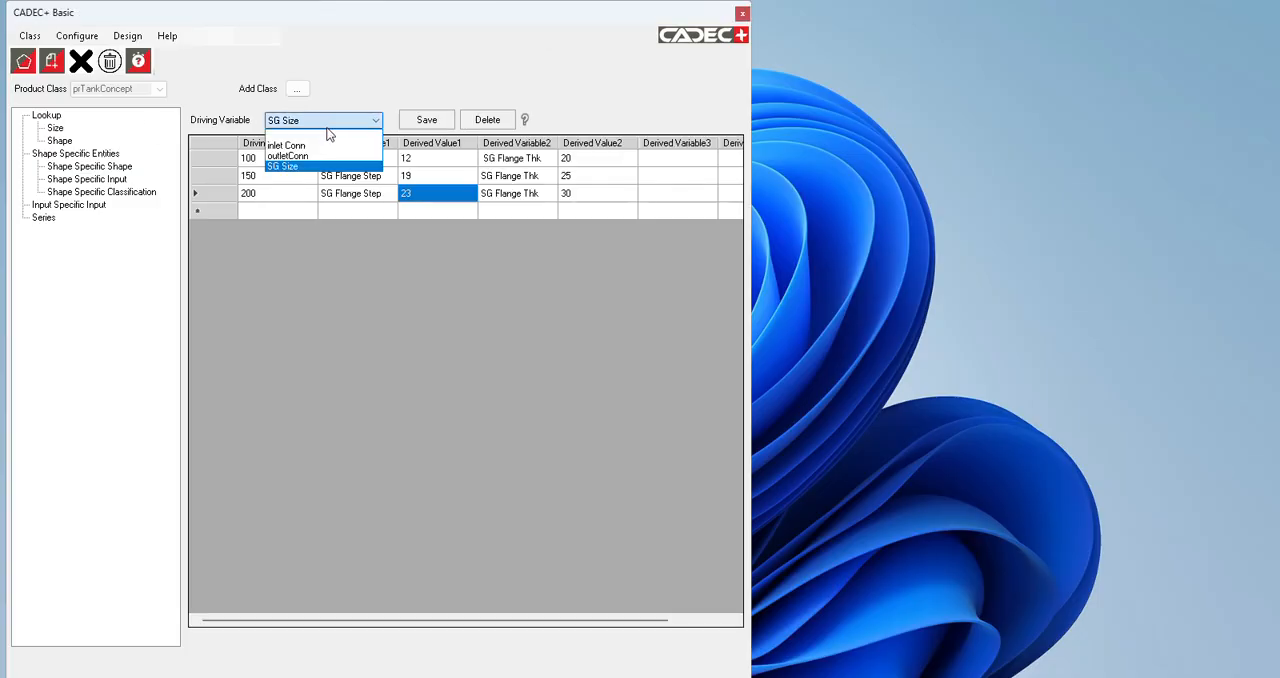
{"action": "left_click", "coordinate": [321, 147]}
{"action": "left_click", "coordinate": [330, 120]}
{"action": "left_click", "coordinate": [334, 156]}
{"action": "left_click", "coordinate": [330, 120]}
{"action": "left_click", "coordinate": [329, 165]}
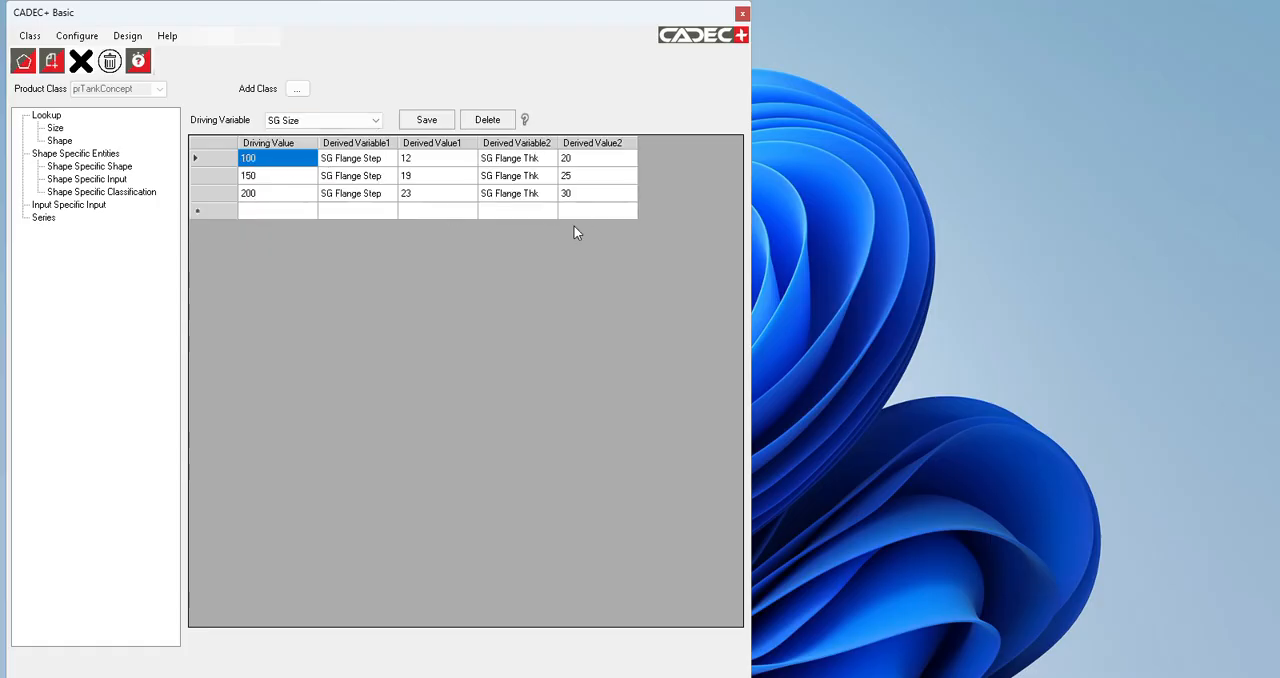
Step: Start a new design based on the prTankConcept class with the layout ID prTank_2501
{"action": "left_click", "coordinate": [127, 36]}
{"action": "left_click", "coordinate": [145, 50]}
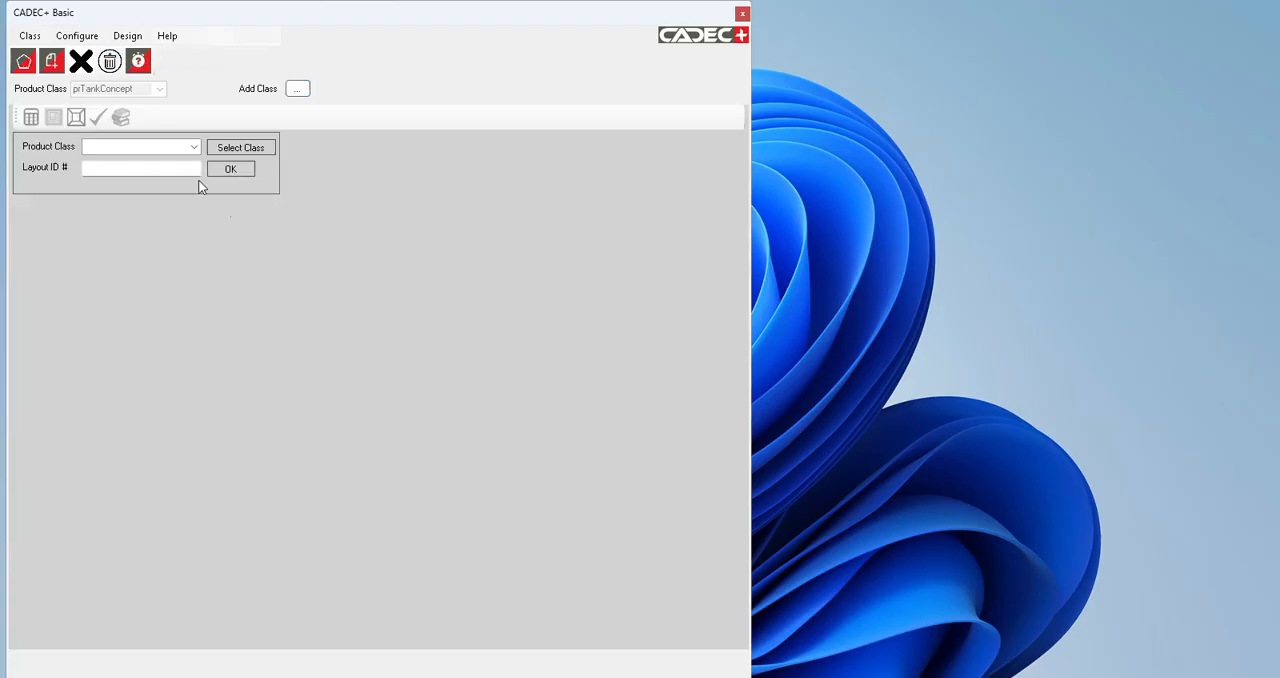
{"action": "left_click", "coordinate": [194, 147]}
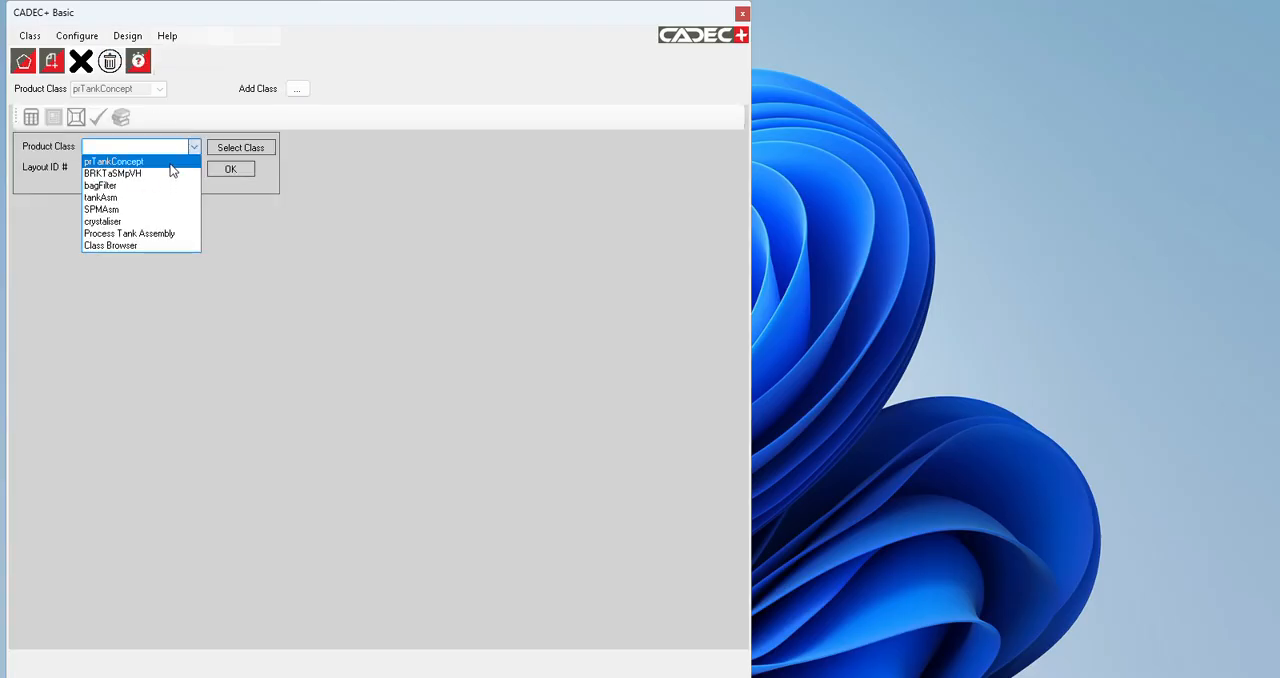
{"action": "left_click", "coordinate": [170, 158]}
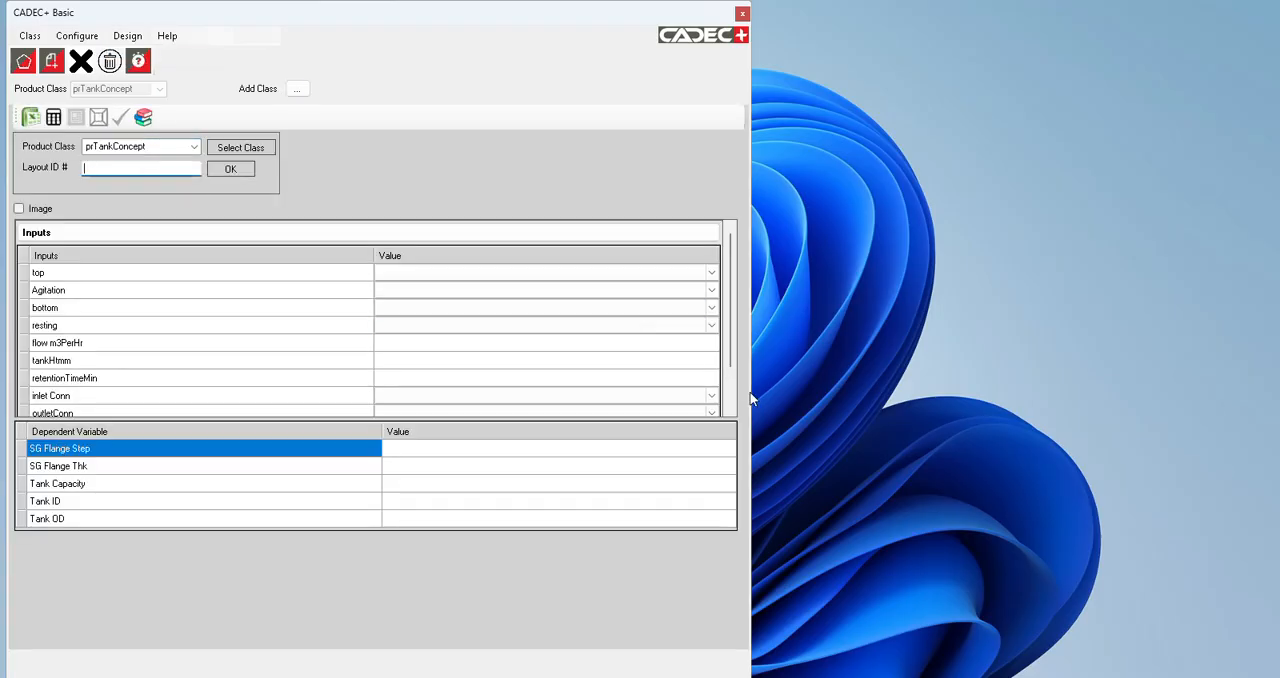
{"action": "left_click_drag", "start_coordinate": [752, 393], "coordinate": [314, 393]}
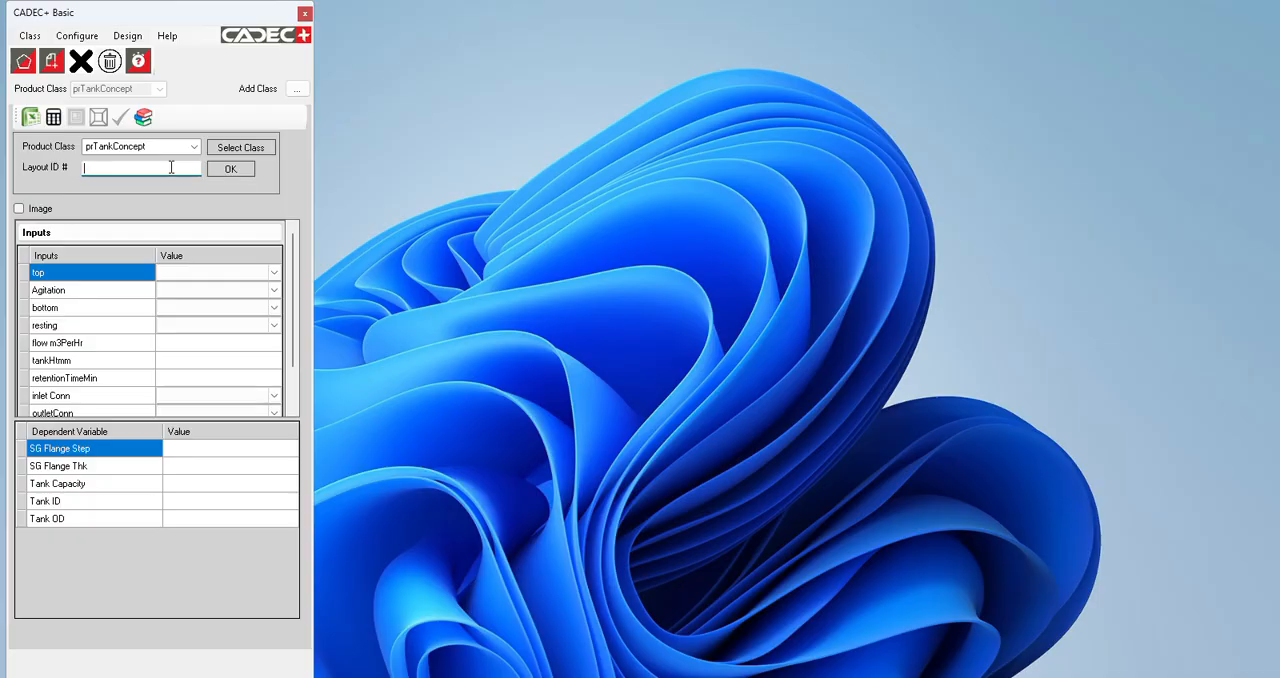
{"action": "type", "text": "prTank_2501"}
{"action": "left_click", "coordinate": [231, 170]}
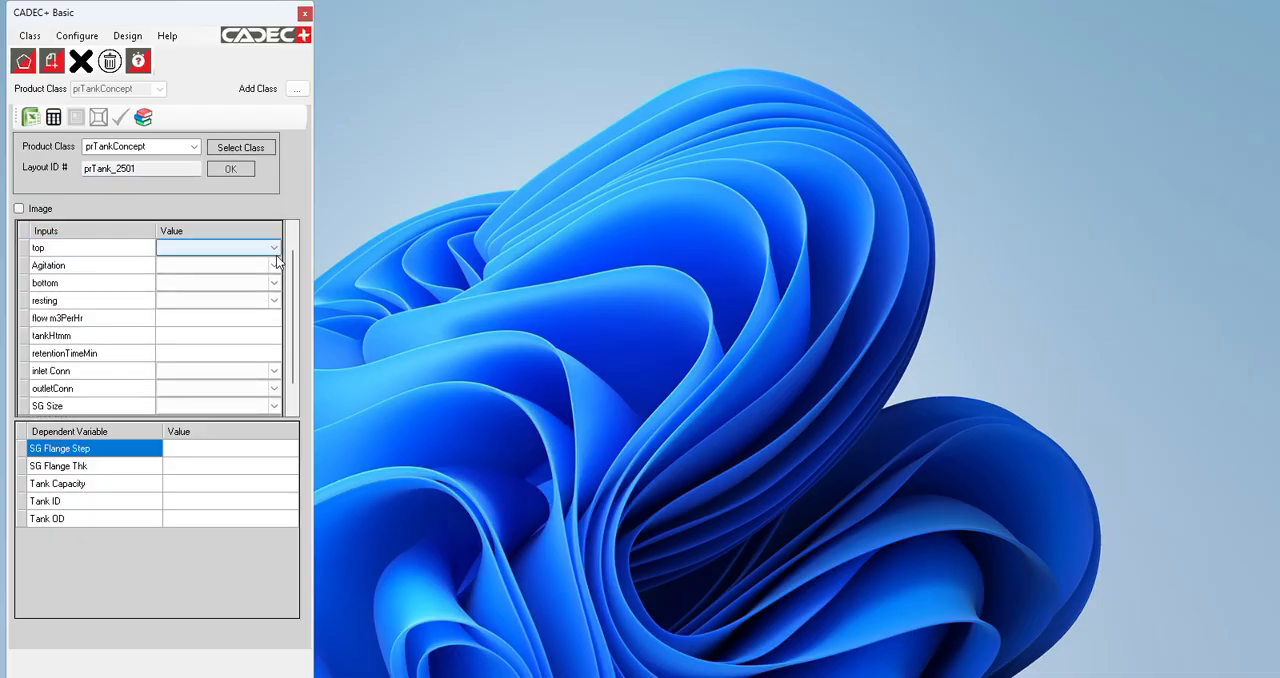
Step: Set the design inputs to top open, Agitation stirrer, bottom flat and resting legs
{"action": "left_click", "coordinate": [275, 250]}
{"action": "left_click", "coordinate": [168, 272]}
{"action": "left_click", "coordinate": [272, 268]}
{"action": "left_click", "coordinate": [274, 266]}
{"action": "left_click", "coordinate": [251, 287]}
{"action": "left_click", "coordinate": [274, 283]}
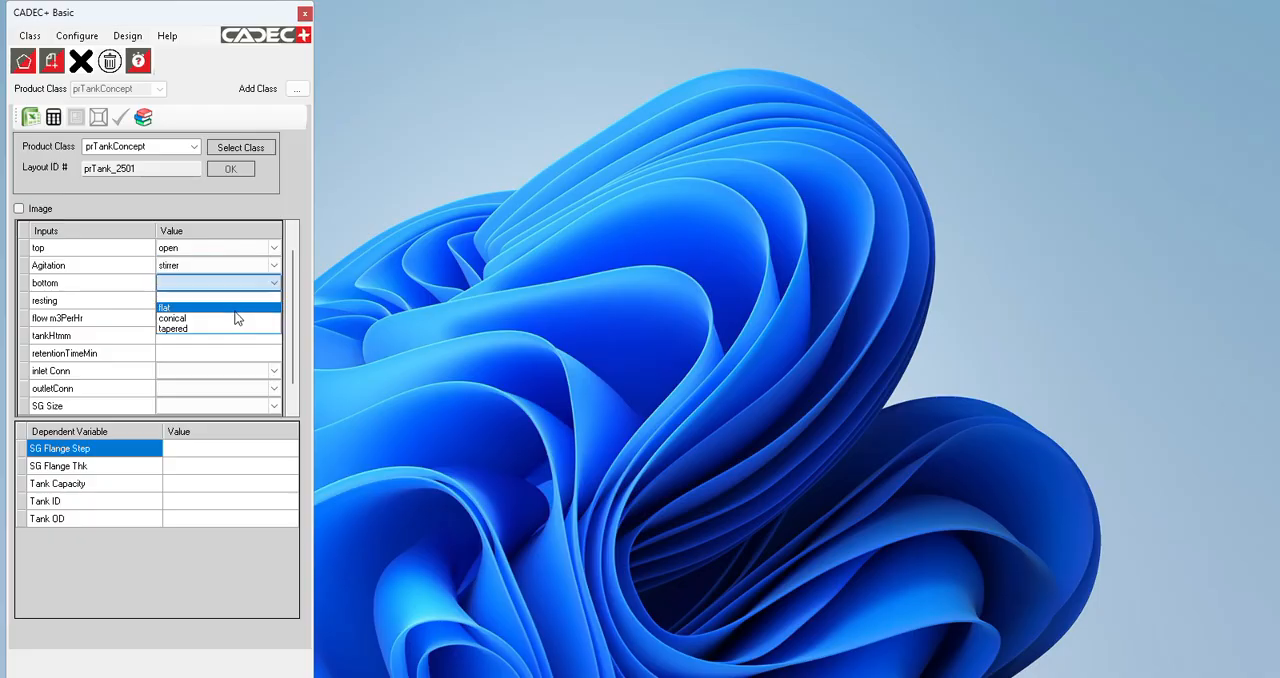
{"action": "left_click", "coordinate": [235, 311]}
{"action": "left_click", "coordinate": [272, 302]}
{"action": "left_click", "coordinate": [235, 325]}
Step: Try to set flow m3PerHr to 50 to test the input's range validation
{"action": "left_click", "coordinate": [236, 322]}
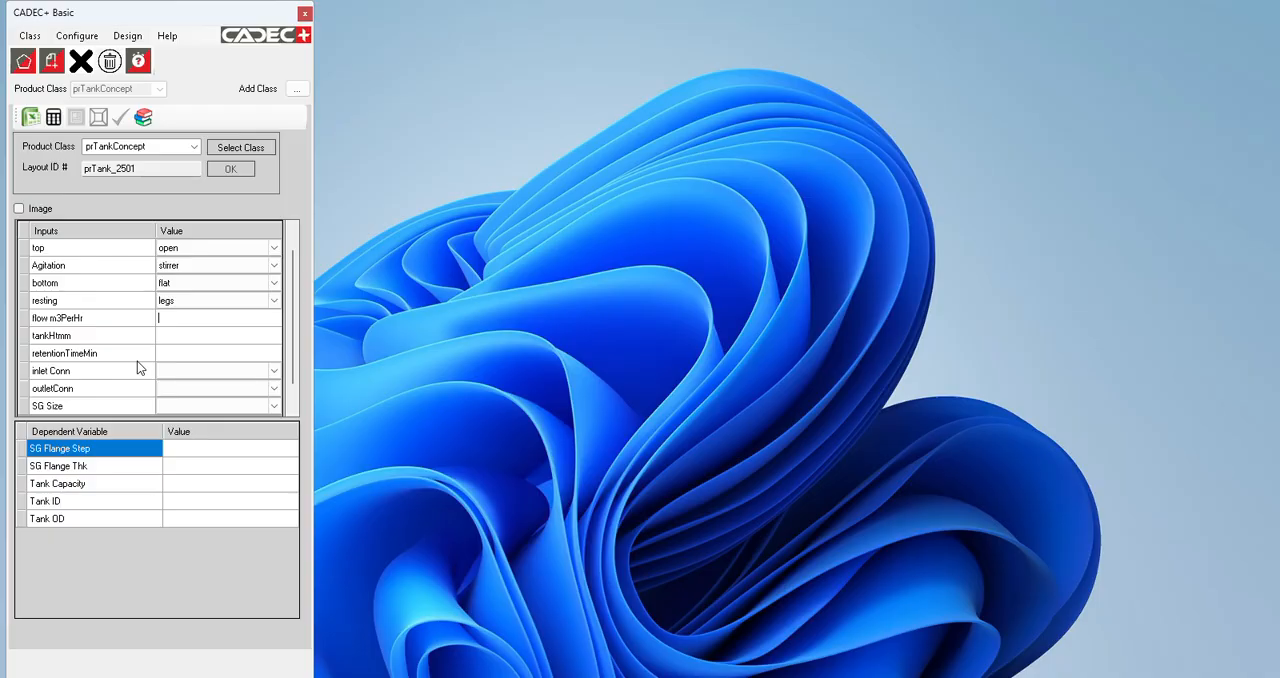
{"action": "type", "text": "50"}
{"action": "left_click", "coordinate": [172, 336]}
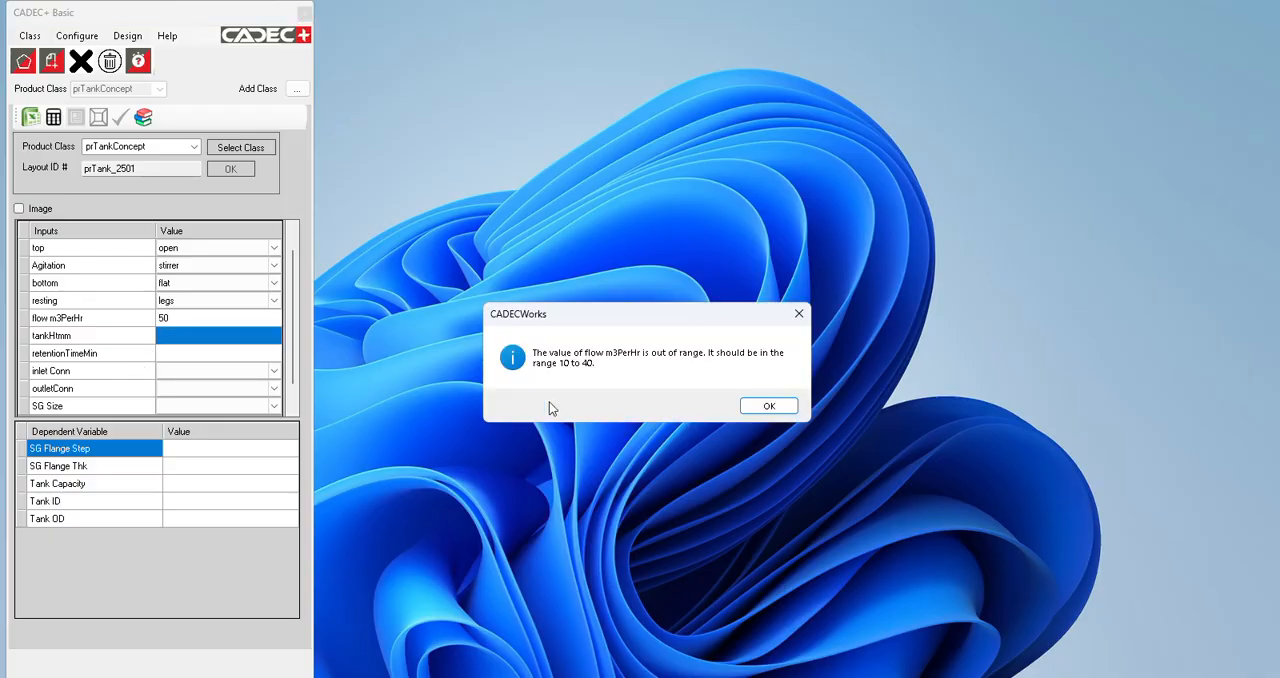
{"action": "left_click", "coordinate": [765, 407]}
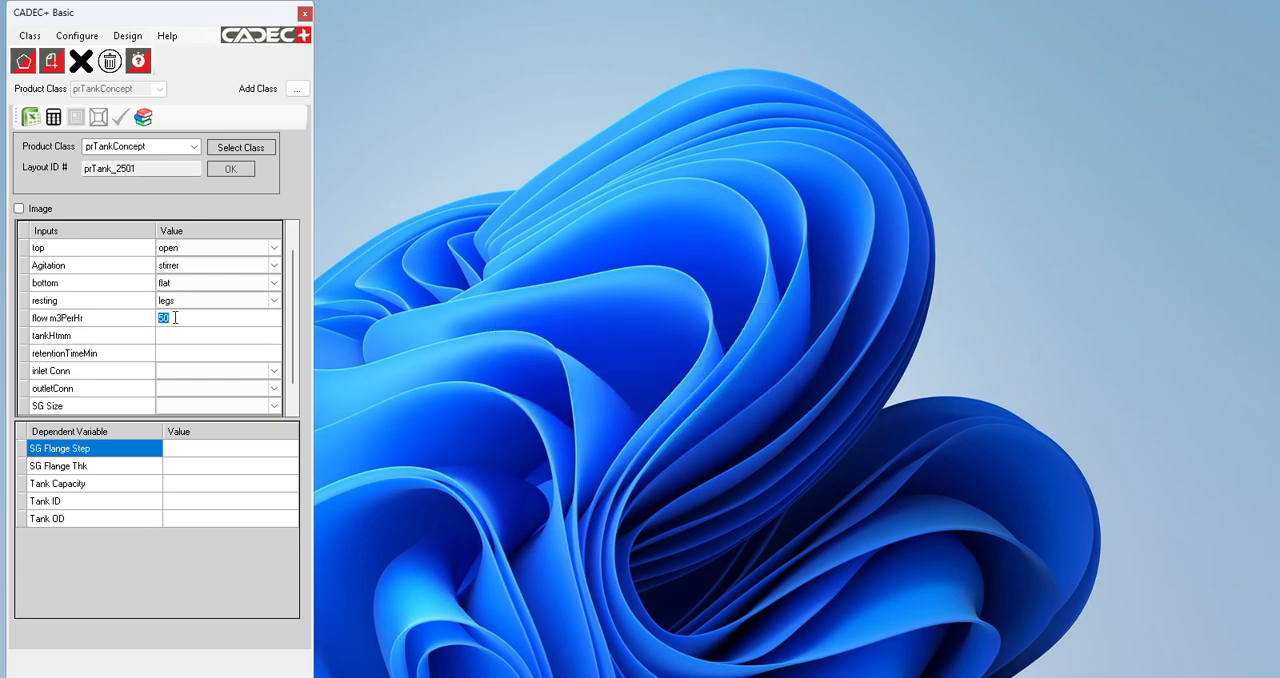
{"action": "type", "text": "30"}
{"action": "type", "text": "2000"}
Step: Set flow m3PerHr to 30, tankHtmm to 2000 and retentionTimeMin to 30
{"action": "left_click", "coordinate": [208, 369]}
{"action": "left_click", "coordinate": [201, 358]}
{"action": "type", "text": "30"}
Step: Set inlet Conn to 25, outletConn to 32 and SG Size to 100
{"action": "left_click", "coordinate": [271, 371]}
{"action": "left_click", "coordinate": [273, 395]}
{"action": "left_click", "coordinate": [275, 393]}
{"action": "left_click", "coordinate": [251, 423]}
{"action": "left_click", "coordinate": [278, 406]}
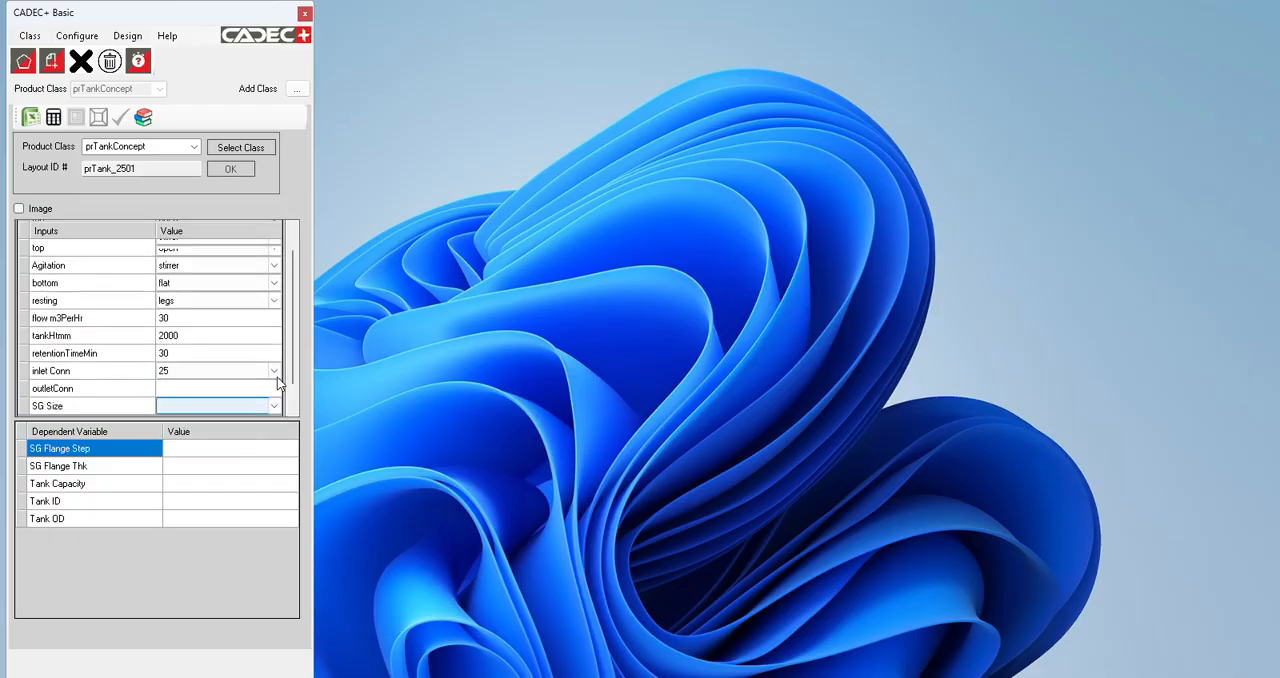
{"action": "left_click", "coordinate": [275, 408]}
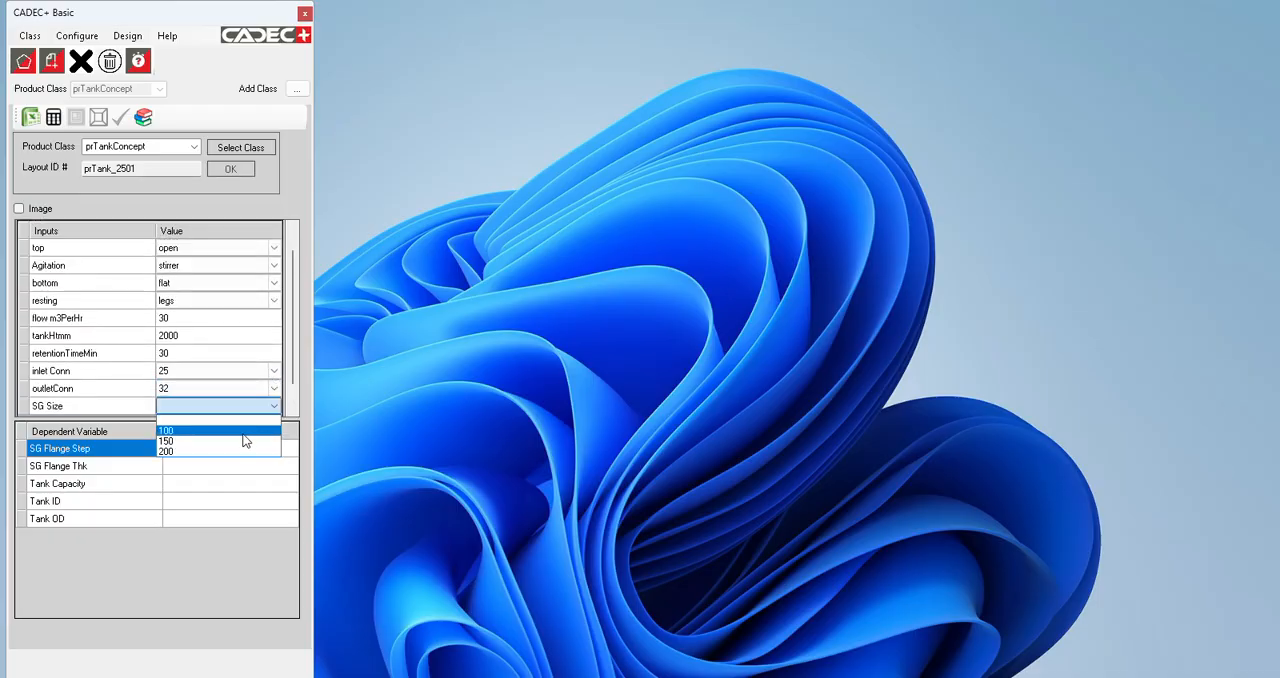
{"action": "left_click", "coordinate": [246, 431]}
{"action": "left_click", "coordinate": [292, 410]}
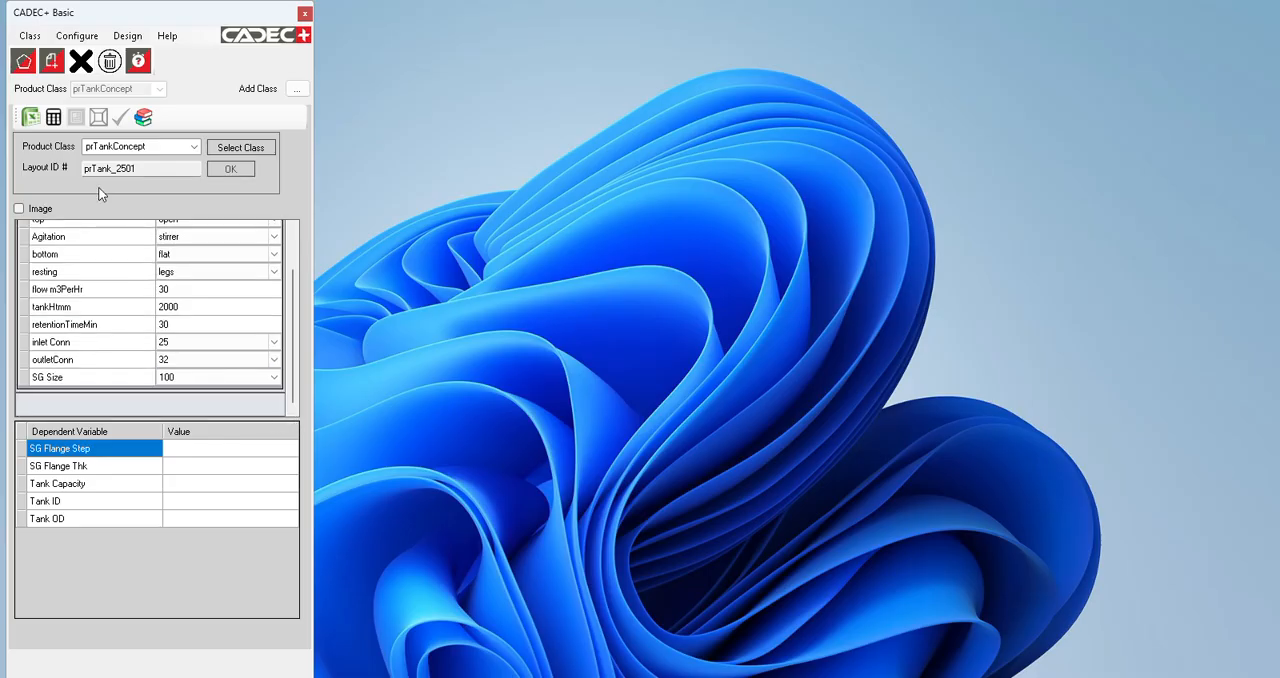
Step: Calculate the design's dependent variables and review them alongside all the entered inputs
{"action": "left_click", "coordinate": [53, 117]}
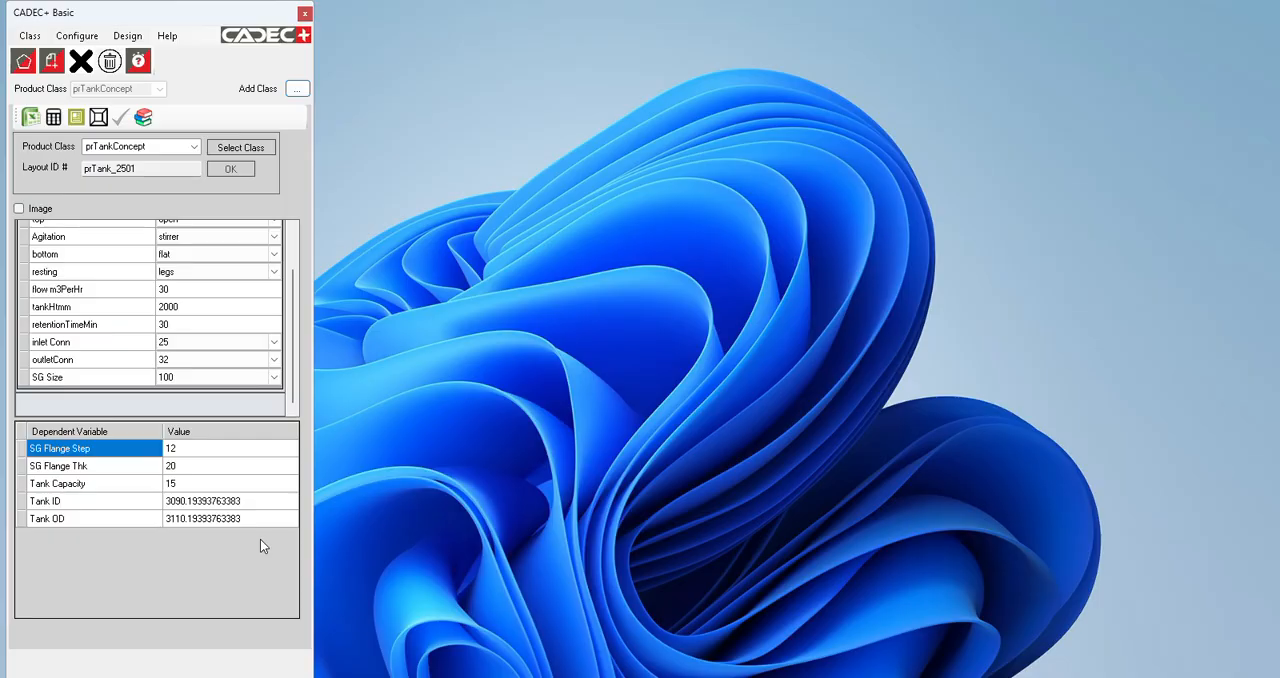
{"action": "scroll", "coordinate": [270, 362], "scroll_direction": "up", "scroll_amount": 1}
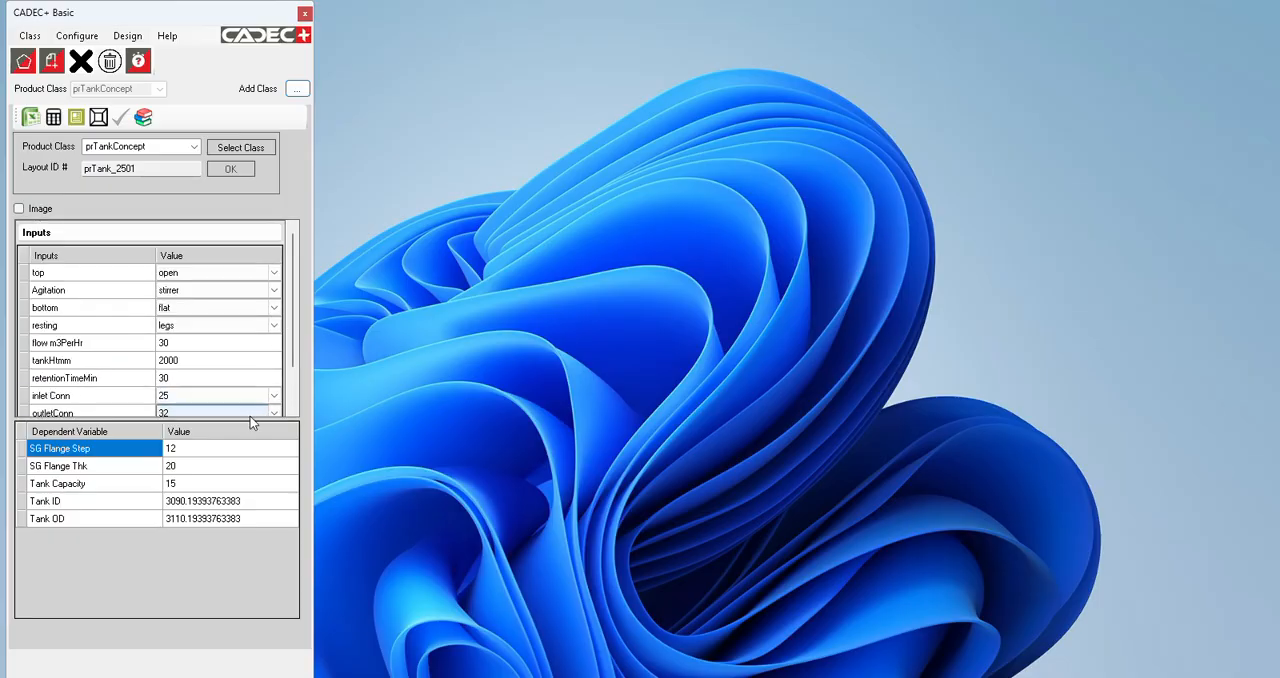
{"action": "scroll", "coordinate": [291, 351], "scroll_direction": "down", "scroll_amount": 1}
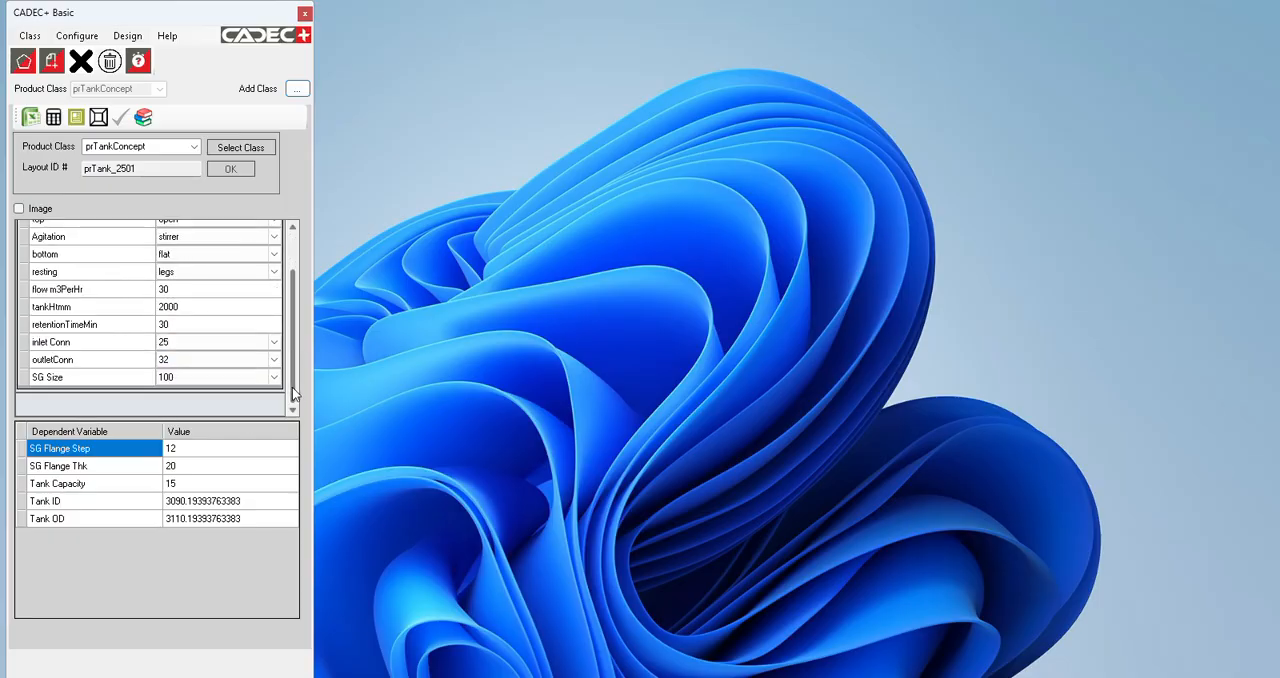
{"action": "scroll", "coordinate": [290, 326], "scroll_direction": "up", "scroll_amount": 1}
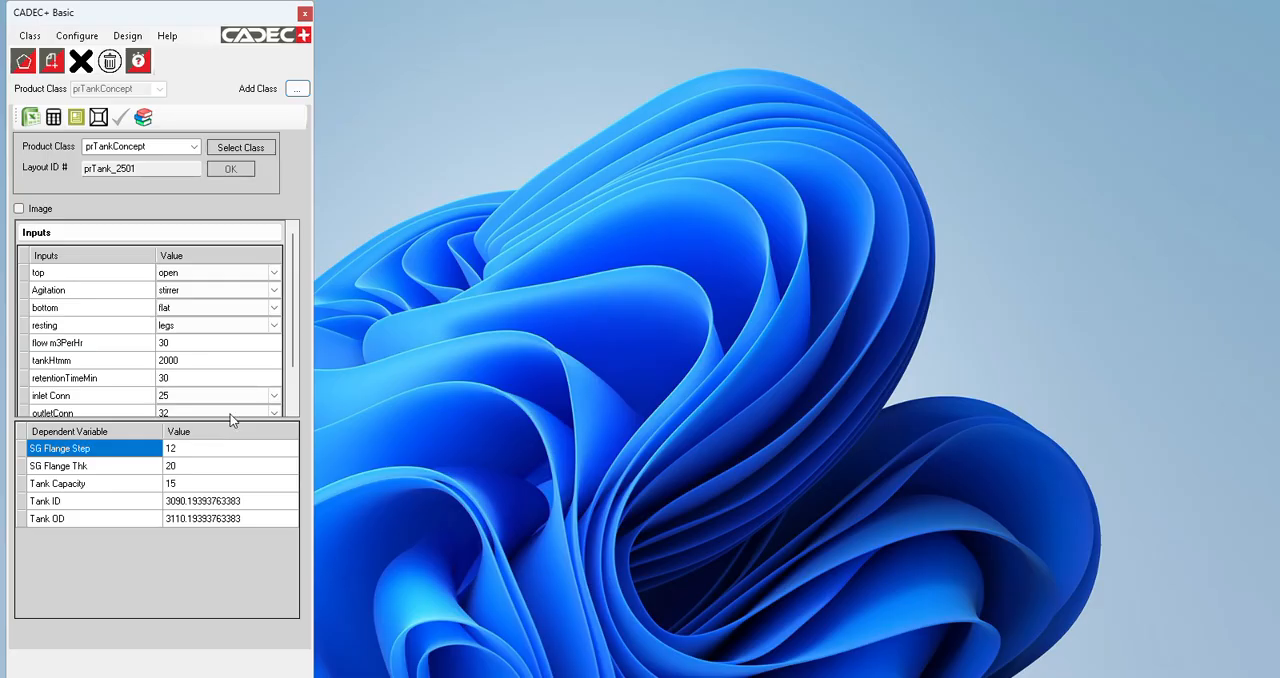
{"action": "scroll", "coordinate": [293, 387], "scroll_direction": "down", "scroll_amount": 1}
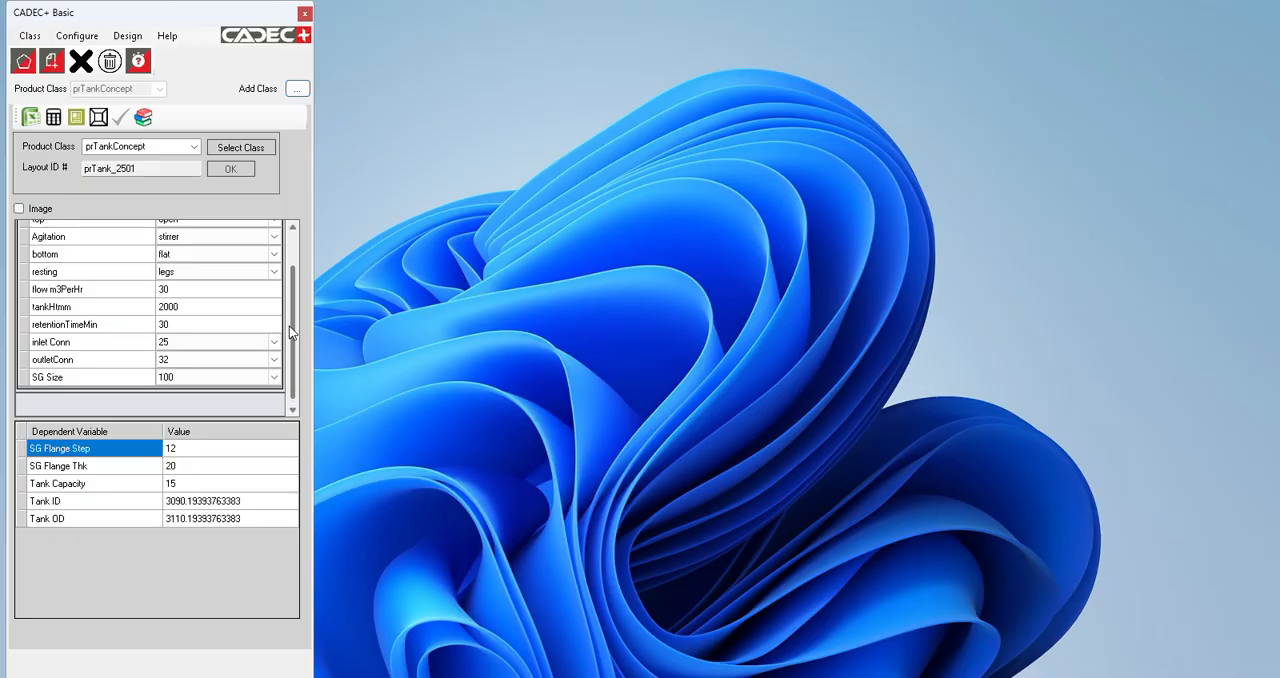
Step: Close CADEC+ after reviewing the design inputs, then launch SOLIDWORKS 2025 and dismiss its welcome dialog
{"action": "scroll", "coordinate": [289, 326], "scroll_direction": "up", "scroll_amount": 1}
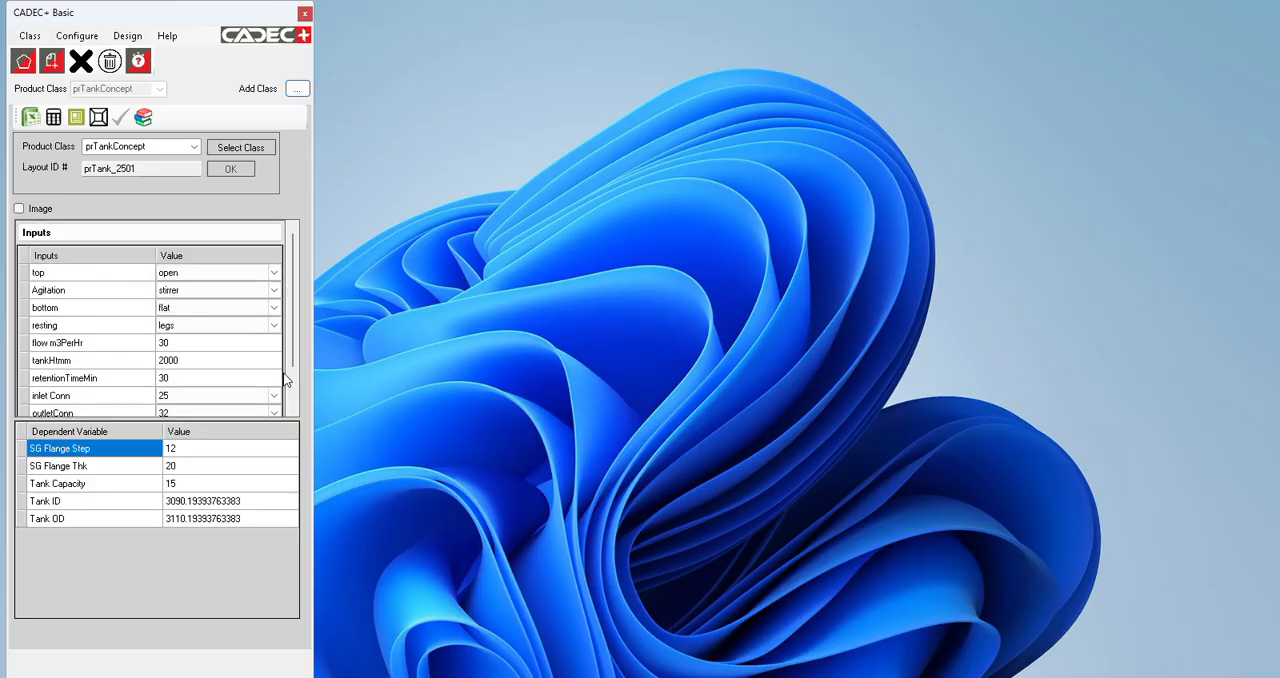
{"action": "scroll", "coordinate": [292, 388], "scroll_direction": "down", "scroll_amount": 1}
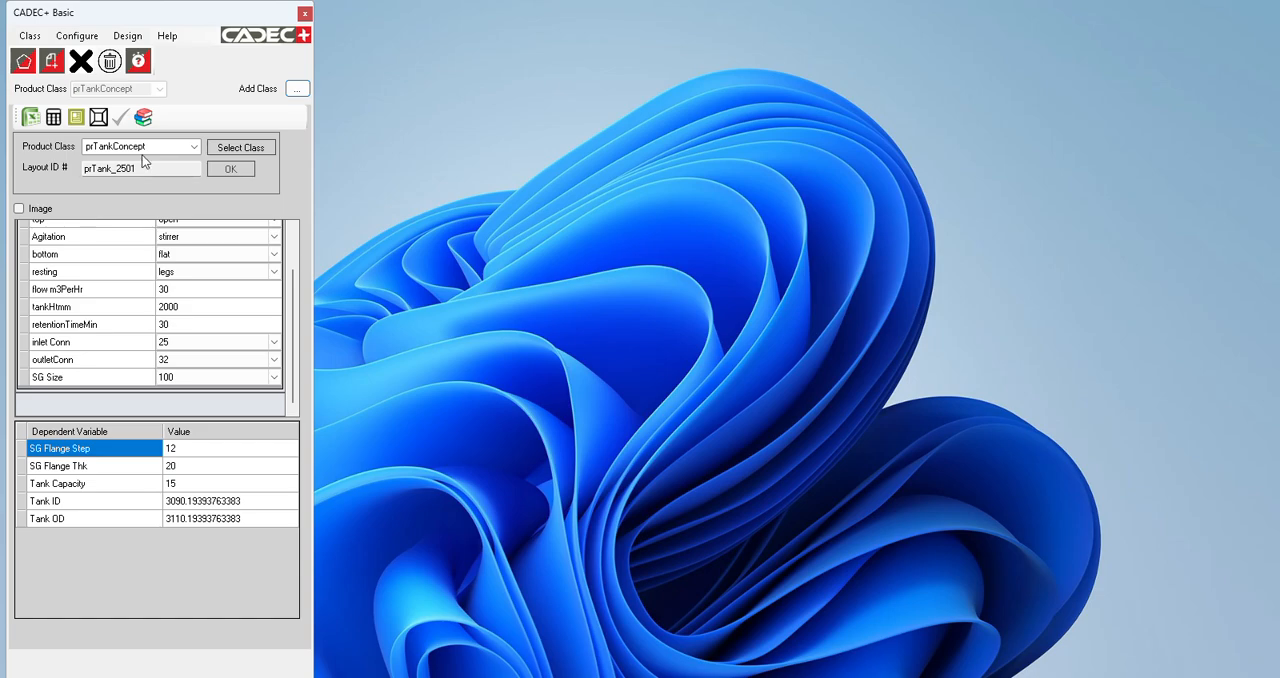
{"action": "left_click", "coordinate": [305, 14]}
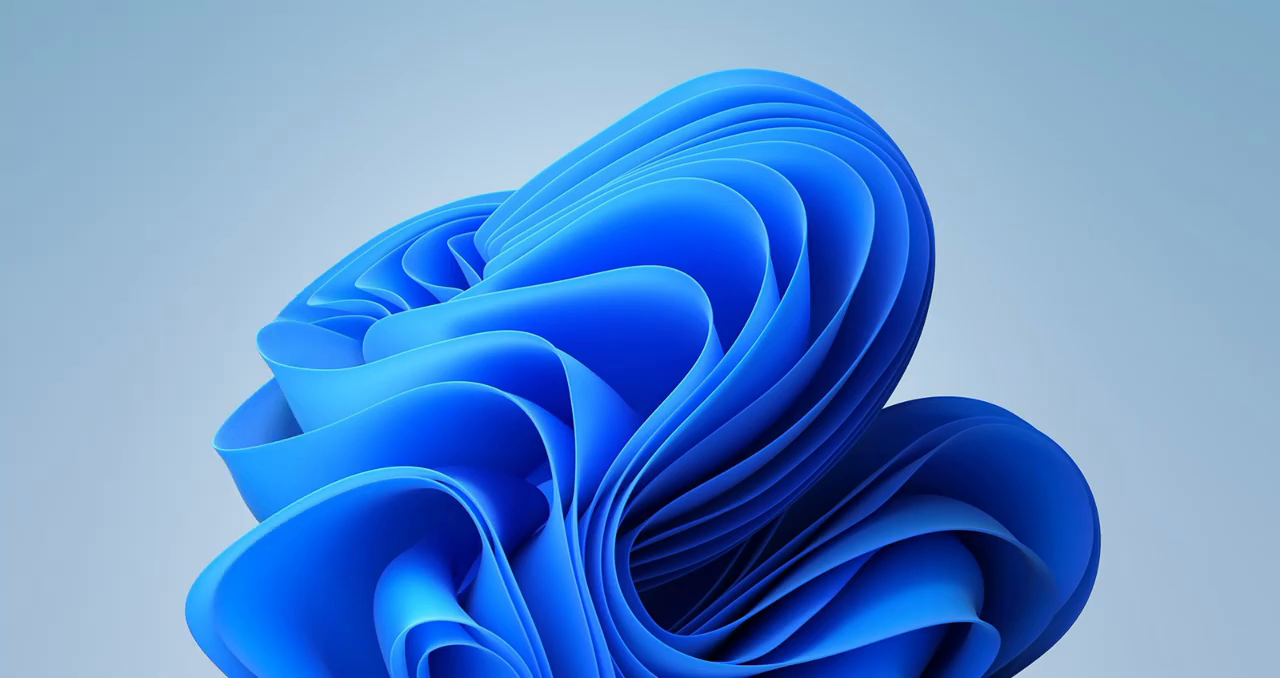
{"action": "key", "text": "super"}
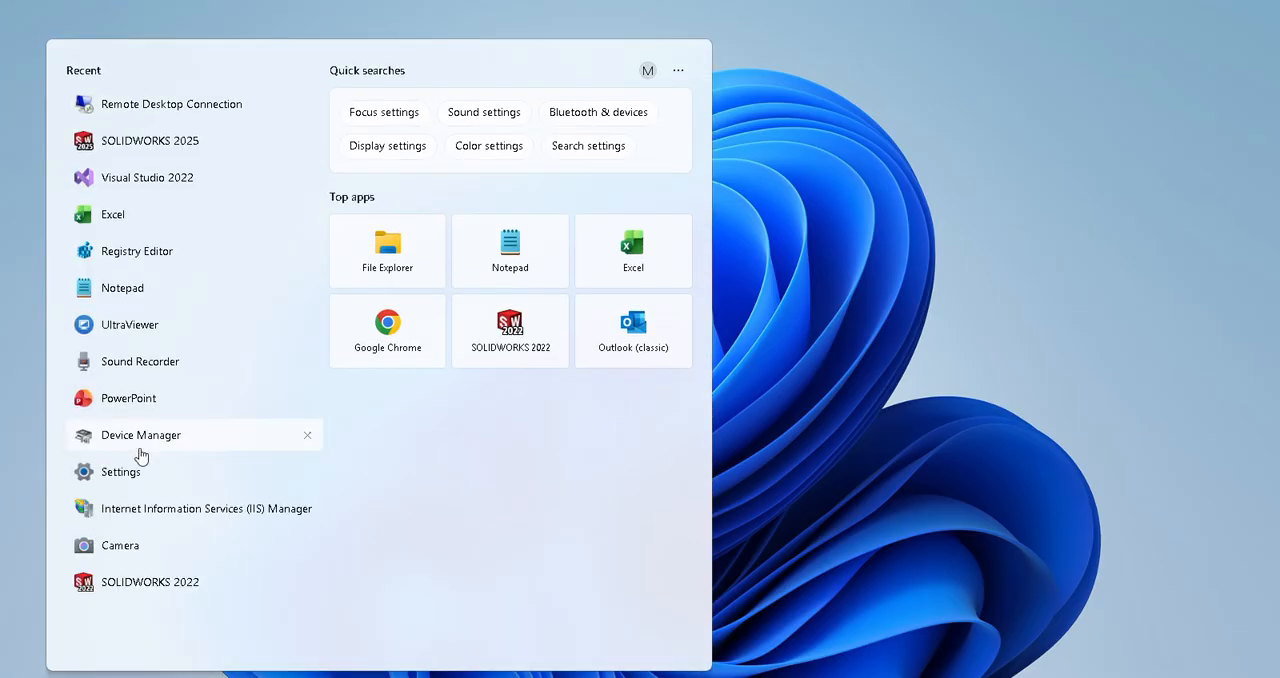
{"action": "left_click", "coordinate": [185, 148]}
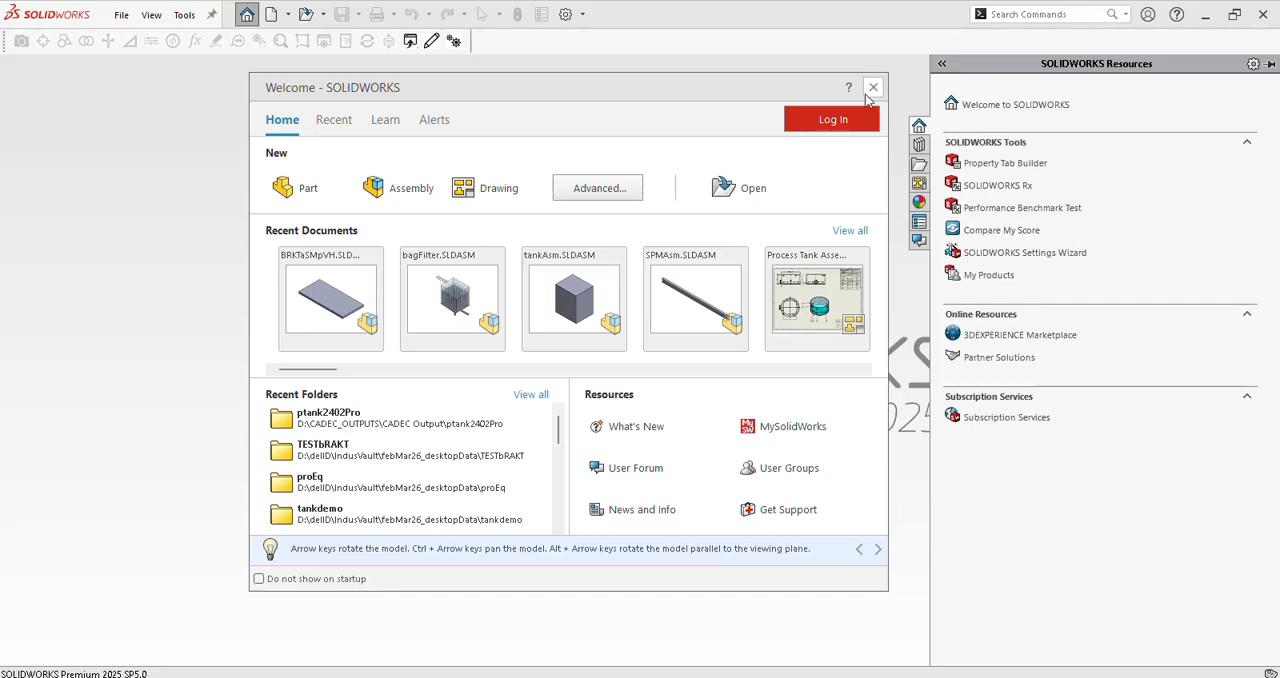
{"action": "left_click", "coordinate": [873, 88]}
Step: Create a new assembly document without inserting any component
{"action": "left_click", "coordinate": [121, 15]}
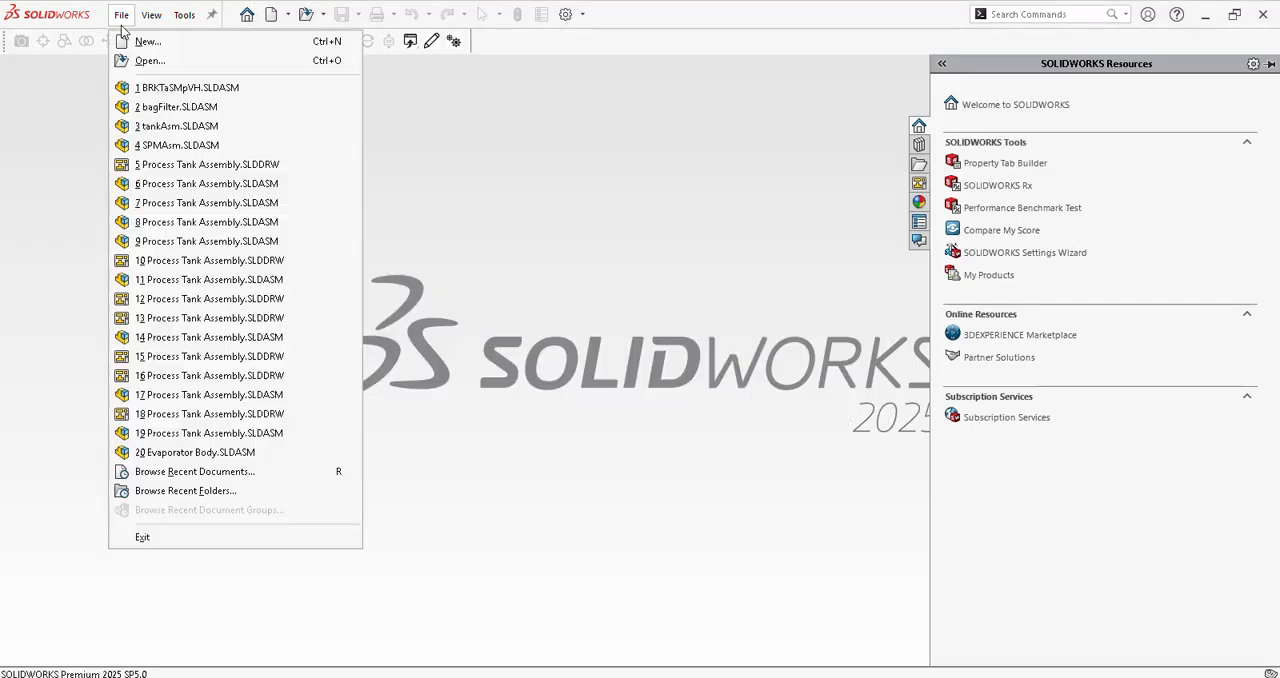
{"action": "left_click", "coordinate": [148, 41]}
{"action": "left_click", "coordinate": [615, 398]}
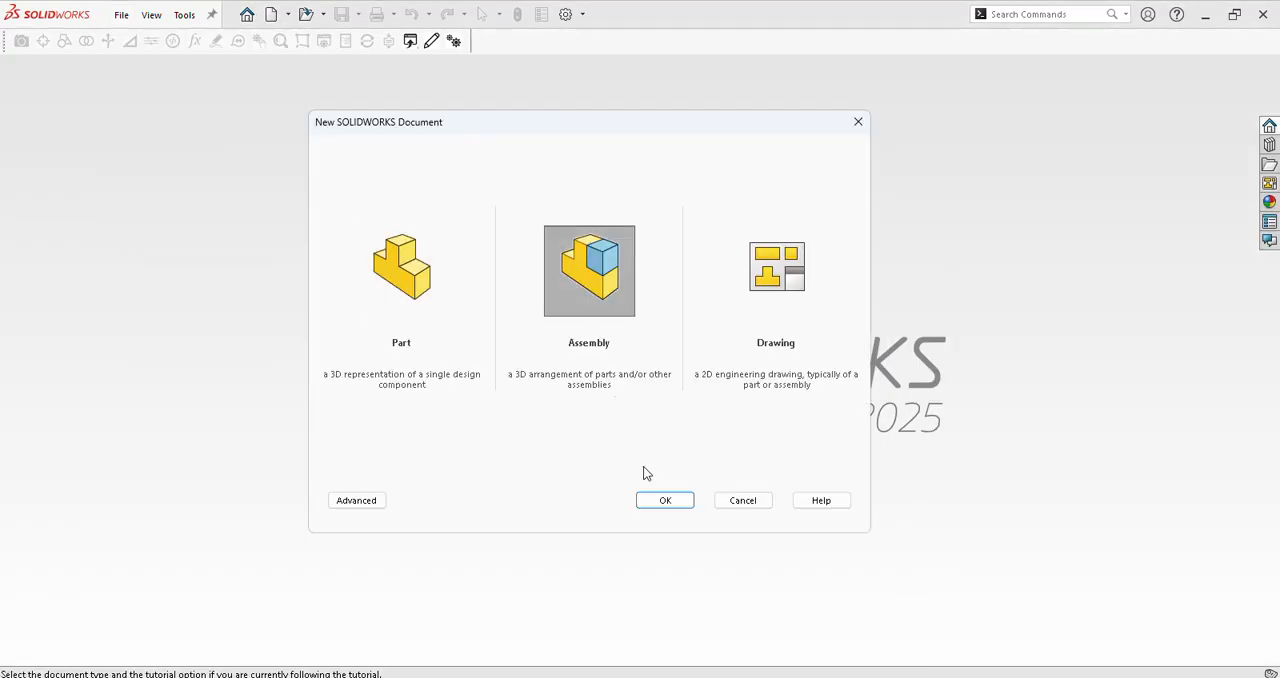
{"action": "left_click", "coordinate": [668, 503]}
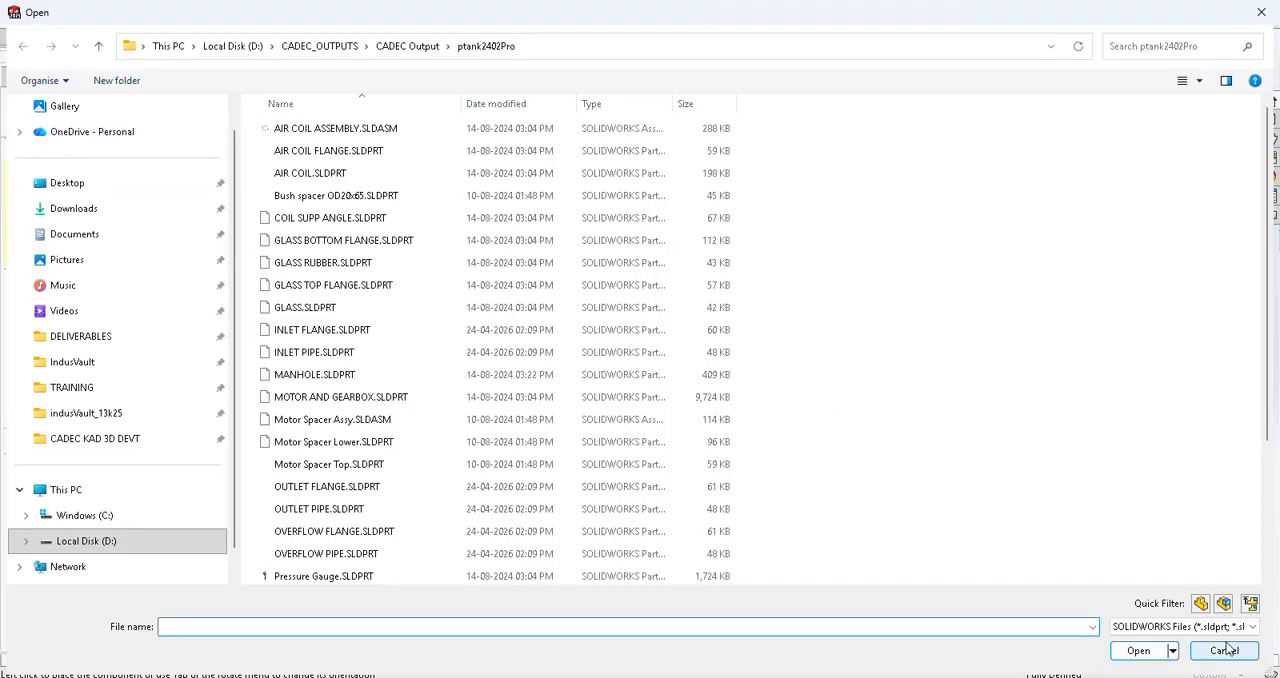
{"action": "left_click", "coordinate": [1225, 649]}
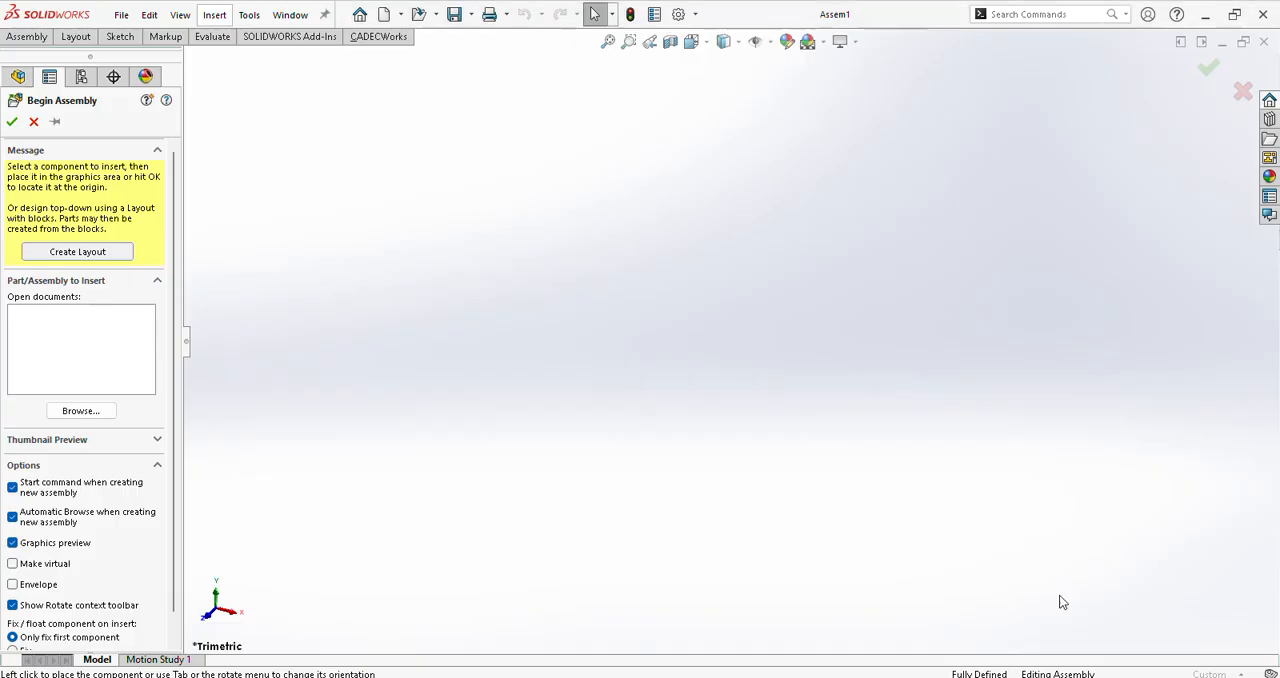
{"action": "left_click", "coordinate": [34, 121]}
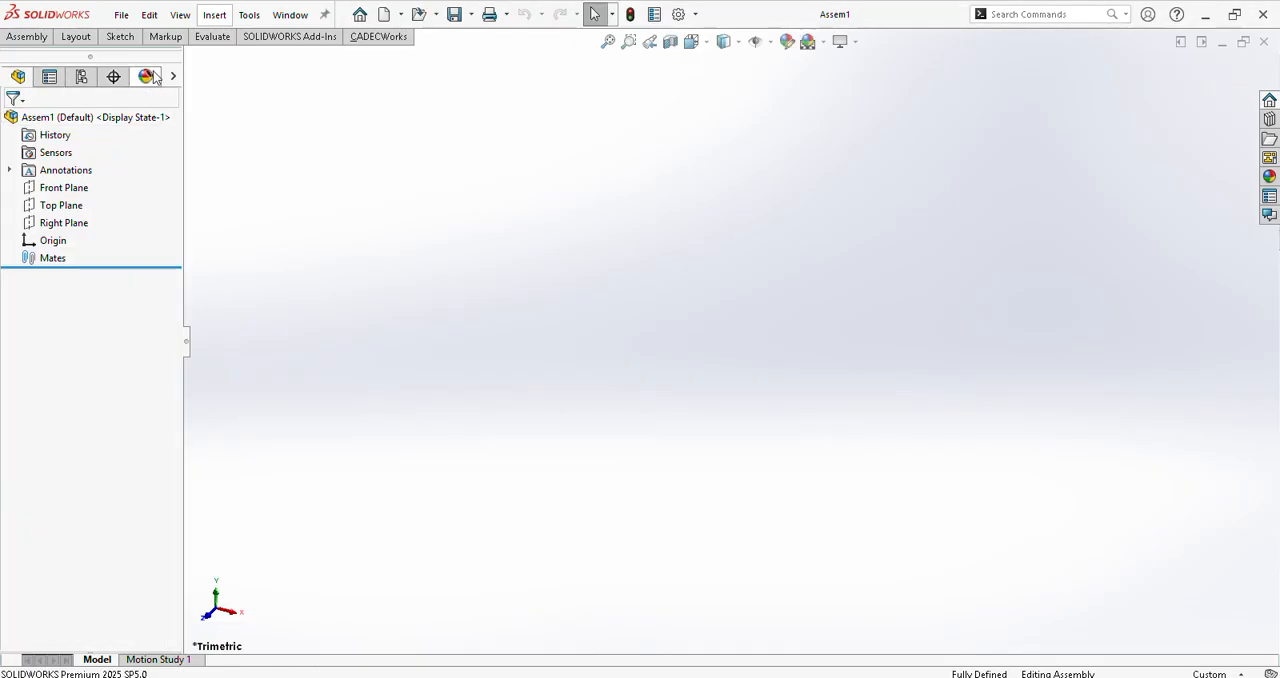
Step: Start saving the assembly and choose the concept Pr tank folder on the Desktop as its location
{"action": "left_click", "coordinate": [119, 16]}
{"action": "left_click", "coordinate": [145, 209]}
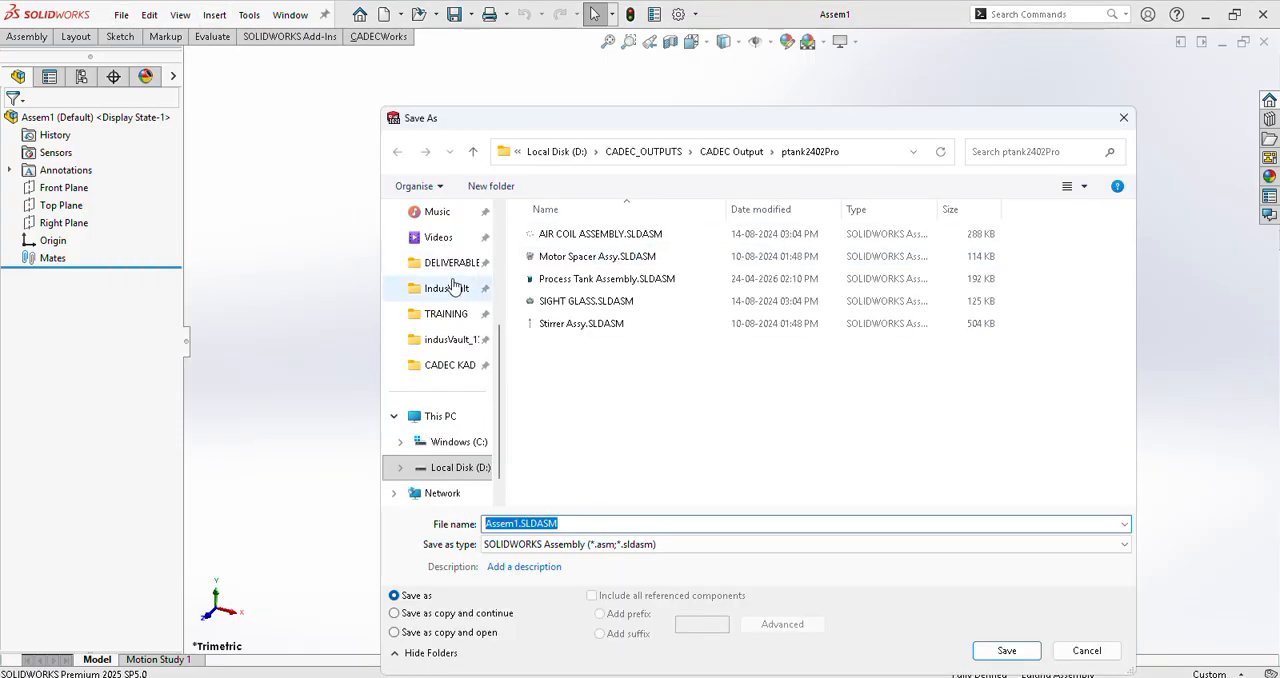
{"action": "scroll", "coordinate": [449, 310], "scroll_direction": "up", "scroll_amount": 3}
{"action": "left_click", "coordinate": [466, 326]}
{"action": "double_click", "coordinate": [584, 236]}
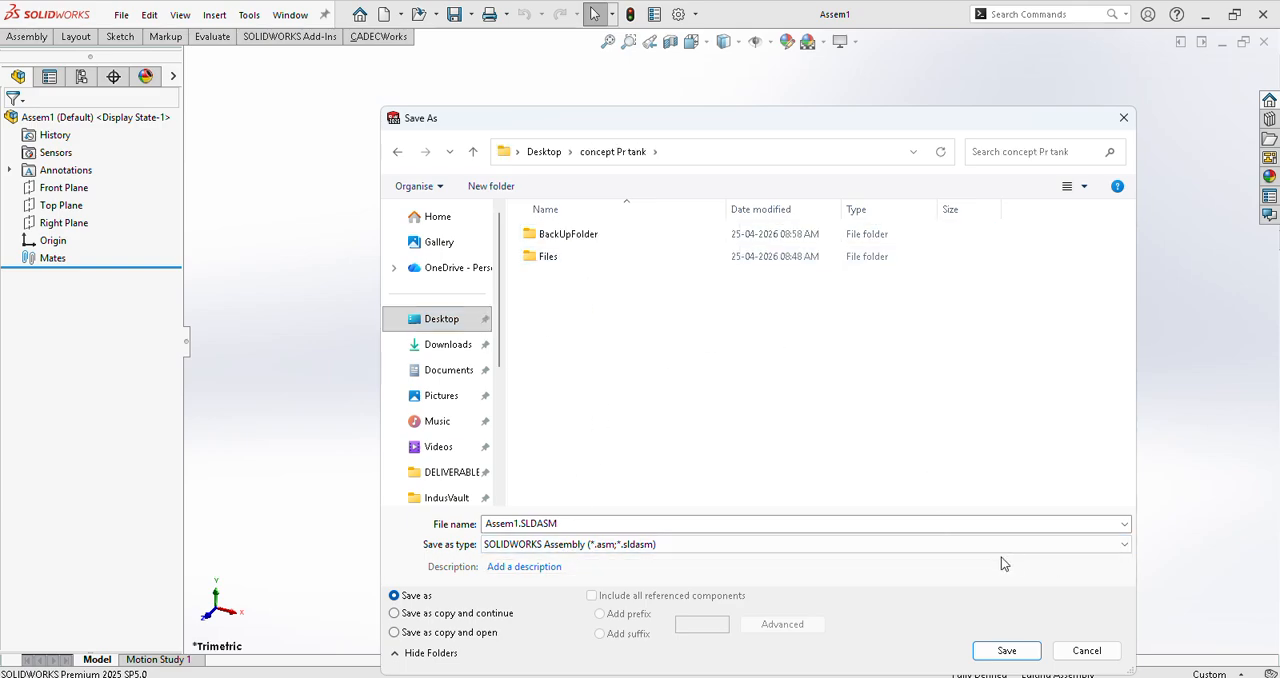
Step: In File Explorer, copy the base name of prTankConcept.cdcn from the concept Pr tank folder and return to the SOLIDWORKS save dialog
{"action": "key", "text": "alt+Tab"}
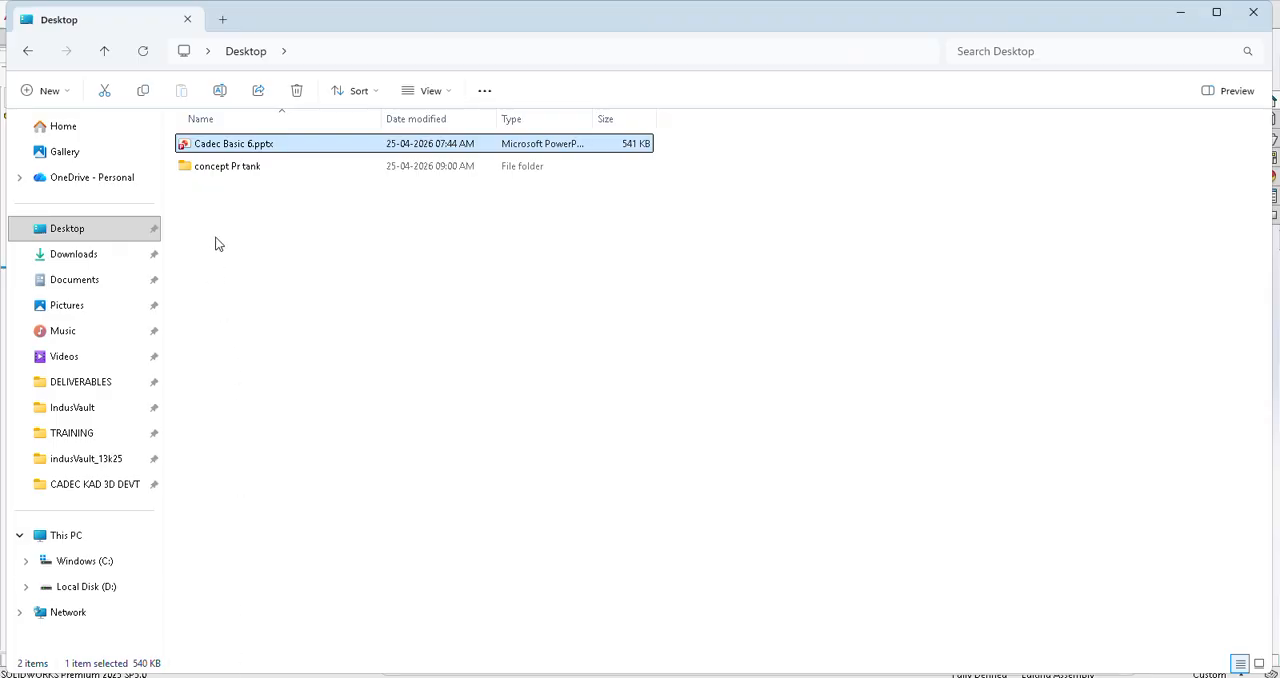
{"action": "double_click", "coordinate": [220, 168]}
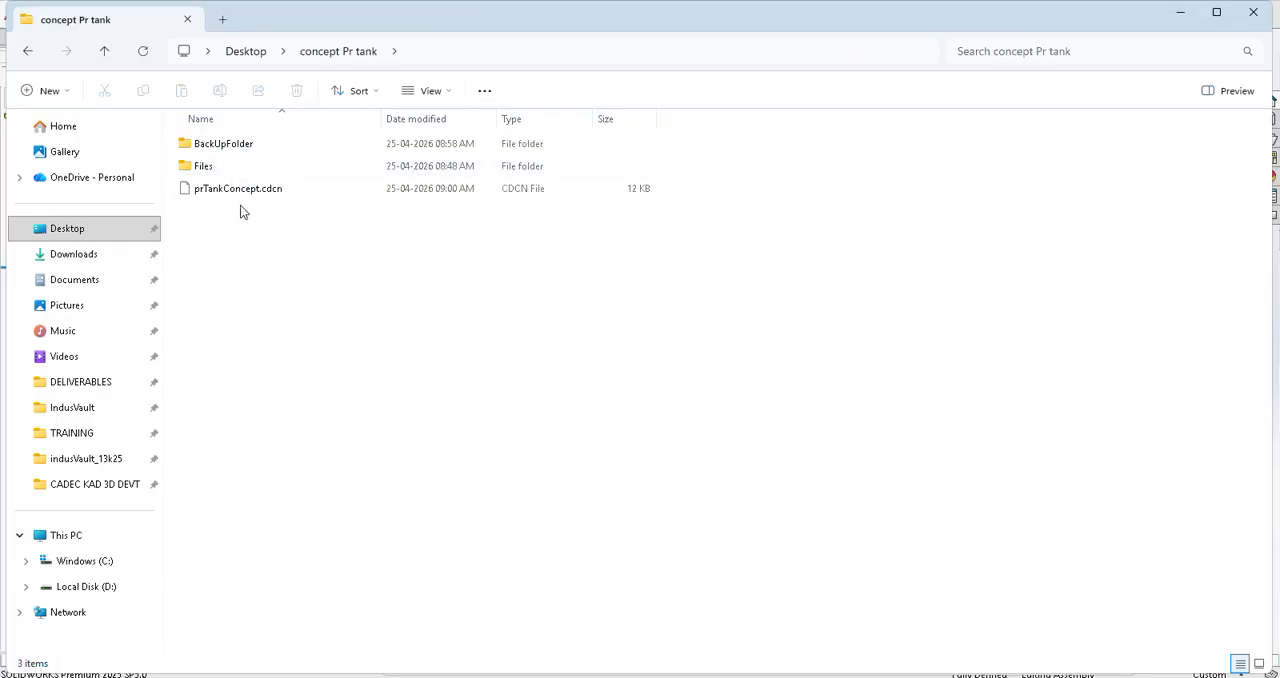
{"action": "left_click", "coordinate": [235, 189]}
{"action": "left_click", "coordinate": [212, 195]}
{"action": "key", "text": "ctrl+c"}
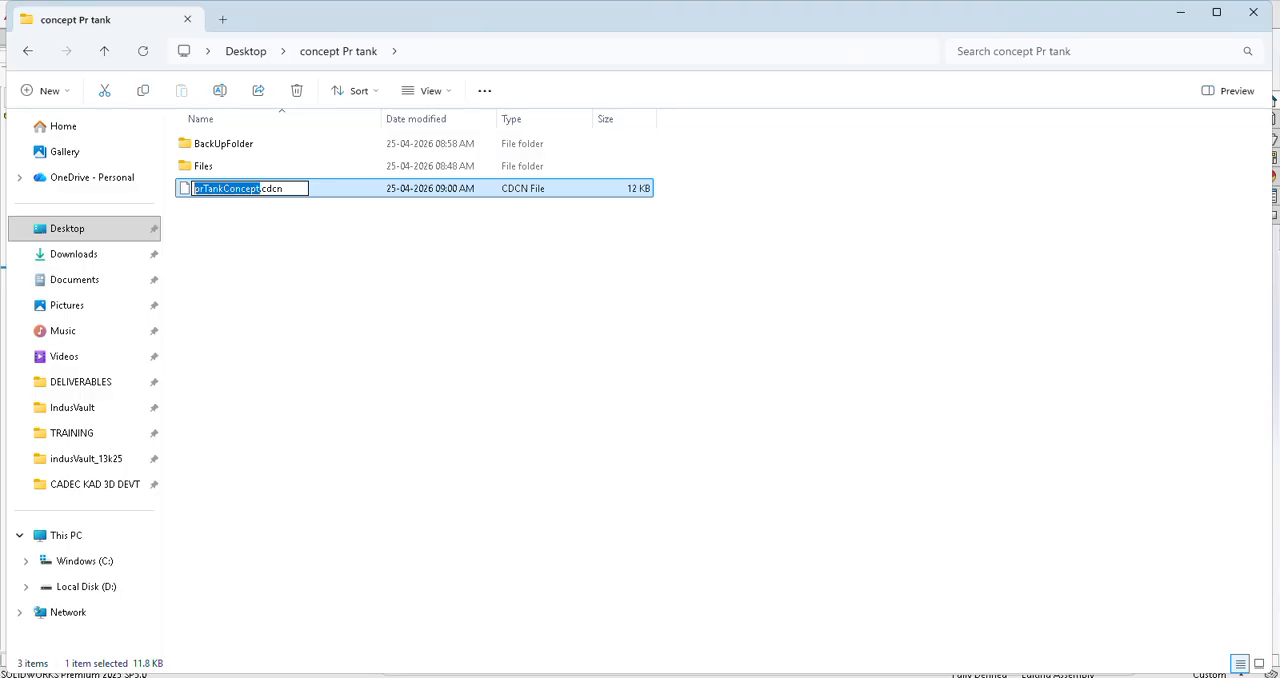
{"action": "mouse_move", "coordinate": [768, 677]}
{"action": "left_click", "coordinate": [760, 620]}
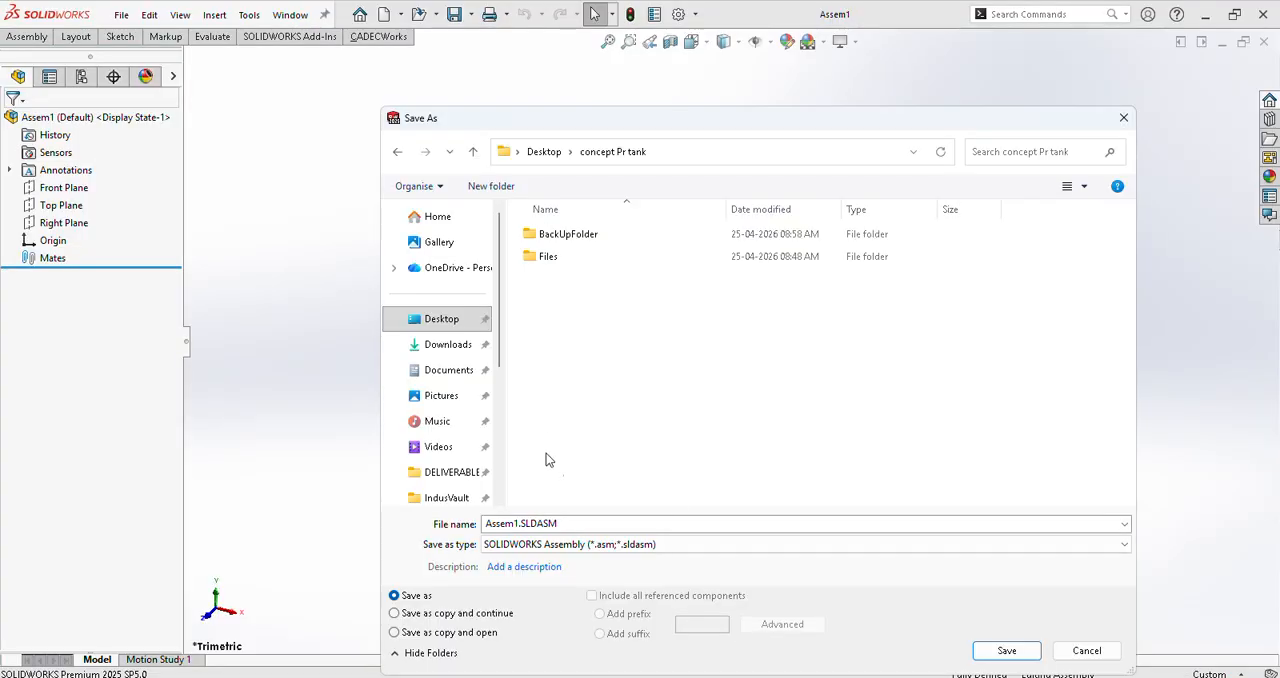
Step: Save the assembly under the copied name prTankConcept
{"action": "left_click", "coordinate": [568, 520]}
{"action": "key", "text": "ctrl+v"}
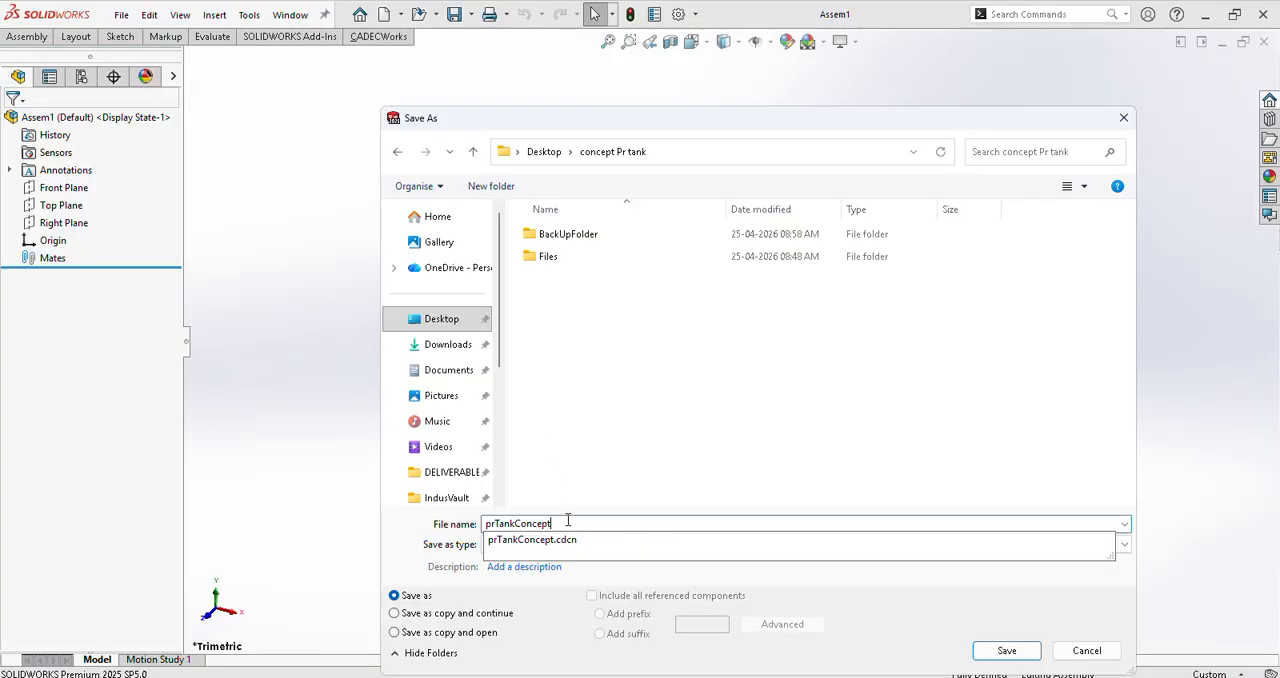
{"action": "left_click", "coordinate": [588, 524]}
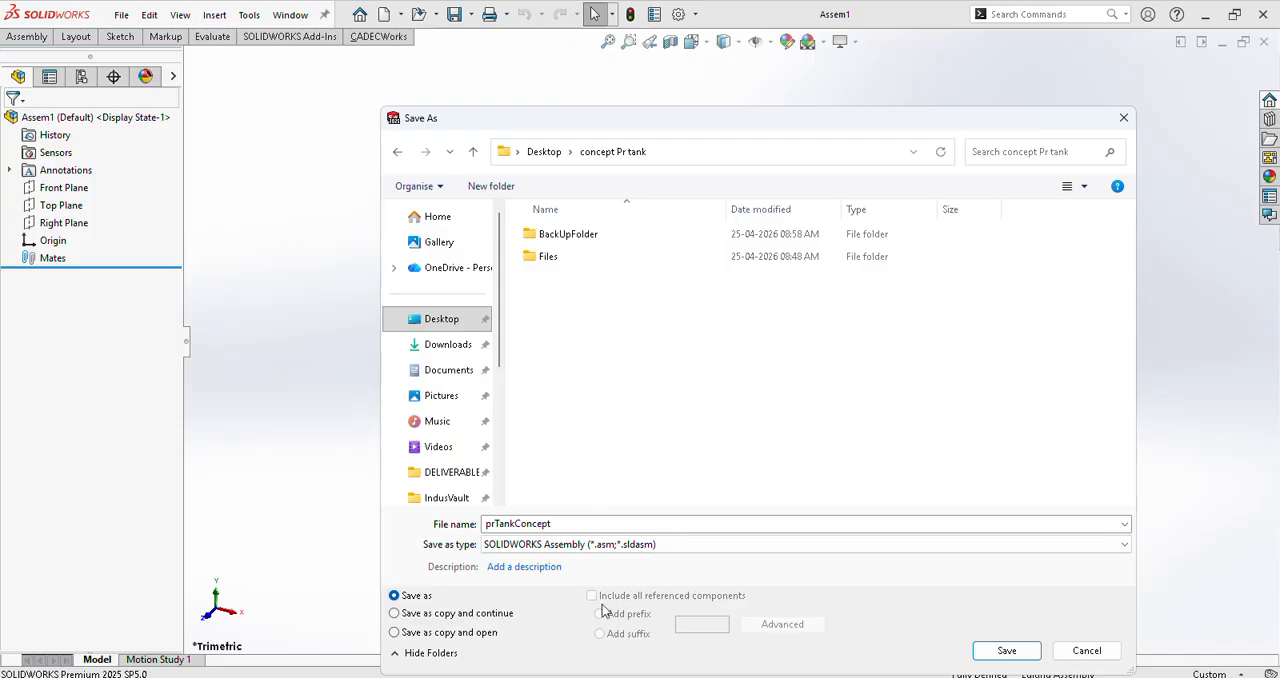
{"action": "left_click", "coordinate": [1017, 652]}
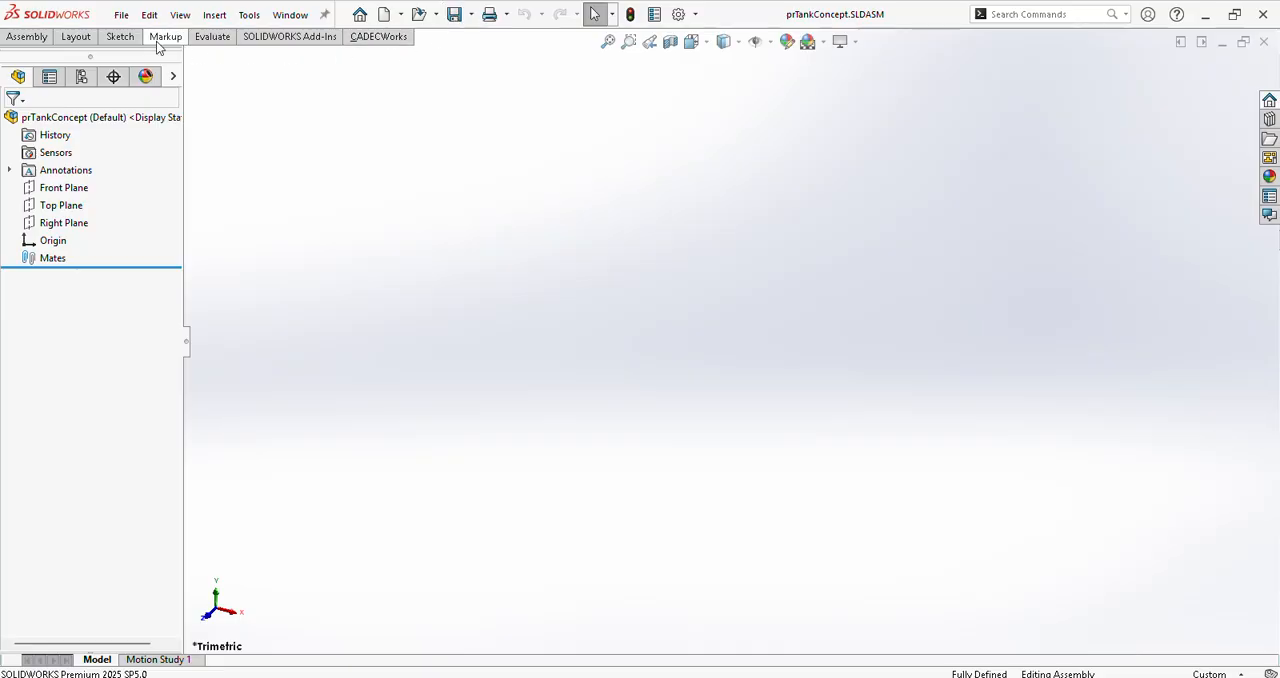
Step: Create a new part document
{"action": "left_click", "coordinate": [121, 15]}
{"action": "left_click", "coordinate": [147, 47]}
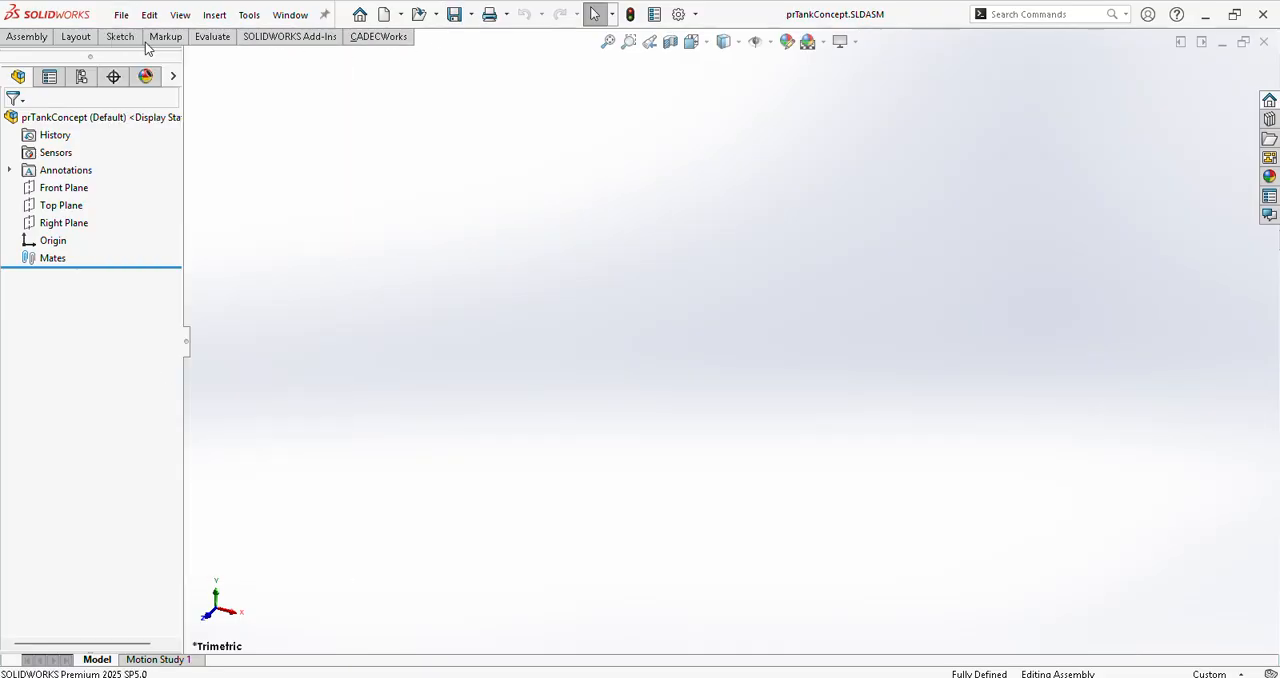
{"action": "left_click", "coordinate": [401, 270]}
{"action": "left_click", "coordinate": [664, 501]}
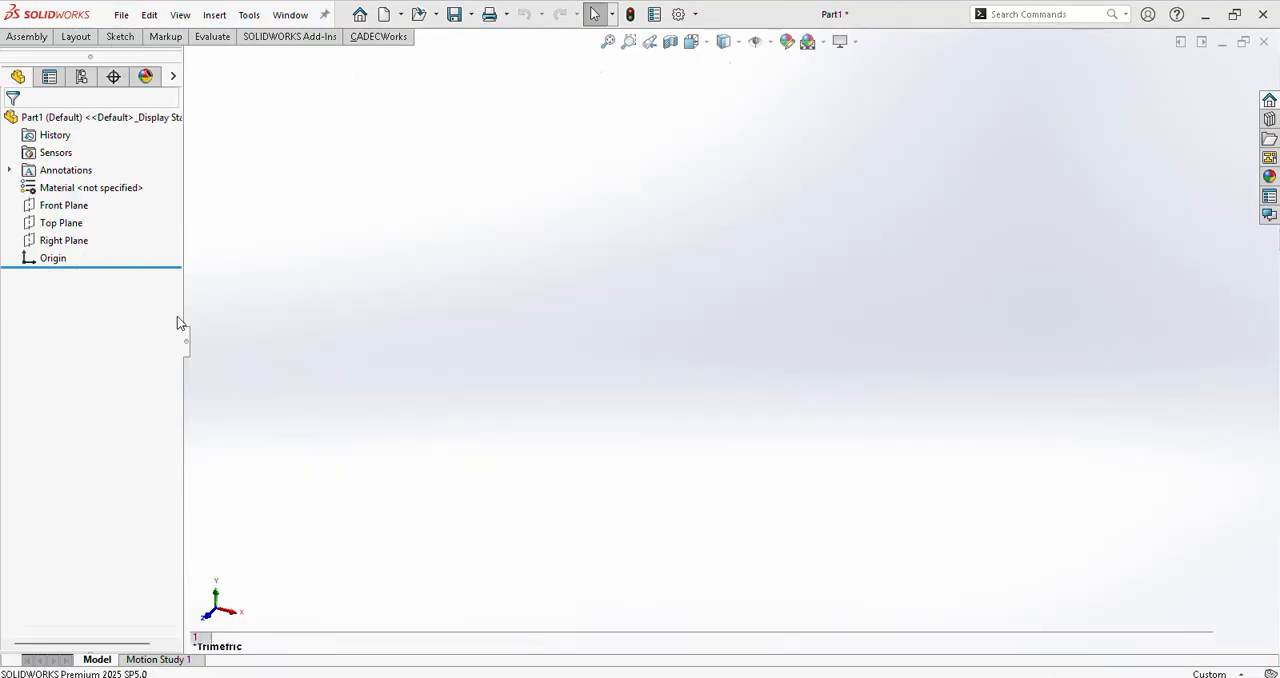
Step: Start a sketch on the Top Plane and keep the sketch tools permanently displayed
{"action": "right_click", "coordinate": [68, 254]}
{"action": "left_click", "coordinate": [86, 216]}
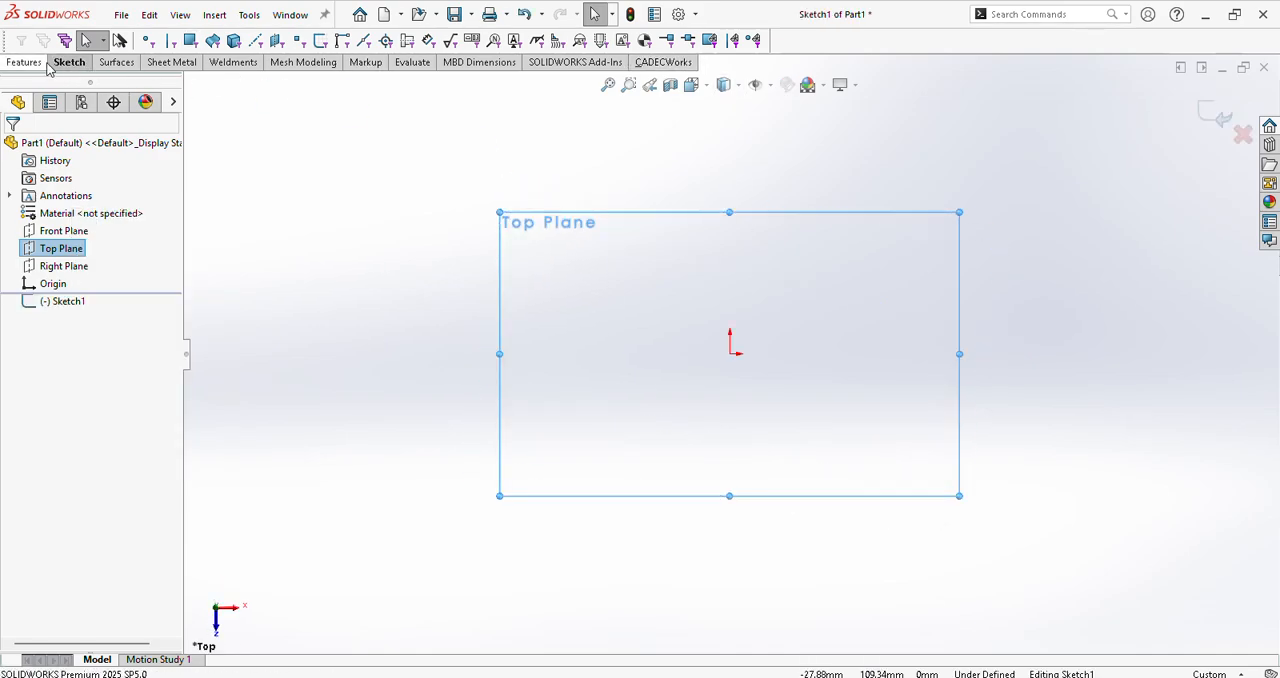
{"action": "left_click", "coordinate": [69, 62]}
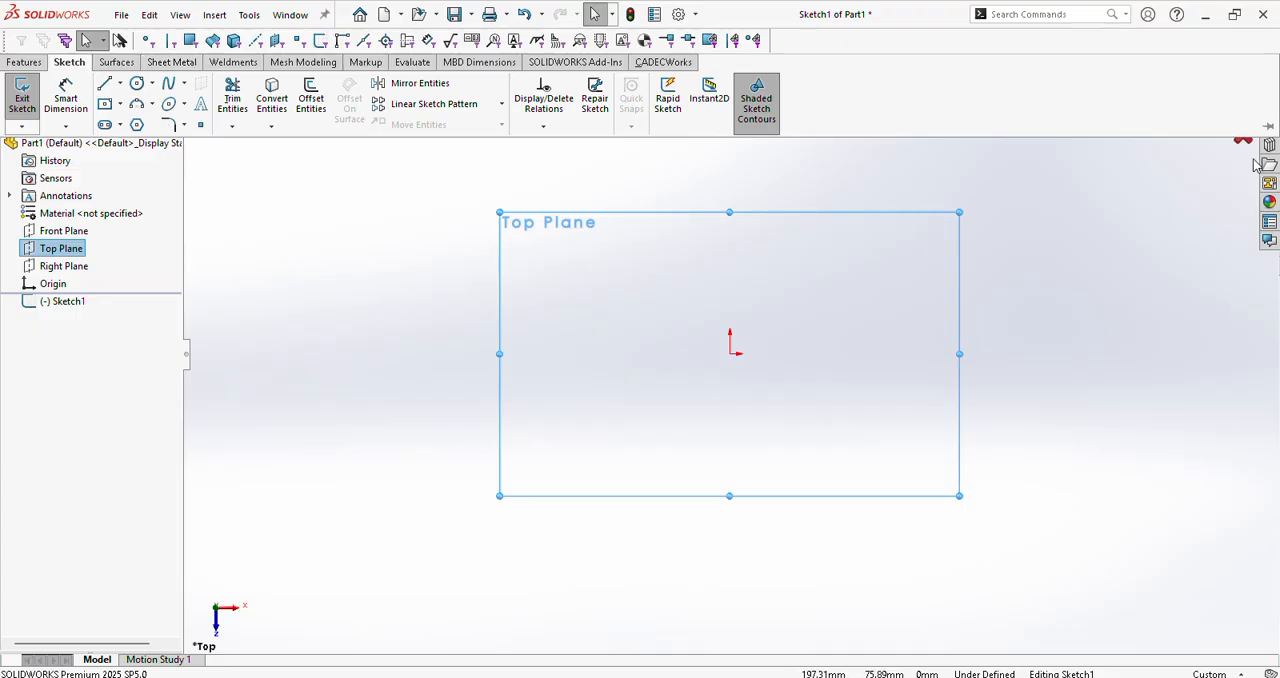
{"action": "left_click", "coordinate": [1270, 127]}
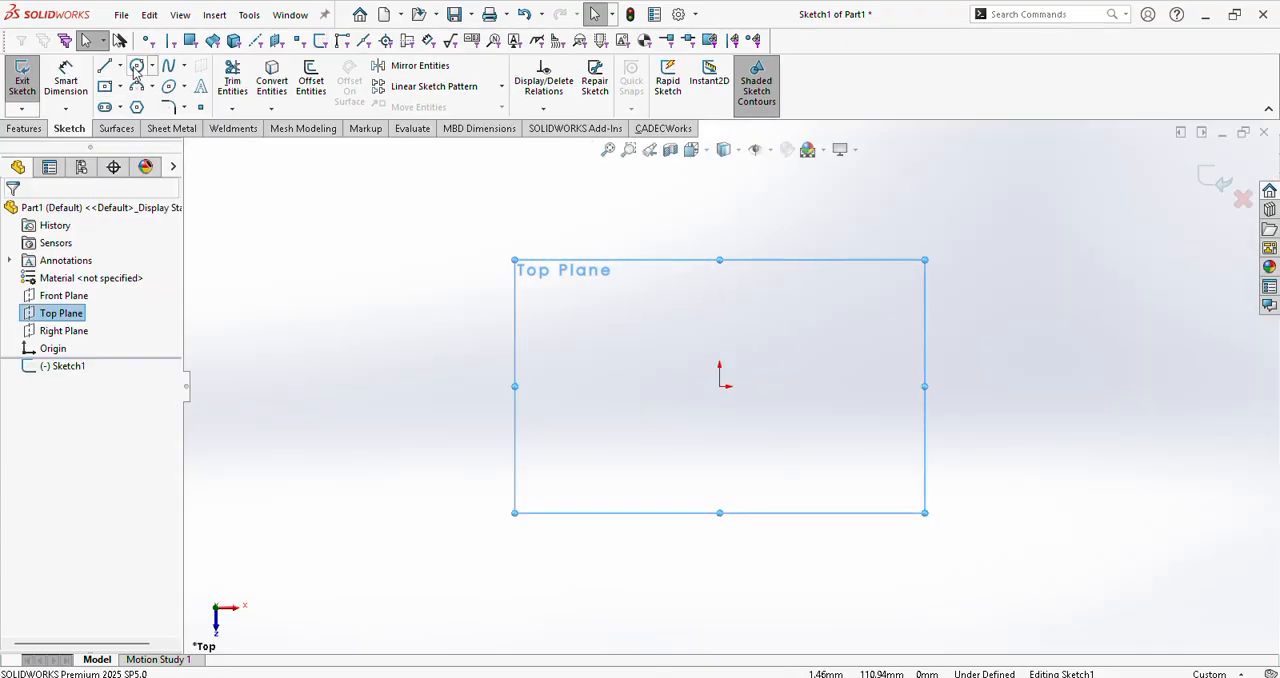
Step: Sketch two concentric circles centred on the origin with radii of about 65 mm and 74 mm
{"action": "left_click", "coordinate": [137, 65]}
{"action": "left_click", "coordinate": [720, 387]}
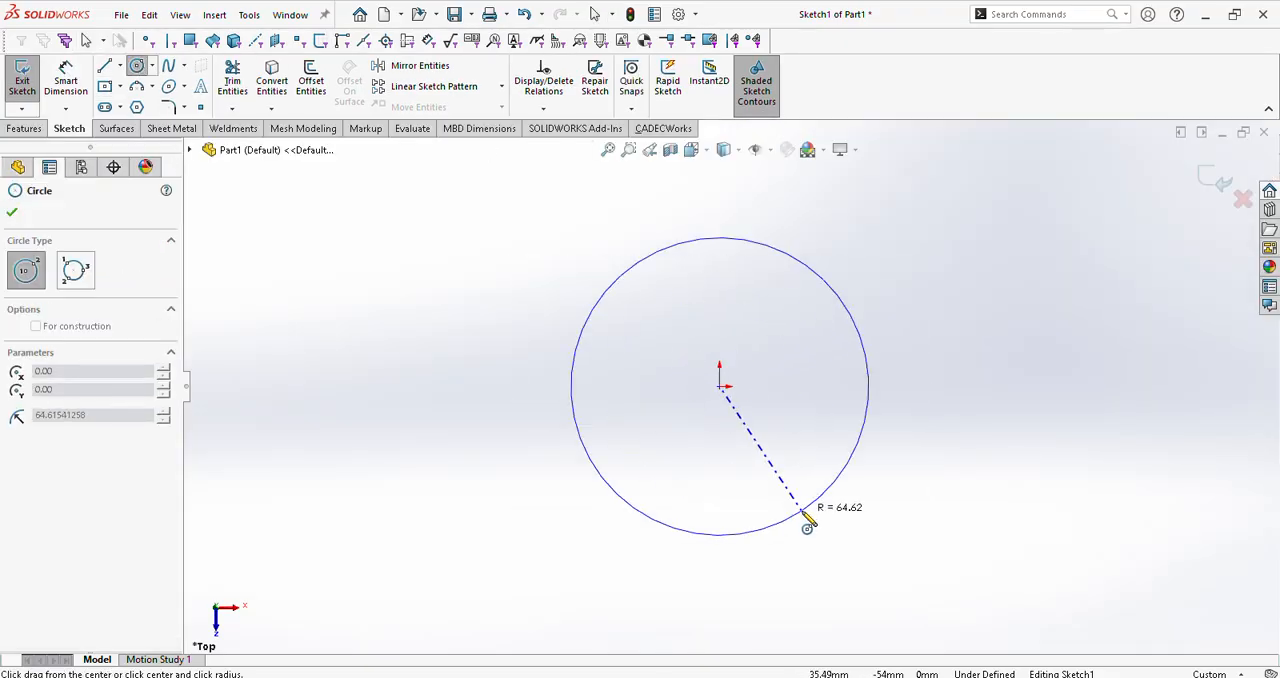
{"action": "left_click", "coordinate": [803, 515]}
{"action": "key", "text": "Escape"}
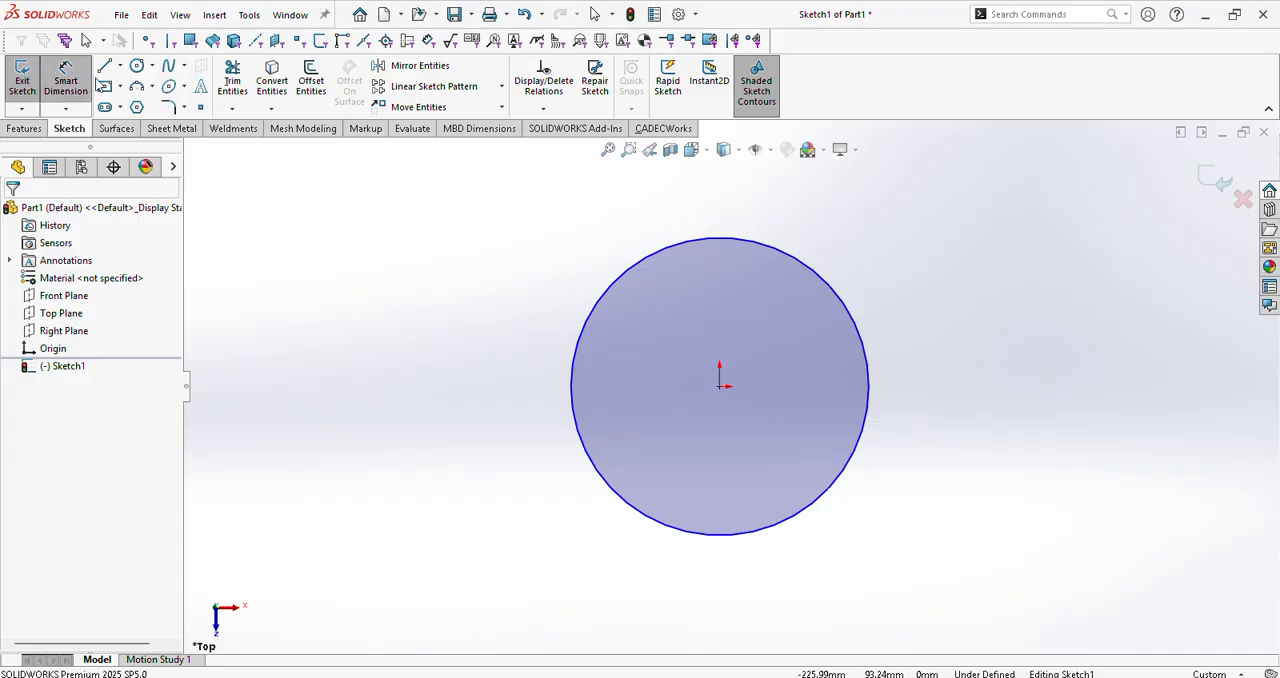
{"action": "left_click", "coordinate": [137, 65]}
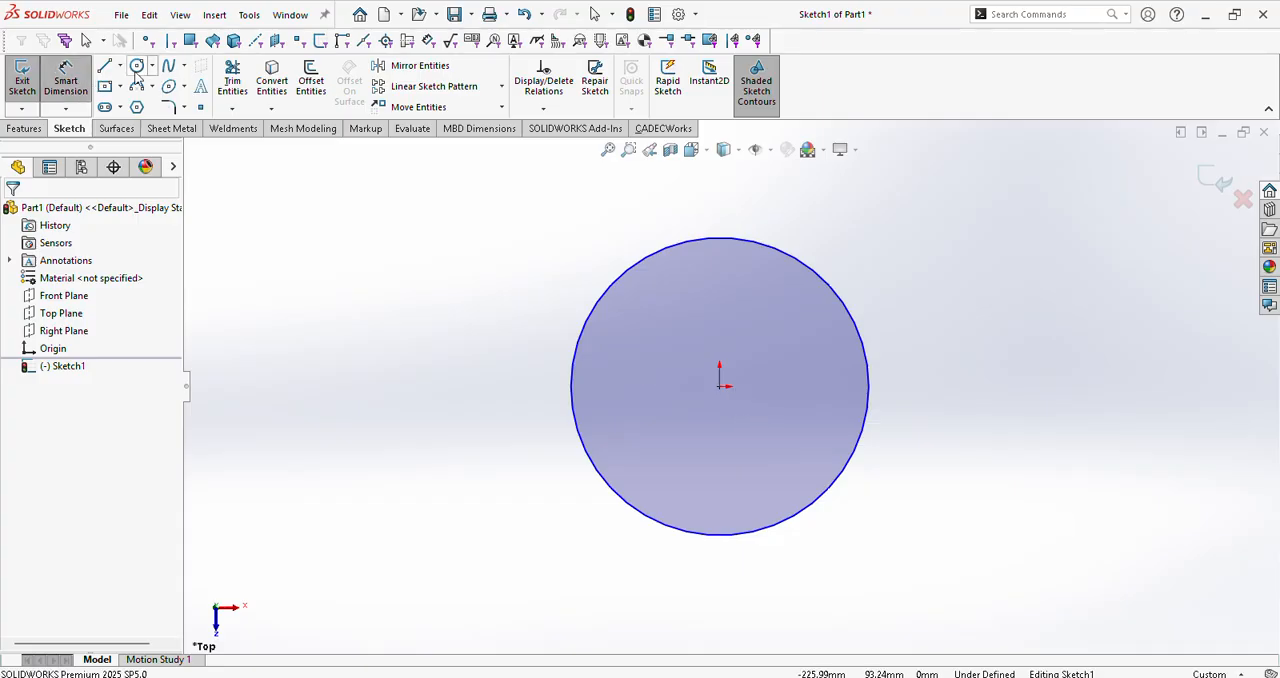
{"action": "left_click", "coordinate": [720, 387]}
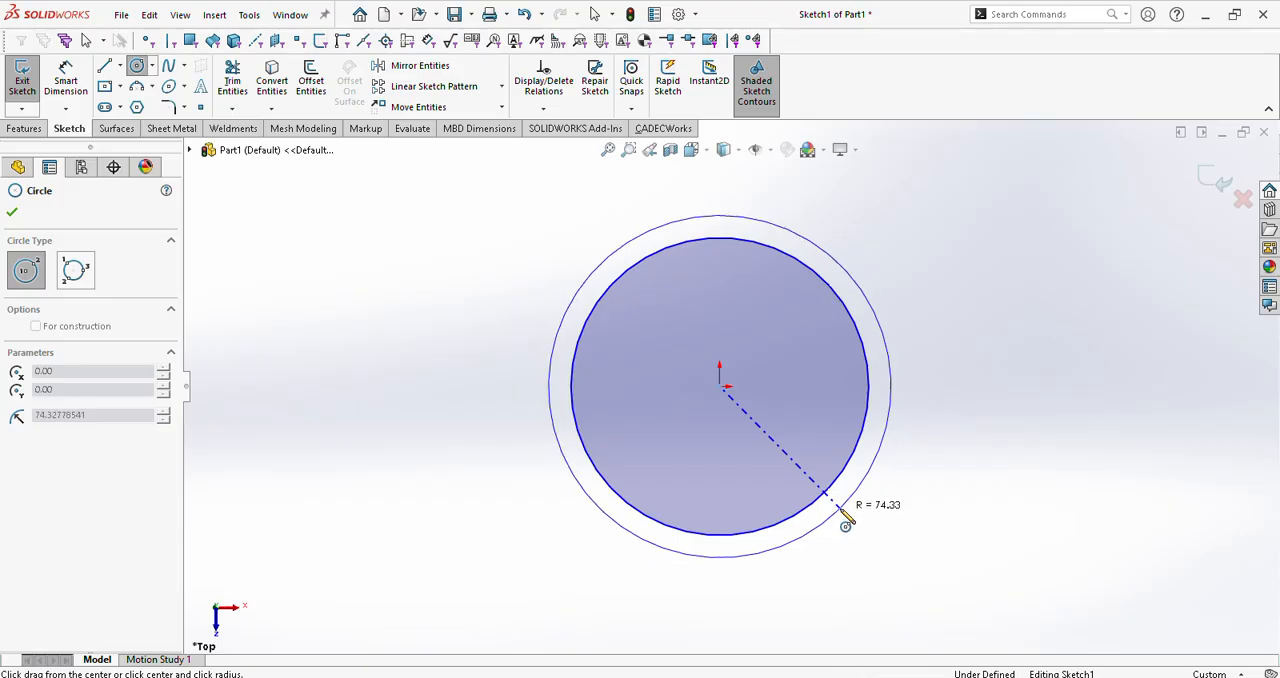
{"action": "left_click", "coordinate": [846, 517]}
{"action": "key", "text": "Escape"}
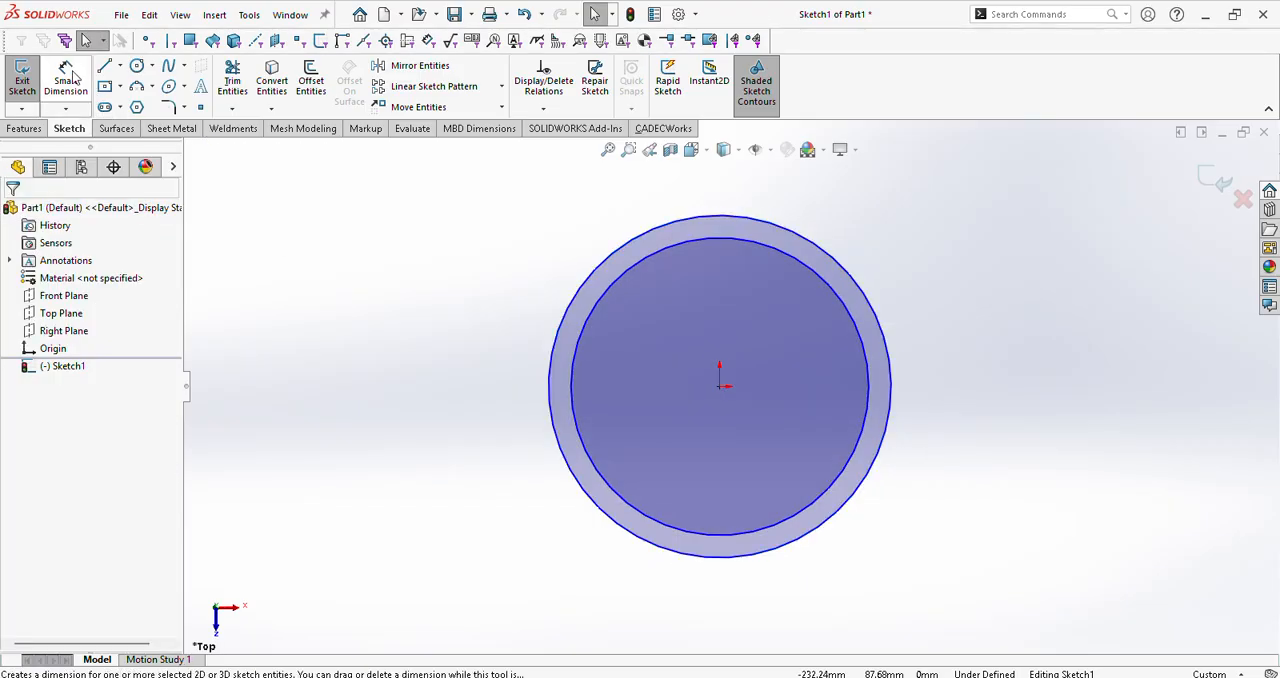
Step: Dimension the inner circle's diameter and name the dimension ID
{"action": "left_click", "coordinate": [75, 75]}
{"action": "left_click", "coordinate": [644, 260]}
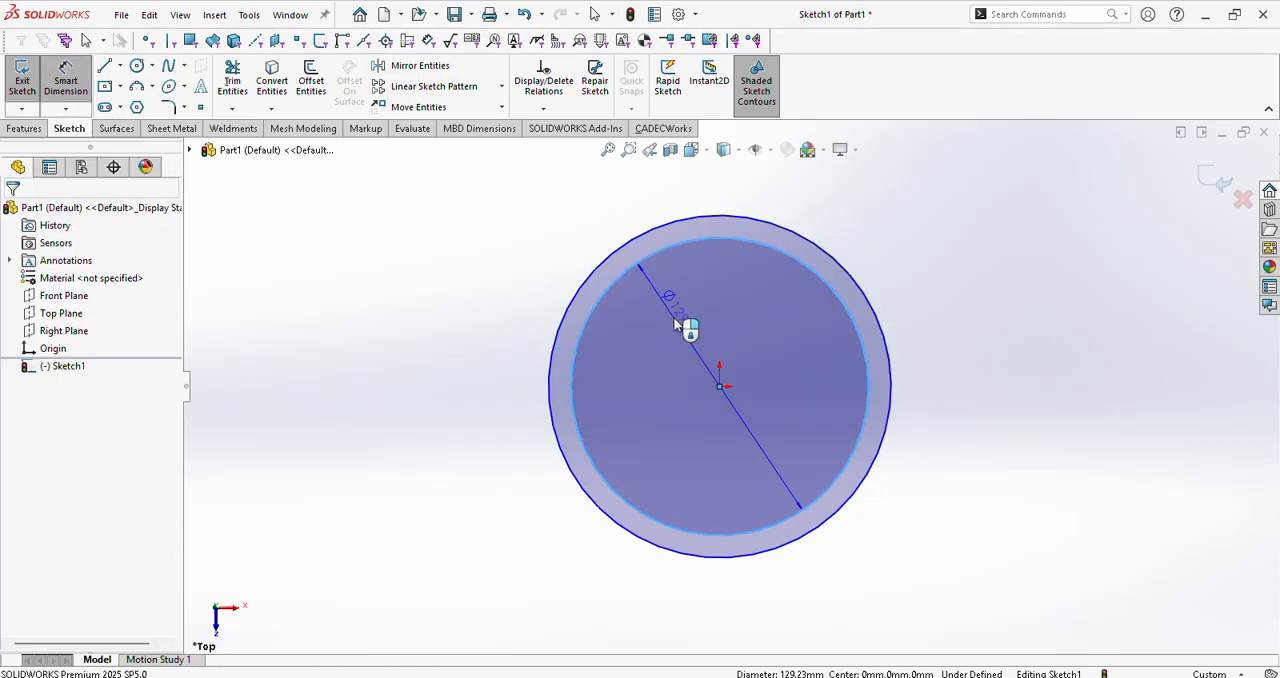
{"action": "left_click", "coordinate": [684, 322]}
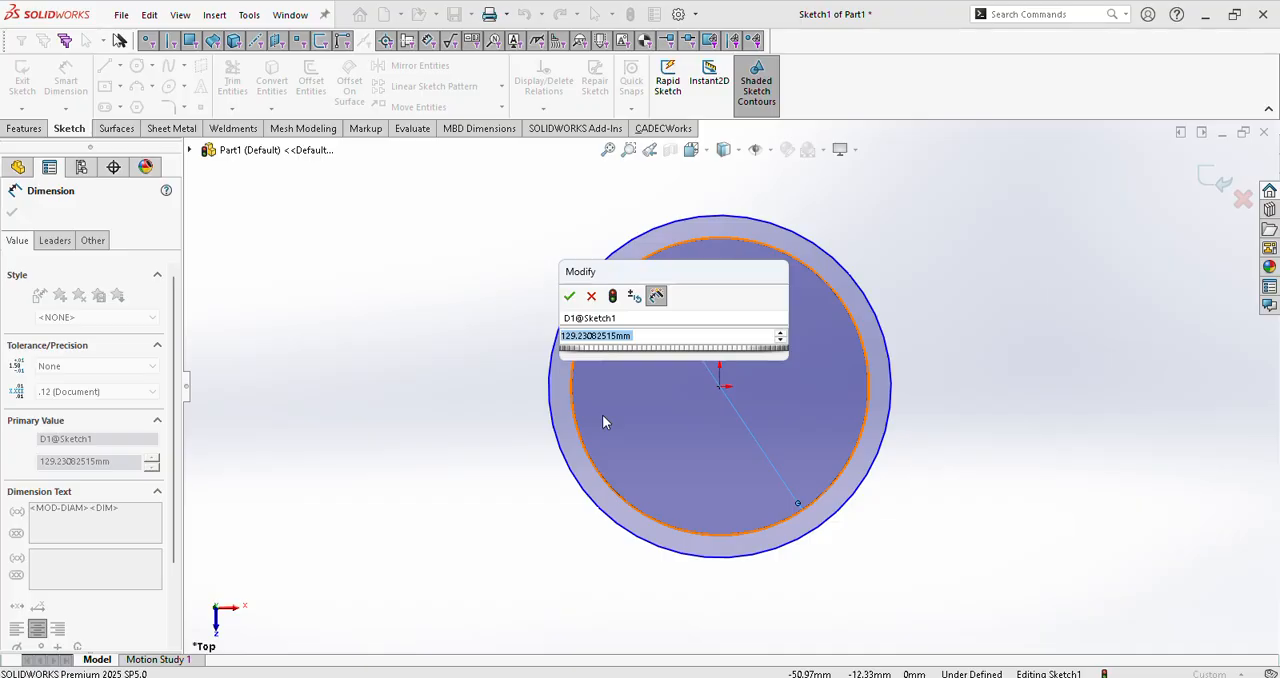
{"action": "left_click", "coordinate": [625, 318]}
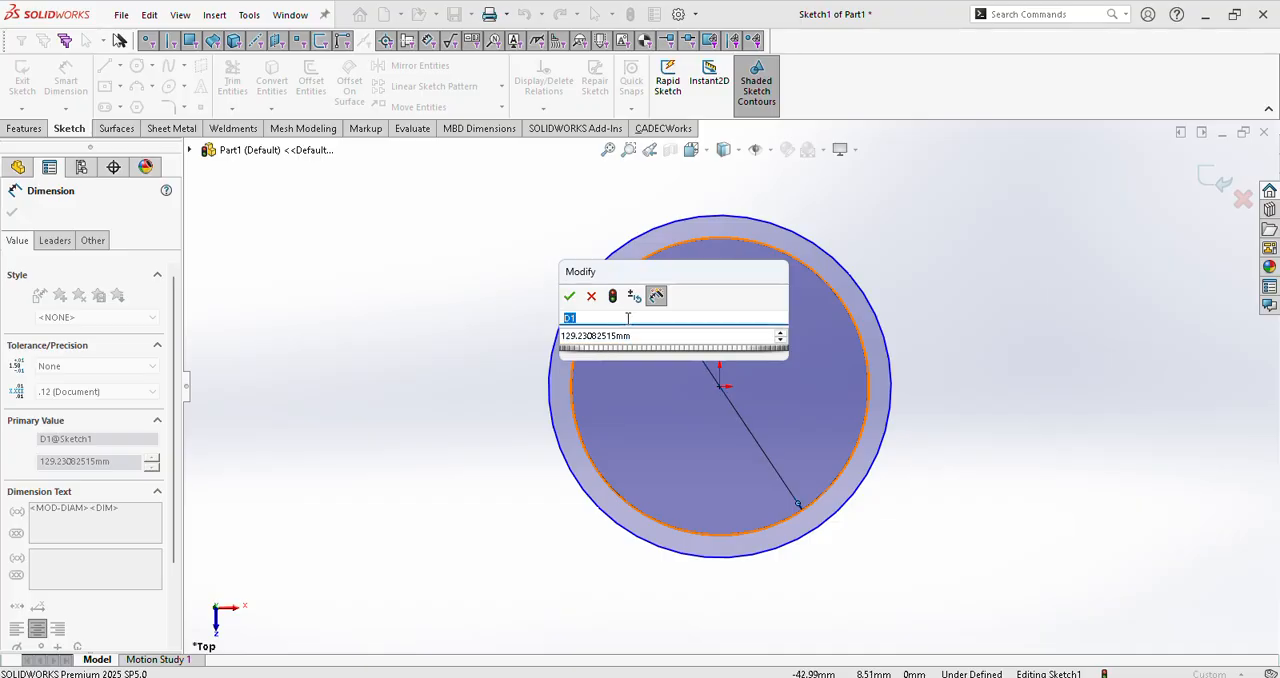
{"action": "type", "text": "ID"}
{"action": "left_click", "coordinate": [569, 295]}
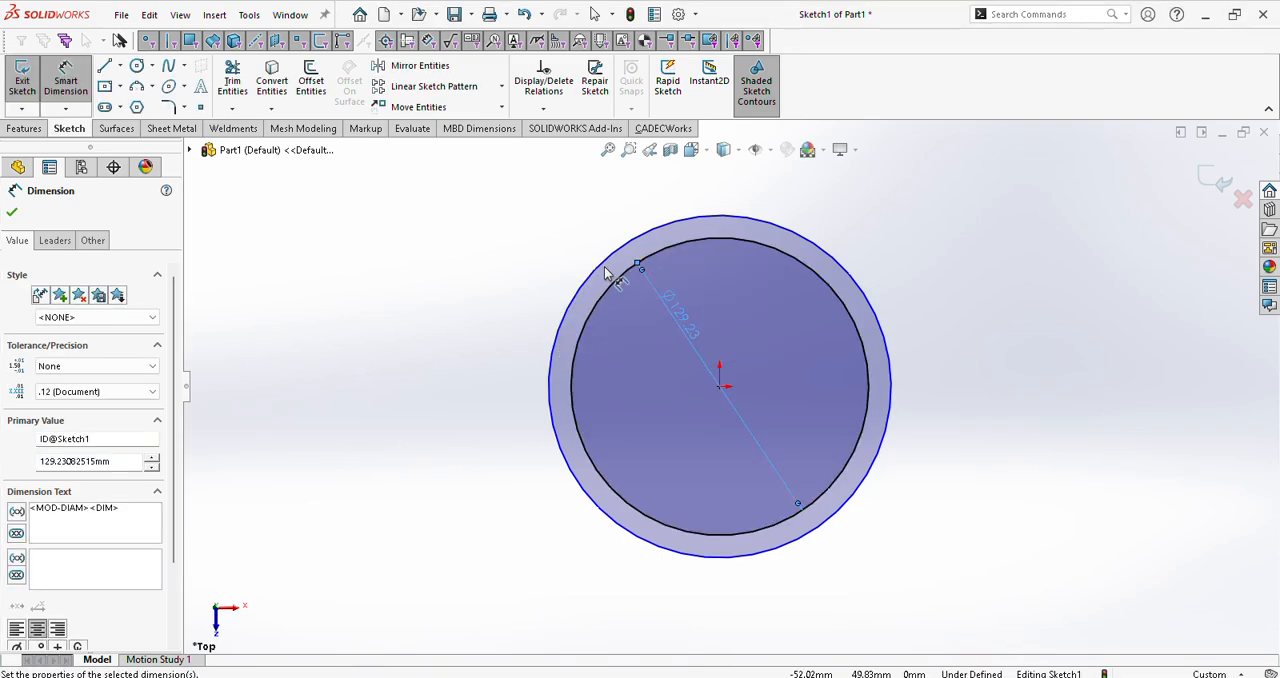
Step: Dimension the outer circle's diameter and name the dimension OD
{"action": "left_click", "coordinate": [604, 270]}
{"action": "left_click", "coordinate": [643, 337]}
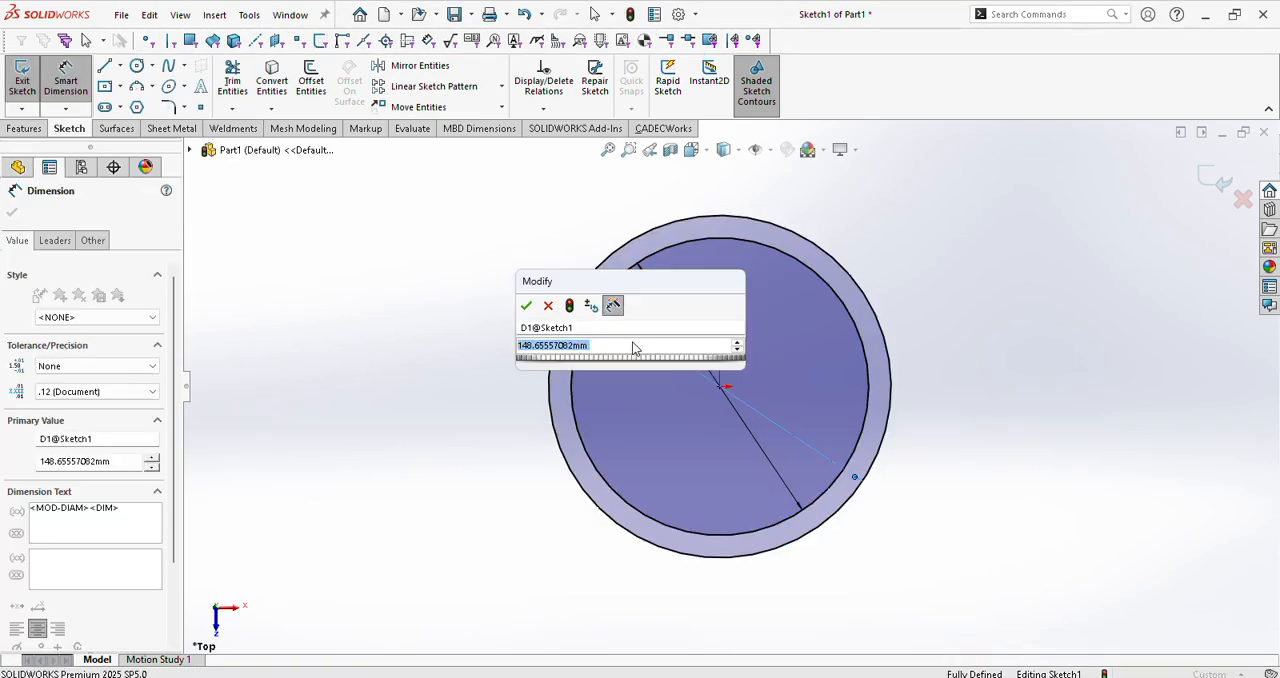
{"action": "left_click", "coordinate": [586, 326]}
{"action": "type", "text": "O"}
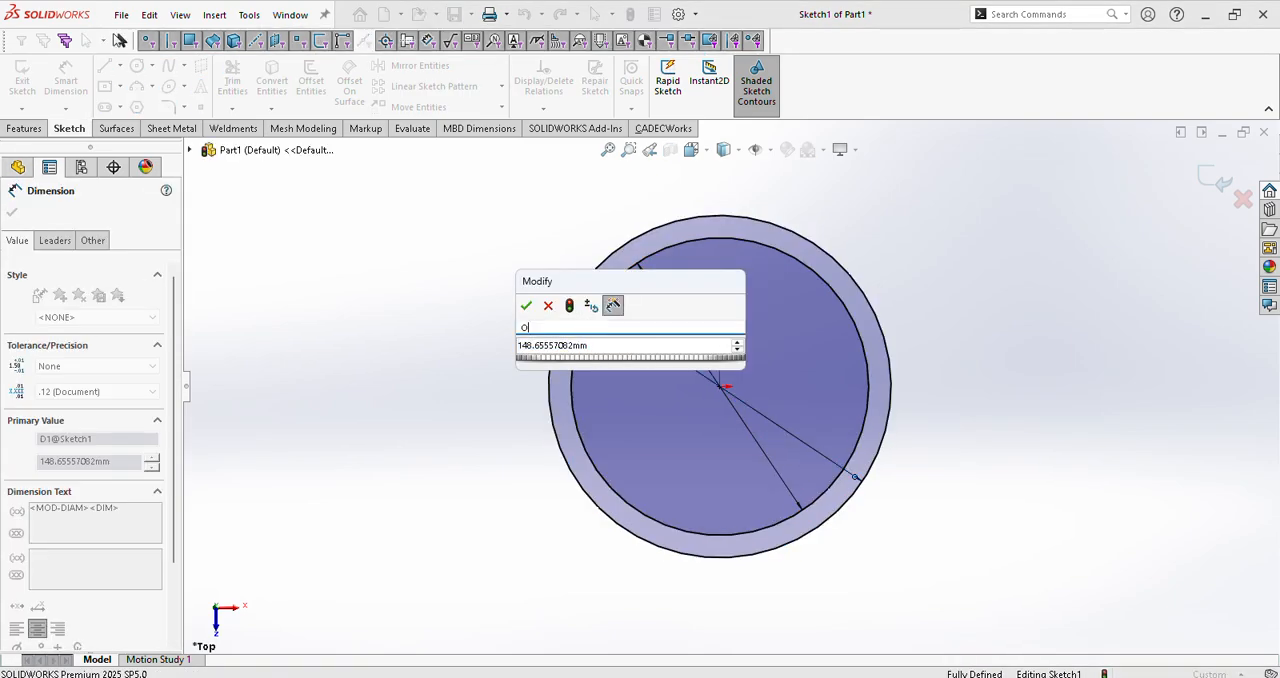
{"action": "type", "text": "D"}
{"action": "left_click", "coordinate": [526, 305]}
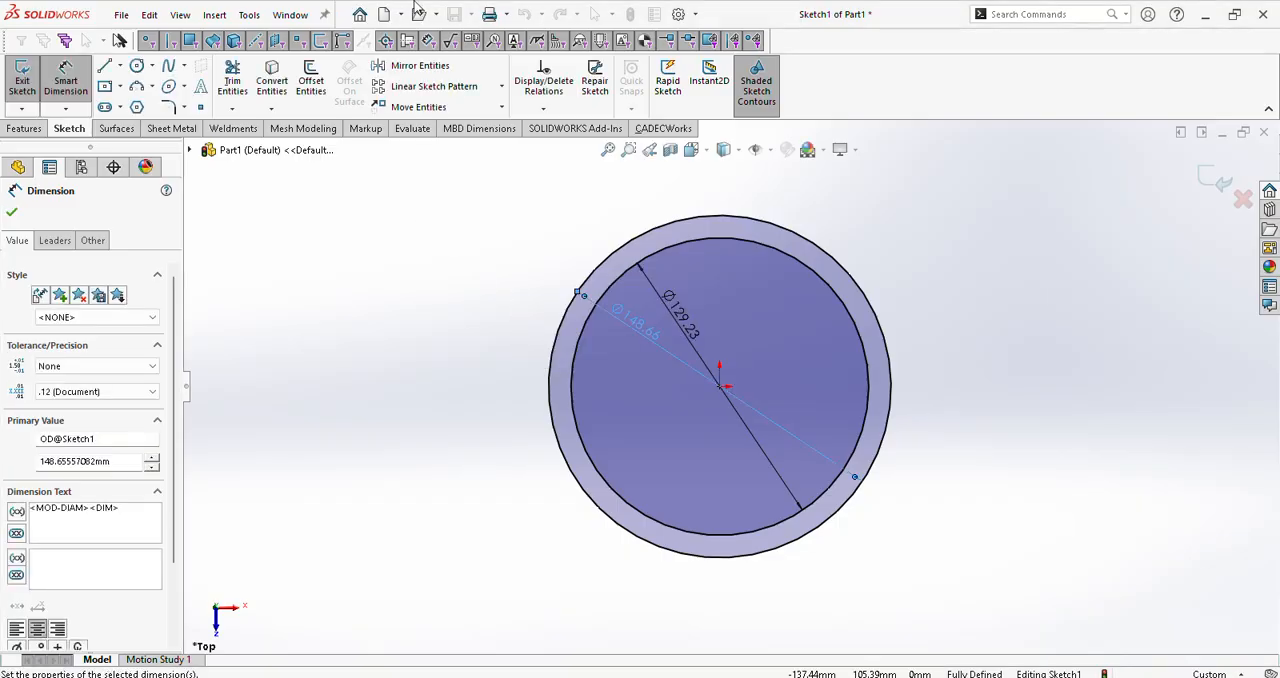
Step: Finish the ring sketch and extrude it 1000 mm as a blind boss
{"action": "left_click", "coordinate": [1217, 182]}
{"action": "left_click", "coordinate": [24, 128]}
{"action": "left_click", "coordinate": [29, 80]}
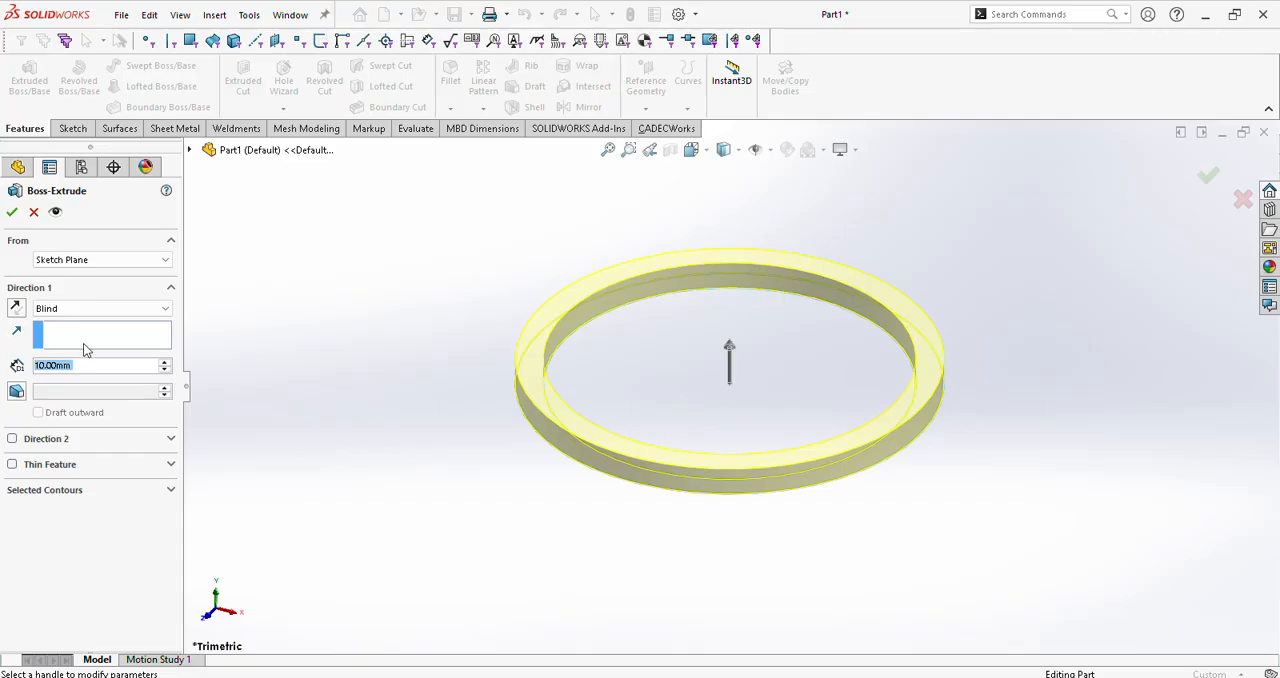
{"action": "type", "text": "1000"}
{"action": "key", "text": "Return"}
{"action": "scroll", "coordinate": [800, 546], "scroll_direction": "up", "scroll_amount": 10}
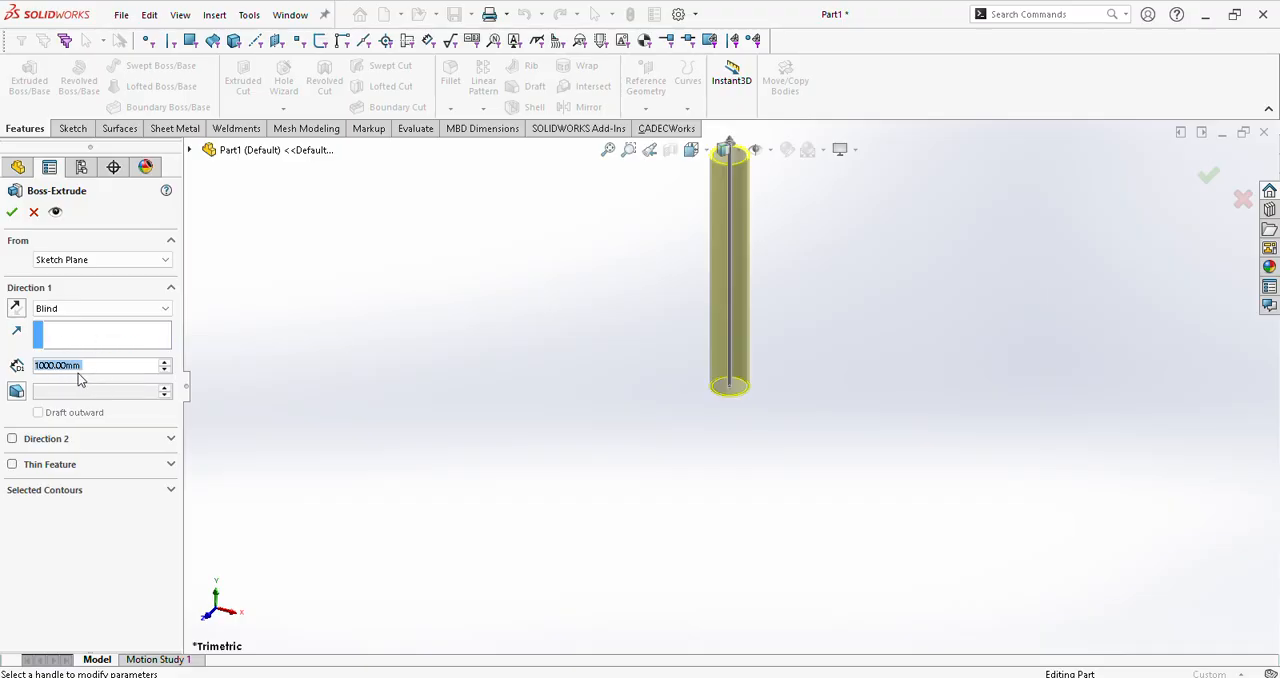
{"action": "left_click", "coordinate": [12, 212]}
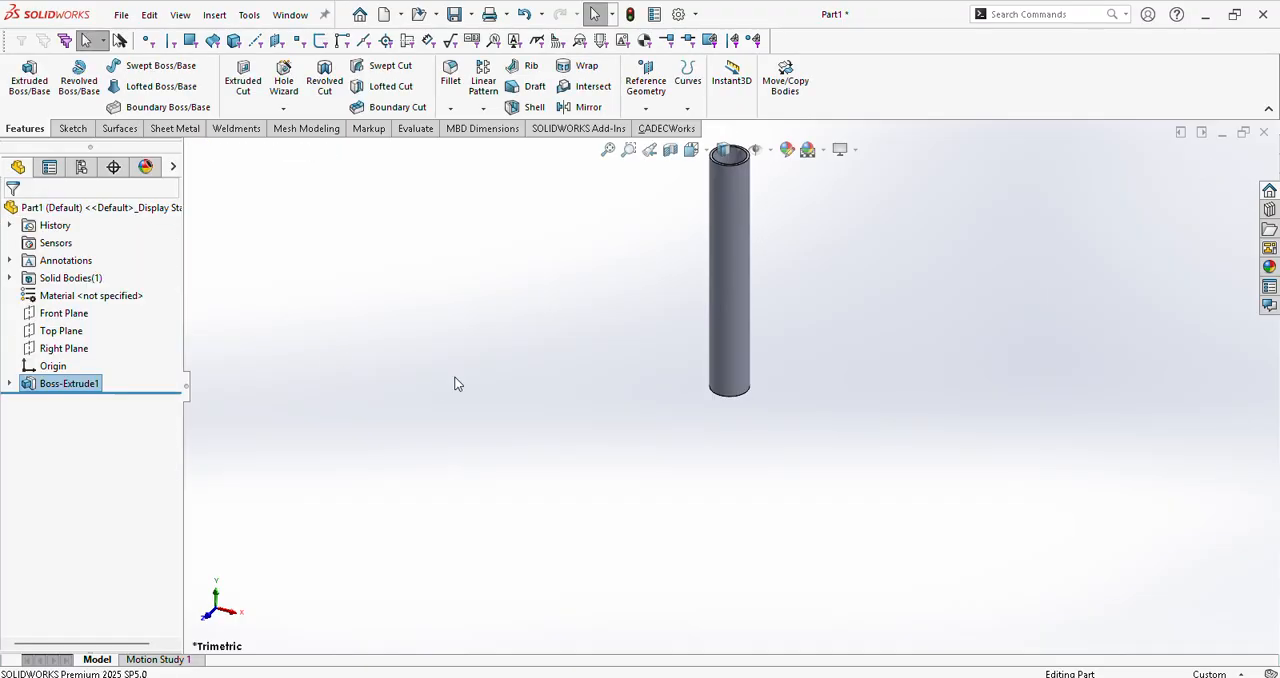
Step: Rename the extrusion's height dimension to ht
{"action": "left_click", "coordinate": [734, 349]}
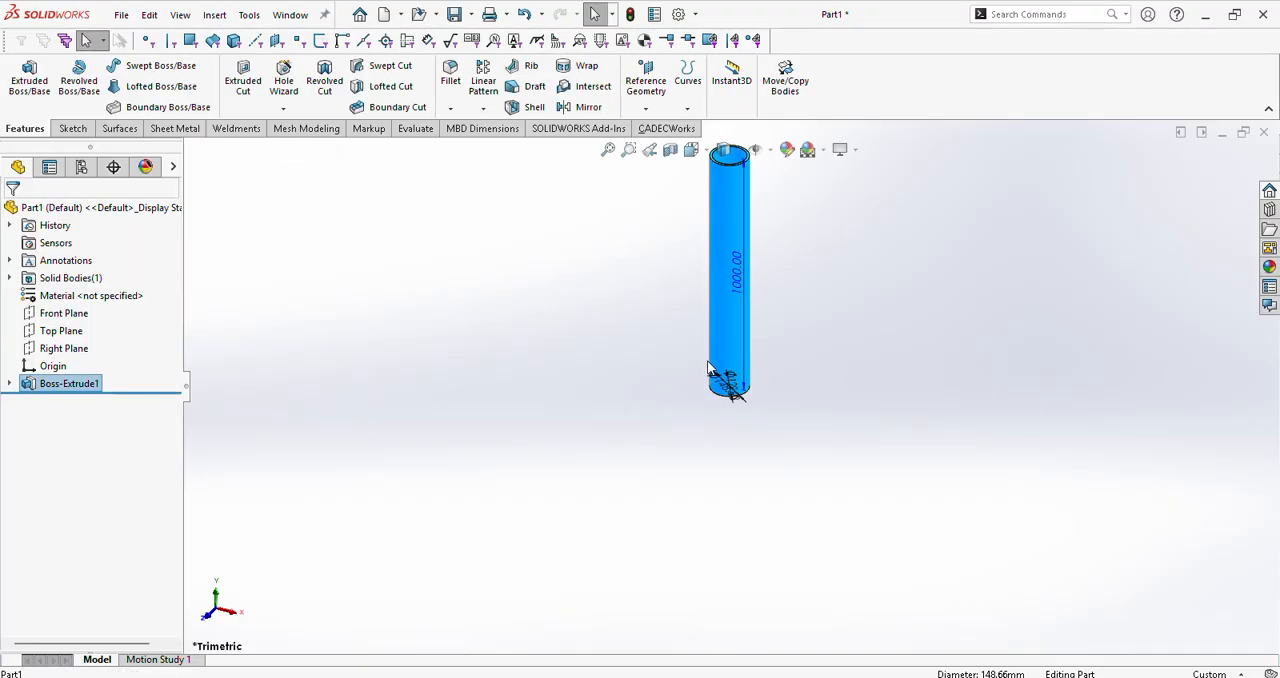
{"action": "double_click", "coordinate": [735, 288]}
{"action": "left_click", "coordinate": [703, 283]}
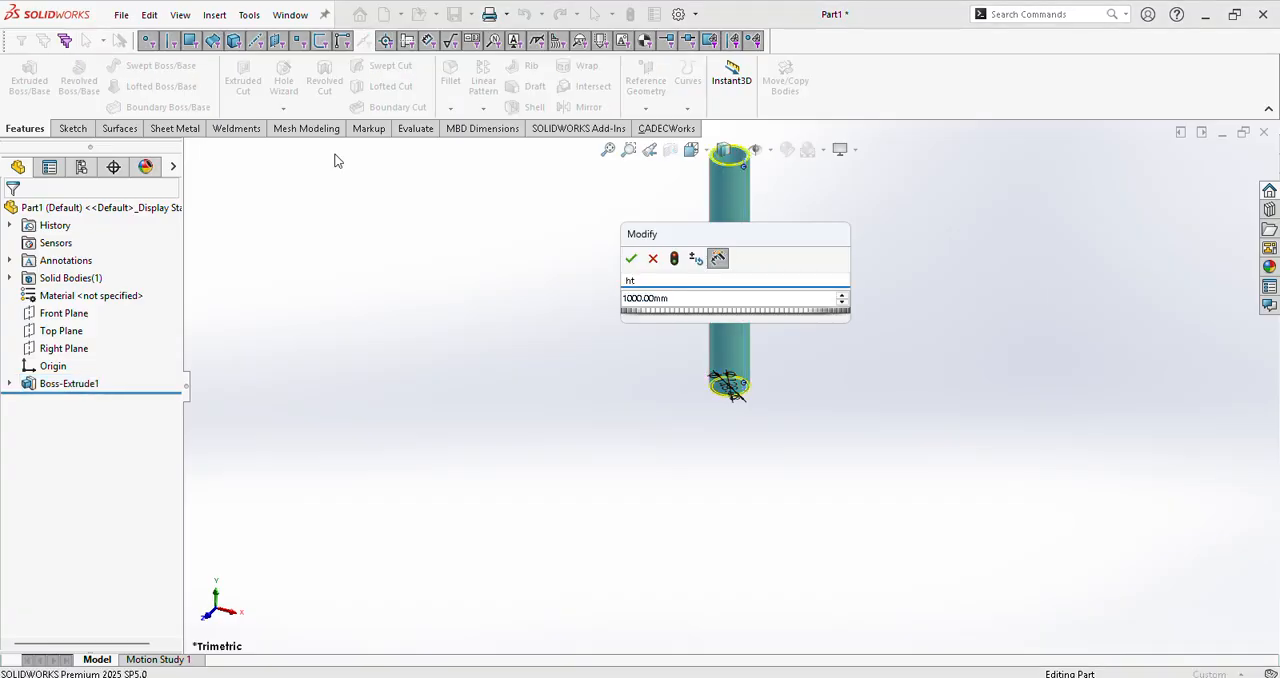
{"action": "left_click", "coordinate": [631, 258]}
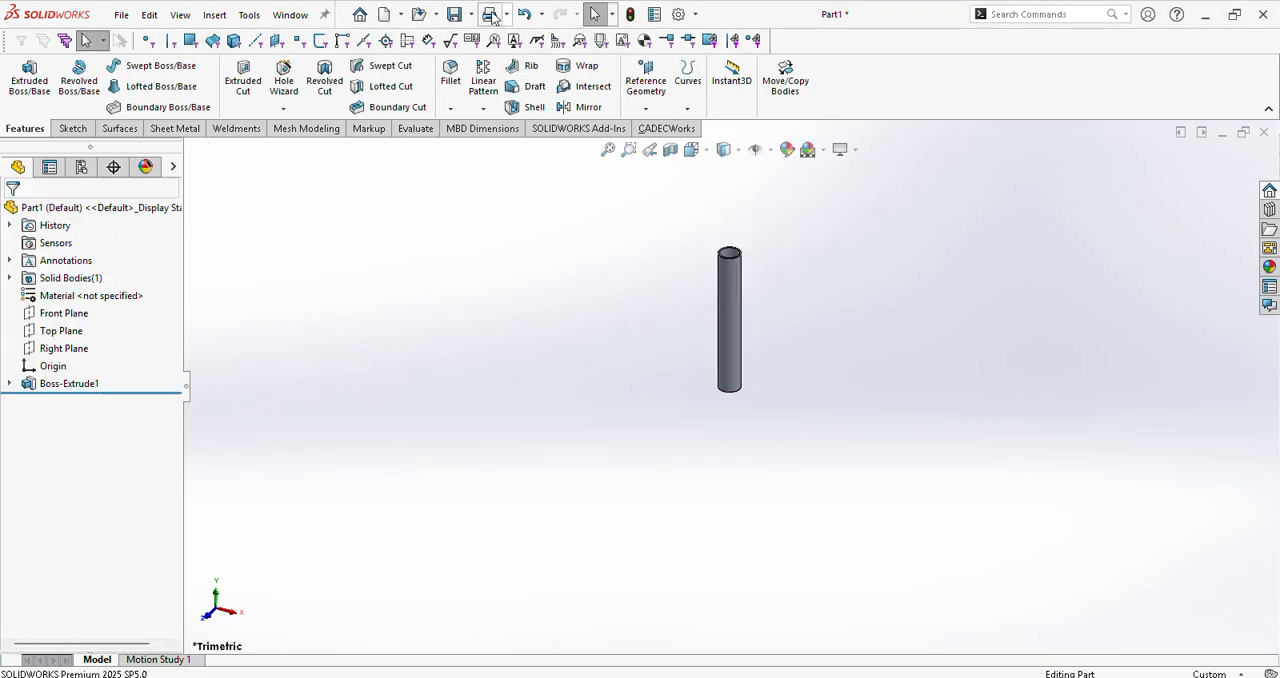
Step: Save the part as shell in the concept Pr tank folder
{"action": "left_click", "coordinate": [454, 18]}
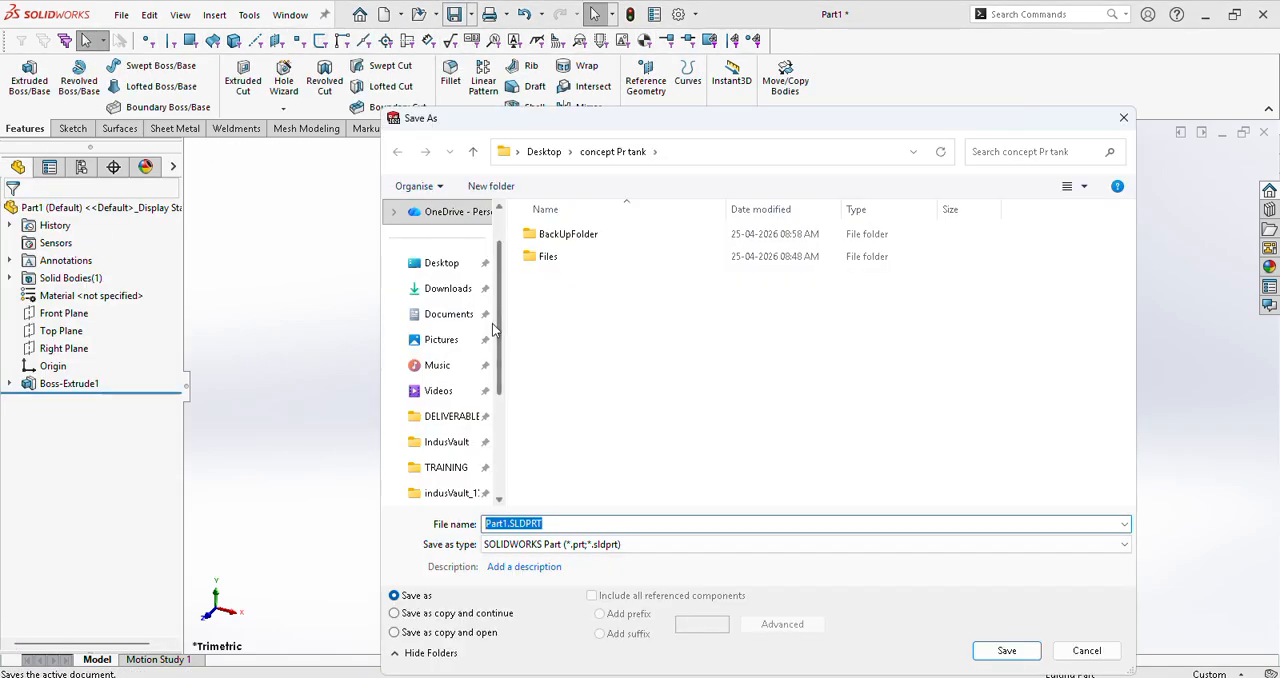
{"action": "type", "text": "shell"}
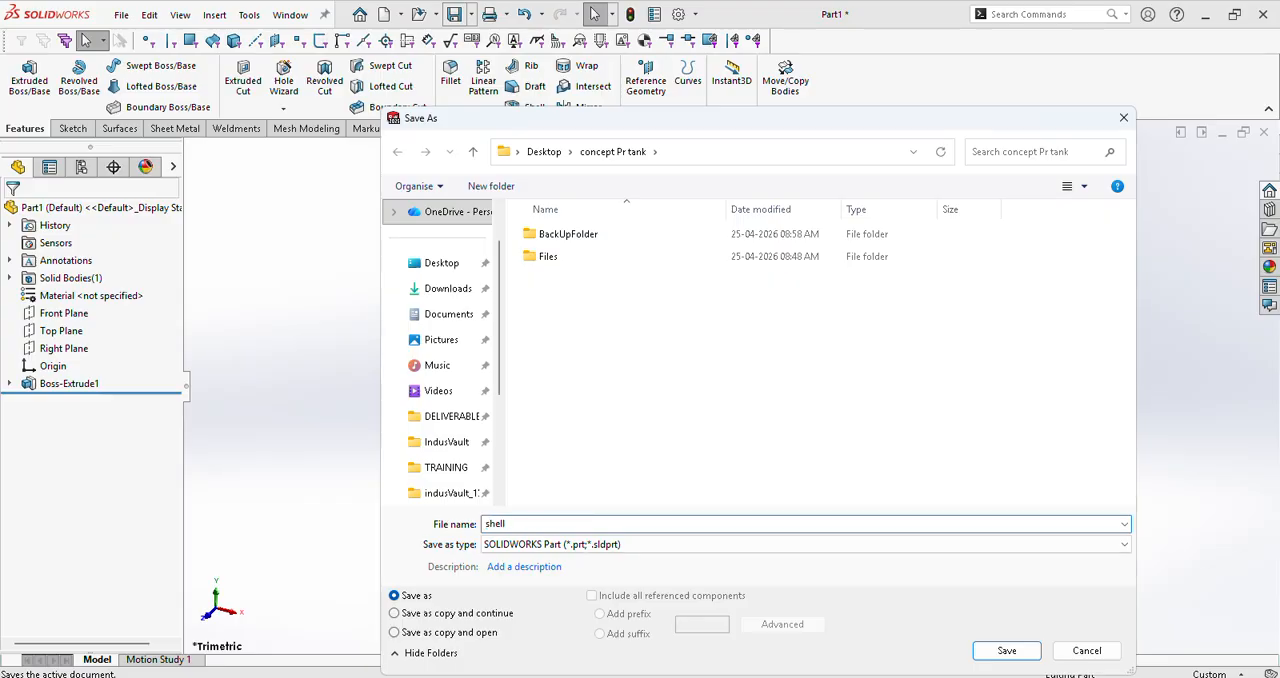
{"action": "left_click", "coordinate": [1006, 651]}
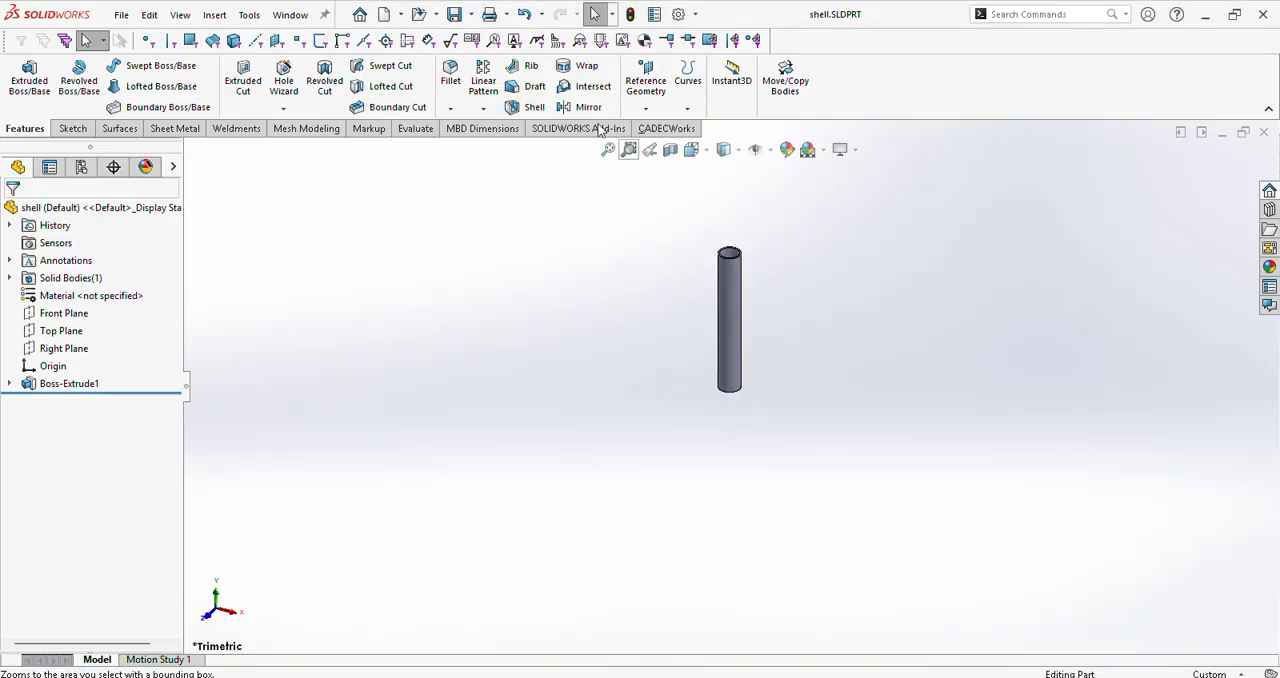
Step: Close the shell part and create another new part document
{"action": "left_click", "coordinate": [120, 16]}
{"action": "left_click", "coordinate": [150, 118]}
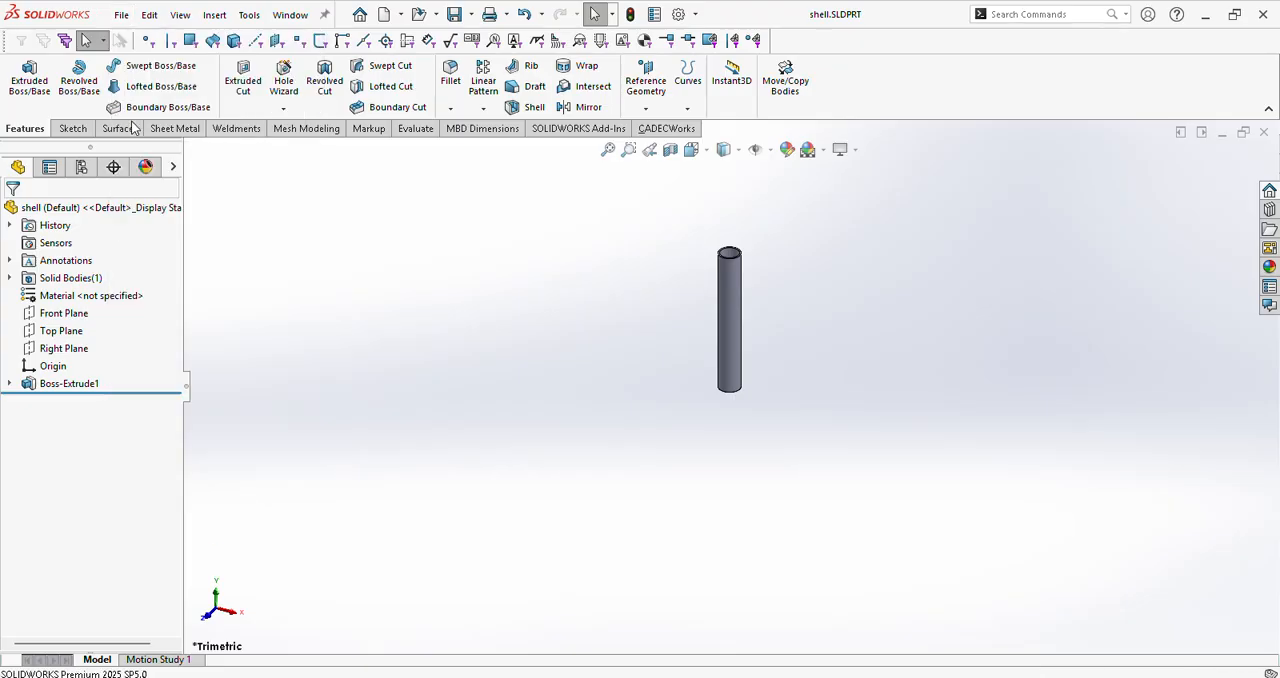
{"action": "left_click", "coordinate": [121, 15]}
{"action": "left_click", "coordinate": [148, 41]}
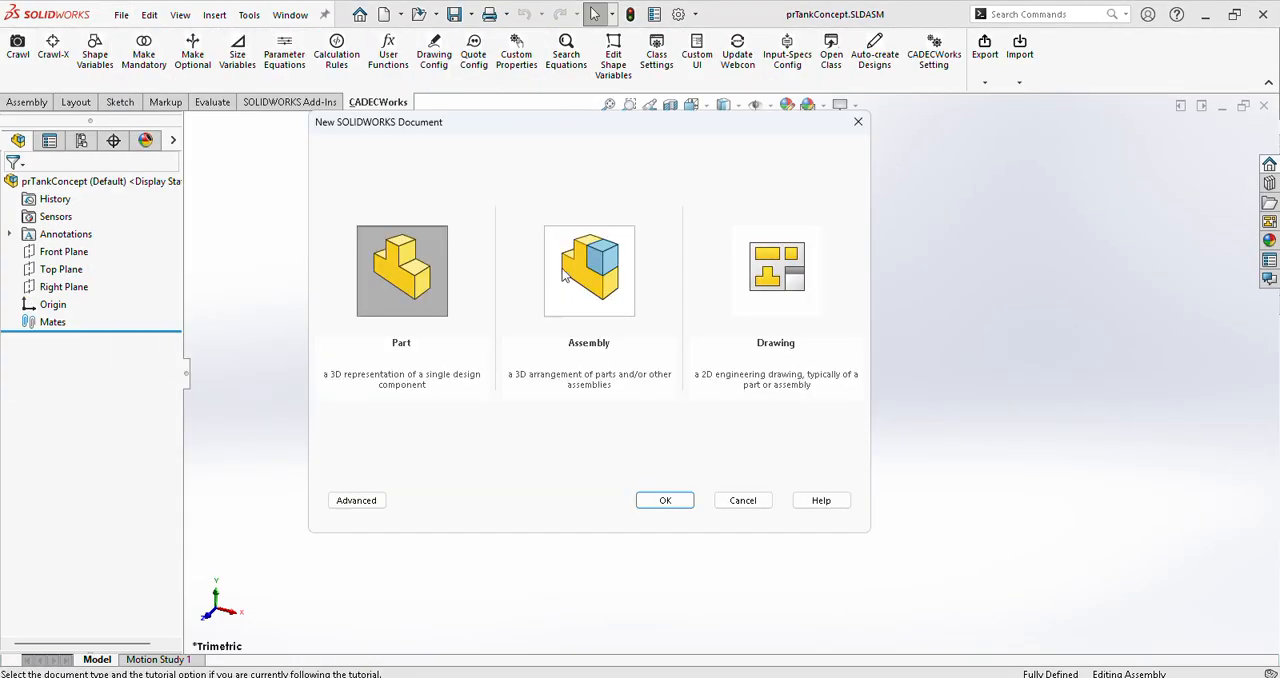
{"action": "left_click", "coordinate": [664, 500]}
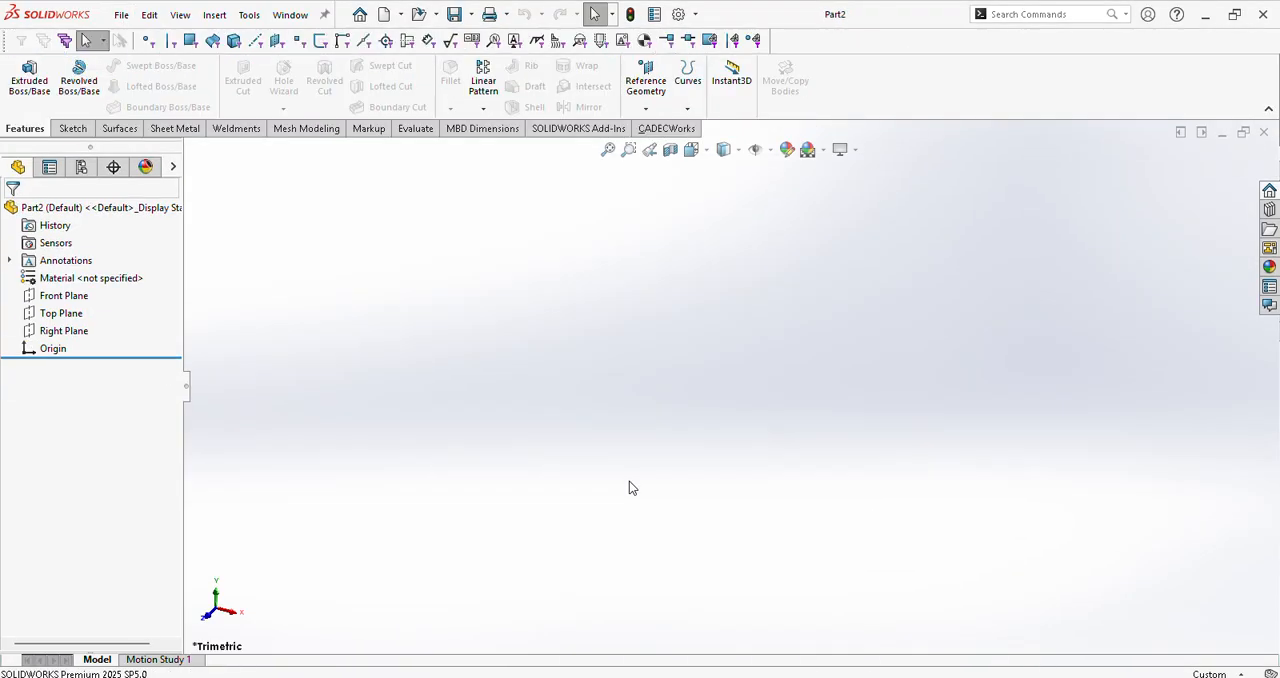
Step: Sketch a circle with a radius of about 46 mm centred on the origin on the Top Plane
{"action": "left_click", "coordinate": [64, 315]}
{"action": "left_click", "coordinate": [80, 282]}
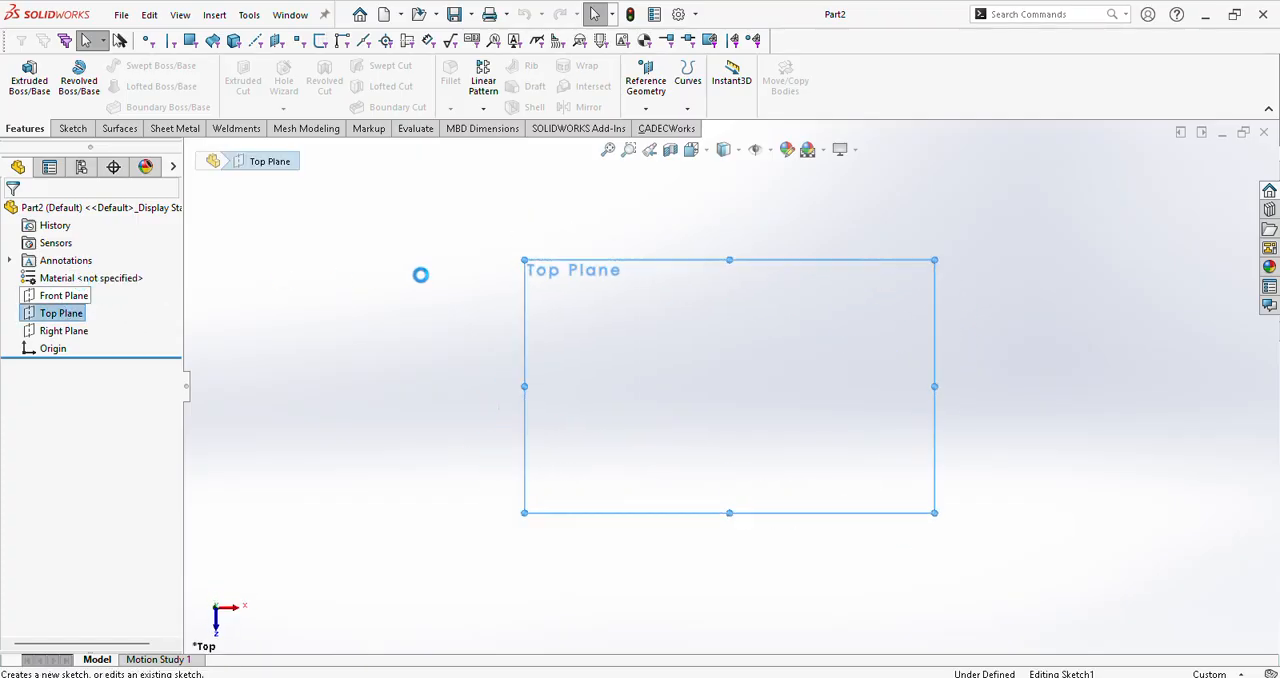
{"action": "left_click", "coordinate": [137, 65]}
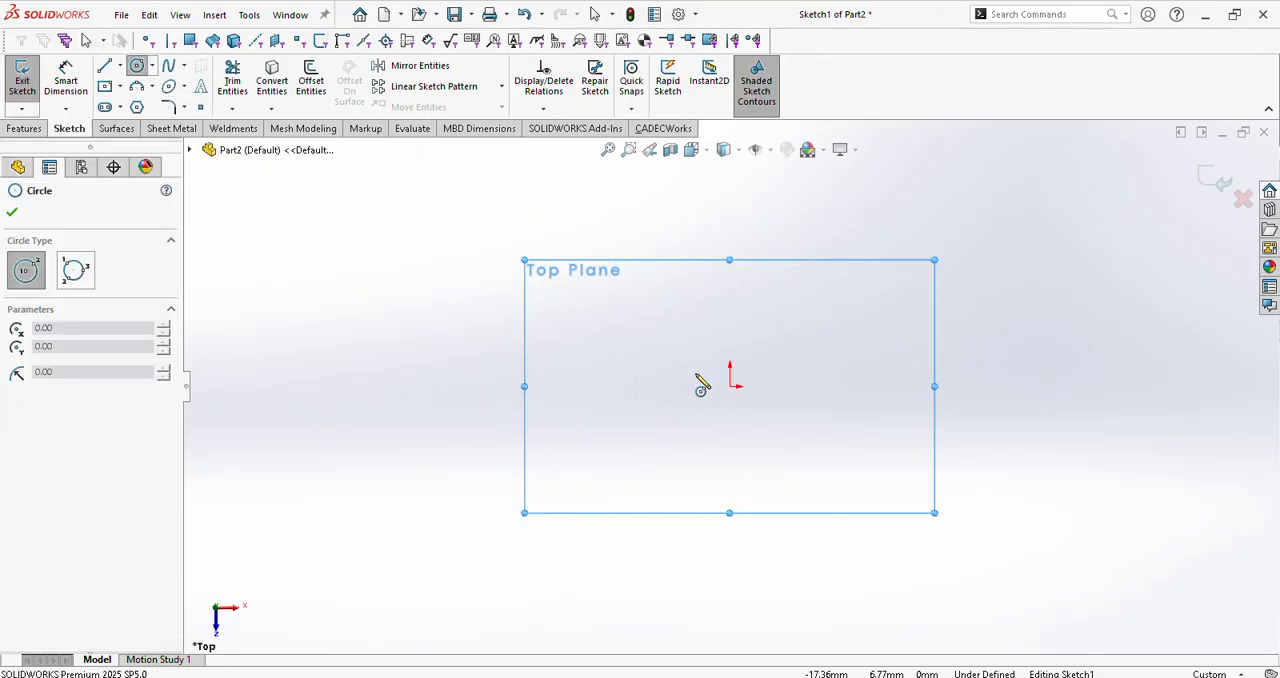
{"action": "left_click", "coordinate": [730, 387]}
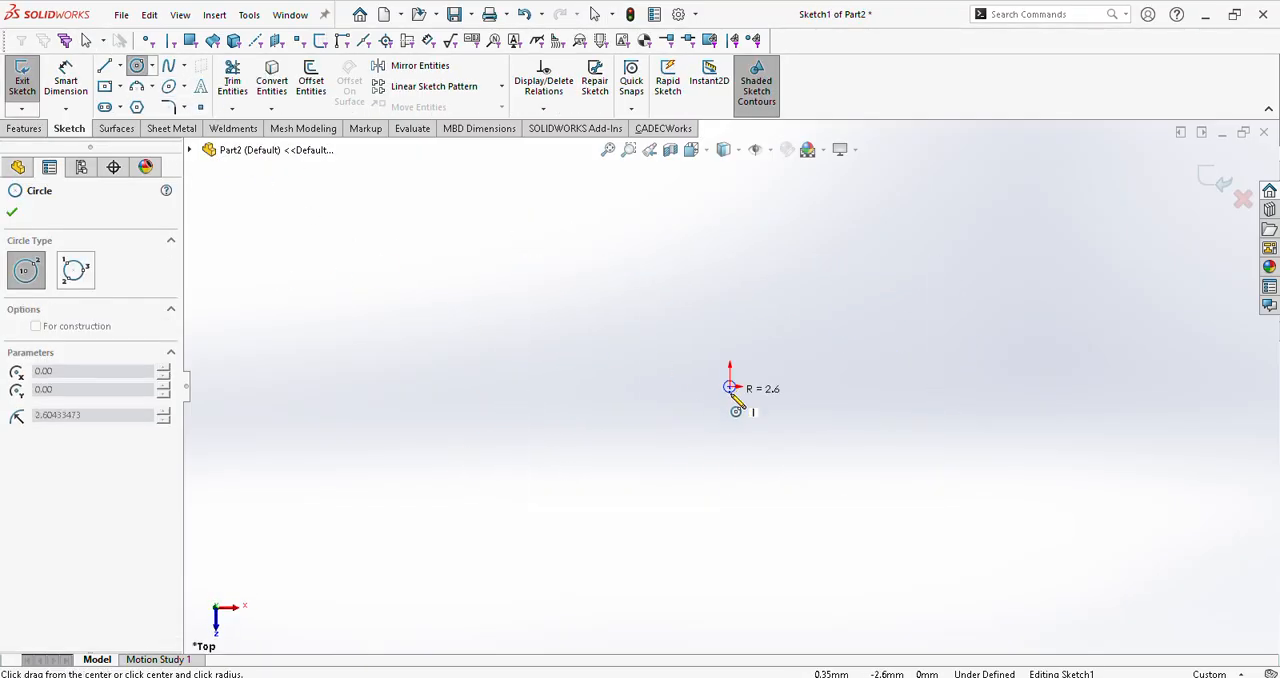
{"action": "left_click", "coordinate": [800, 487]}
{"action": "key", "text": "Escape"}
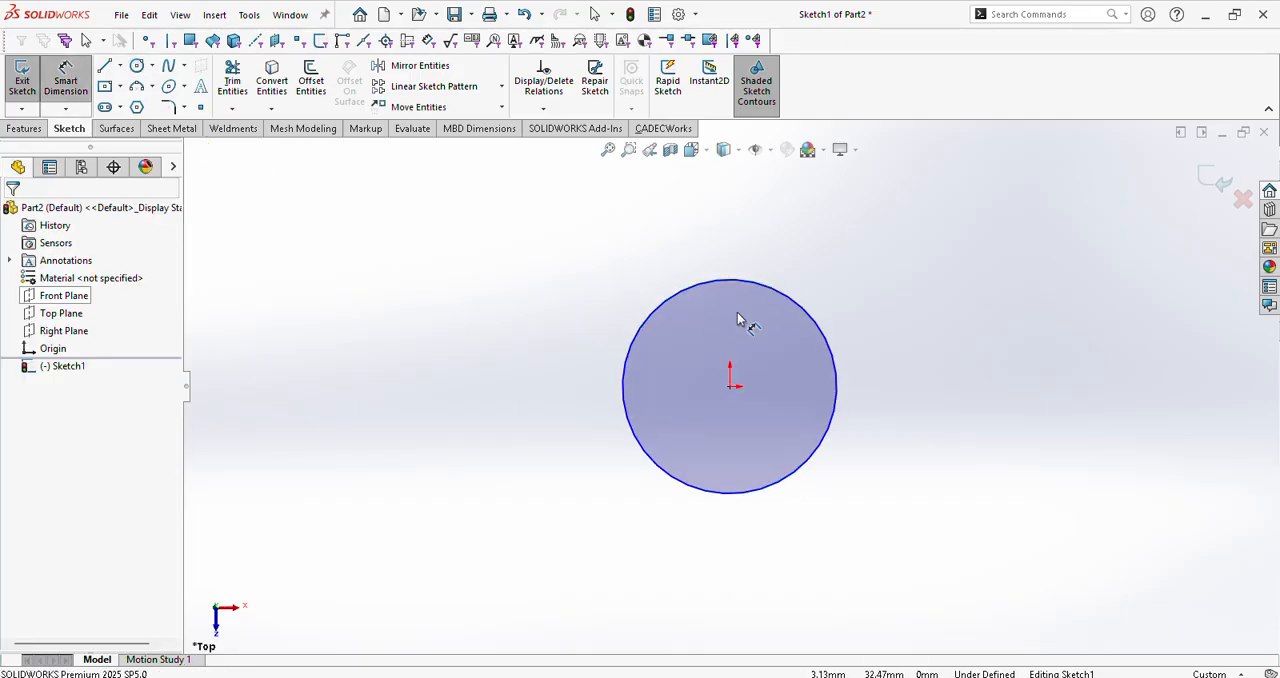
Step: Dimension the circle's diameter and name the dimension od
{"action": "left_click", "coordinate": [796, 299]}
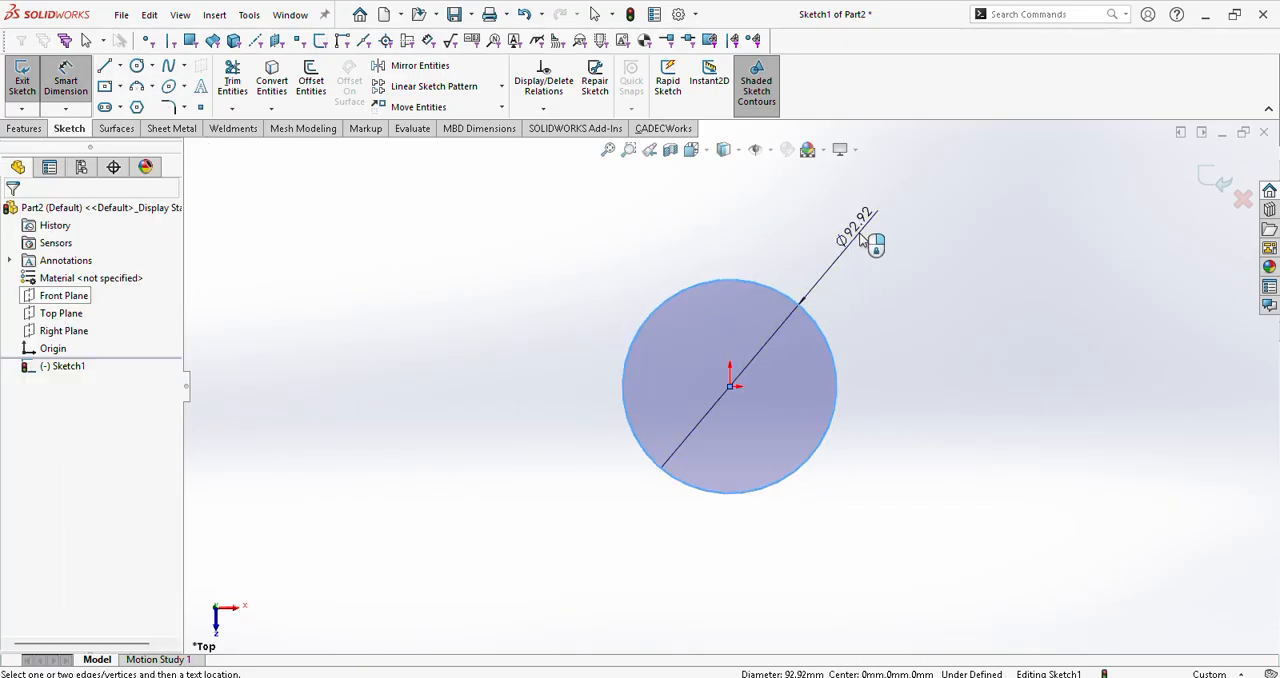
{"action": "left_click", "coordinate": [842, 228]}
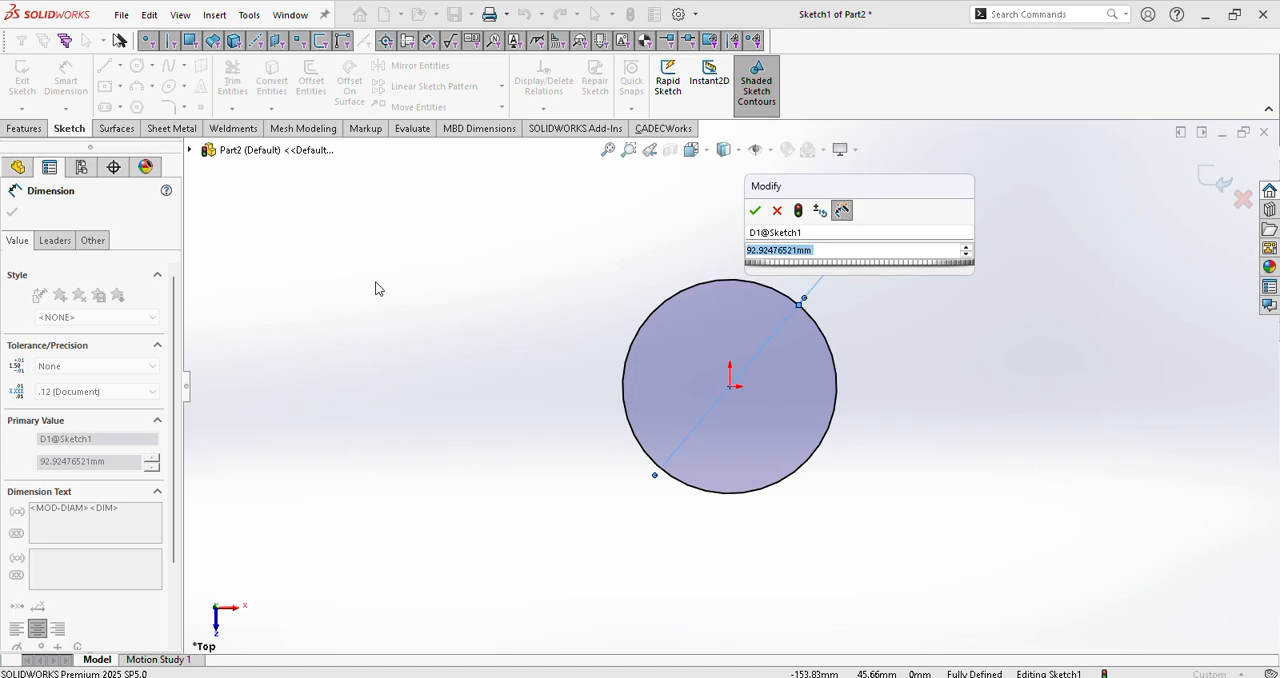
{"action": "left_click", "coordinate": [817, 233]}
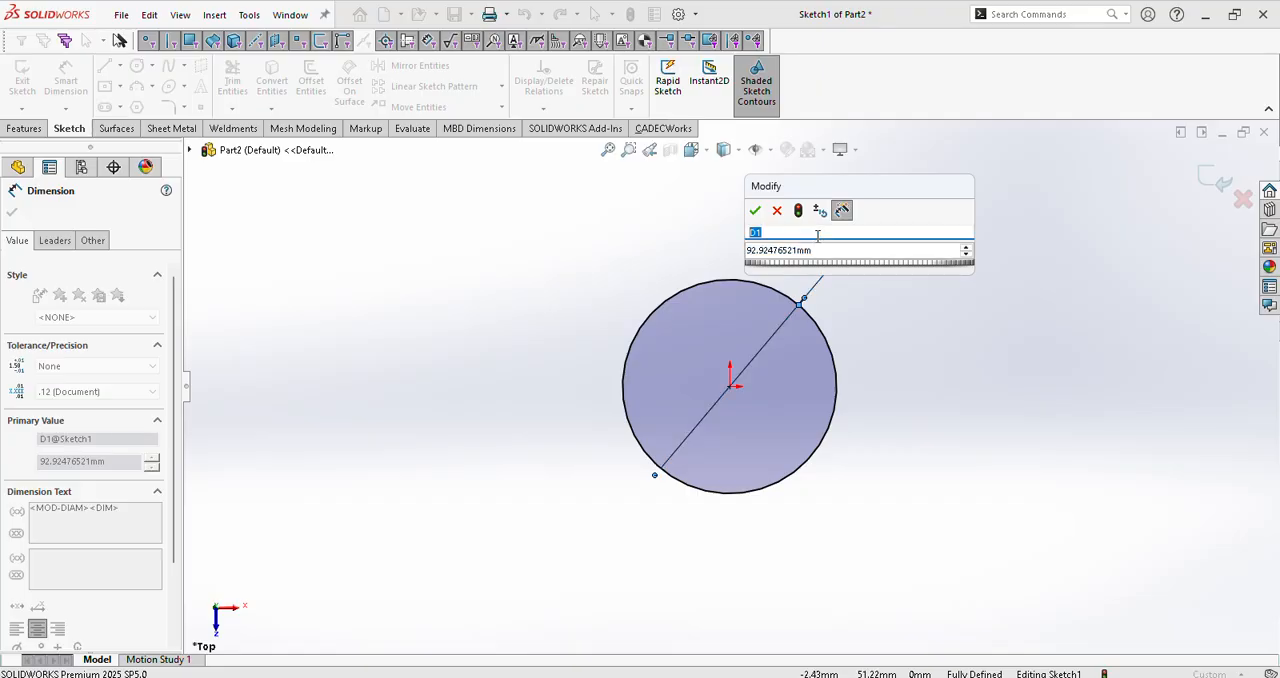
{"action": "type", "text": "od"}
{"action": "left_click", "coordinate": [755, 210]}
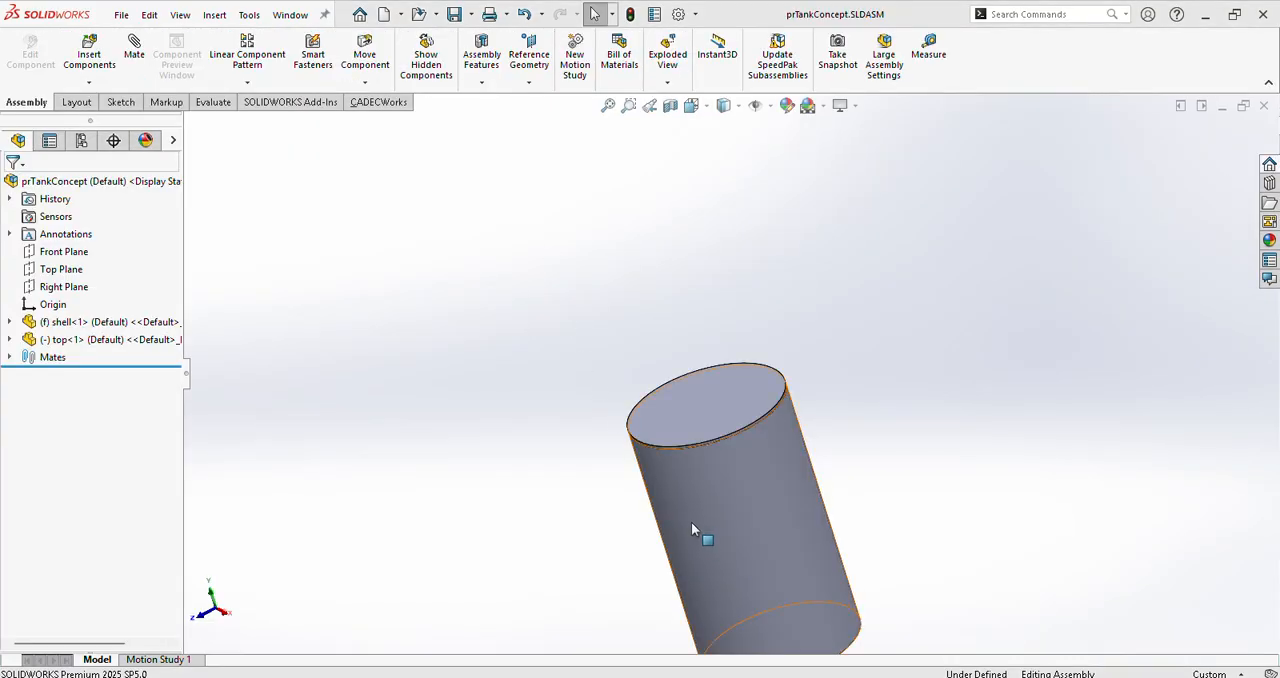
Step: Examine the prTankConcept assembly's mates and the dimensions of the shell component's extrusion
{"action": "left_click", "coordinate": [70, 322]}
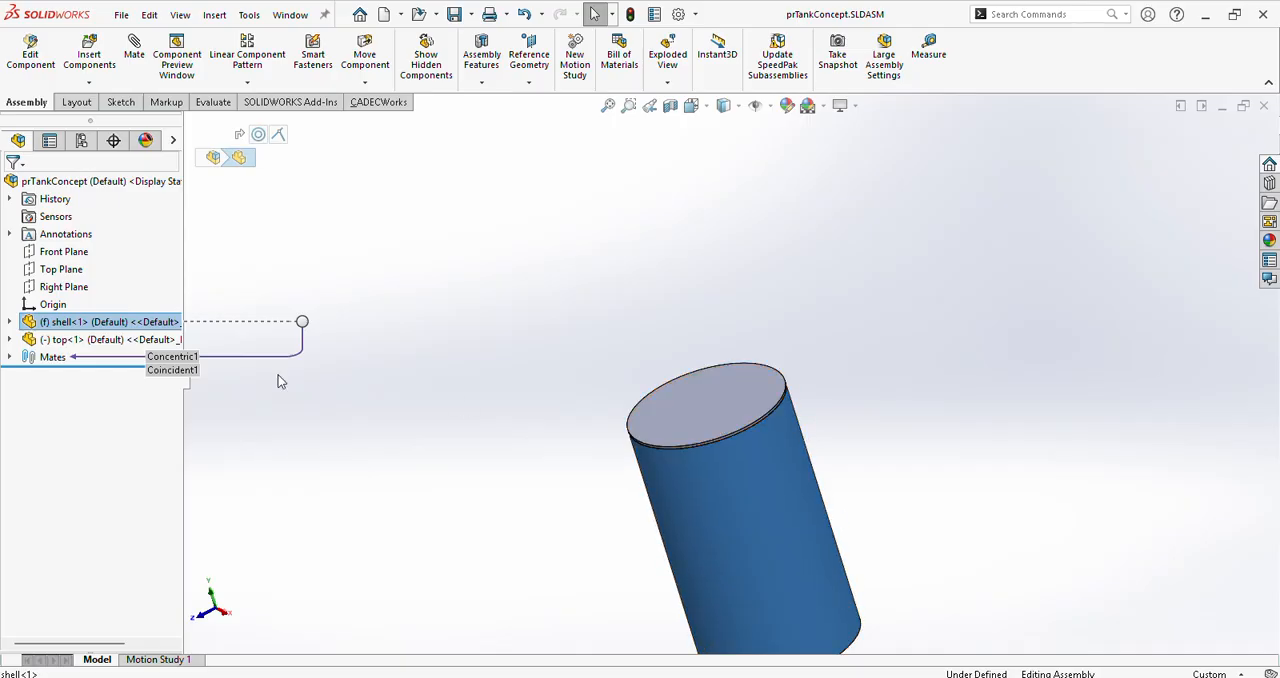
{"action": "left_click", "coordinate": [417, 416]}
{"action": "left_click", "coordinate": [9, 357]}
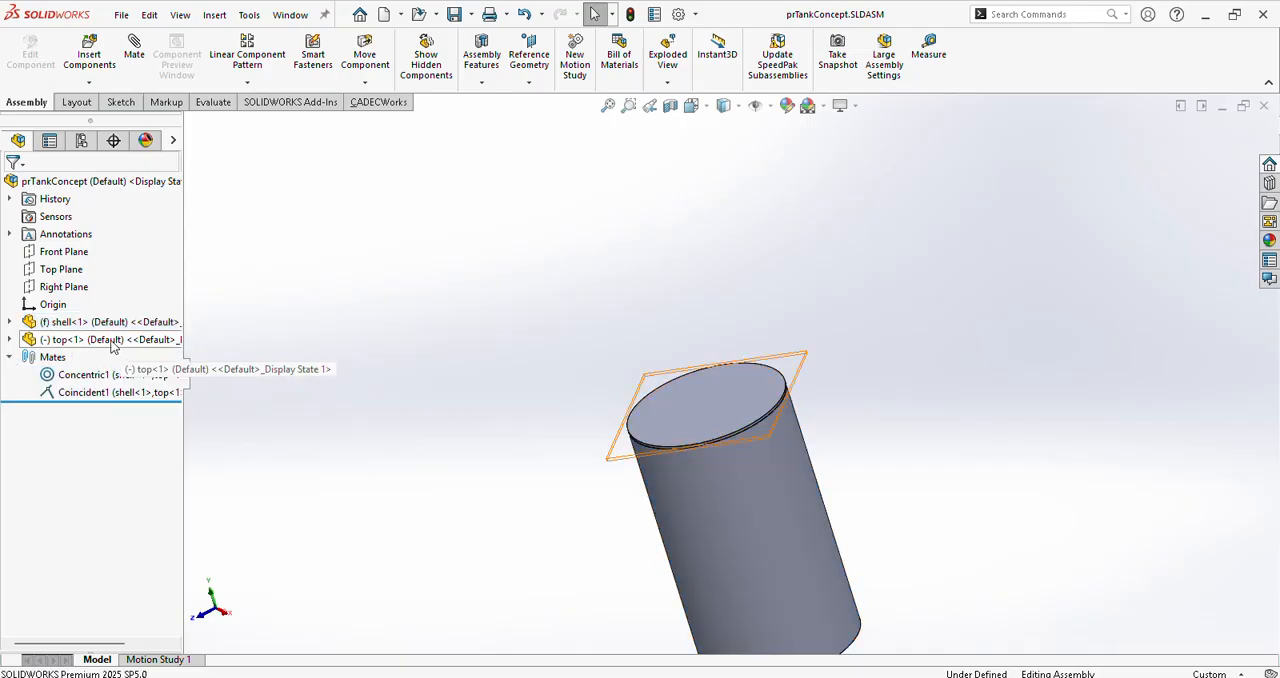
{"action": "left_click", "coordinate": [9, 322]}
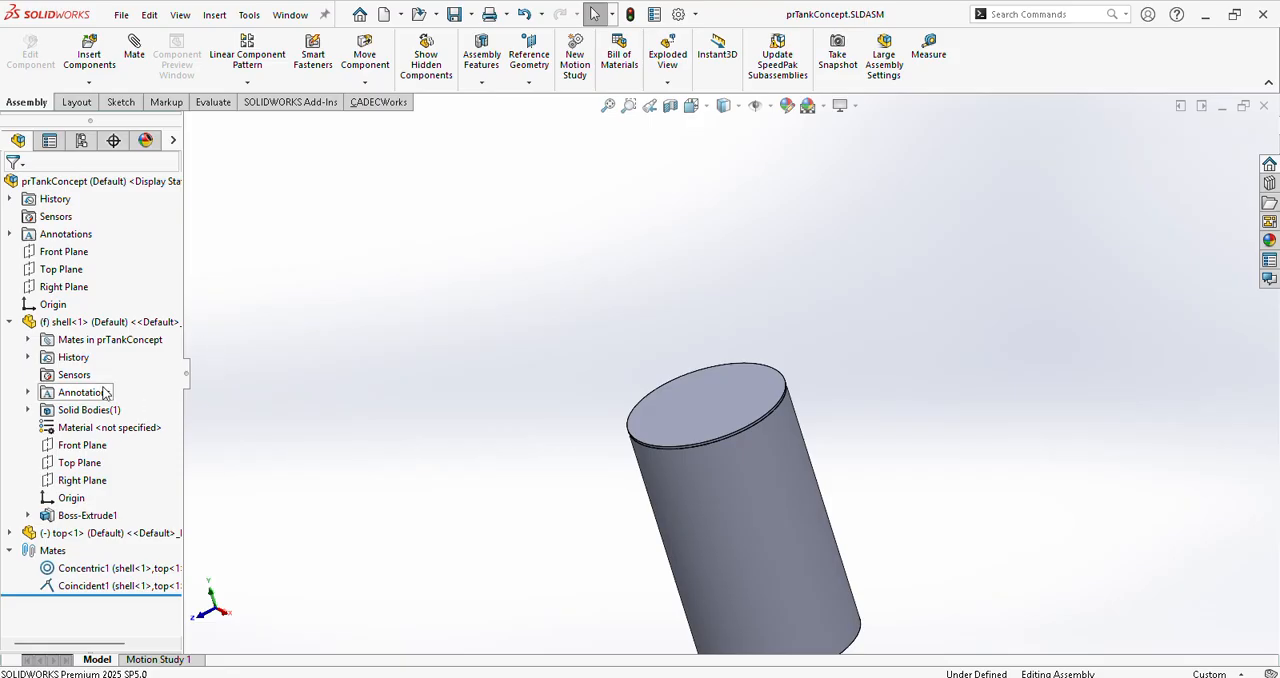
{"action": "left_click", "coordinate": [88, 516]}
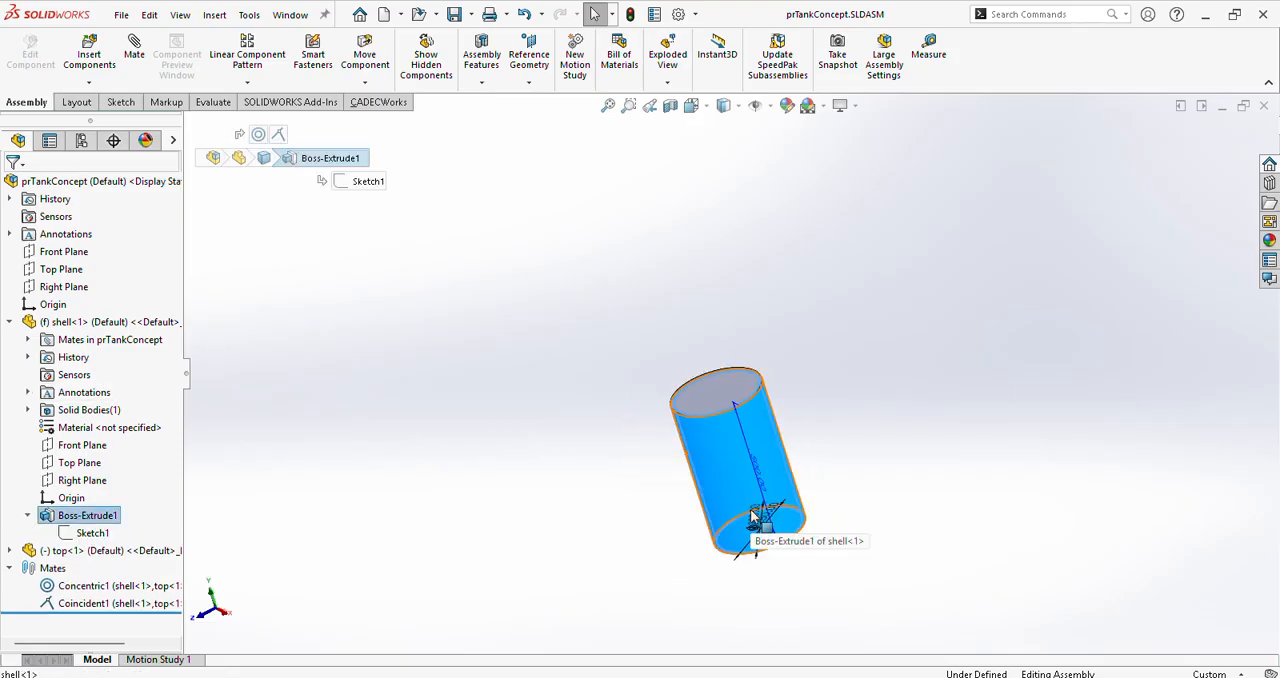
{"action": "scroll", "coordinate": [748, 515], "scroll_direction": "down", "scroll_amount": 5}
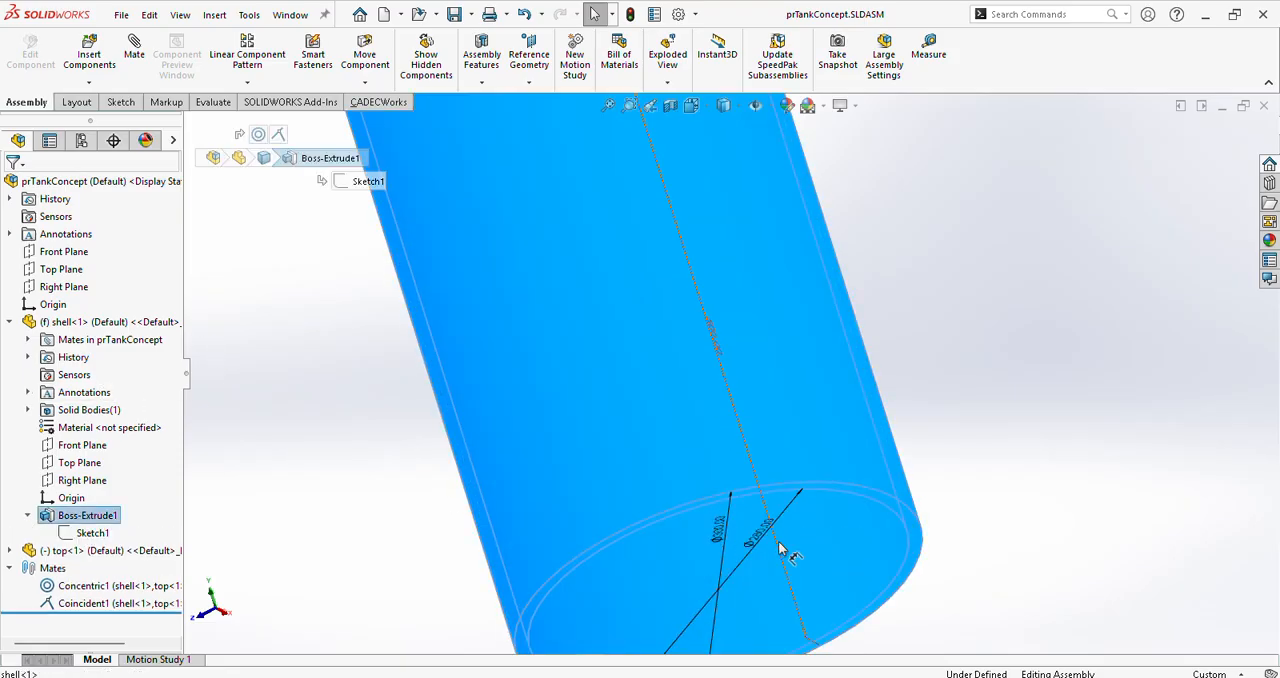
{"action": "scroll", "coordinate": [781, 549], "scroll_direction": "up", "scroll_amount": 3}
{"action": "left_click", "coordinate": [265, 568]}
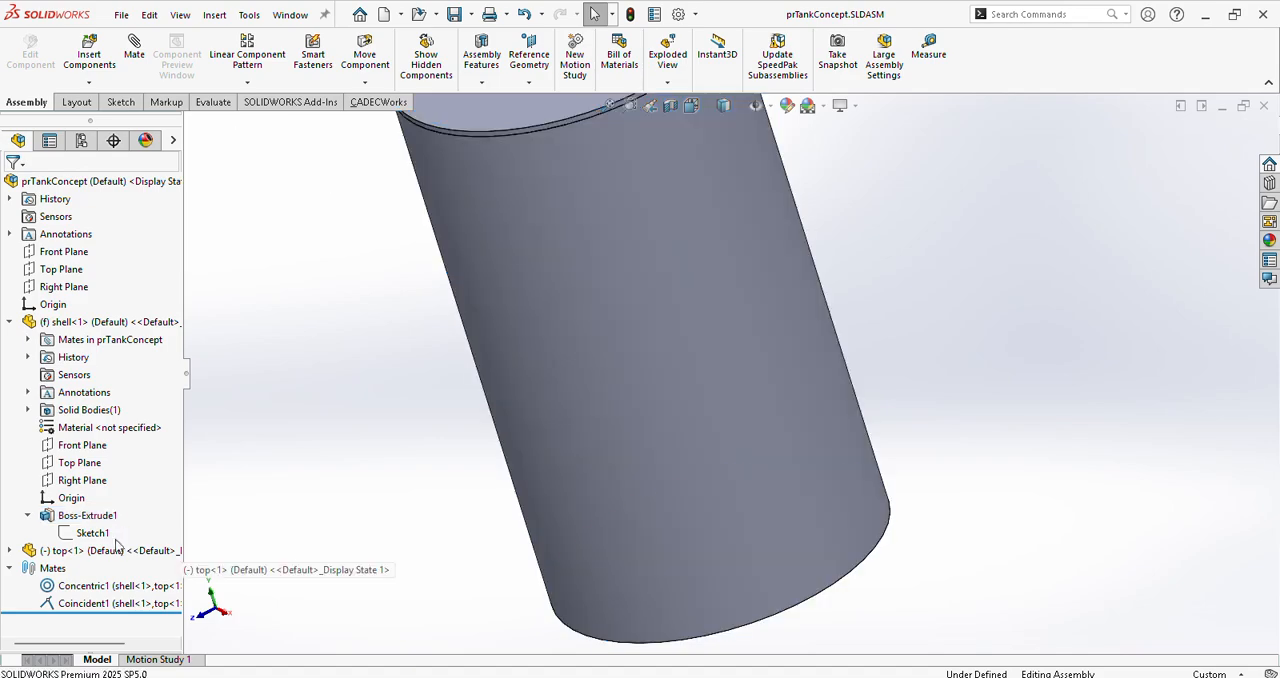
Step: Examine the dimensions of the top component's extrusion in the assembly
{"action": "left_click", "coordinate": [9, 550]}
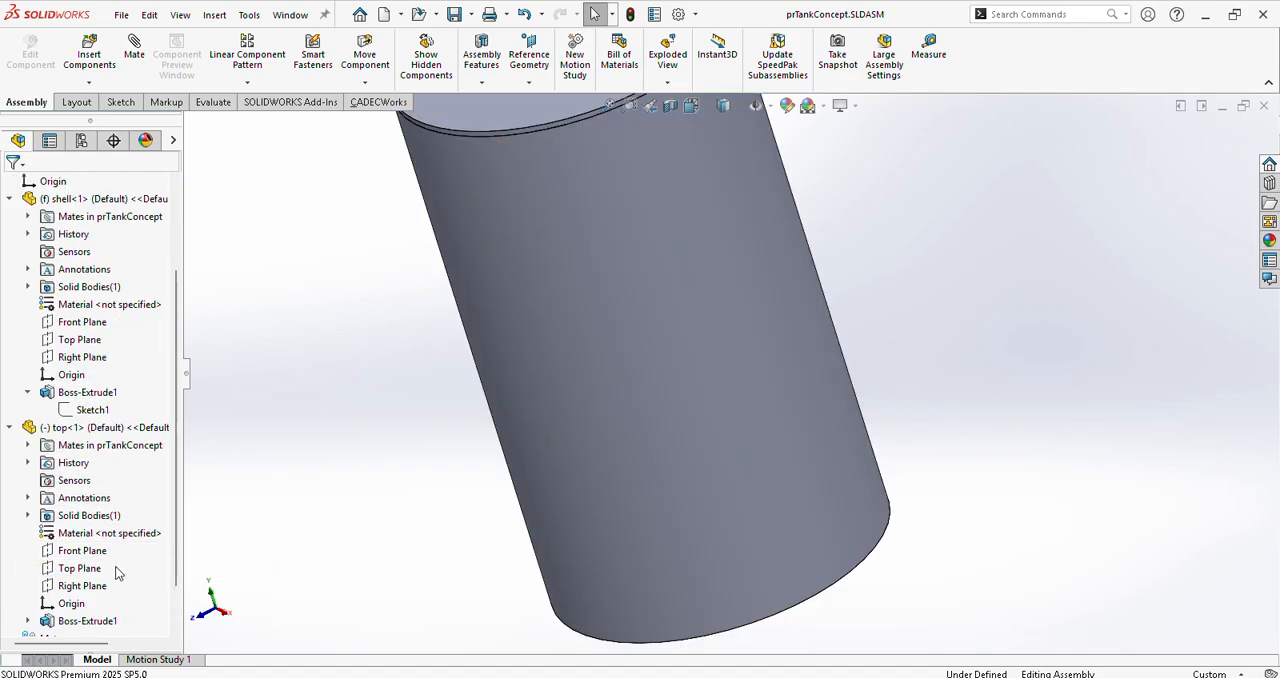
{"action": "left_click", "coordinate": [88, 612]}
{"action": "scroll", "coordinate": [851, 523], "scroll_direction": "up", "scroll_amount": 3}
{"action": "scroll", "coordinate": [714, 251], "scroll_direction": "down", "scroll_amount": 4}
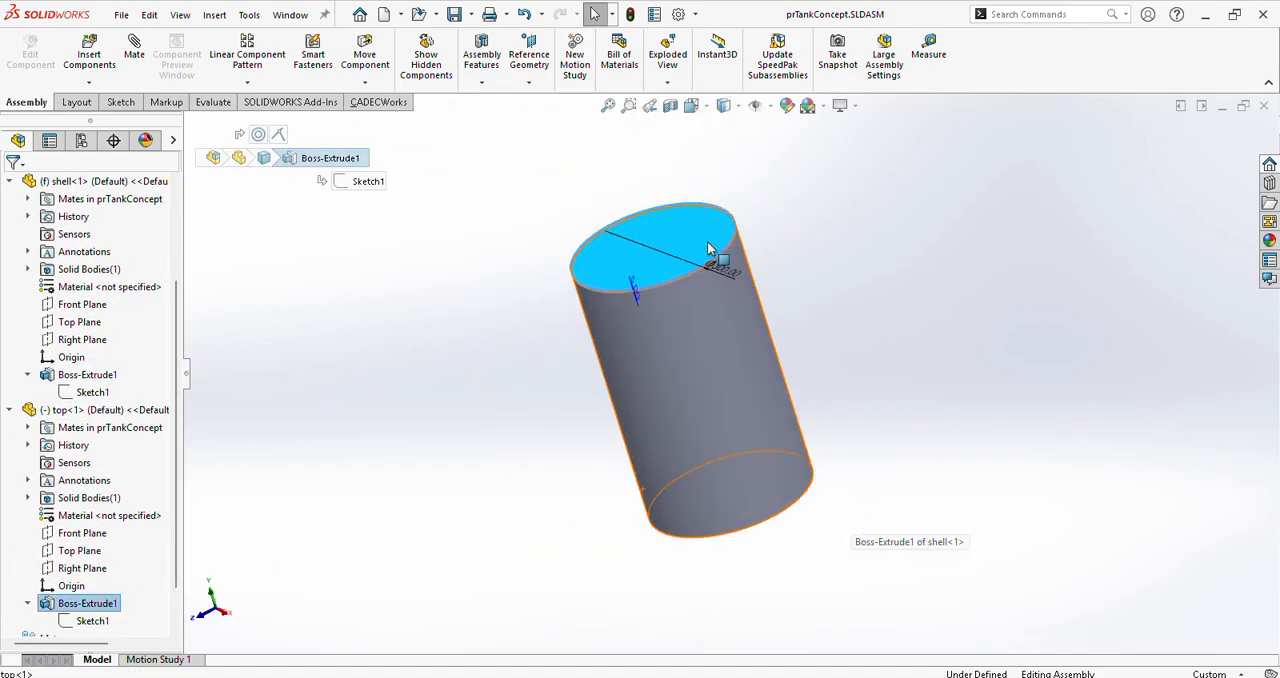
{"action": "left_click", "coordinate": [331, 480]}
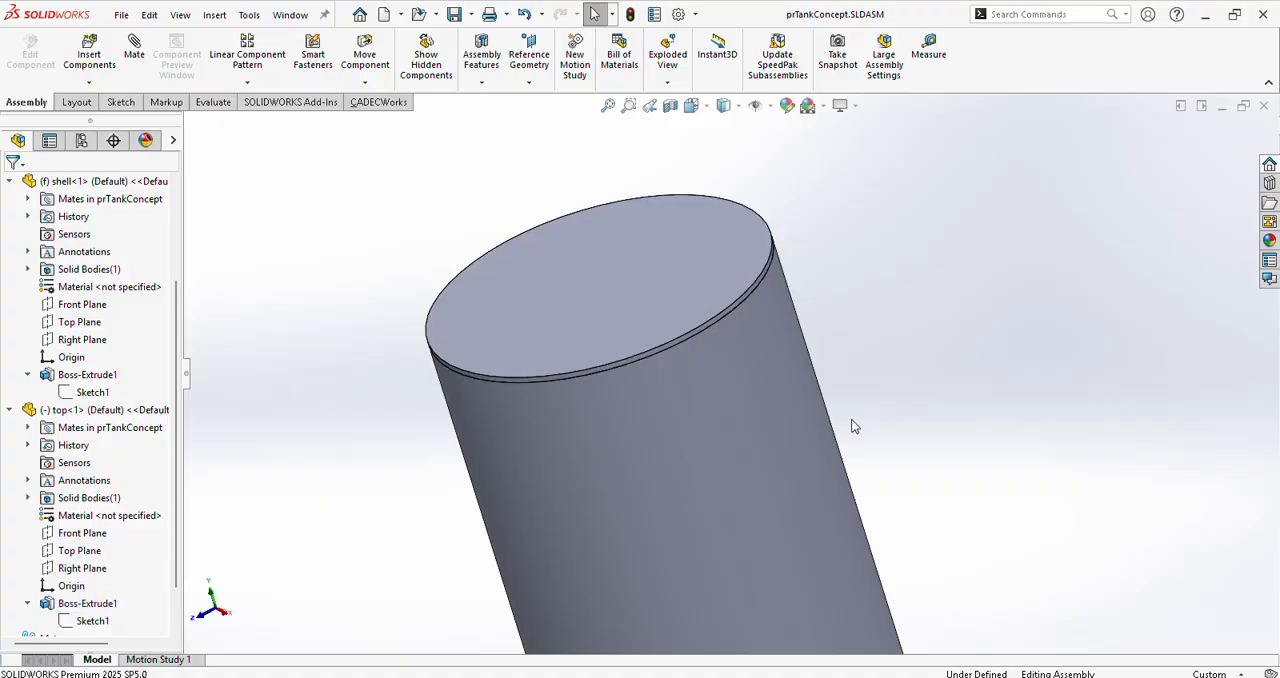
{"action": "scroll", "coordinate": [792, 450], "scroll_direction": "up", "scroll_amount": 4}
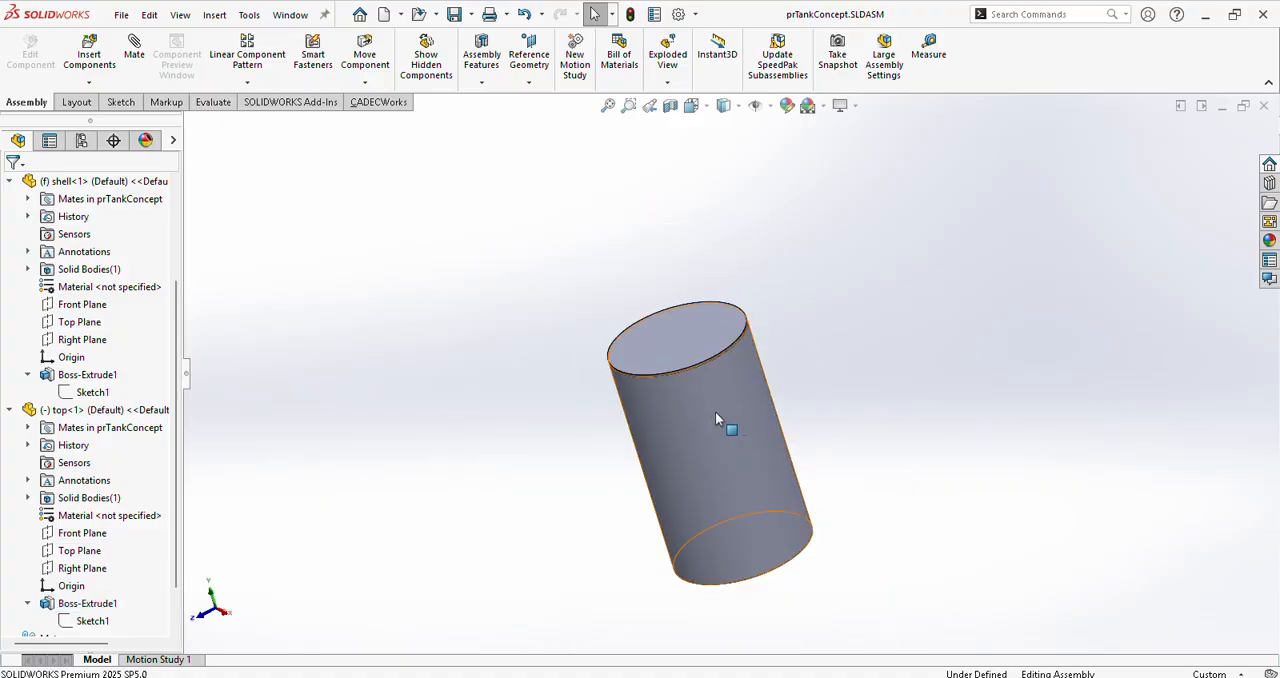
Step: Close the assembly and exit SOLIDWORKS, and minimise the concept Pr tank folder window to return to CADEC+
{"action": "left_click", "coordinate": [1263, 105]}
{"action": "left_click", "coordinate": [1265, 15]}
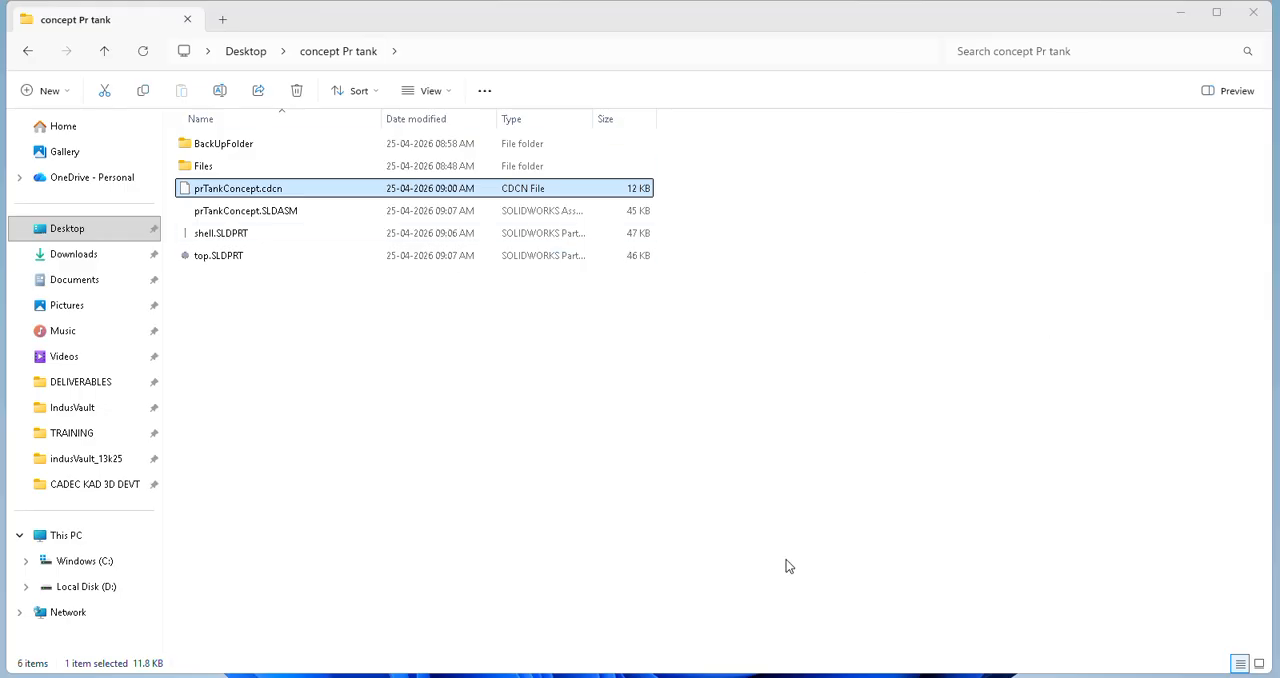
{"action": "left_click", "coordinate": [1180, 12]}
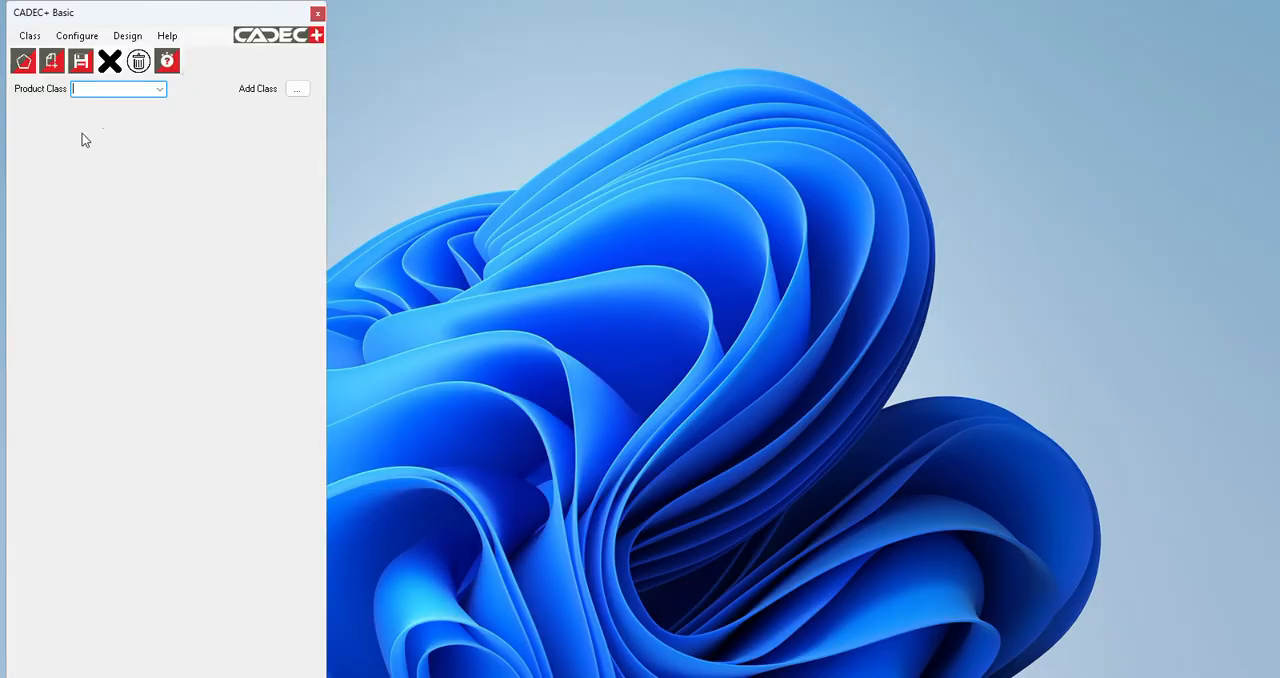
Step: Select the prTankConcept product class, run a model crawl on its assembly and save the class with no components locked
{"action": "left_click", "coordinate": [161, 88]}
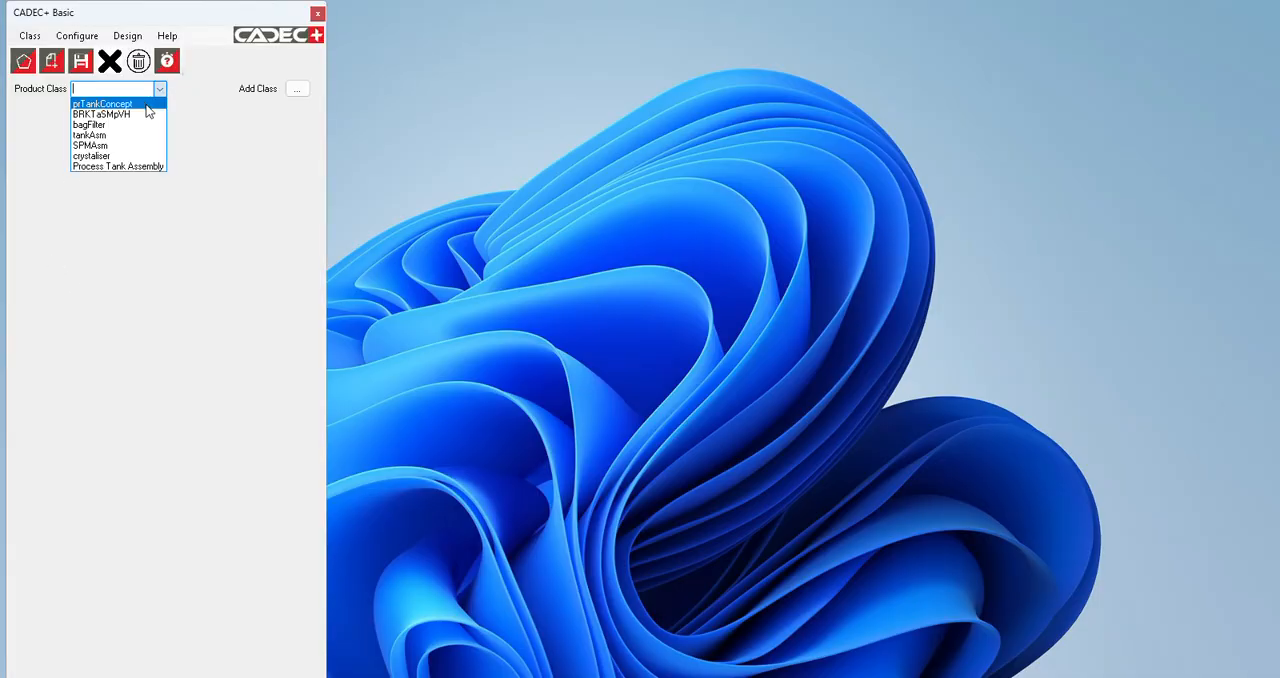
{"action": "left_click", "coordinate": [147, 104]}
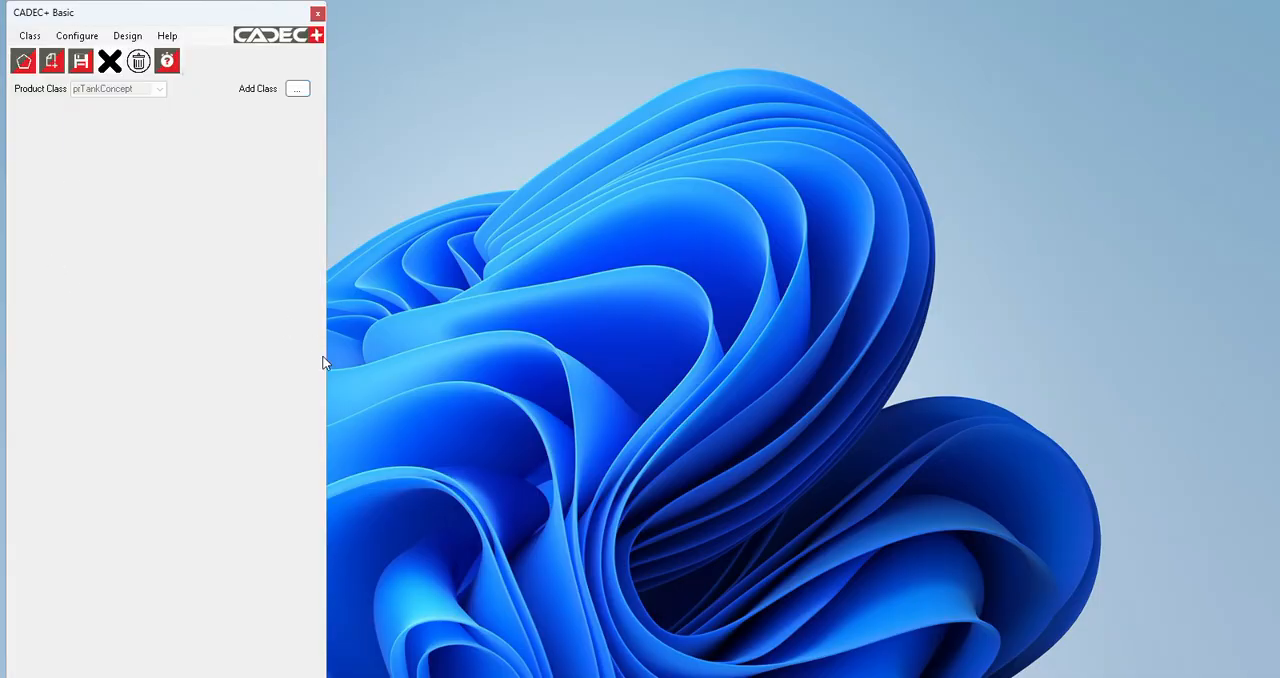
{"action": "left_click", "coordinate": [77, 36]}
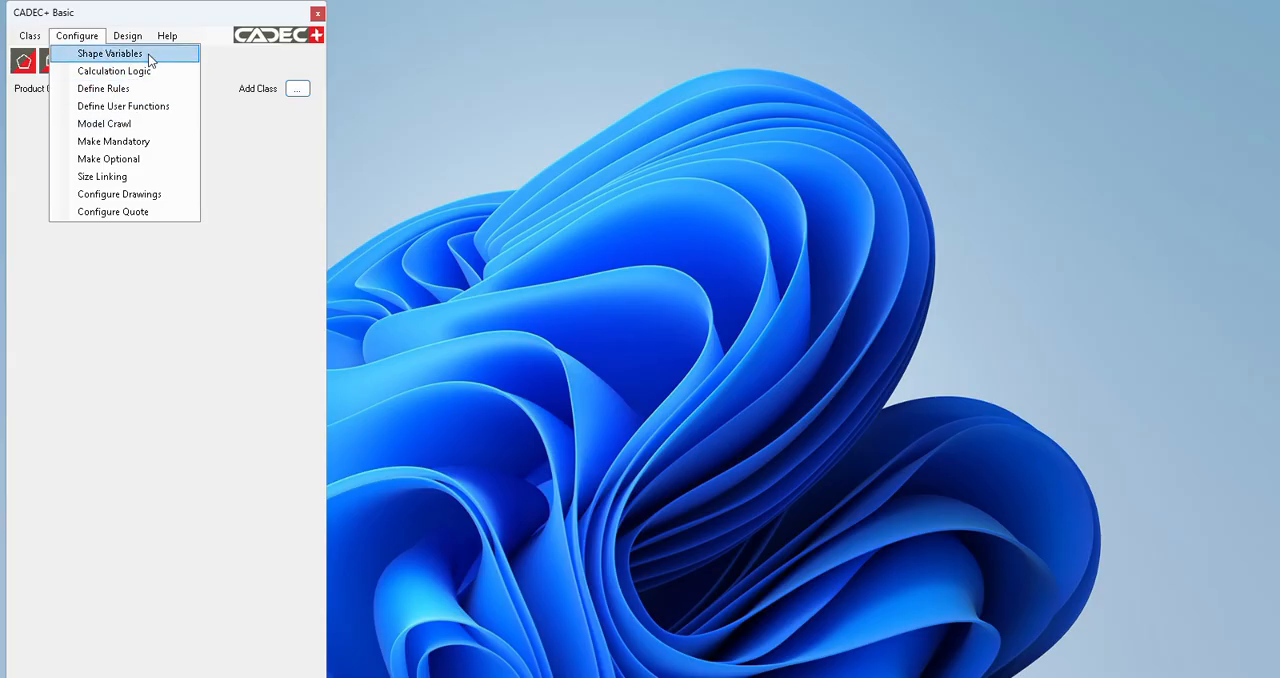
{"action": "left_click", "coordinate": [140, 125]}
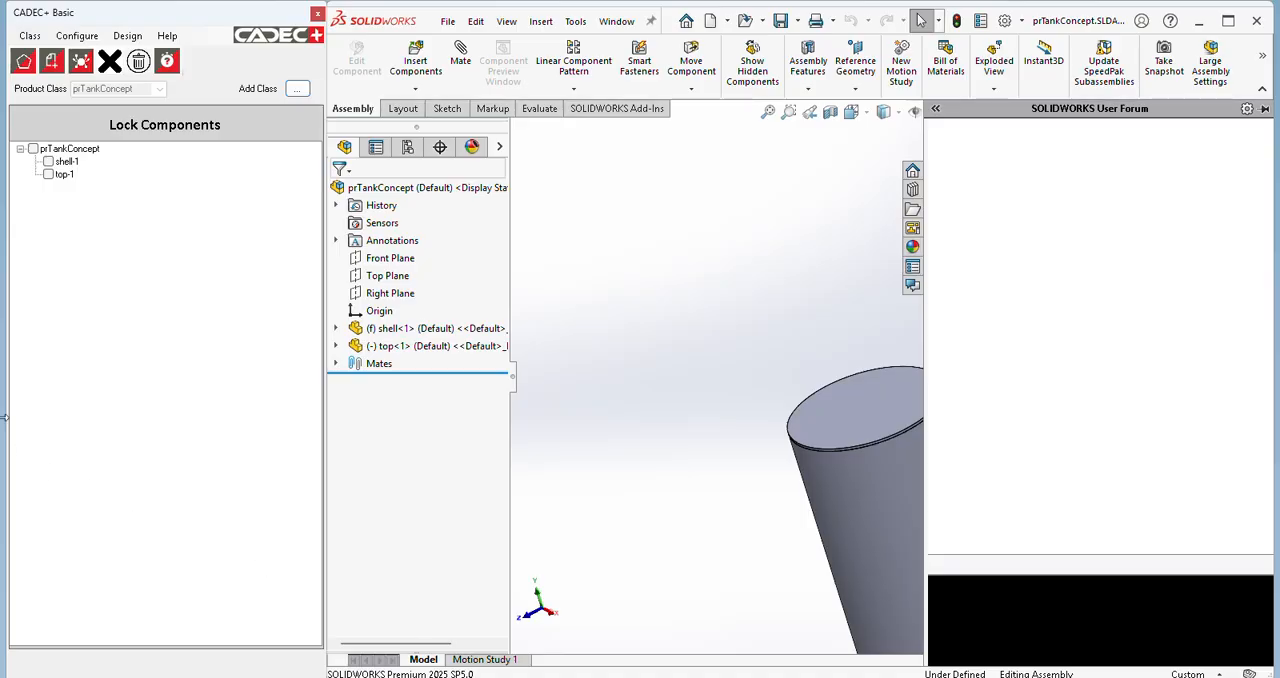
{"action": "left_click", "coordinate": [82, 63]}
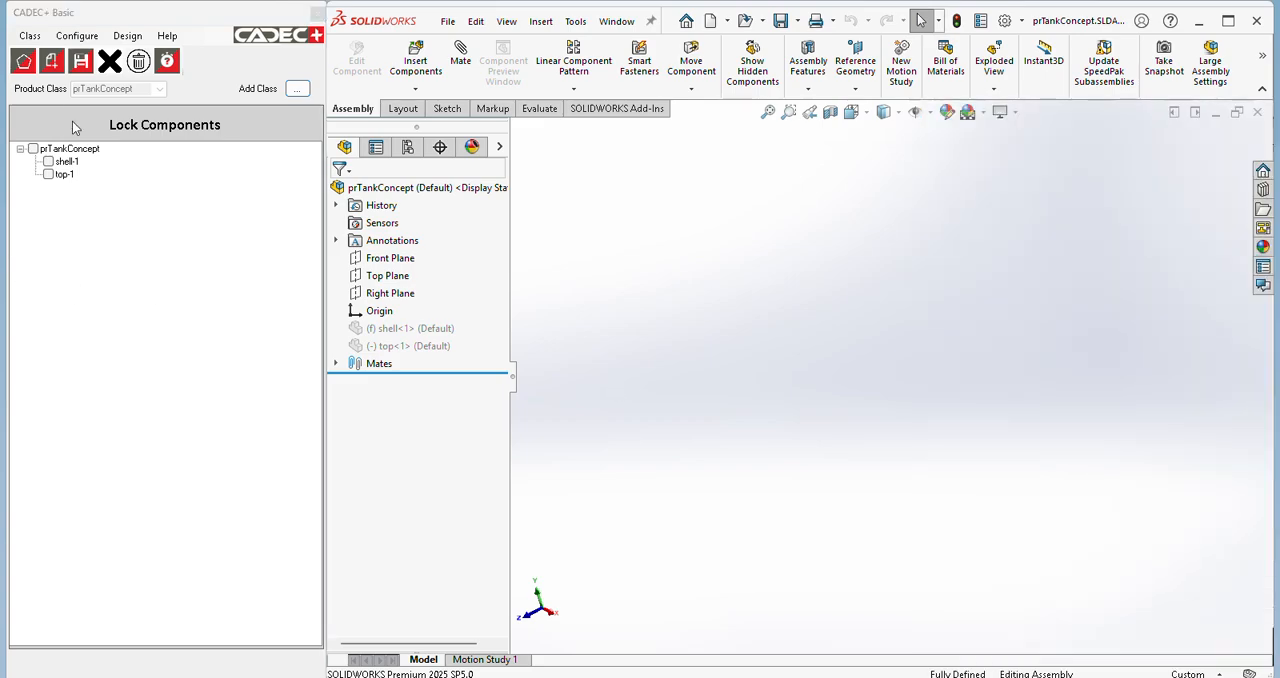
{"action": "left_click", "coordinate": [81, 62]}
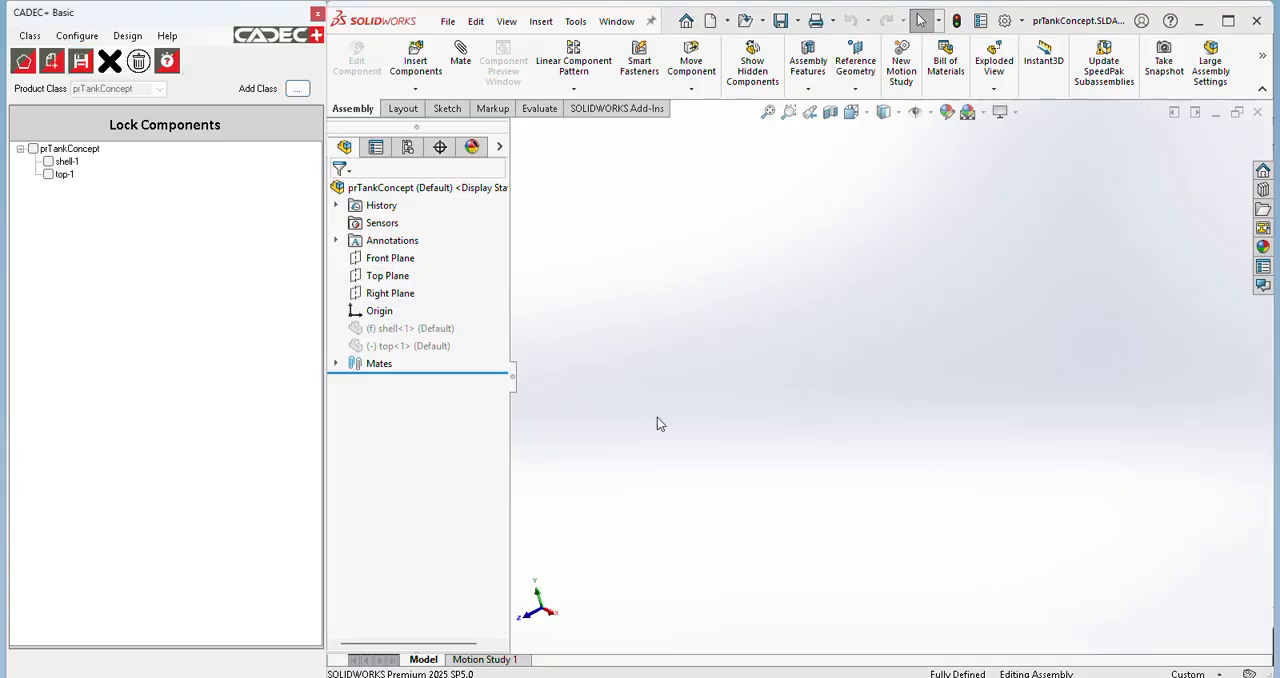
Step: Make the shell-1 component with its Boss-Extrude1 feature mandatory, then save the class and the assembly
{"action": "left_click", "coordinate": [80, 37]}
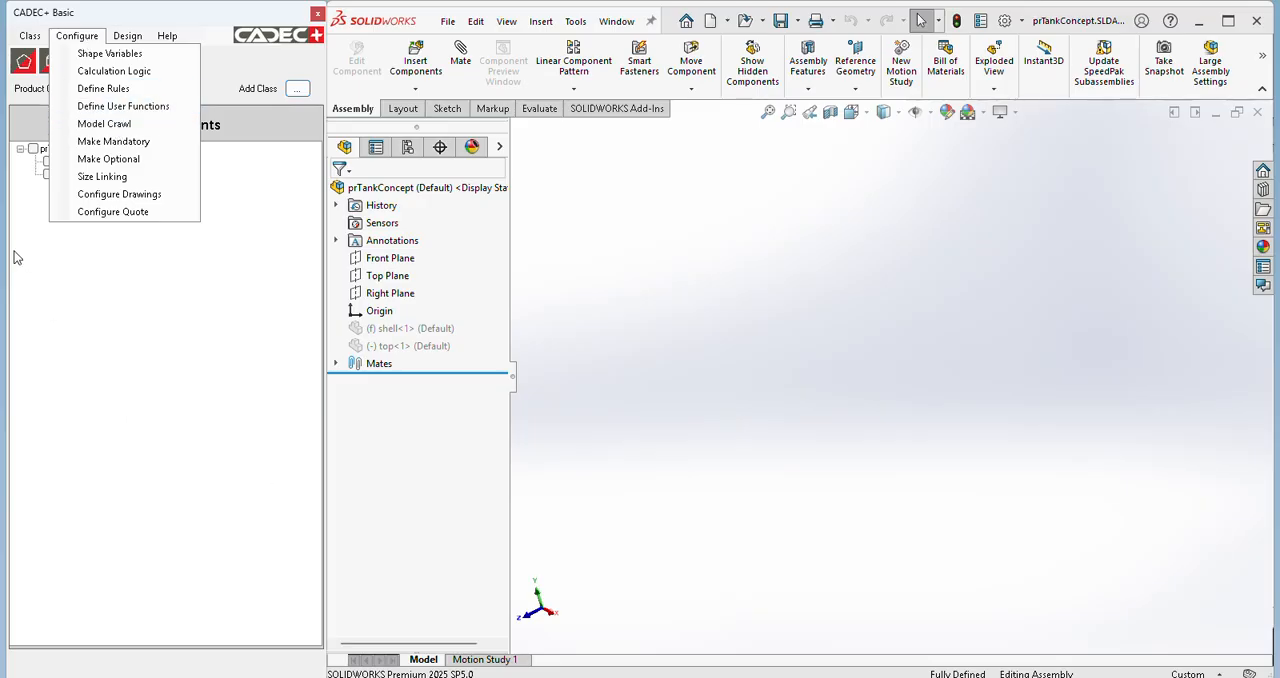
{"action": "left_click", "coordinate": [104, 142]}
{"action": "left_click", "coordinate": [30, 188]}
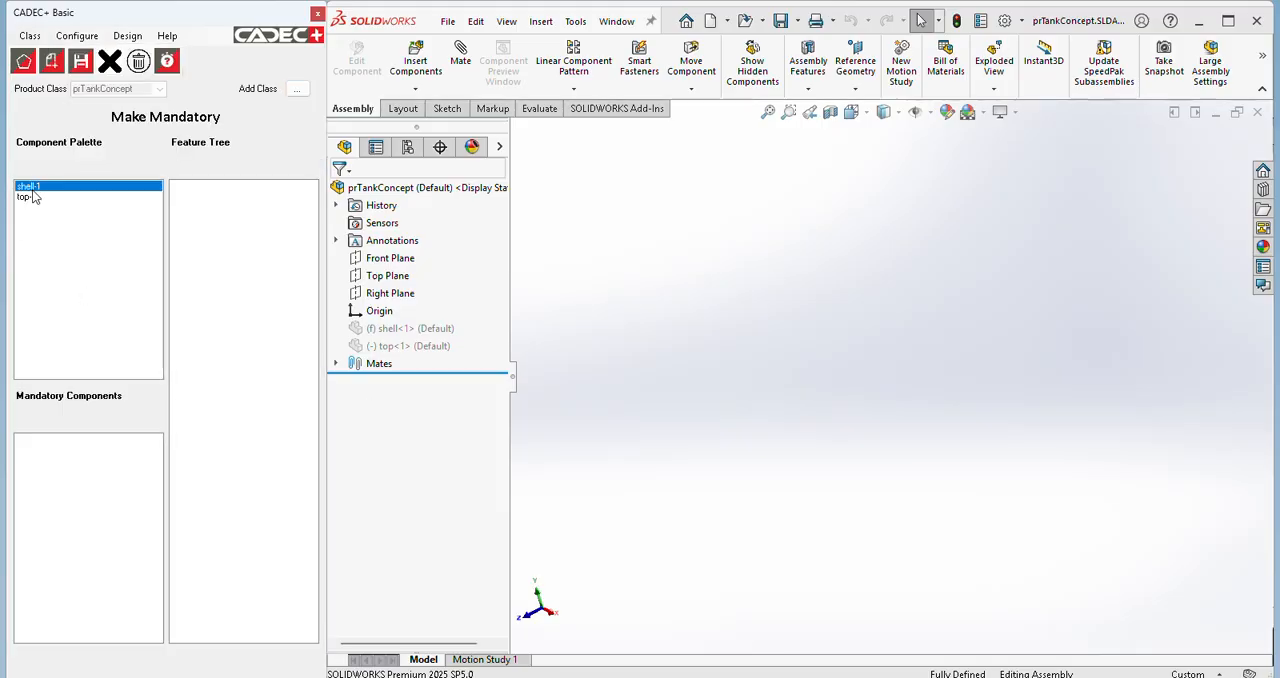
{"action": "right_click", "coordinate": [38, 190]}
{"action": "left_click", "coordinate": [112, 197]}
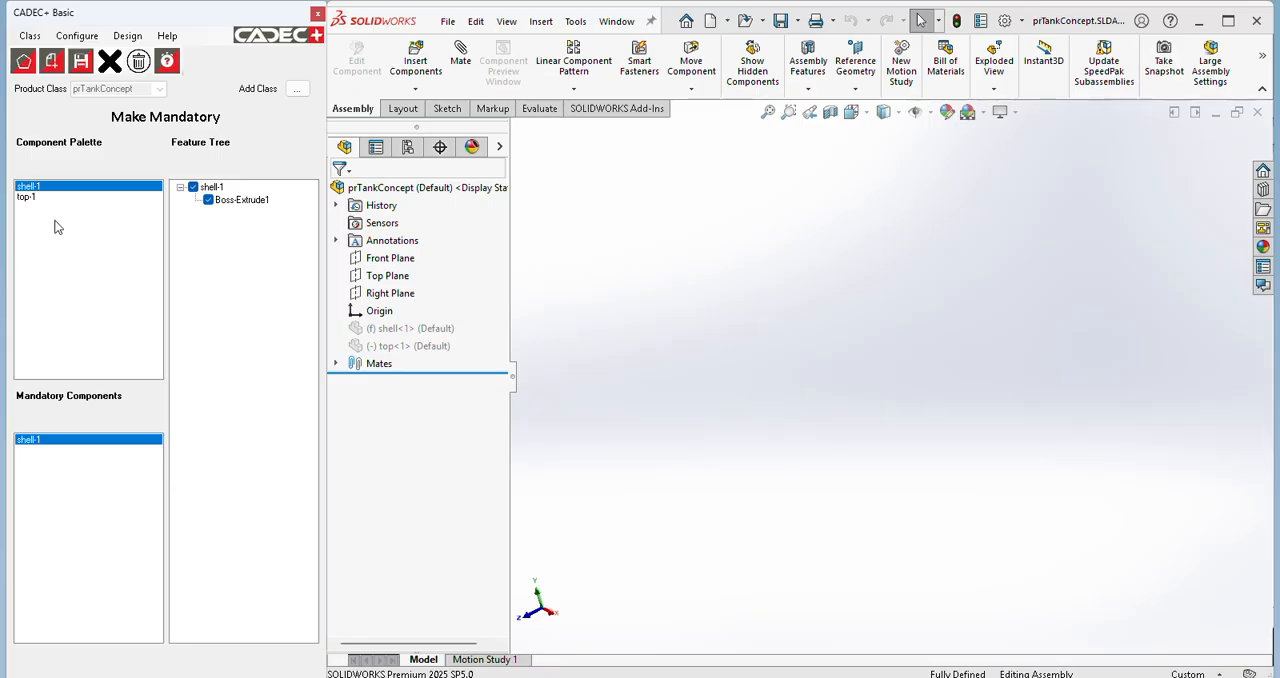
{"action": "left_click", "coordinate": [80, 66]}
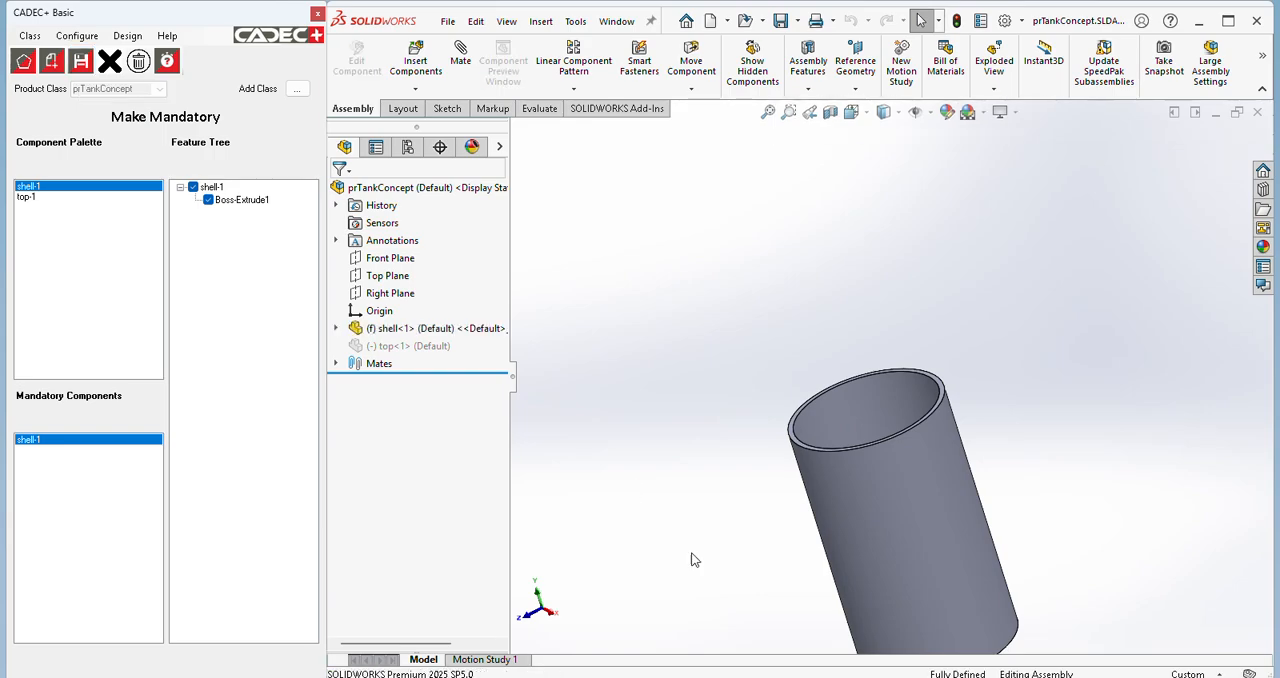
{"action": "scroll", "coordinate": [705, 499], "scroll_direction": "up", "scroll_amount": 3}
{"action": "scroll", "coordinate": [943, 576], "scroll_direction": "down", "scroll_amount": 3}
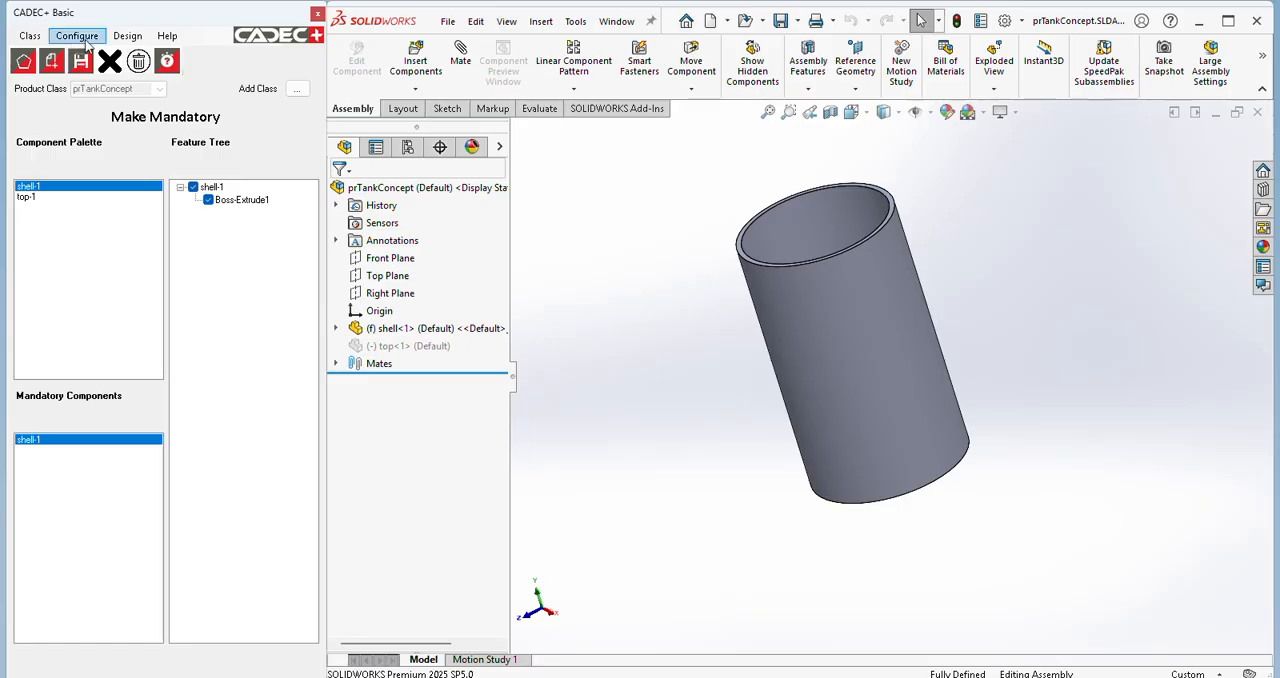
{"action": "left_click", "coordinate": [784, 21]}
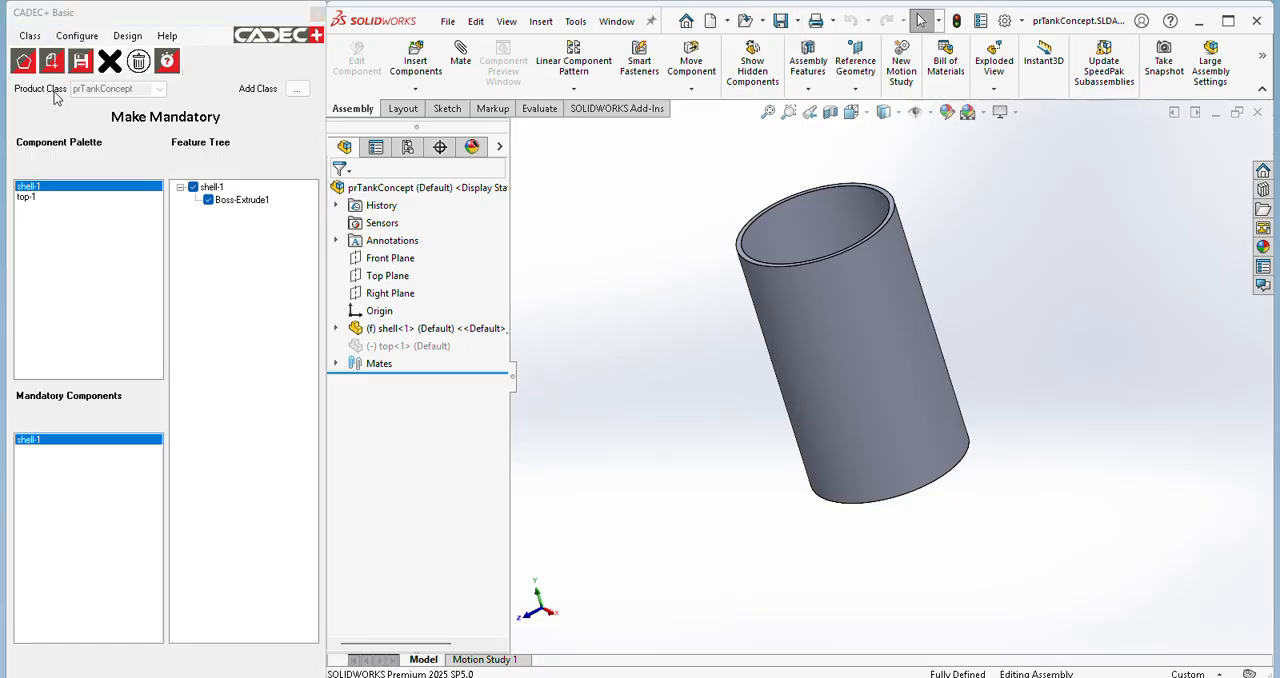
Step: Make the top-1 component with its Boss-Extrude1 feature optional for shape variable top = closed, then save the class and the assembly
{"action": "left_click", "coordinate": [77, 35]}
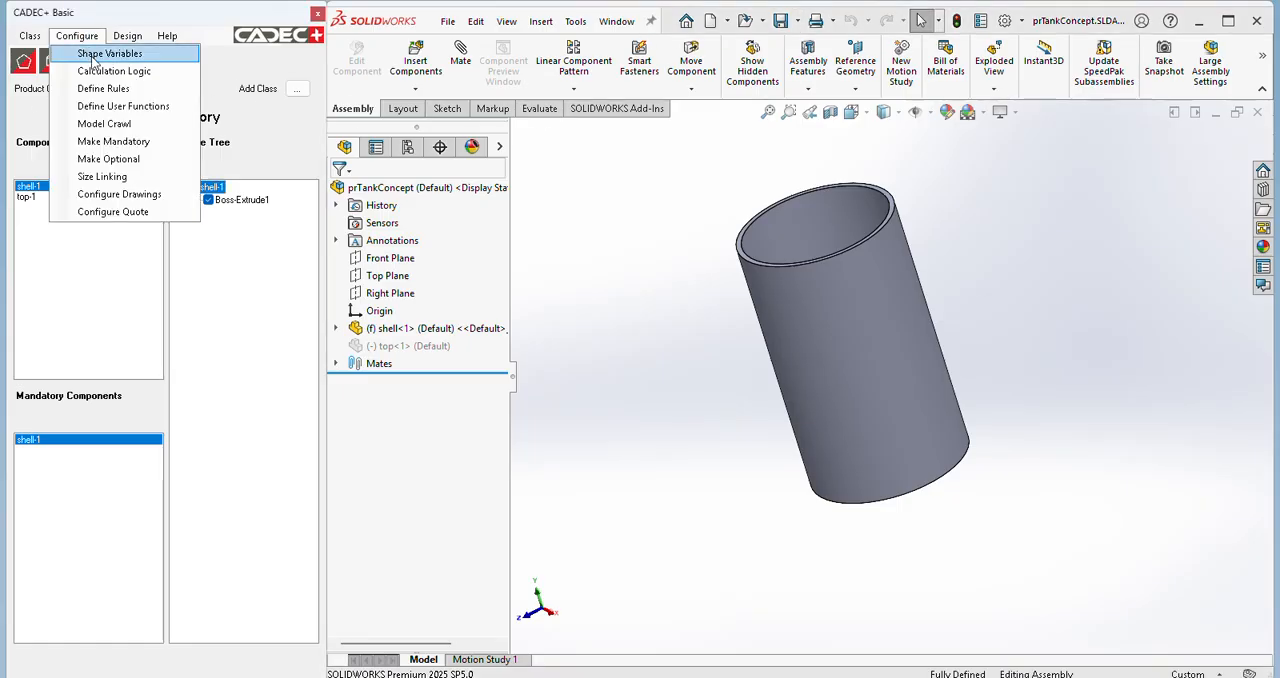
{"action": "left_click", "coordinate": [134, 160]}
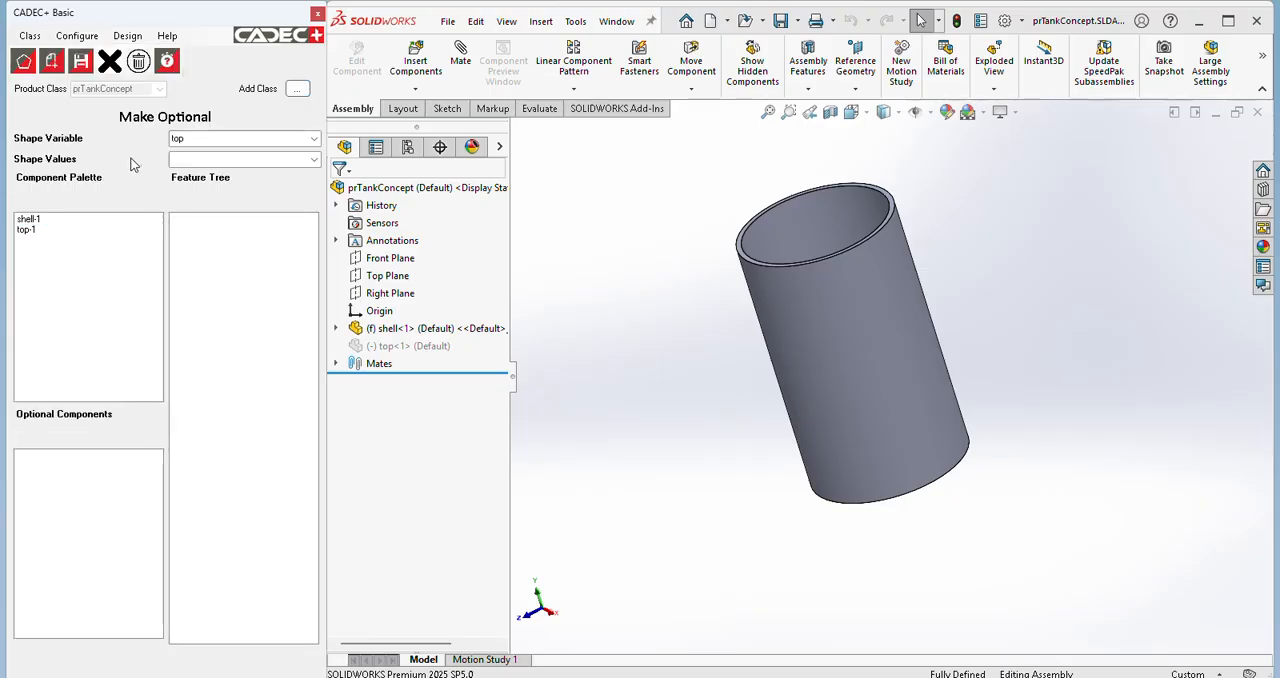
{"action": "left_click", "coordinate": [314, 160]}
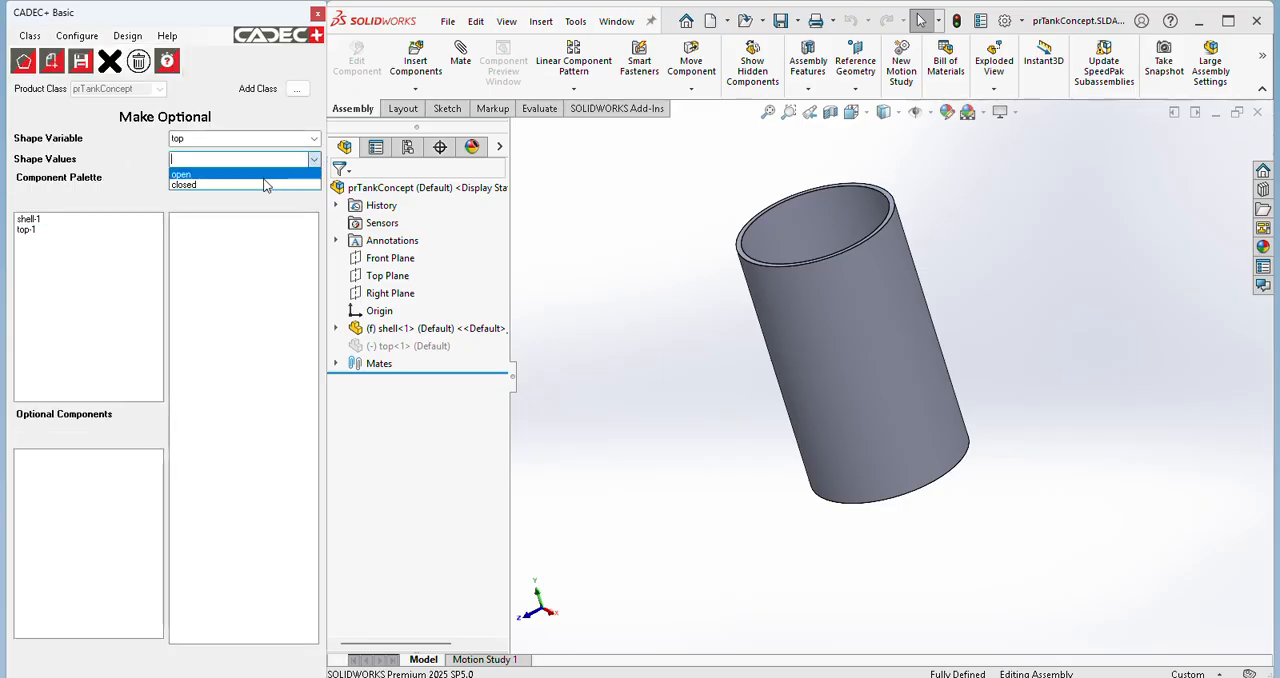
{"action": "left_click", "coordinate": [246, 186]}
{"action": "left_click", "coordinate": [24, 231]}
{"action": "right_click", "coordinate": [24, 231]}
{"action": "left_click", "coordinate": [55, 238]}
{"action": "left_click", "coordinate": [208, 233]}
{"action": "left_click", "coordinate": [84, 72]}
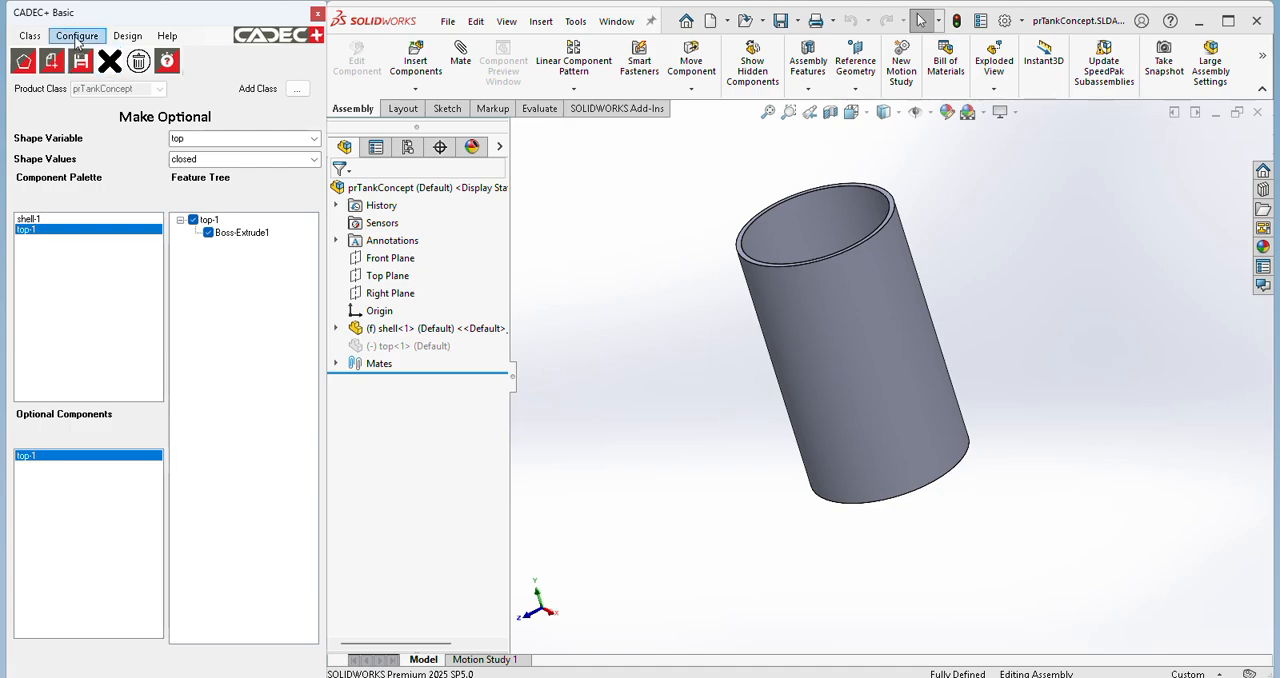
{"action": "left_click", "coordinate": [782, 22]}
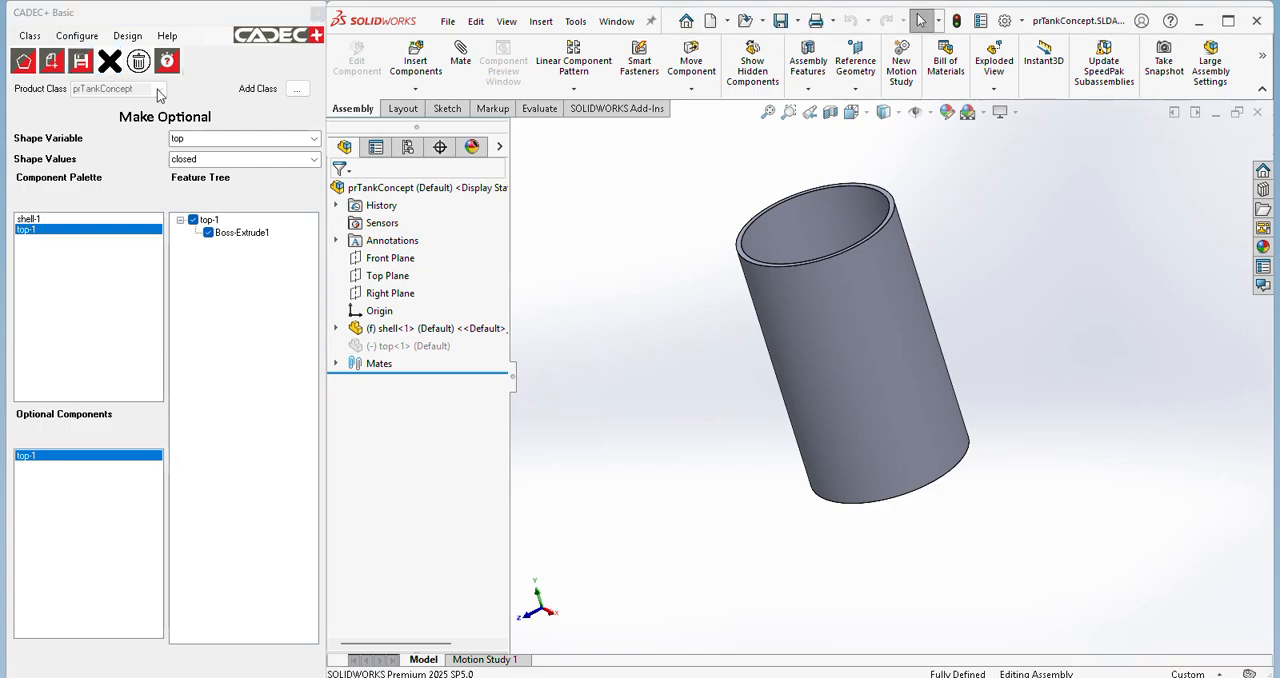
Step: Open size linking and add an equation linking the shell extrusion's ht parameter to tankHtmm
{"action": "left_click", "coordinate": [84, 40]}
{"action": "left_click", "coordinate": [84, 40]}
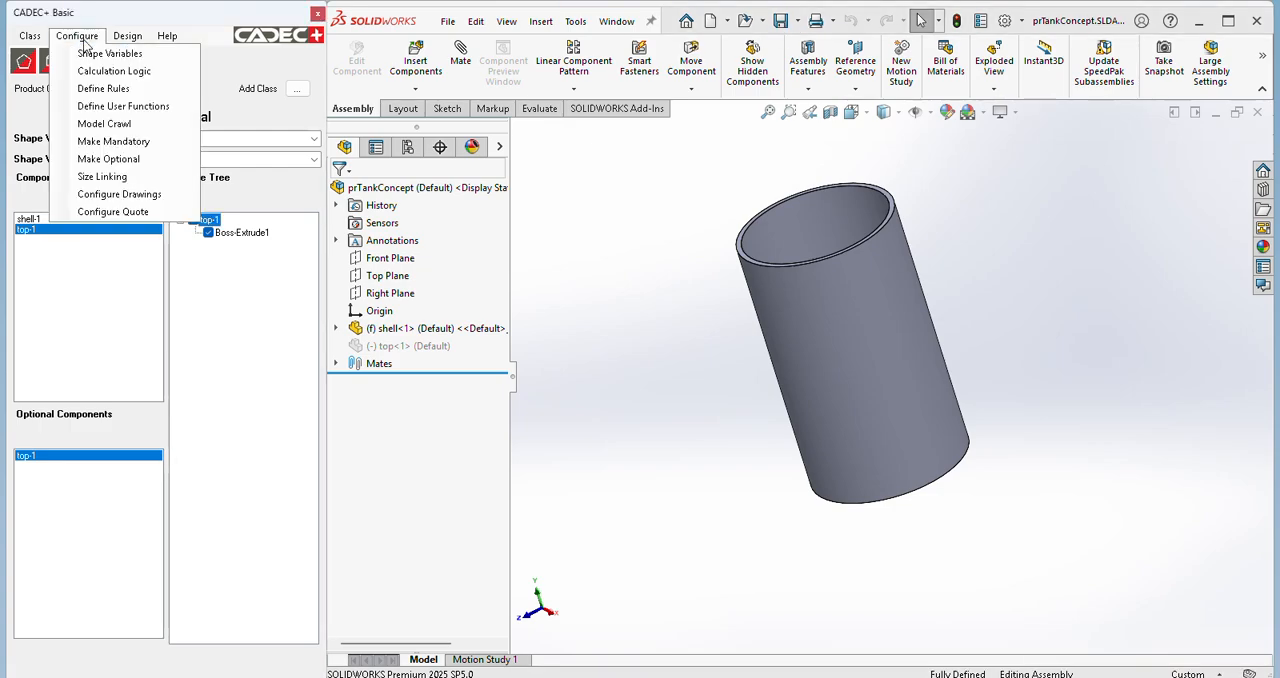
{"action": "left_click", "coordinate": [131, 177]}
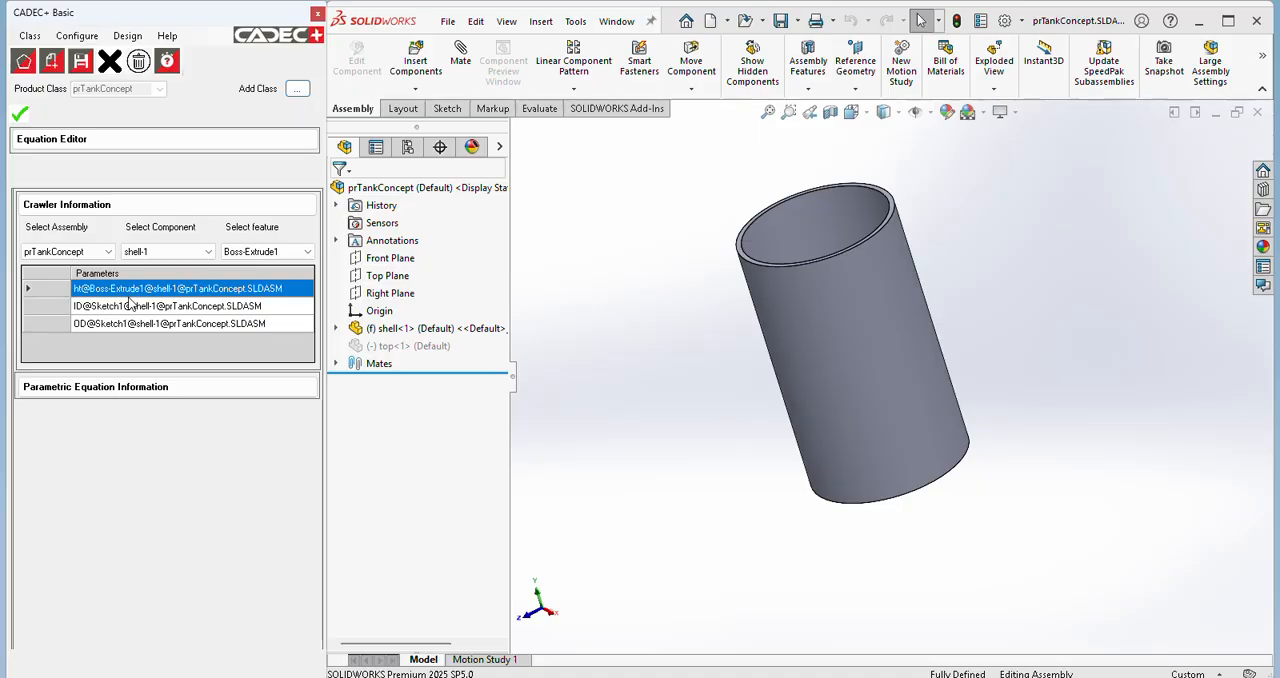
{"action": "left_click", "coordinate": [100, 387]}
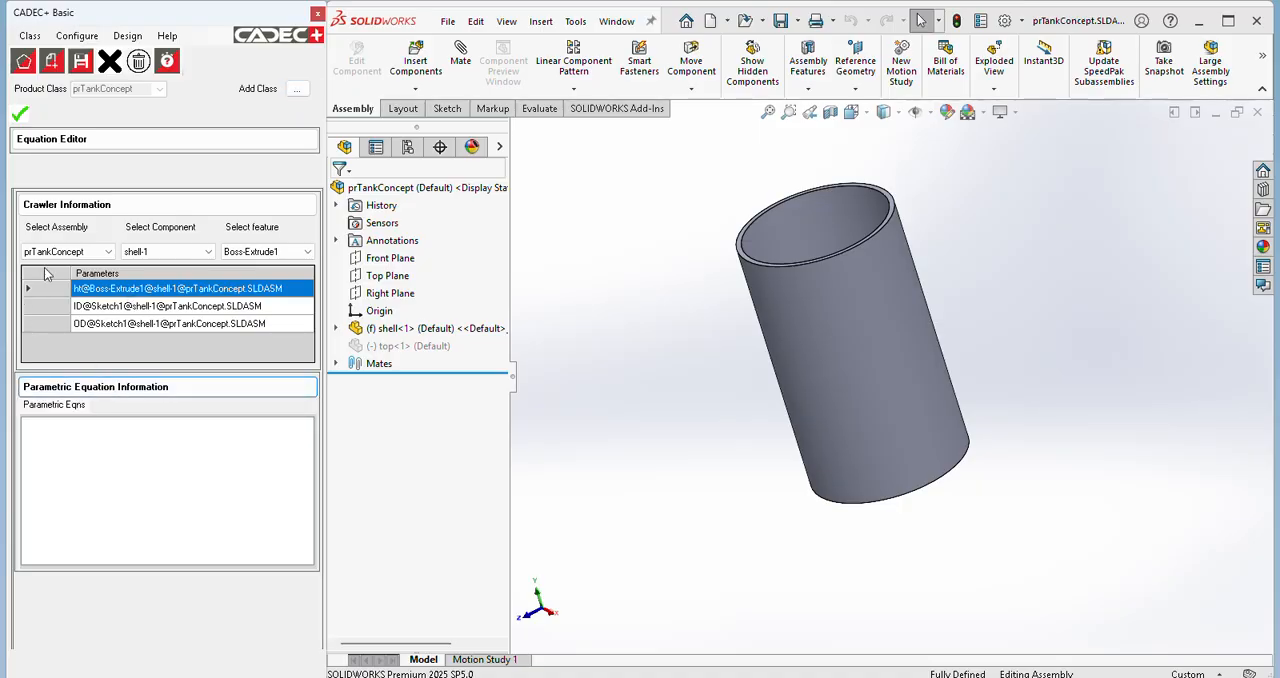
{"action": "left_click", "coordinate": [74, 145]}
{"action": "left_click", "coordinate": [18, 178]}
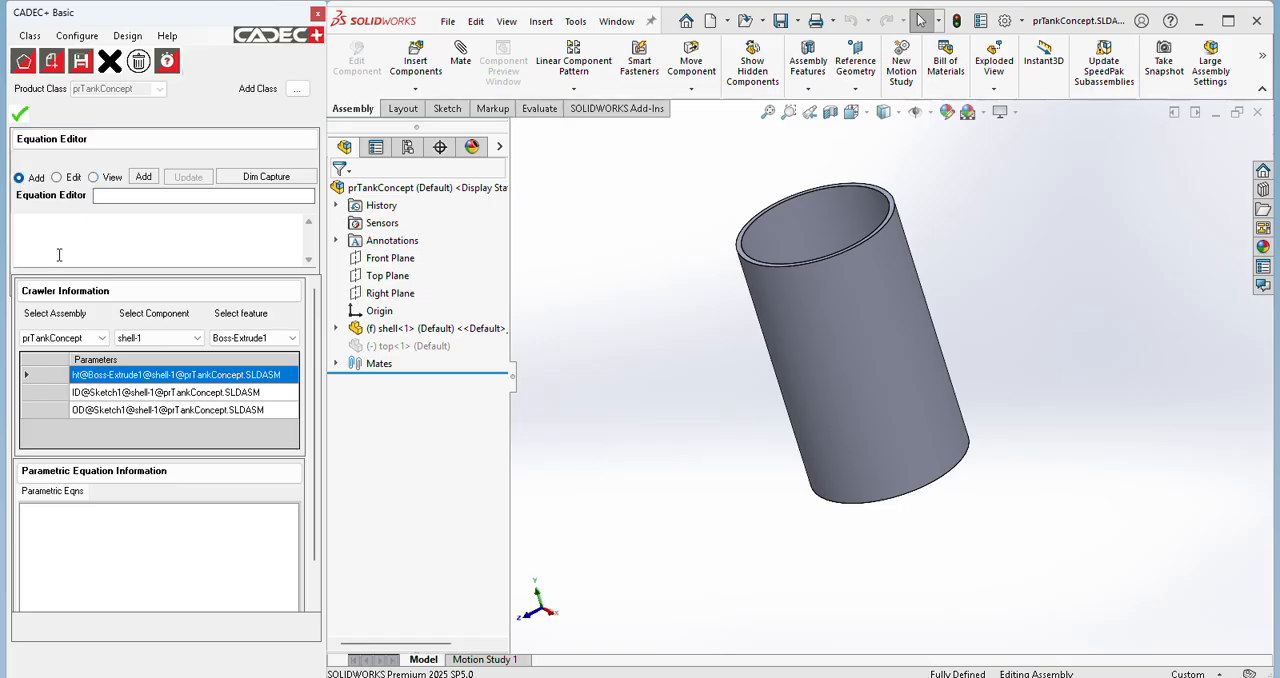
{"action": "double_click", "coordinate": [110, 385]}
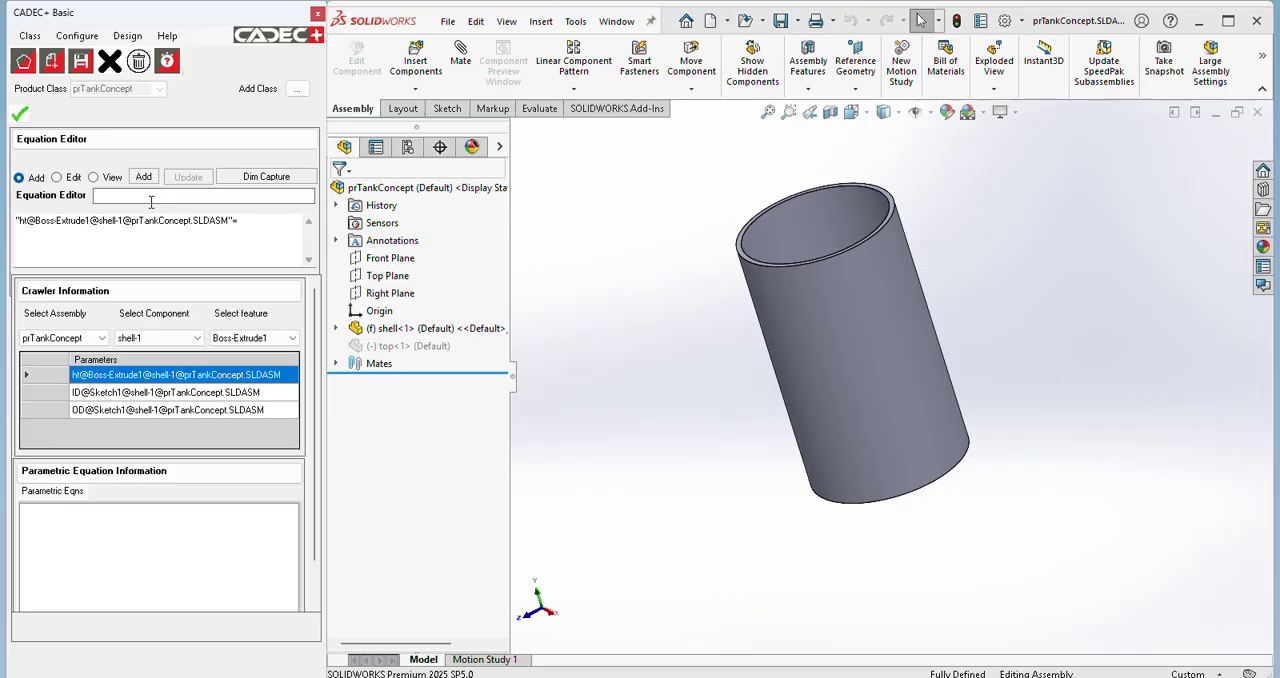
{"action": "left_click", "coordinate": [151, 197]}
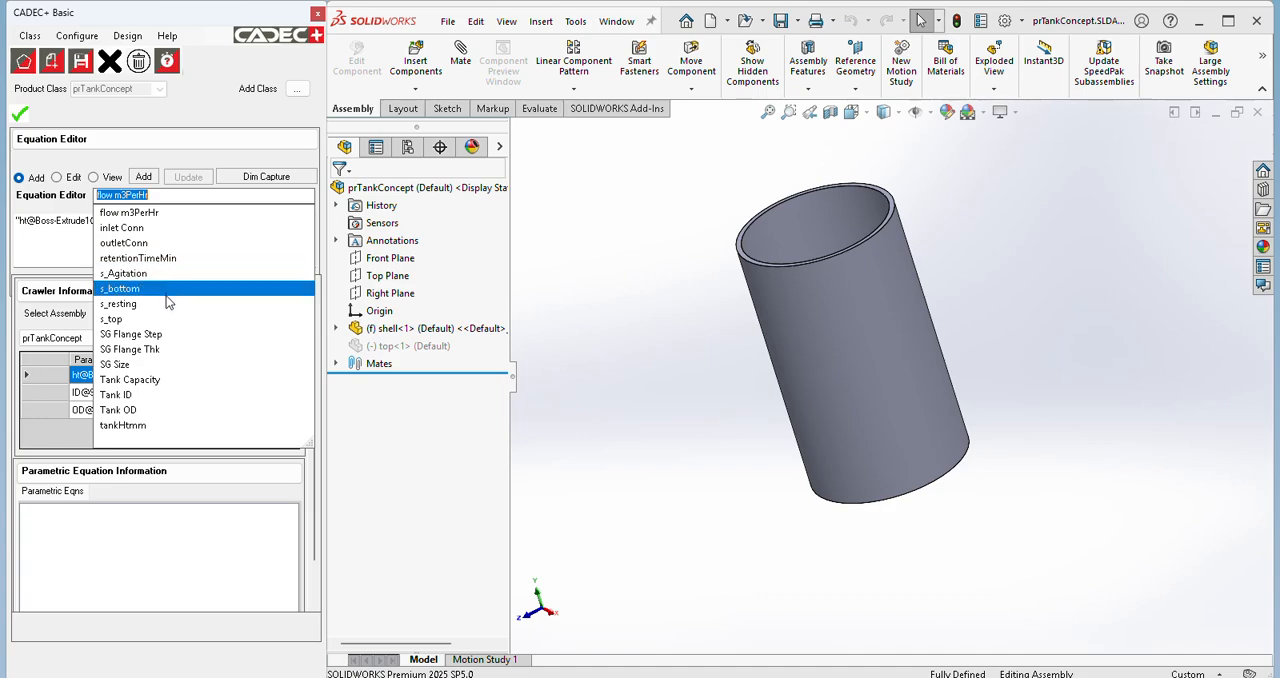
{"action": "left_click", "coordinate": [150, 426]}
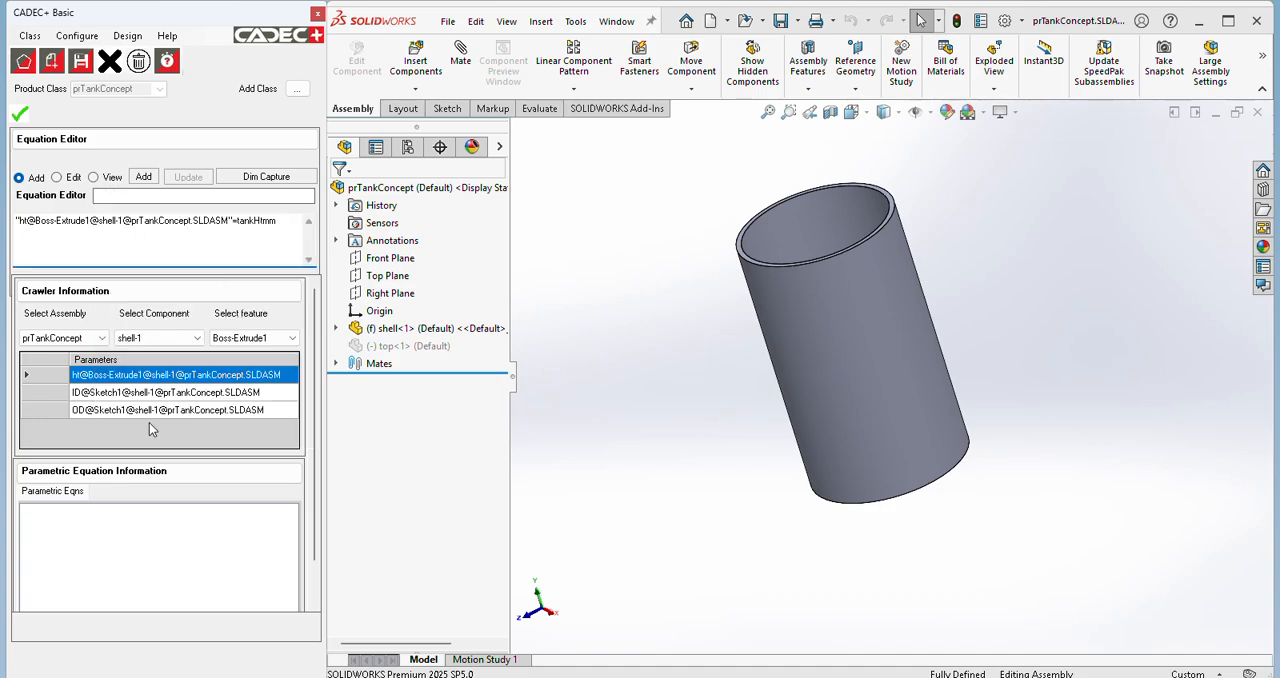
{"action": "left_click", "coordinate": [144, 178]}
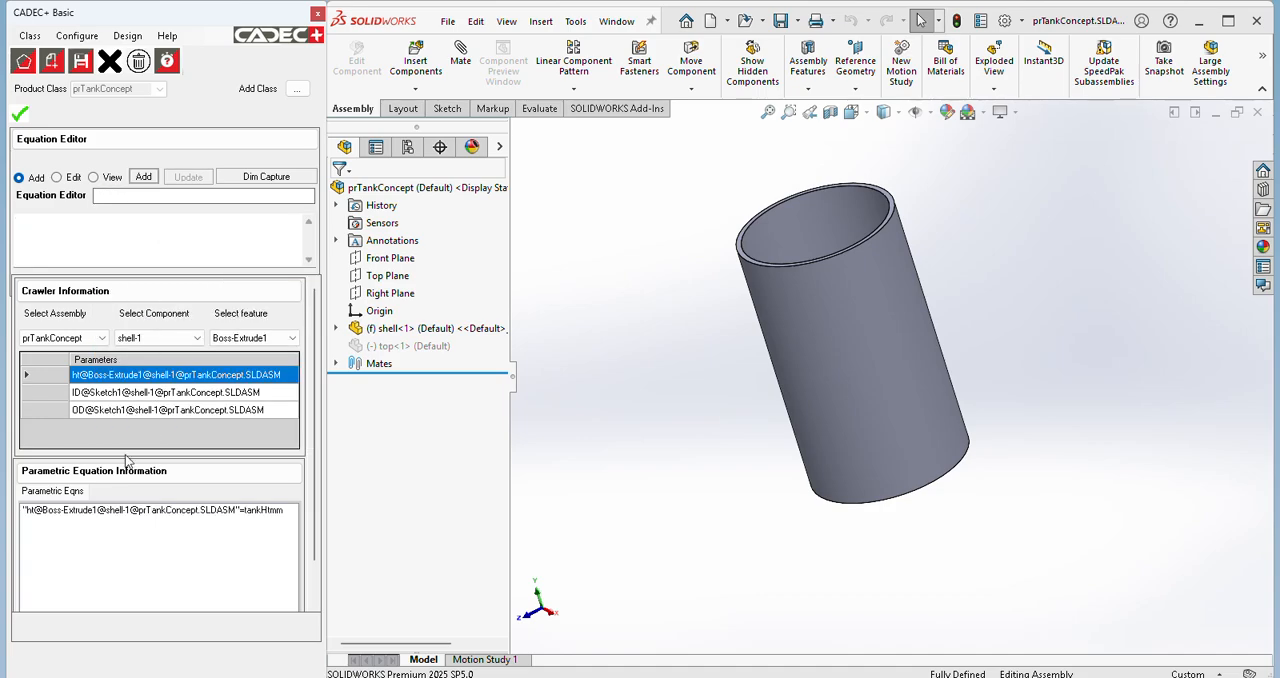
Step: Link the shell's ID to Tank ID and the shell's OD and top's od to Tank OD, then accept the equations
{"action": "left_click", "coordinate": [91, 398]}
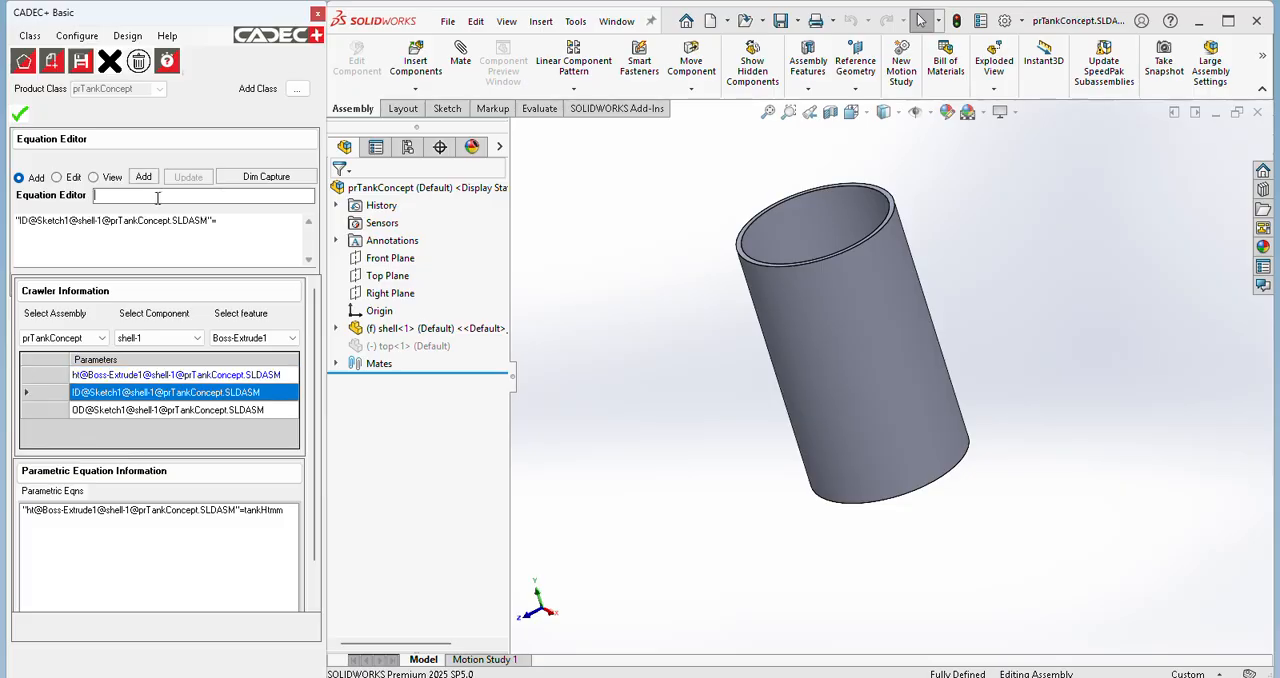
{"action": "left_click", "coordinate": [157, 197]}
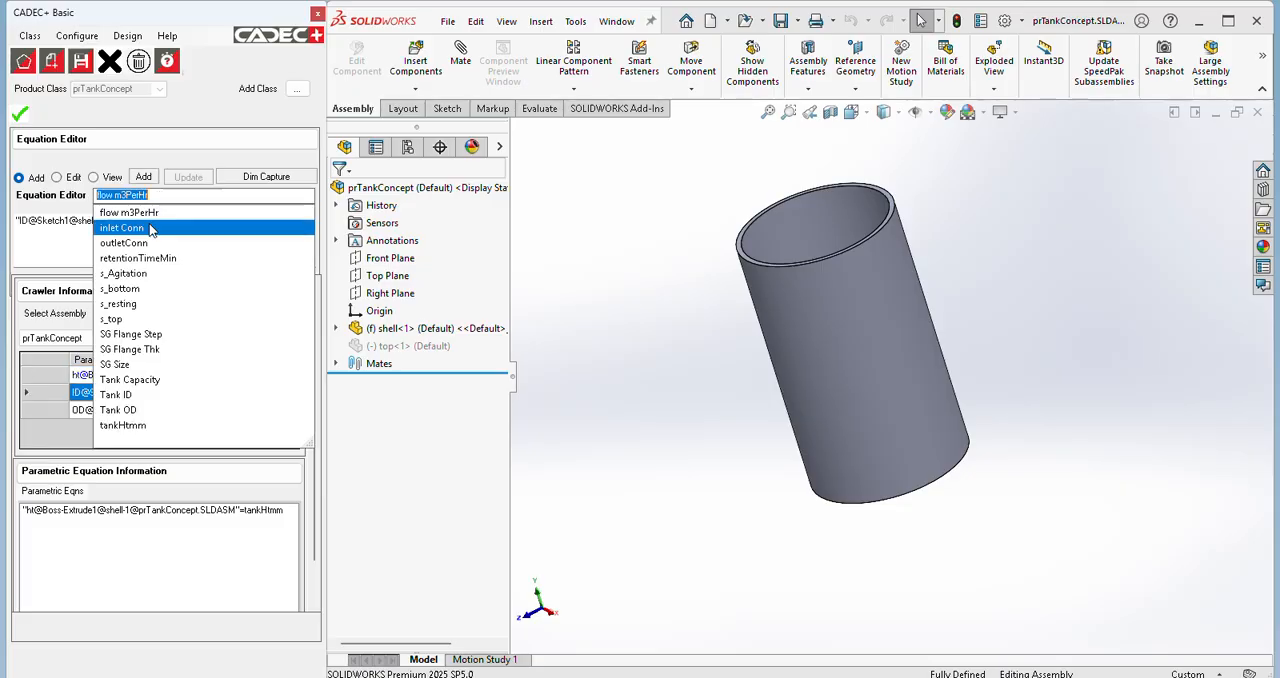
{"action": "left_click", "coordinate": [136, 396]}
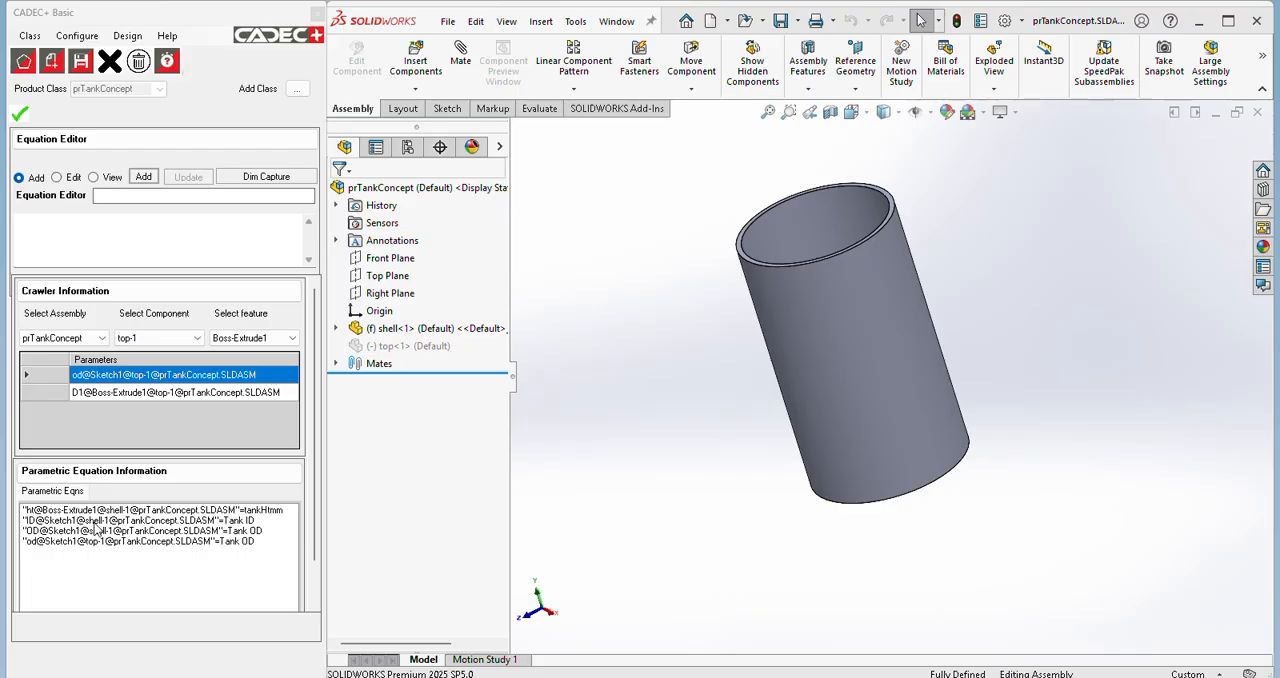
{"action": "left_click", "coordinate": [24, 118]}
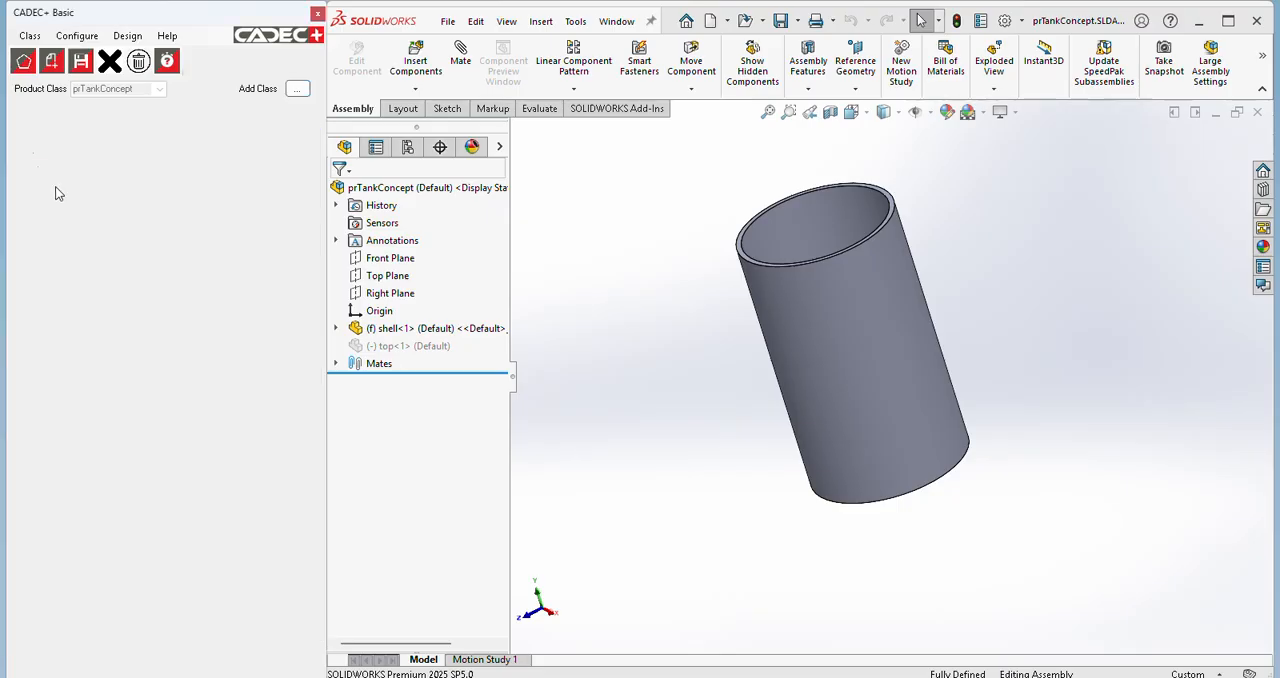
Step: Start a new design of the prTankConcept product class with the layout ID prTank2502
{"action": "left_click", "coordinate": [80, 37]}
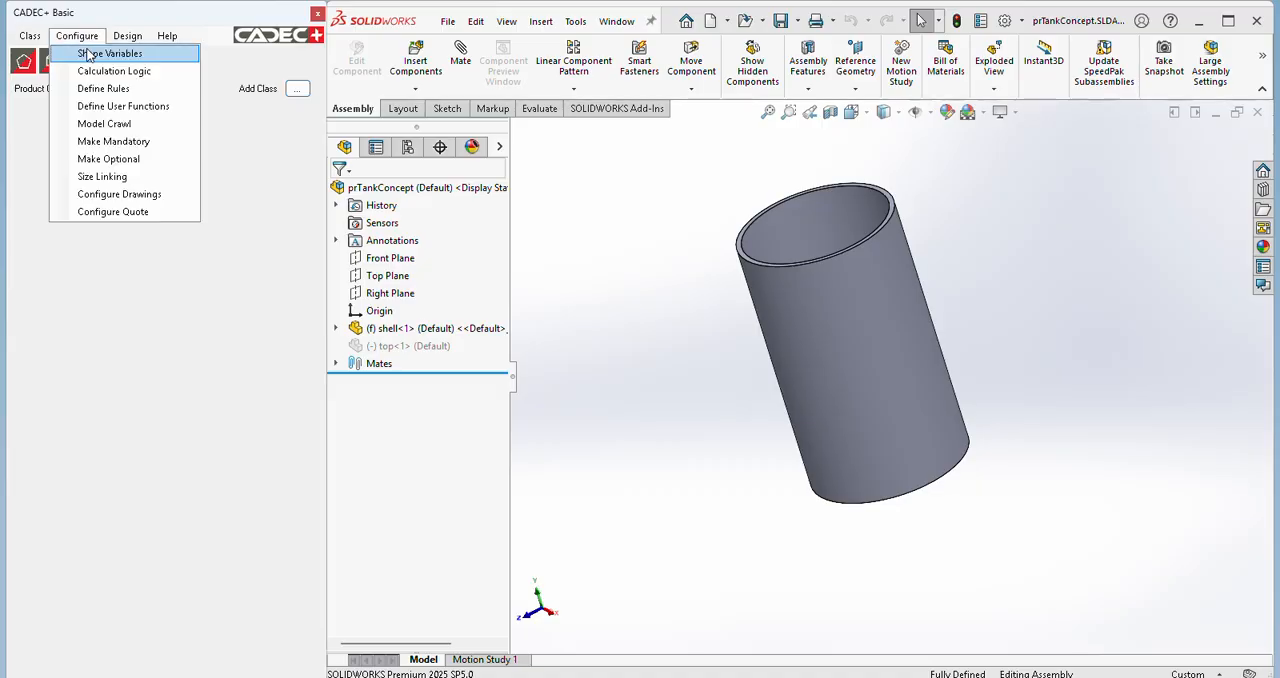
{"action": "left_click", "coordinate": [130, 202]}
{"action": "left_click", "coordinate": [127, 36]}
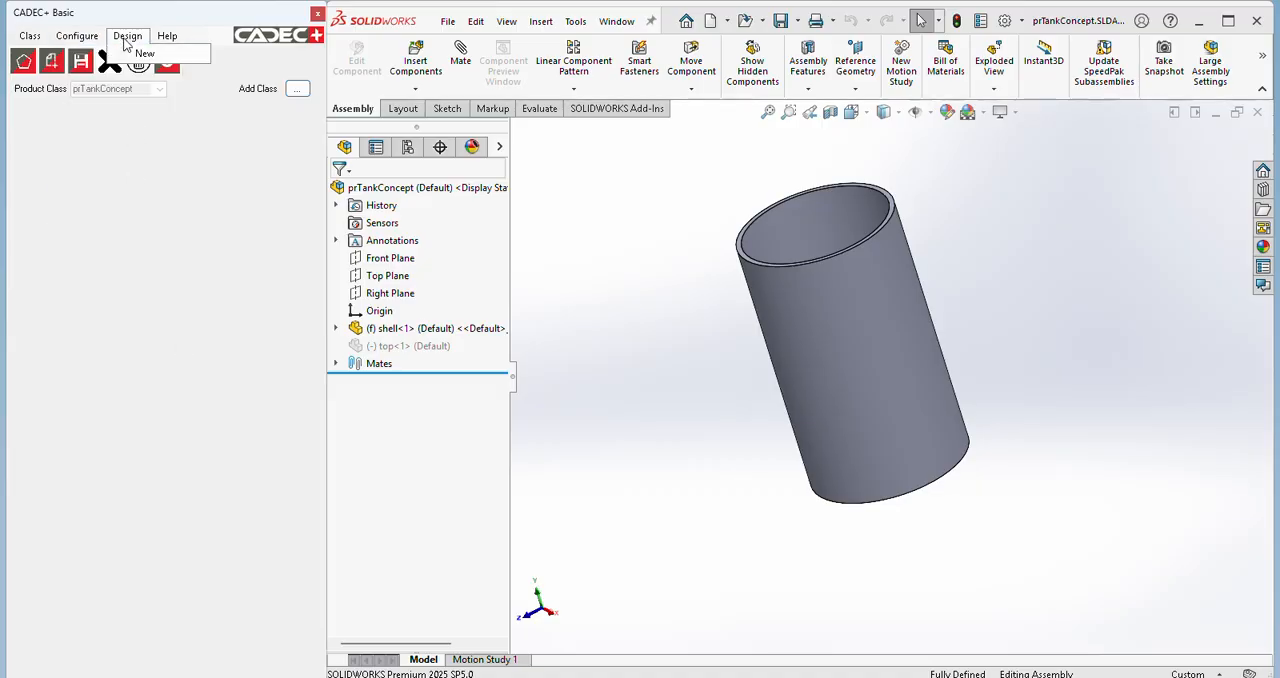
{"action": "left_click", "coordinate": [145, 54]}
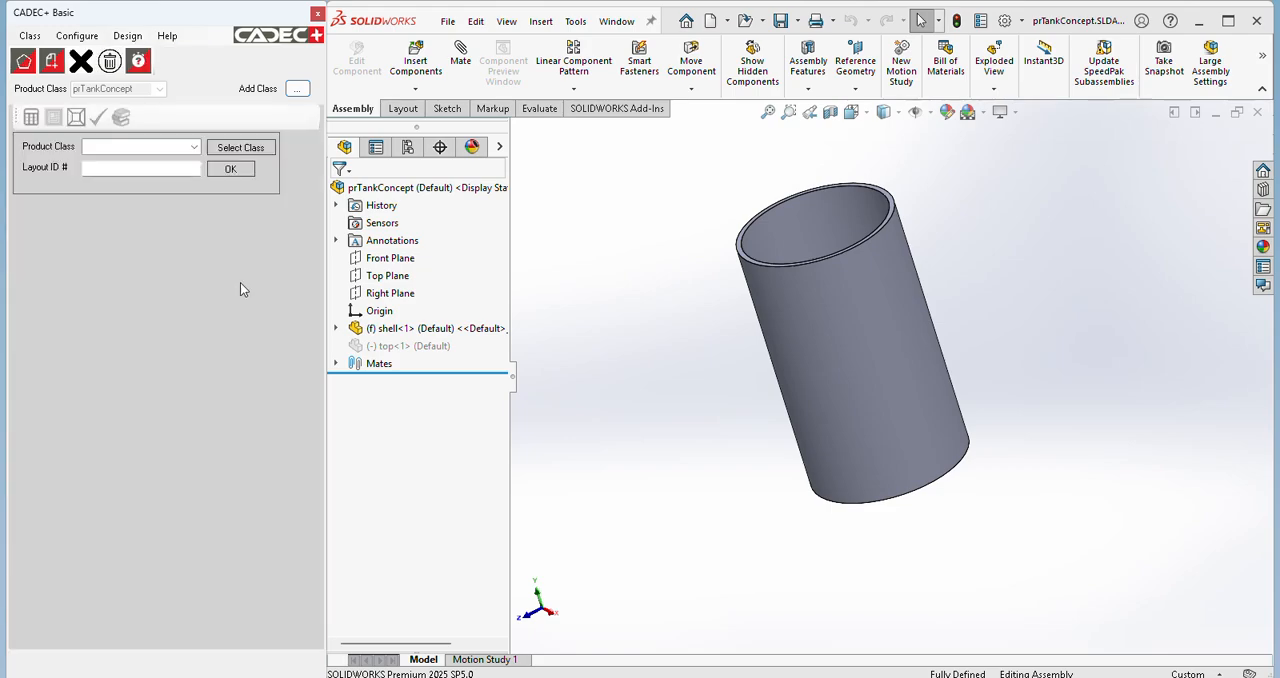
{"action": "left_click", "coordinate": [194, 147]}
{"action": "left_click", "coordinate": [140, 157]}
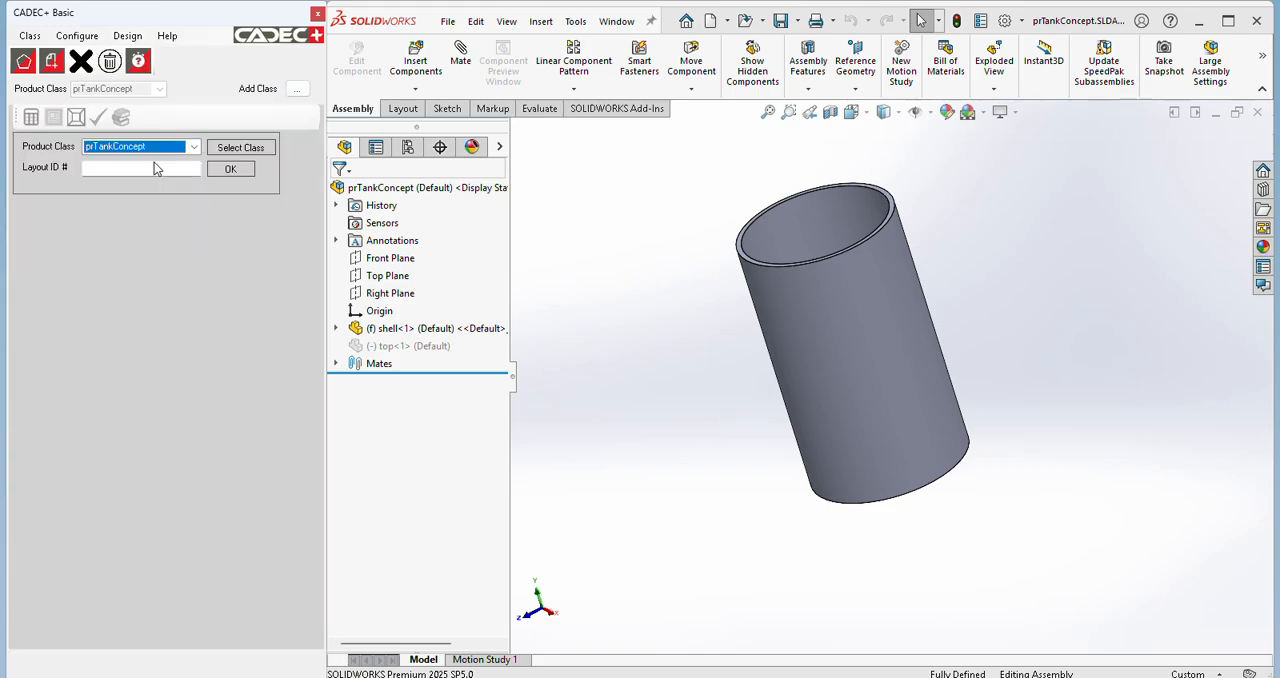
{"action": "left_click", "coordinate": [151, 170]}
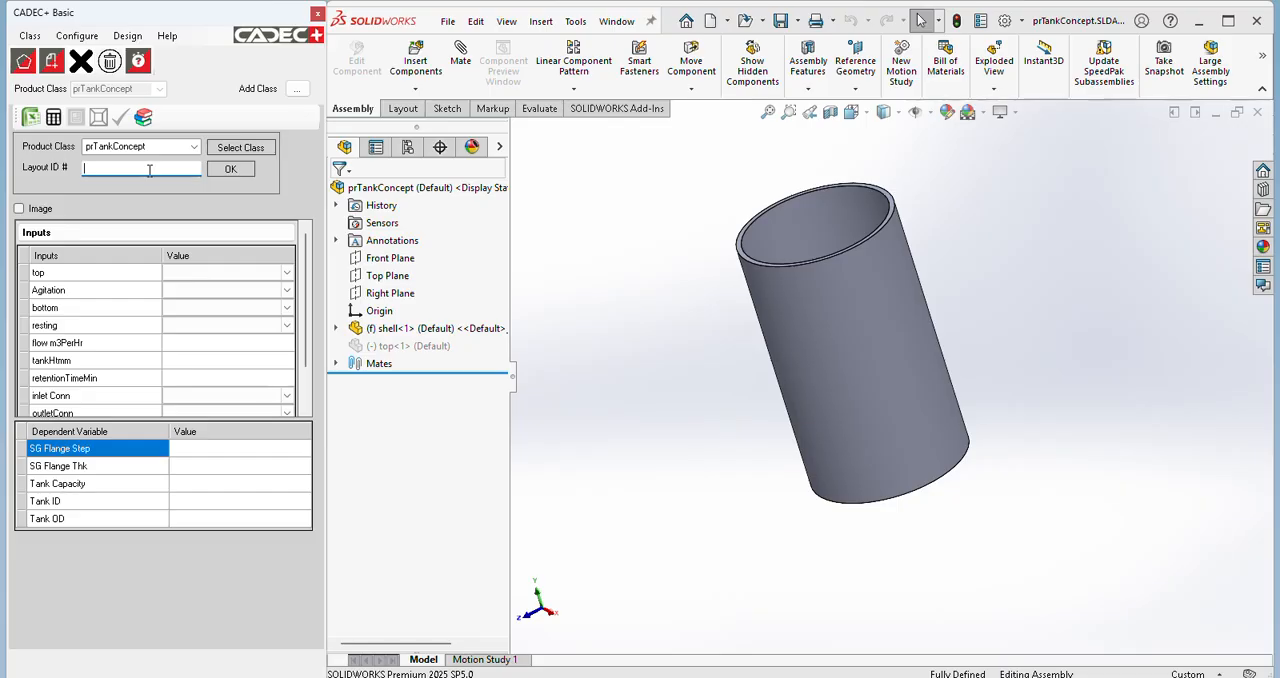
{"action": "type", "text": "prTank2502"}
{"action": "left_click", "coordinate": [225, 170]}
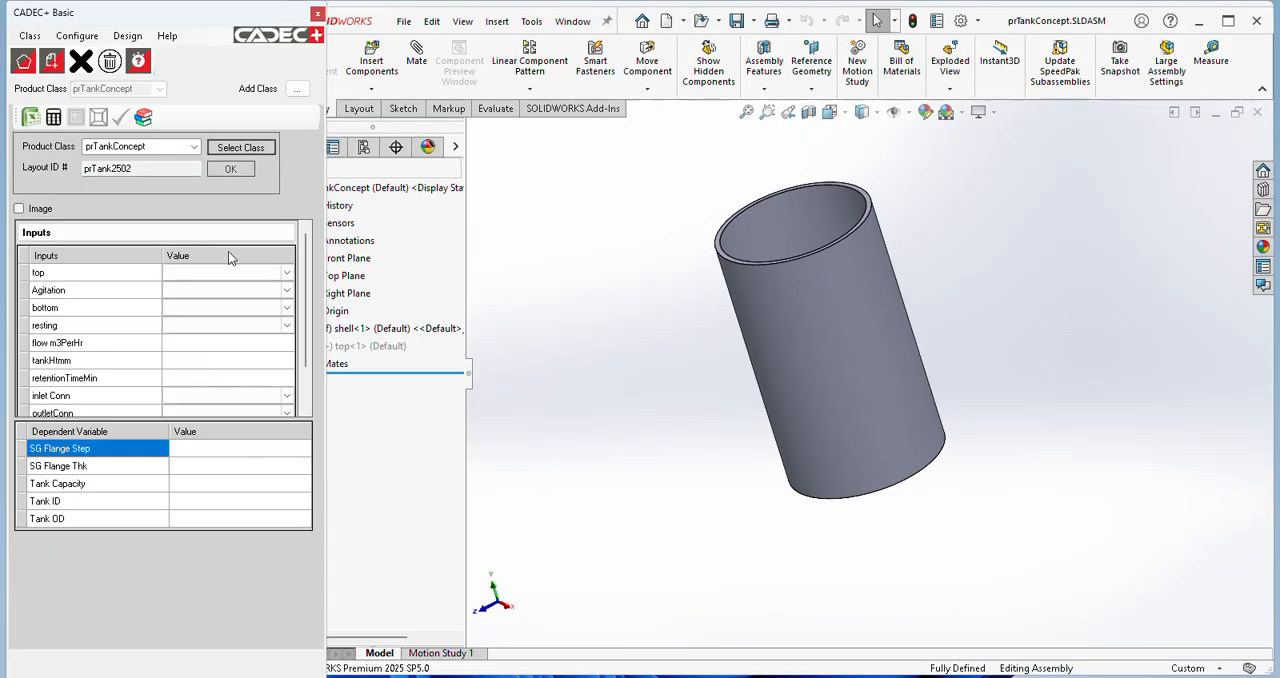
Step: Fill the new design's inputs from existing layout prTank_2501, calculate the dependent variables and update the tank model
{"action": "left_click", "coordinate": [143, 117]}
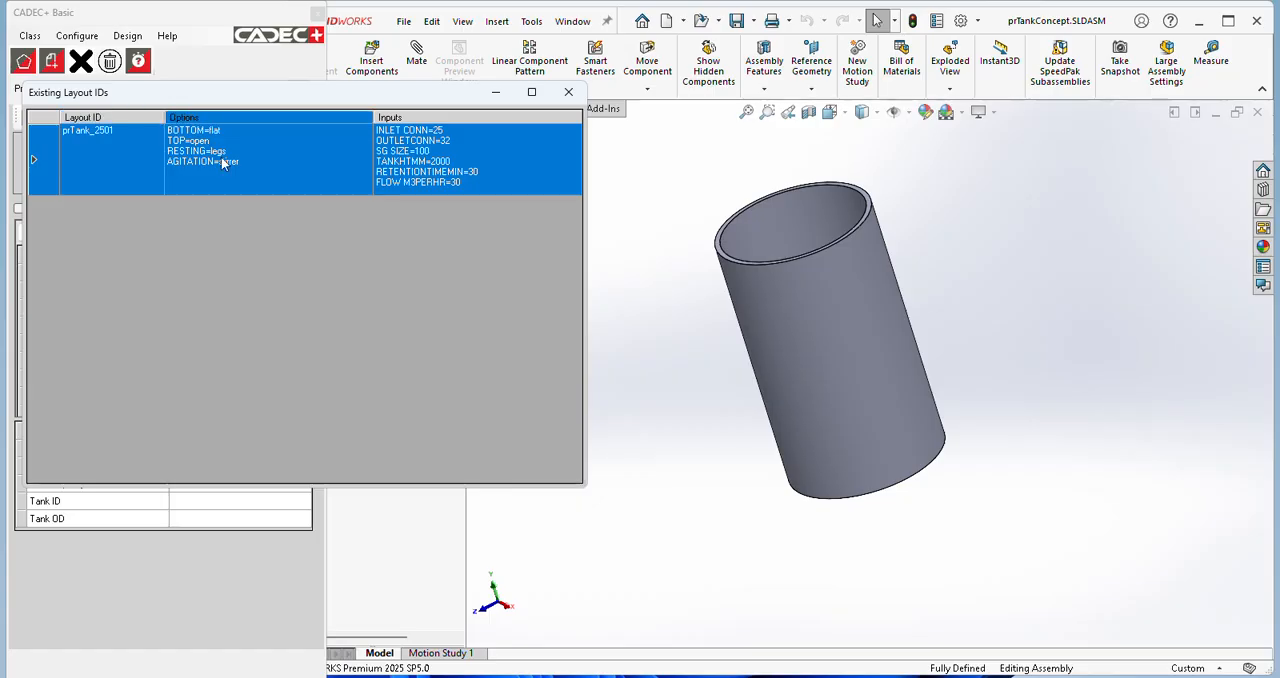
{"action": "double_click", "coordinate": [187, 158]}
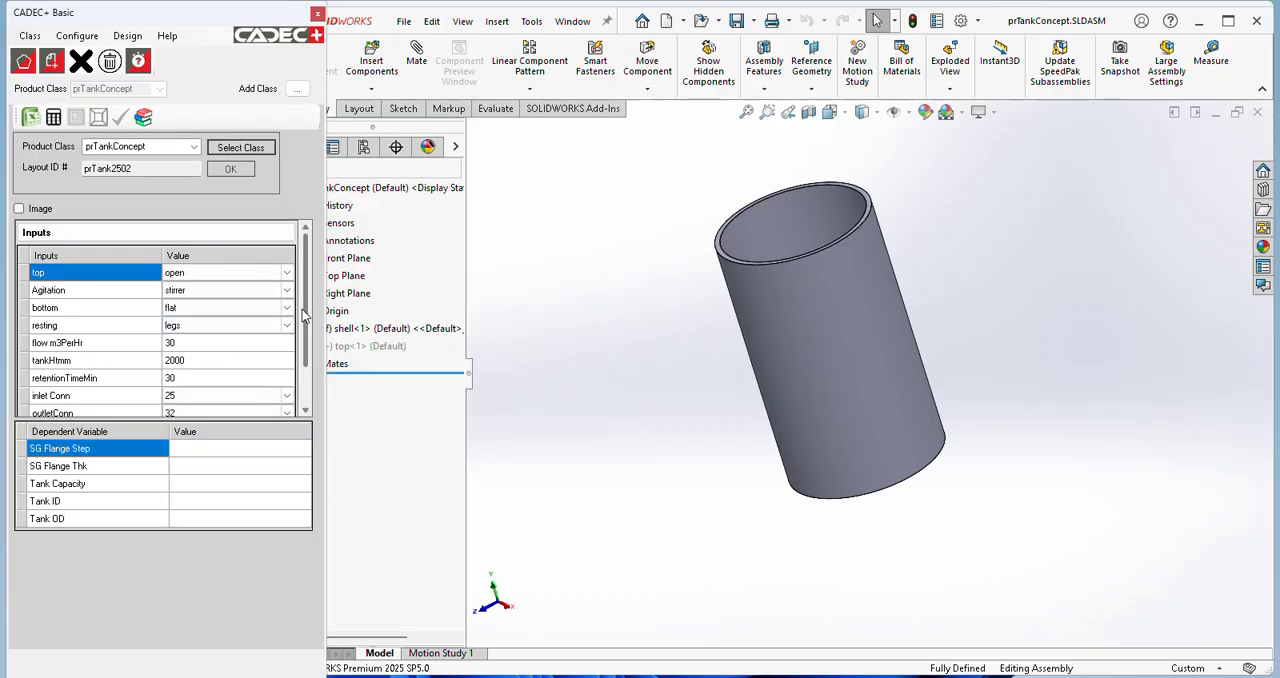
{"action": "scroll", "coordinate": [240, 395], "scroll_direction": "down", "scroll_amount": 1}
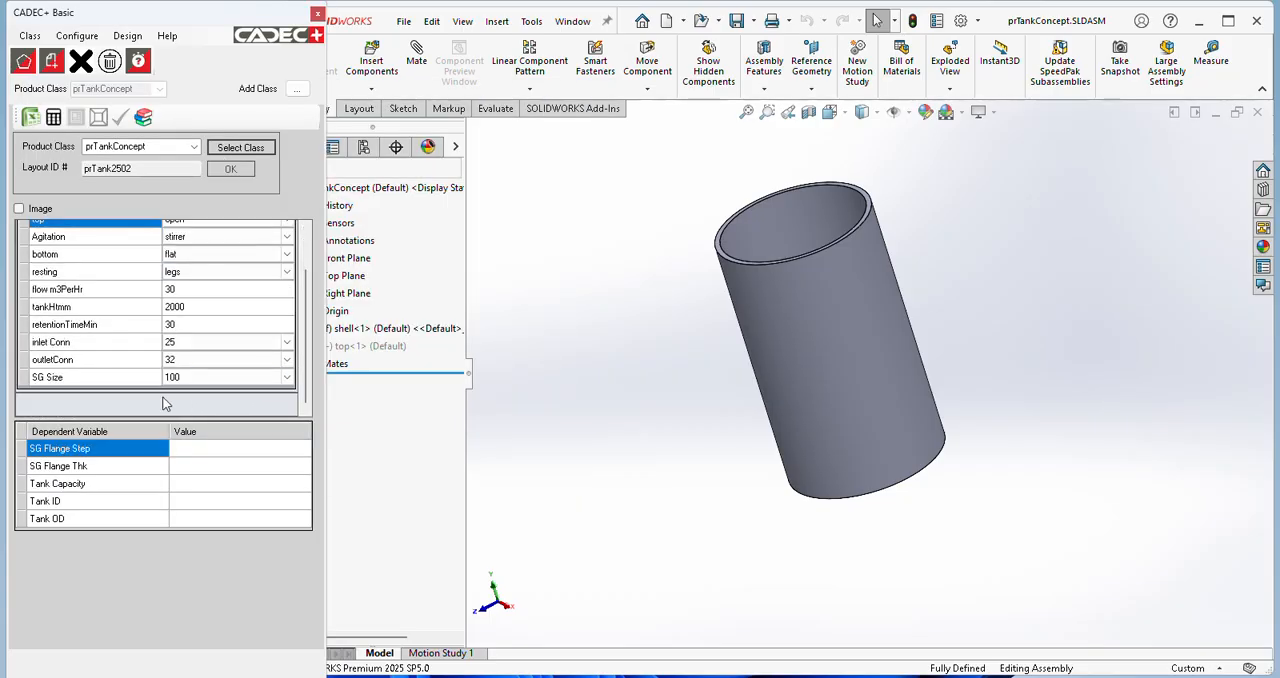
{"action": "left_click", "coordinate": [53, 117]}
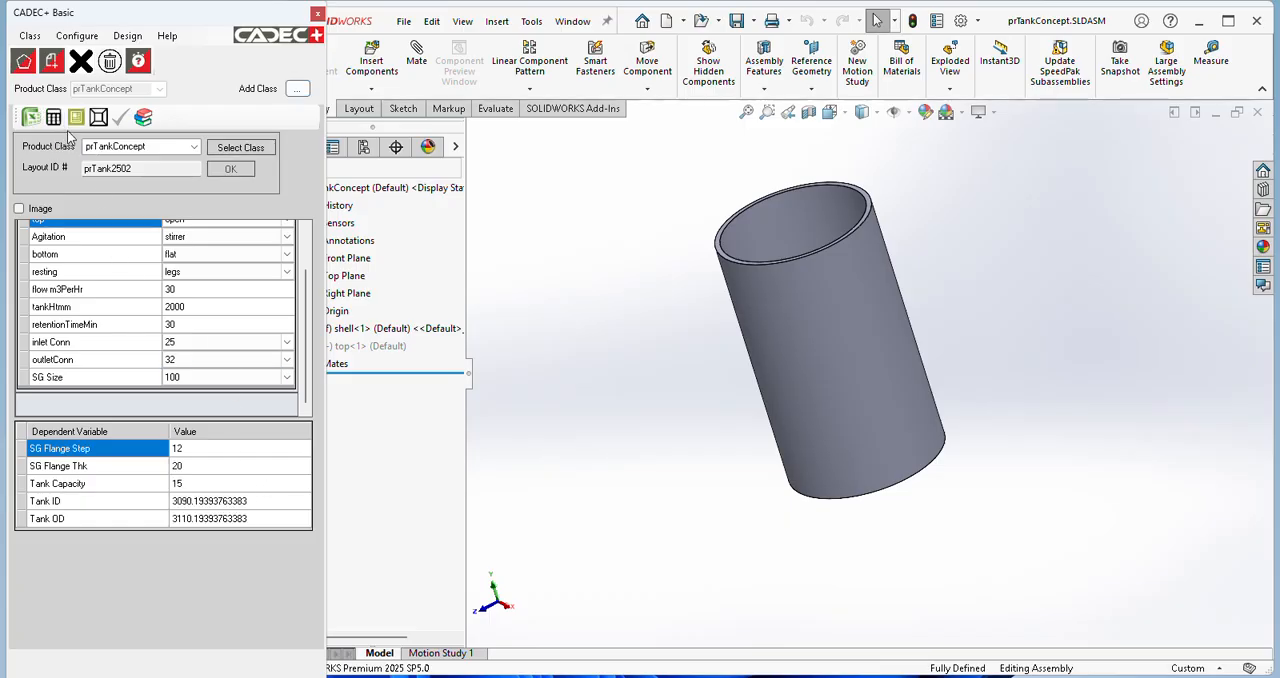
{"action": "left_click", "coordinate": [98, 117]}
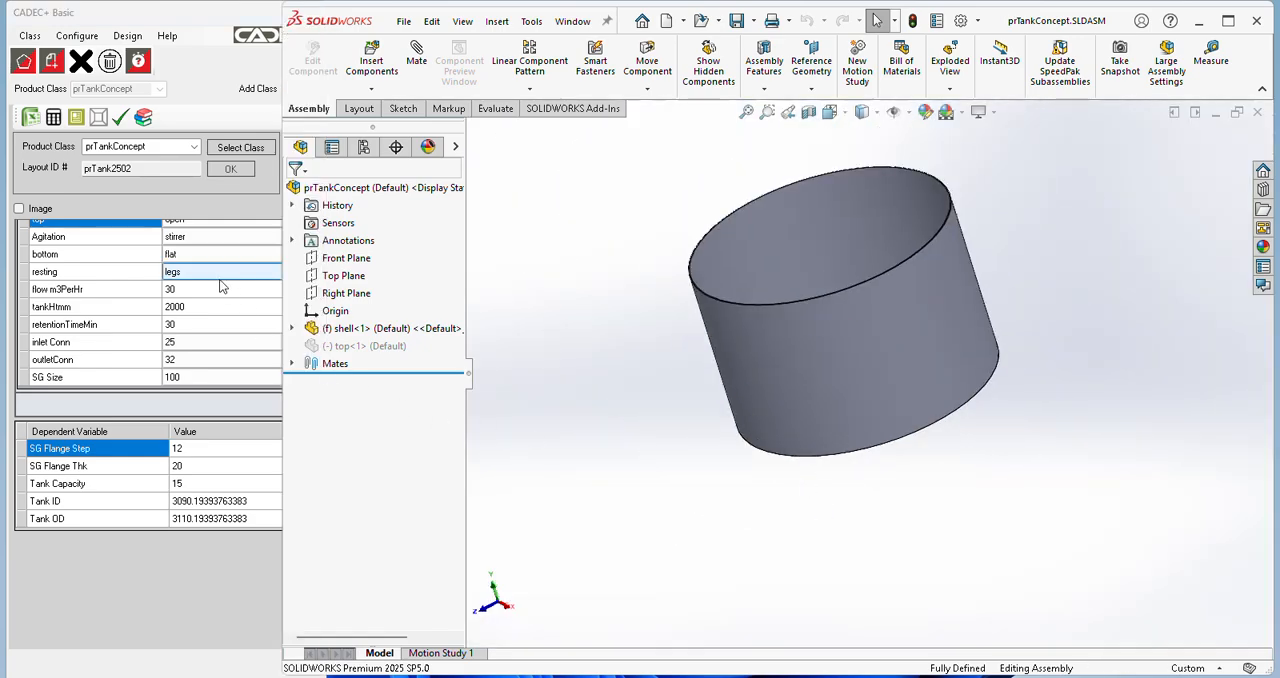
{"action": "scroll", "coordinate": [239, 296], "scroll_direction": "up", "scroll_amount": 3}
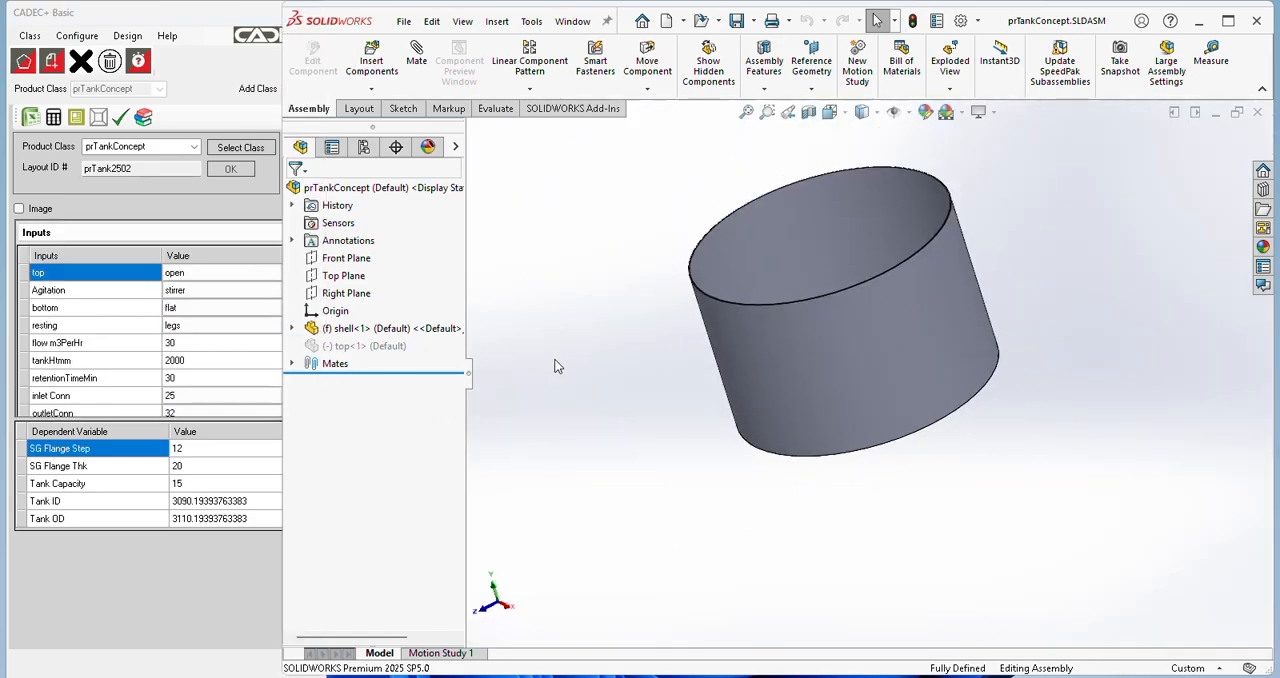
Step: Check the shell's diameter and height dimensions against the calculated Tank ID, Tank OD and tankHtmm, then close the assembly
{"action": "left_click", "coordinate": [774, 339]}
{"action": "middle_click_drag", "start_coordinate": [774, 339], "coordinate": [829, 362]}
{"action": "scroll", "coordinate": [922, 378], "scroll_direction": "down", "scroll_amount": 3}
{"action": "middle_click_drag", "start_coordinate": [921, 378], "coordinate": [902, 362]}
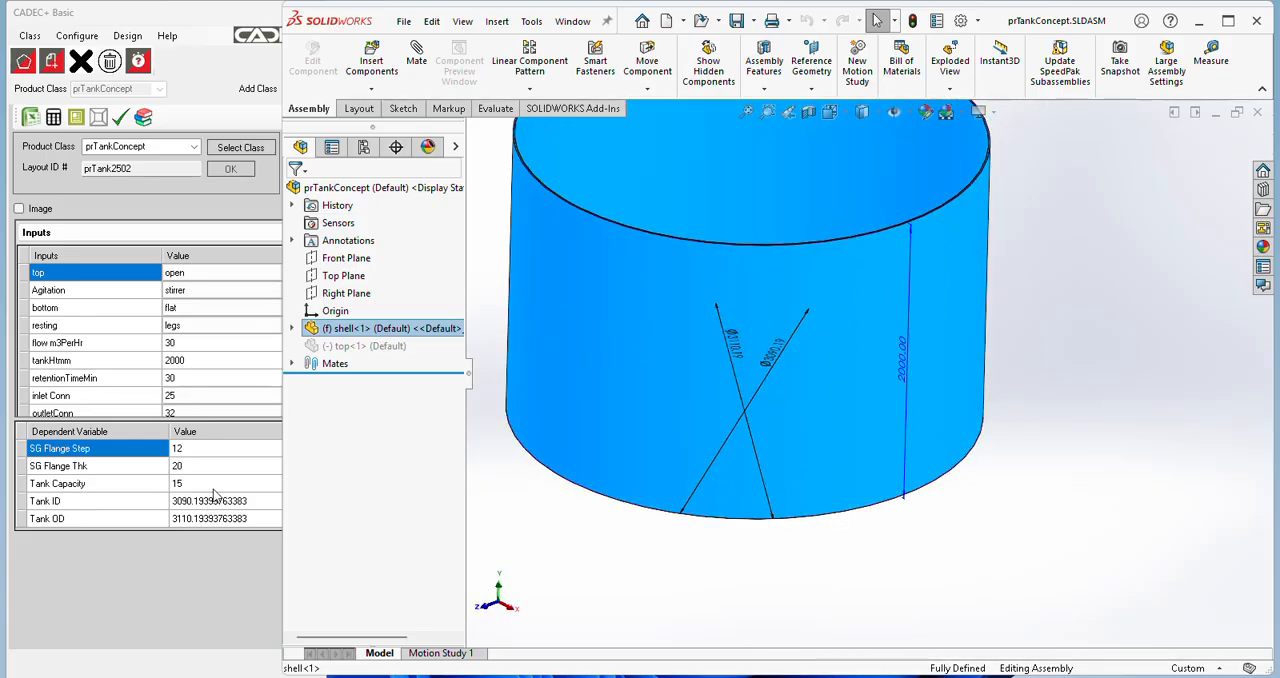
{"action": "scroll", "coordinate": [779, 375], "scroll_direction": "down", "scroll_amount": 3}
{"action": "middle_click_drag", "start_coordinate": [779, 375], "coordinate": [764, 397]}
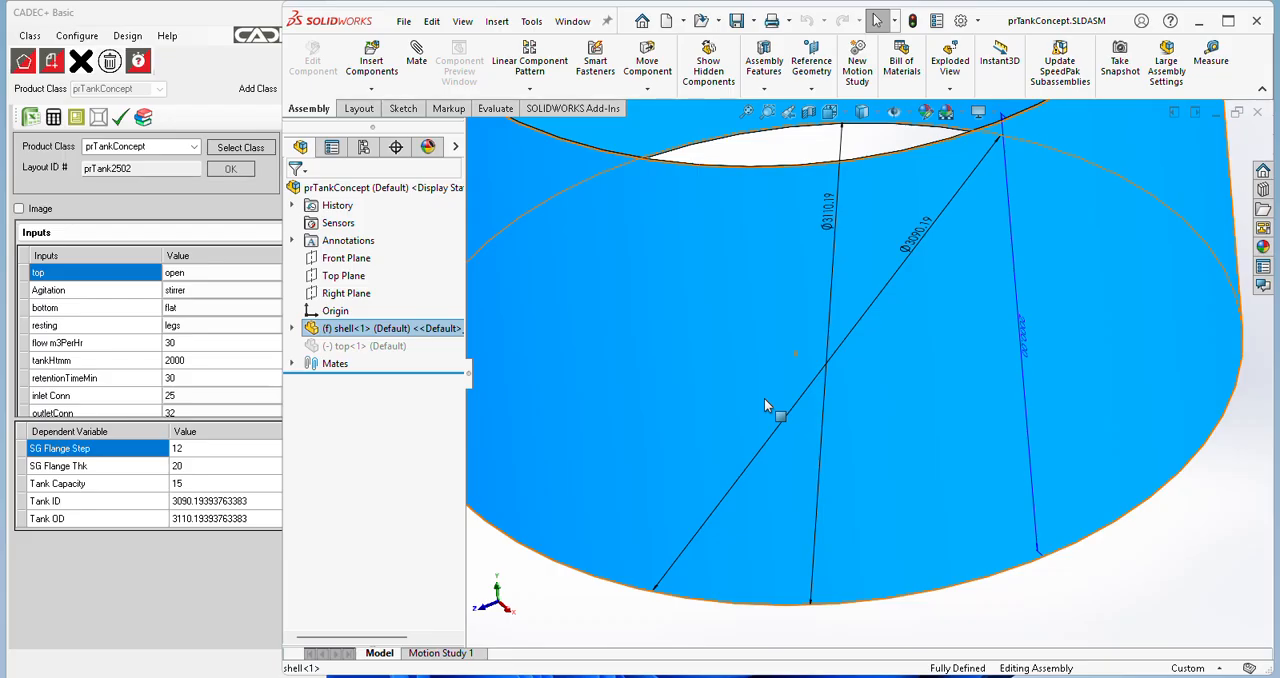
{"action": "scroll", "coordinate": [1125, 260], "scroll_direction": "up", "scroll_amount": 5}
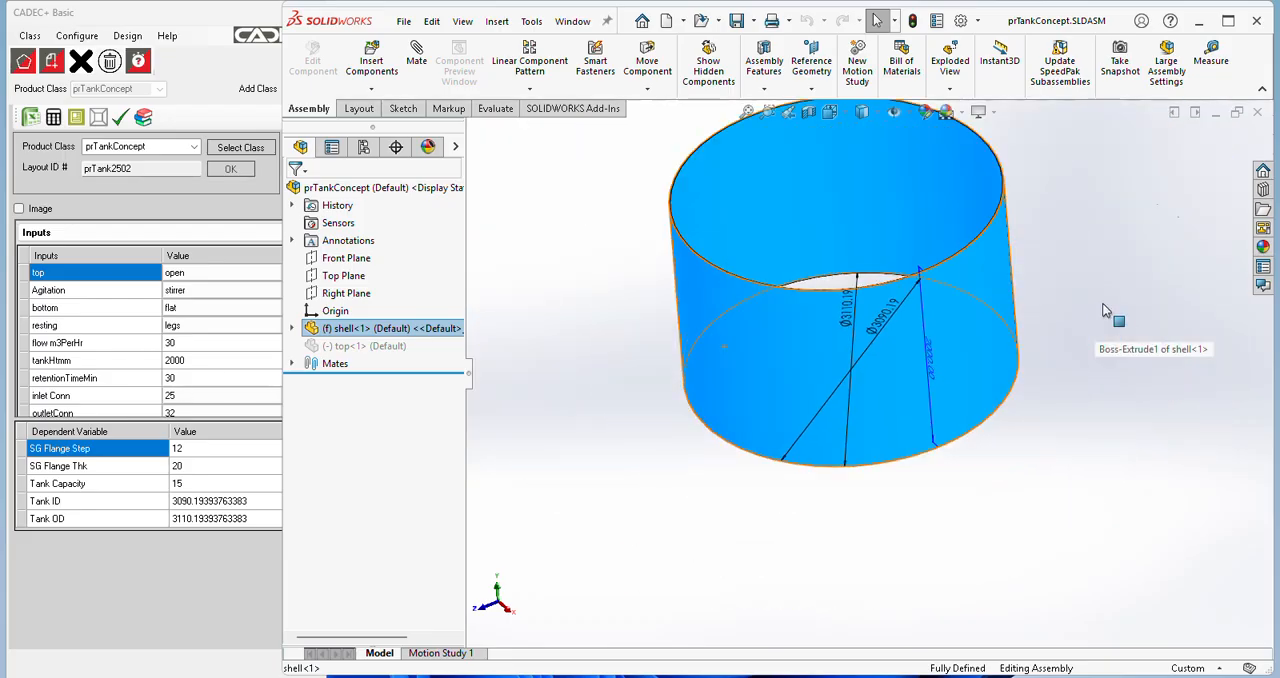
{"action": "left_click", "coordinate": [1257, 113]}
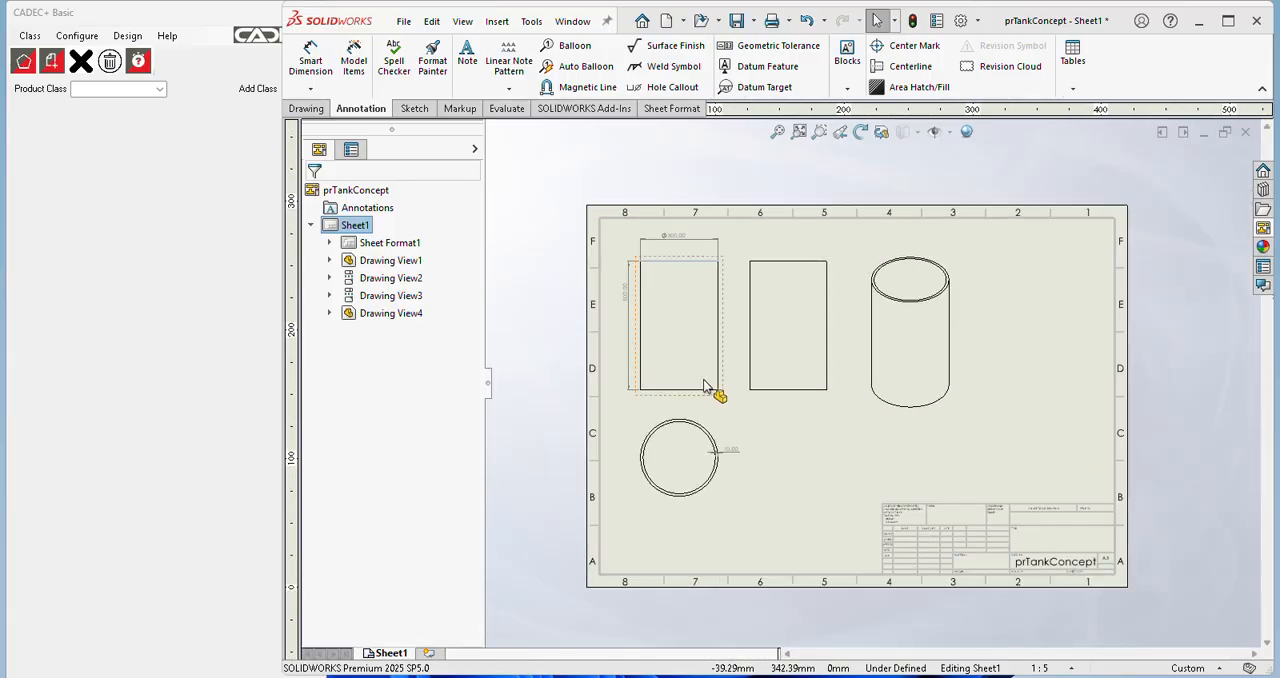
Step: Save the drawing as prTankConcept.SLDDRW in the concept Pr tank folder, then close it
{"action": "left_click", "coordinate": [410, 26]}
{"action": "left_click", "coordinate": [428, 131]}
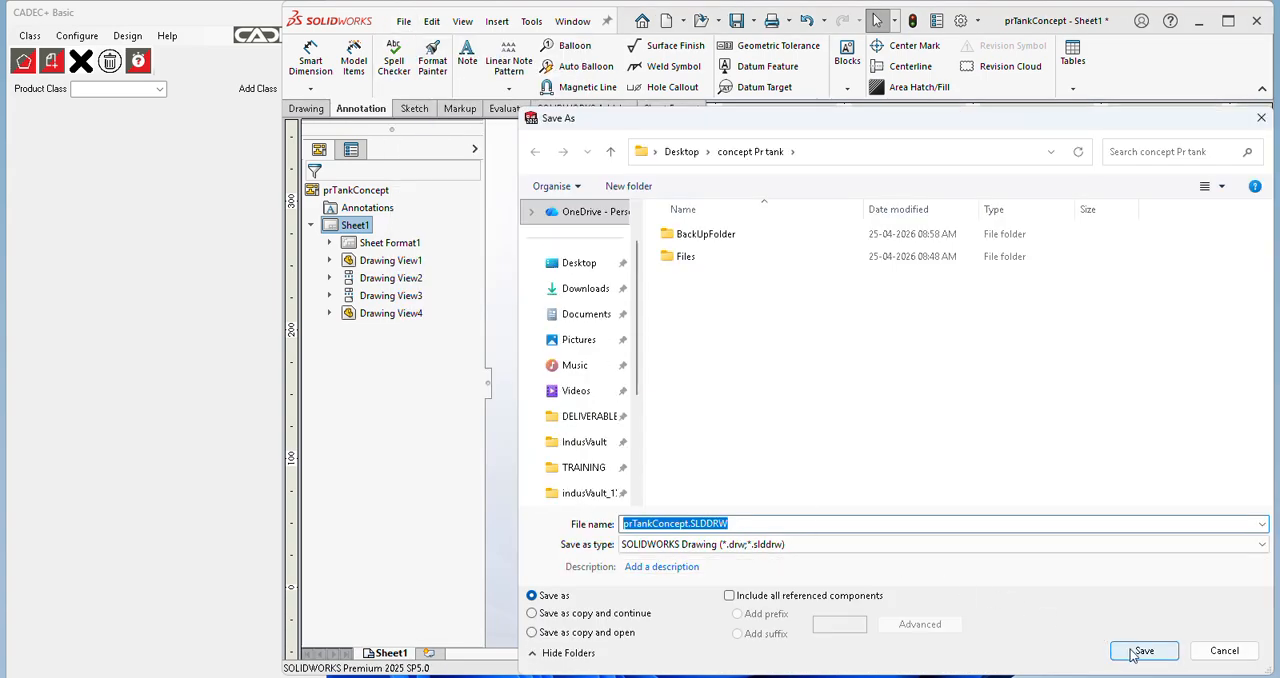
{"action": "left_click", "coordinate": [1140, 651]}
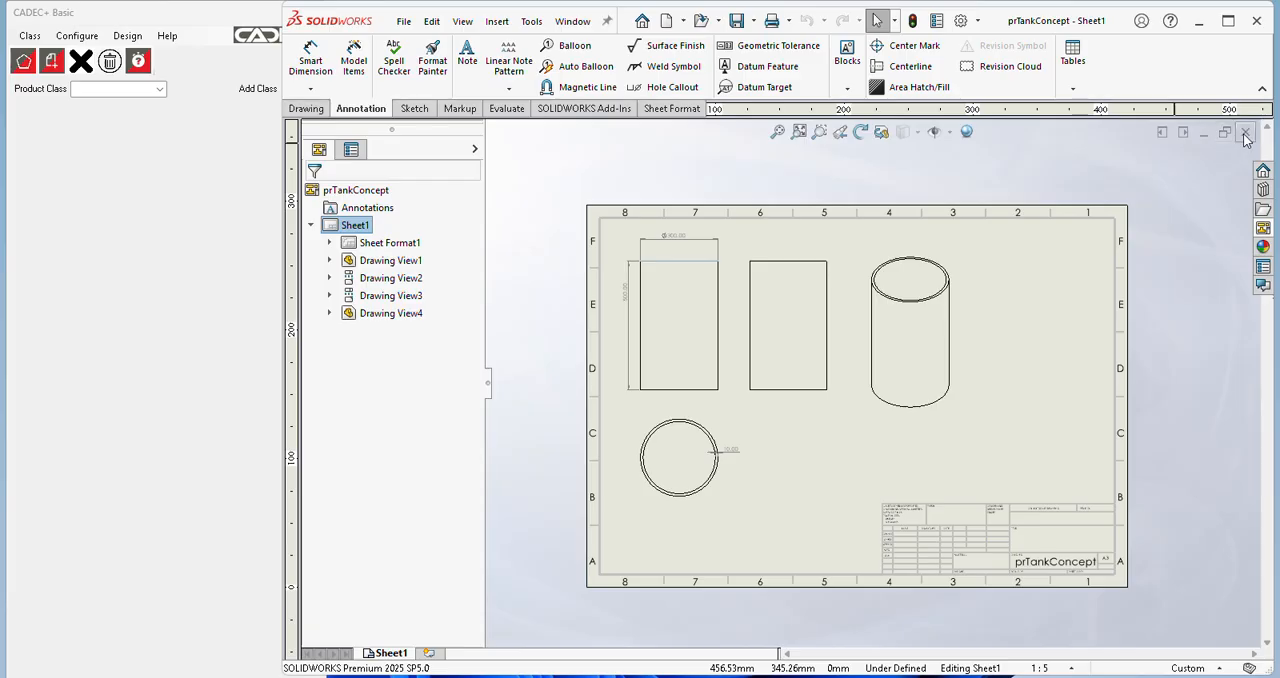
{"action": "key", "text": "ctrl+Tab"}
{"action": "left_click", "coordinate": [1257, 112]}
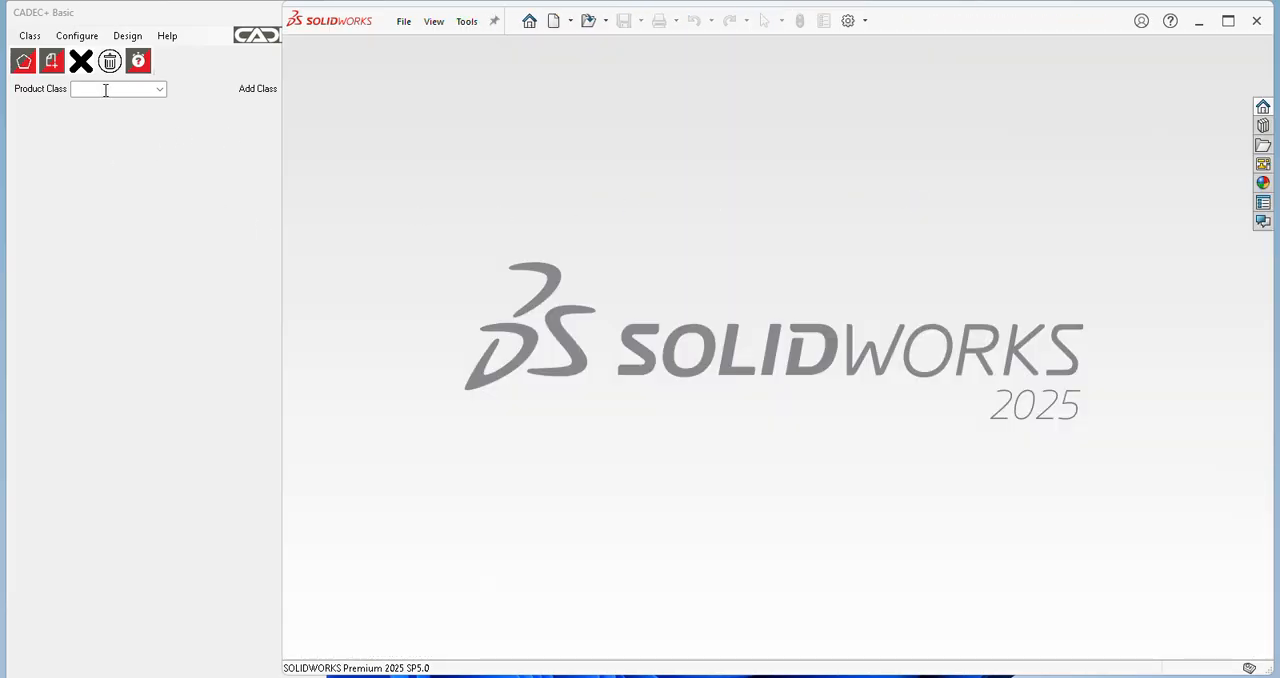
Step: Select the prTankConcept product class and open its drawing configuration with the CADEC+ area widened to show all settings
{"action": "left_click", "coordinate": [159, 89]}
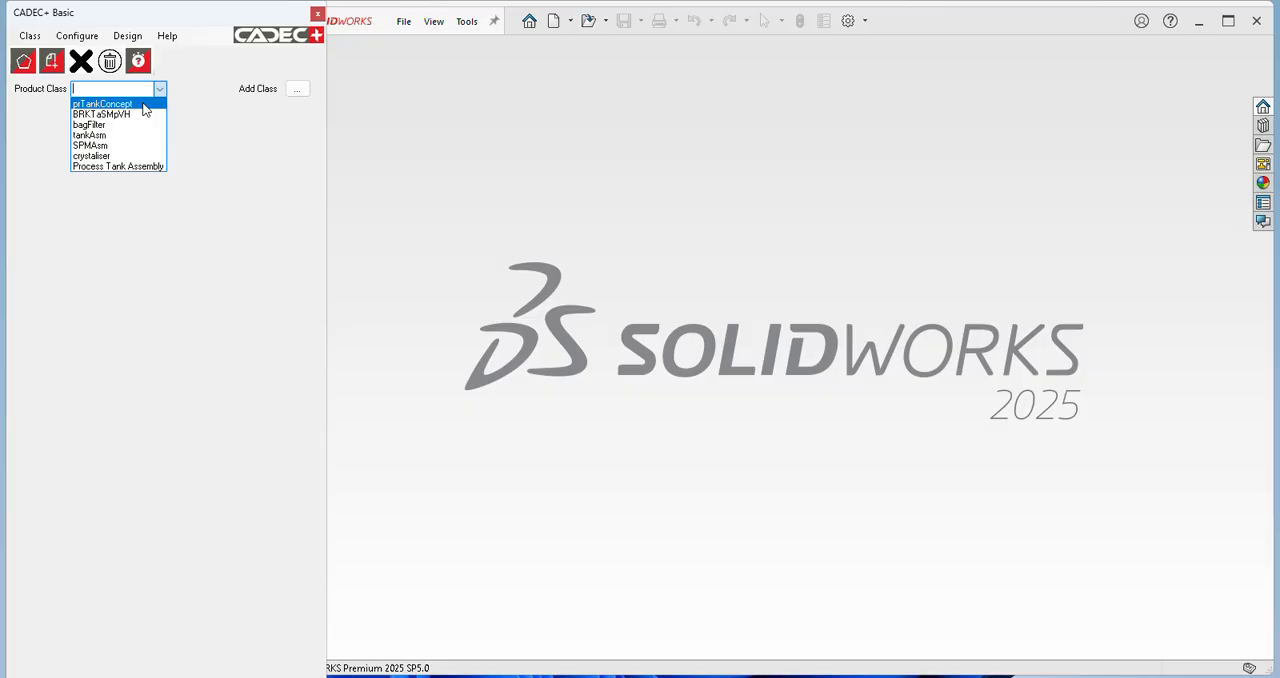
{"action": "left_click", "coordinate": [143, 104]}
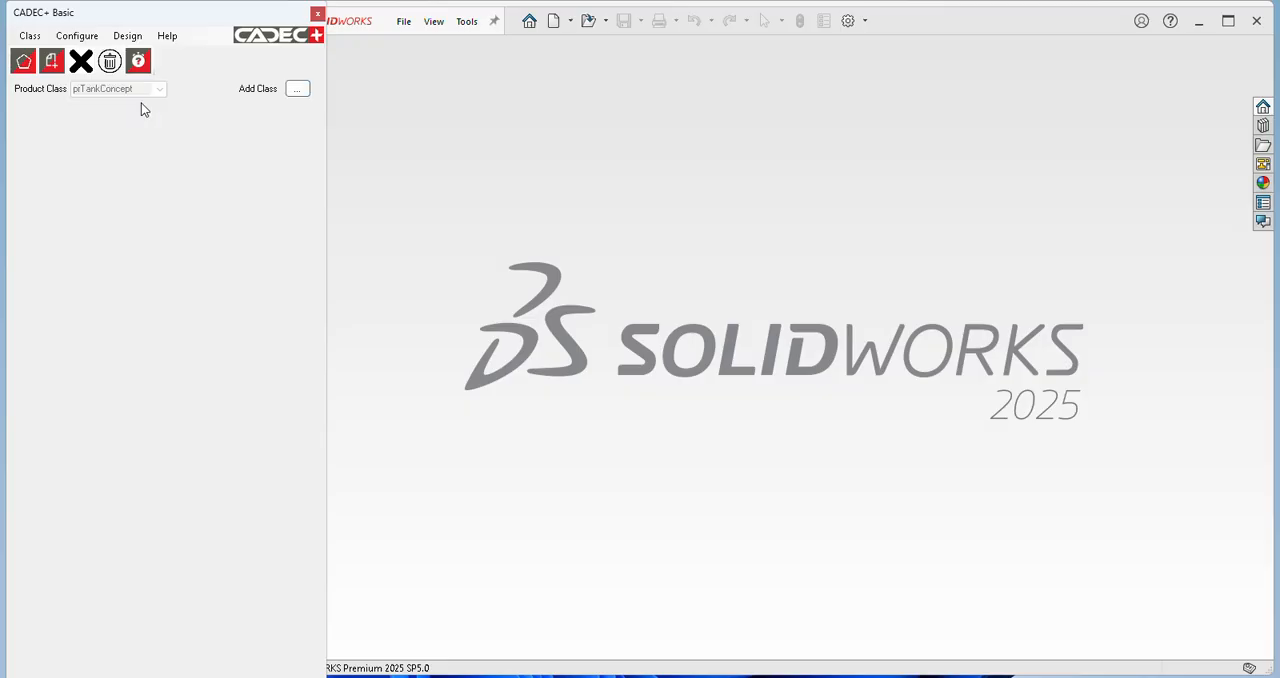
{"action": "left_click", "coordinate": [77, 36]}
{"action": "left_click", "coordinate": [122, 194]}
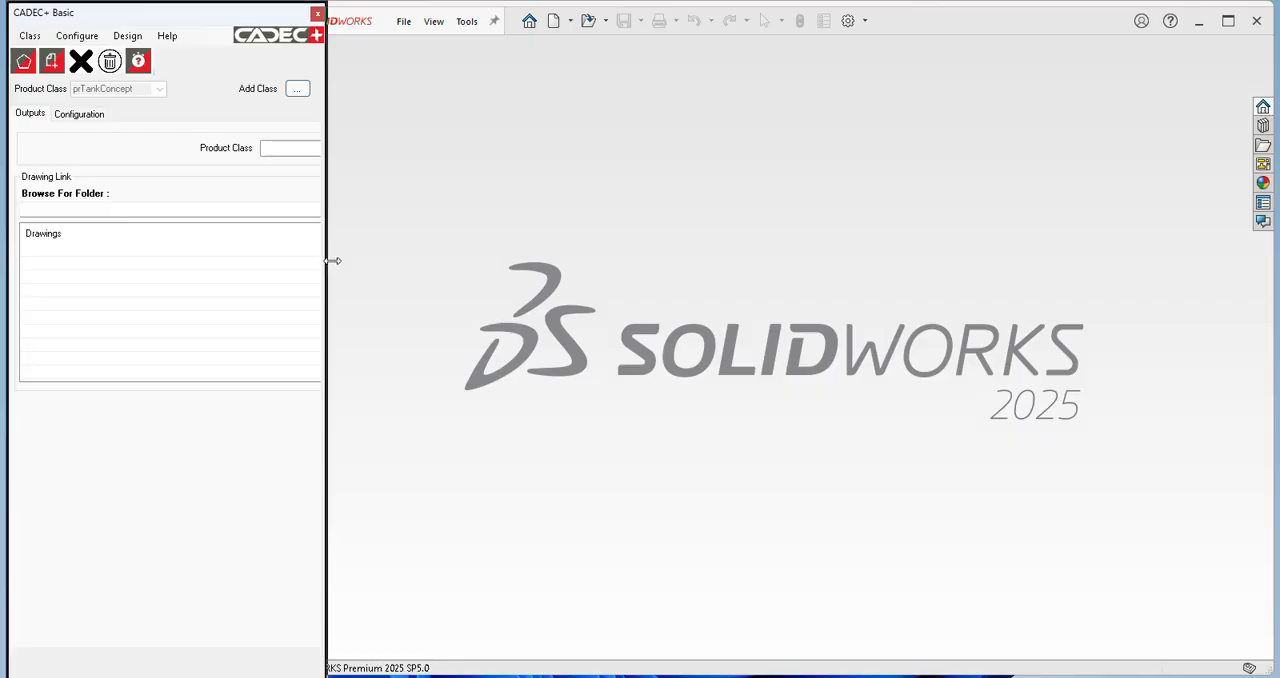
{"action": "left_click_drag", "start_coordinate": [331, 260], "coordinate": [666, 277]}
{"action": "left_click", "coordinate": [858, 289]}
{"action": "left_click_drag", "start_coordinate": [283, 389], "coordinate": [664, 401]}
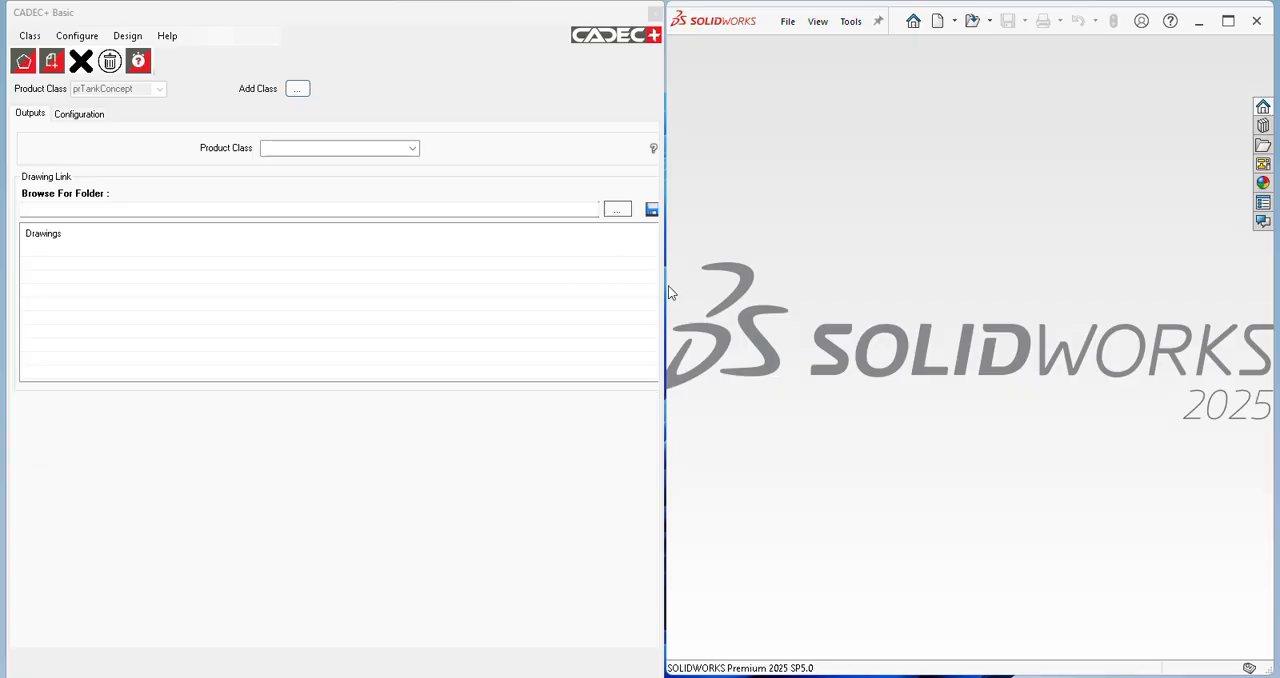
{"action": "left_click_drag", "start_coordinate": [667, 289], "coordinate": [711, 305]}
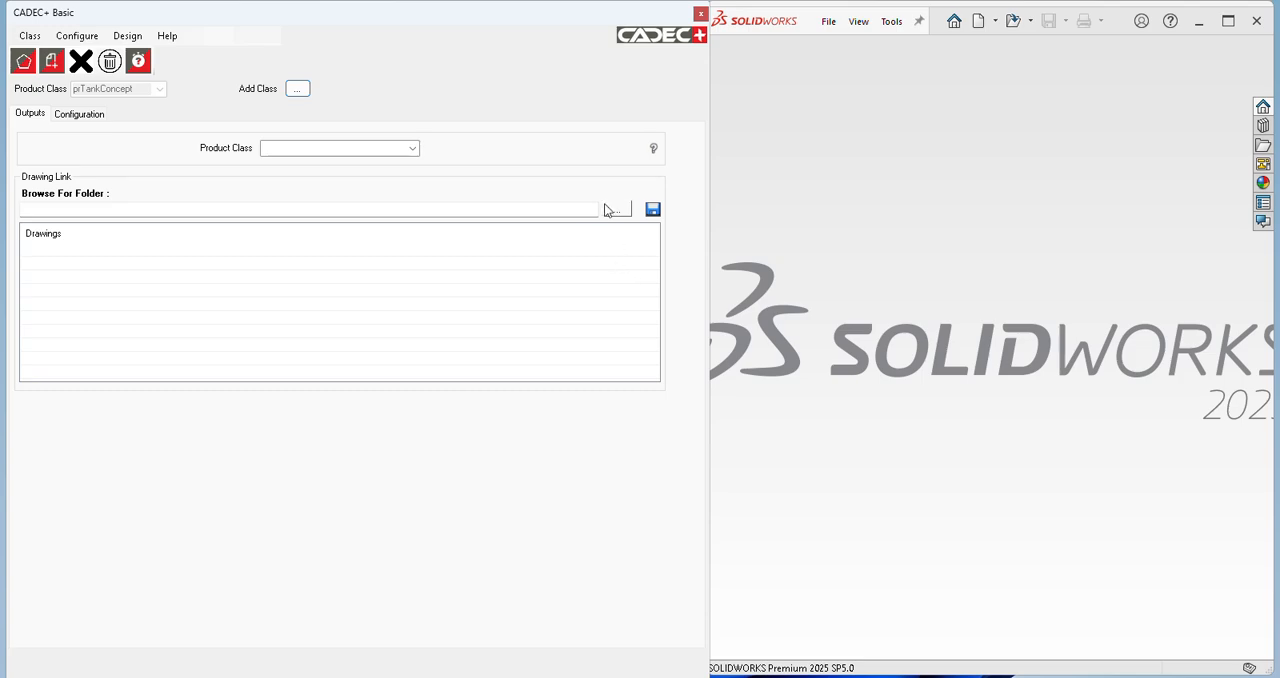
Step: Link prTankConcept.SLDDRW from the concept Pr tank folder to the prTankConcept product class and save the link
{"action": "left_click", "coordinate": [408, 150]}
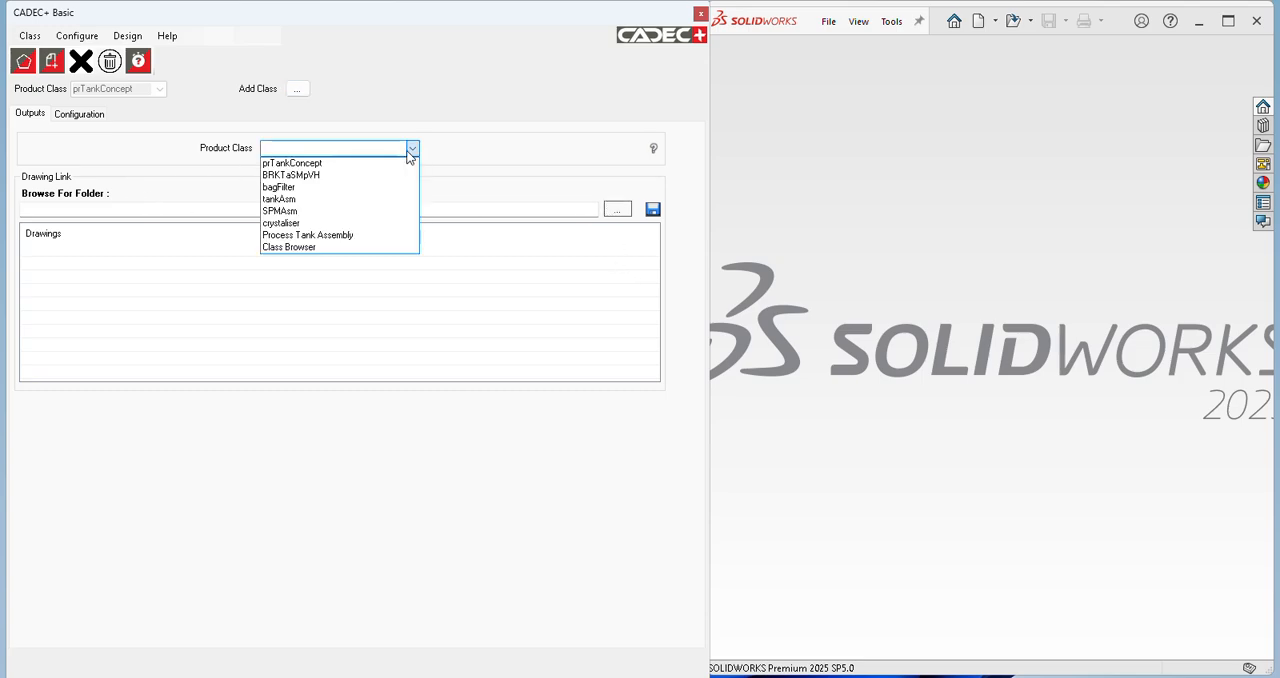
{"action": "left_click", "coordinate": [398, 164]}
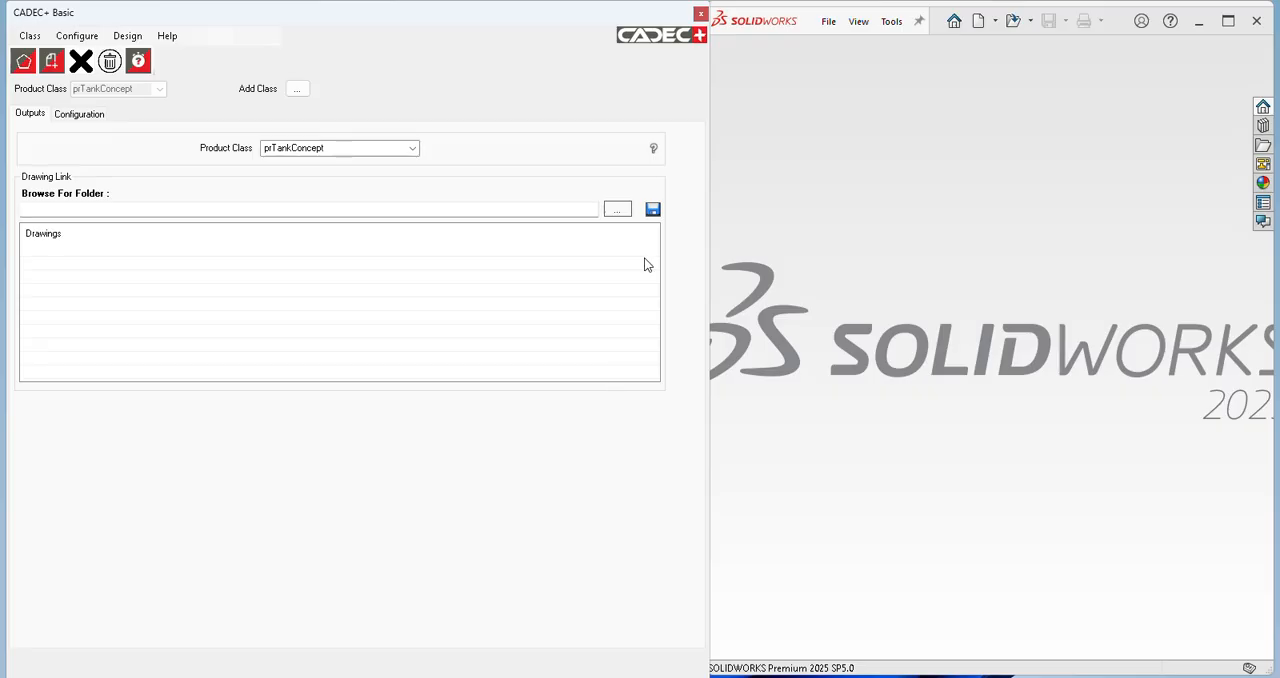
{"action": "left_click", "coordinate": [614, 210]}
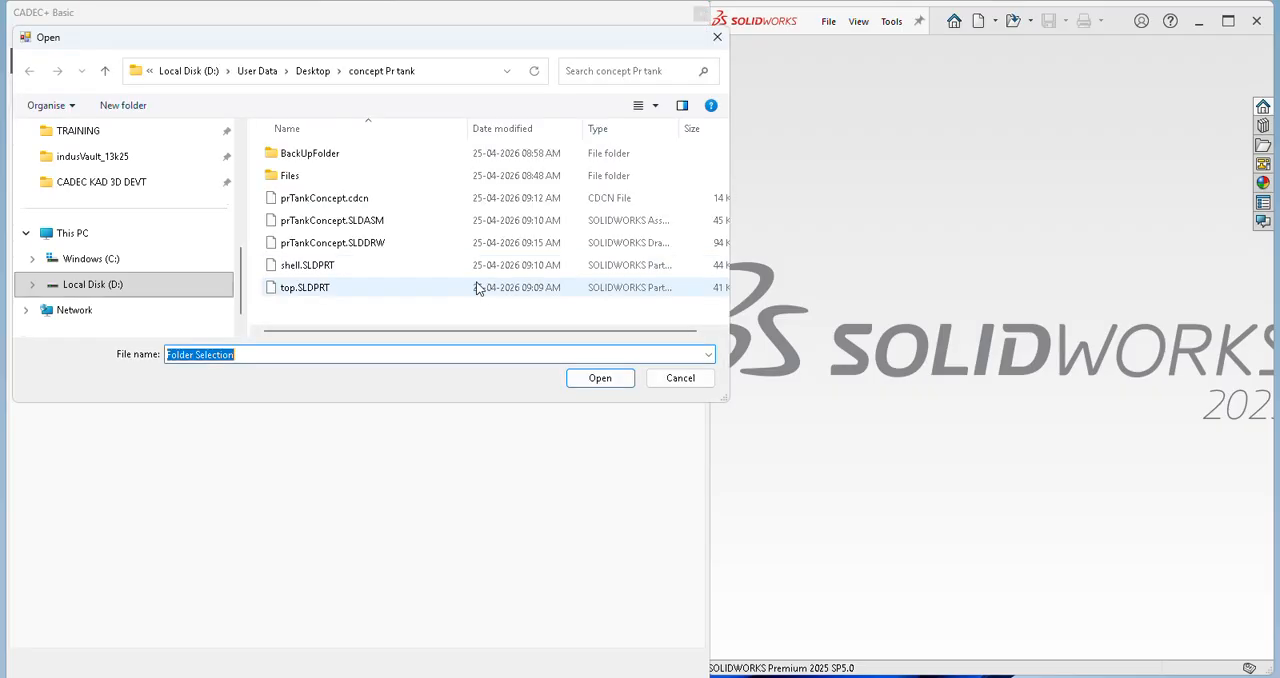
{"action": "left_click", "coordinate": [599, 378]}
{"action": "left_click", "coordinate": [29, 250]}
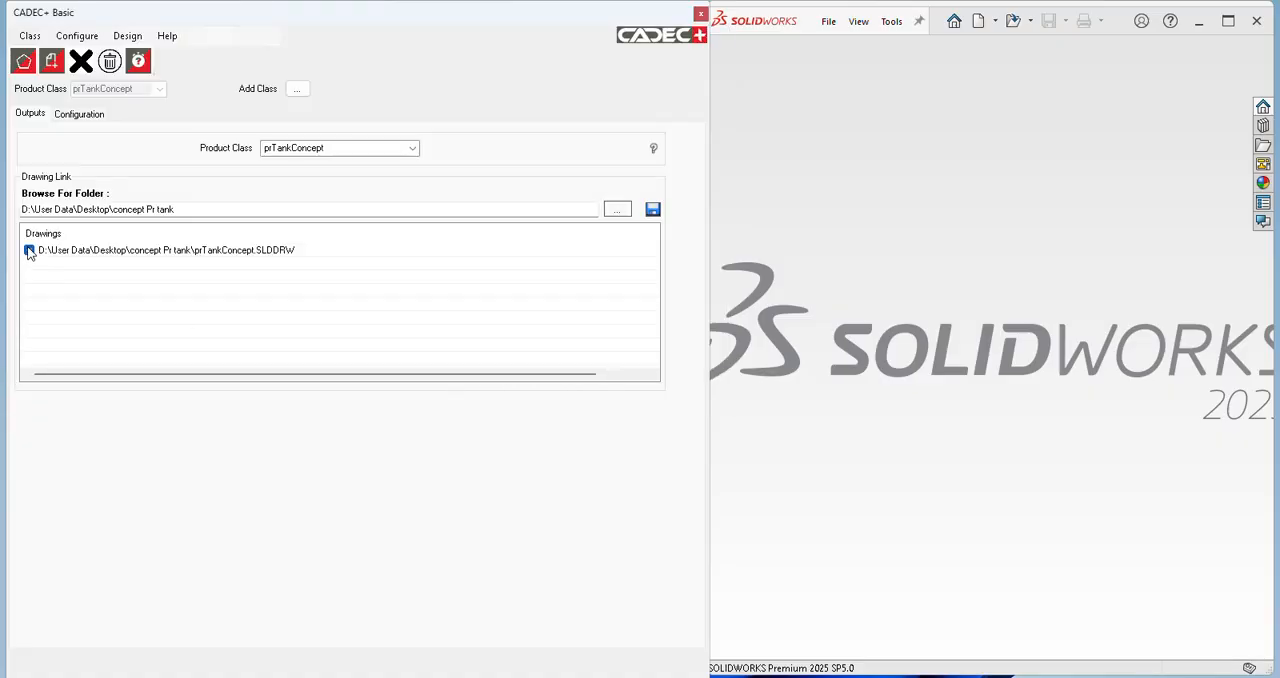
{"action": "left_click", "coordinate": [653, 210]}
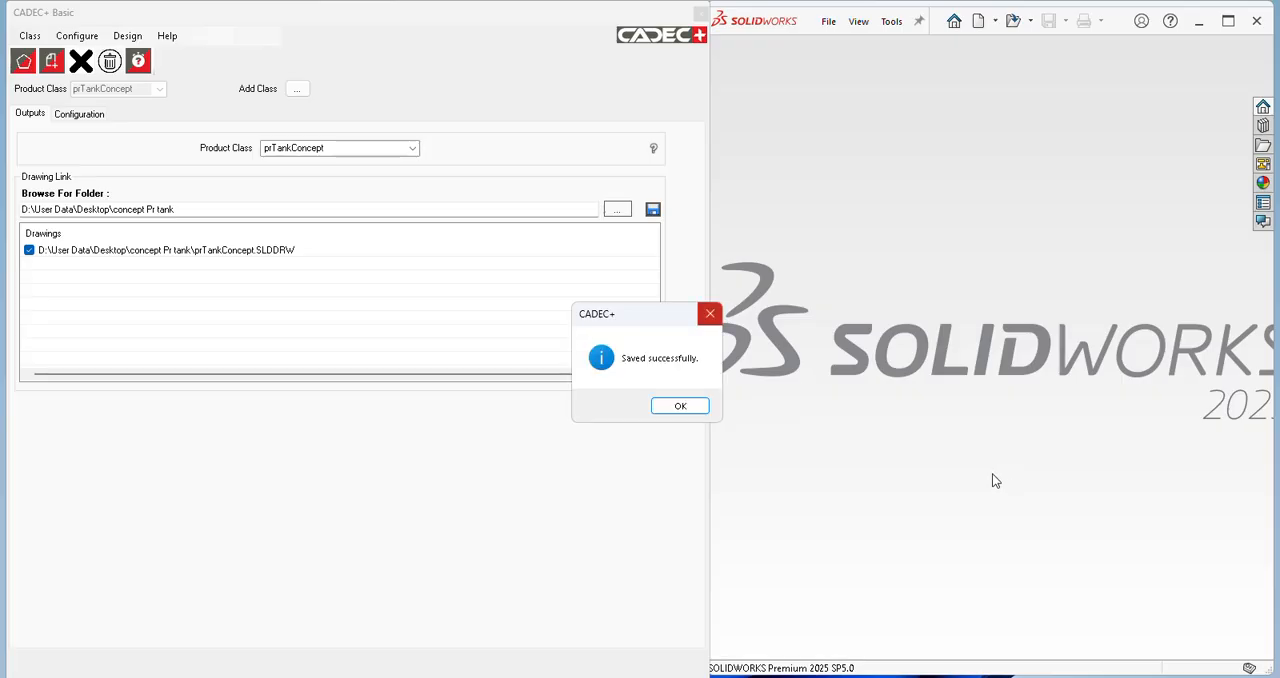
{"action": "left_click", "coordinate": [678, 406]}
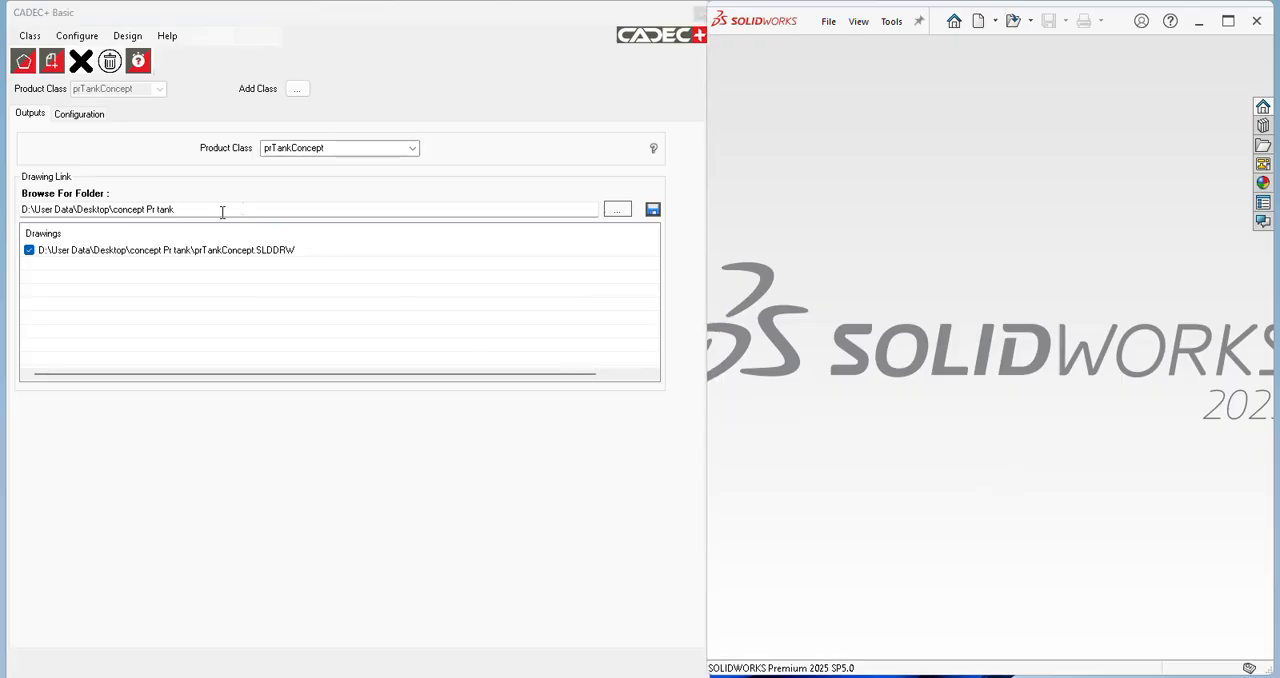
Step: Load Sheet1 of the prTankConcept drawing into the view positioning margin configuration
{"action": "left_click", "coordinate": [76, 114]}
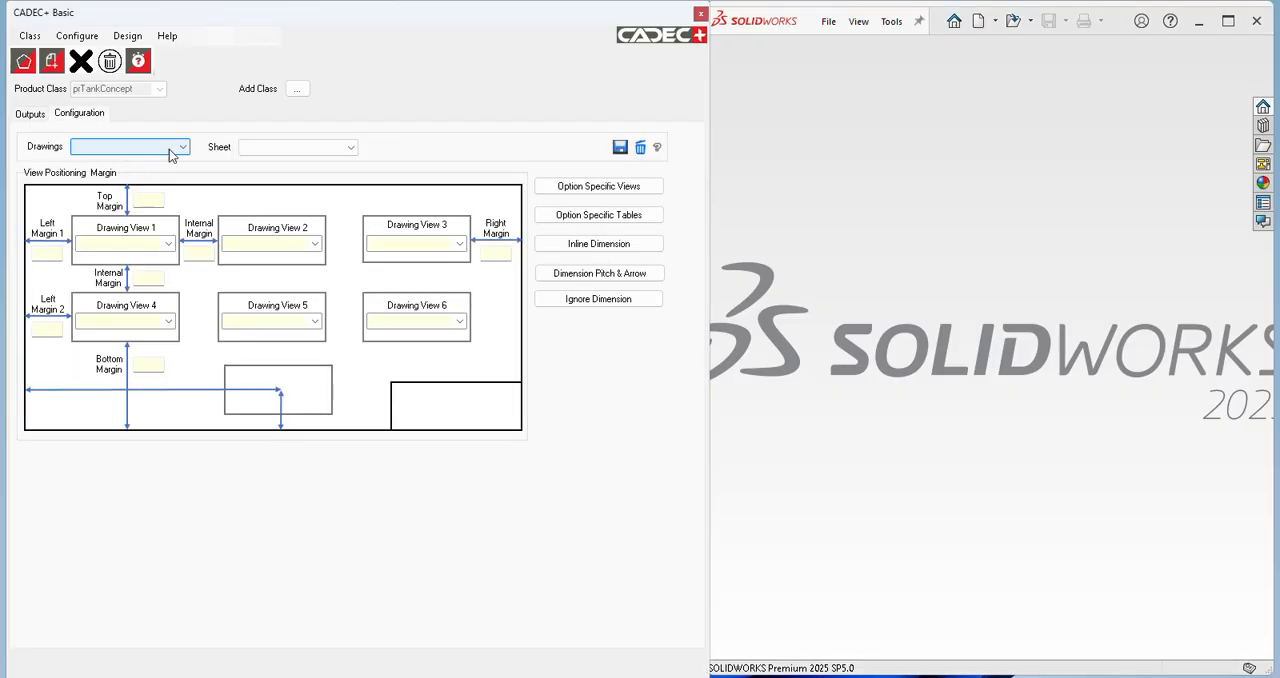
{"action": "left_click", "coordinate": [160, 147]}
{"action": "left_click", "coordinate": [160, 162]}
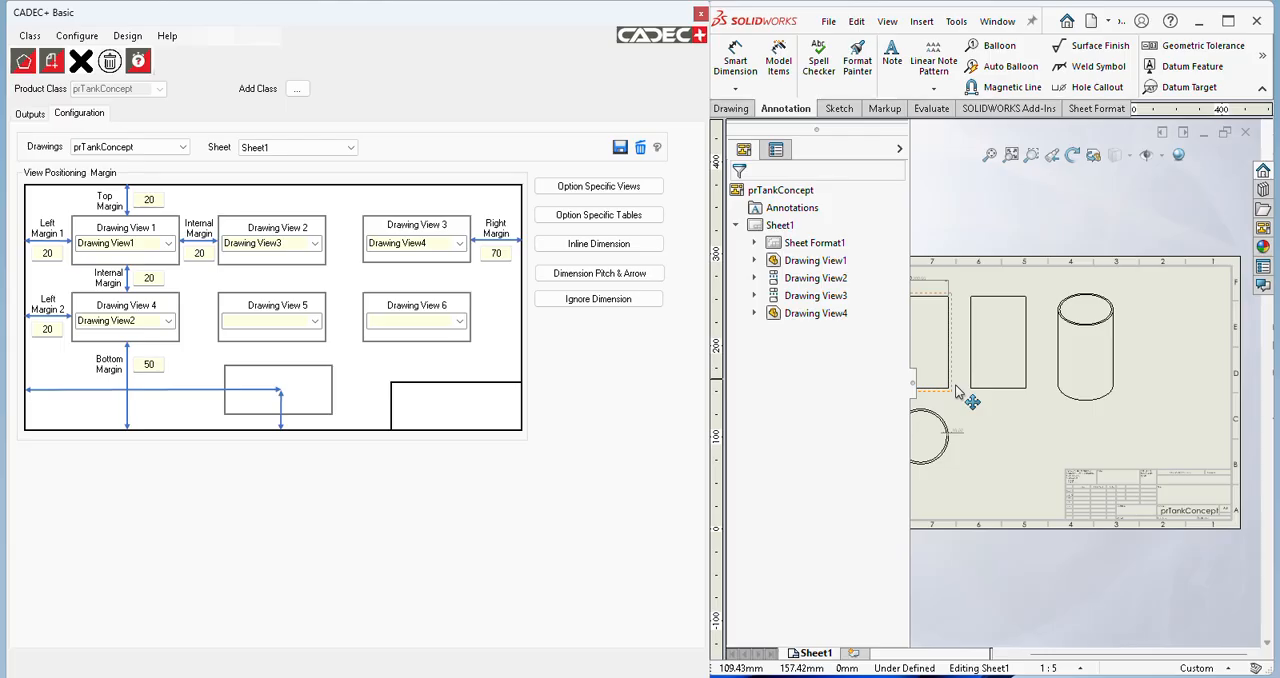
{"action": "left_click", "coordinate": [958, 413]}
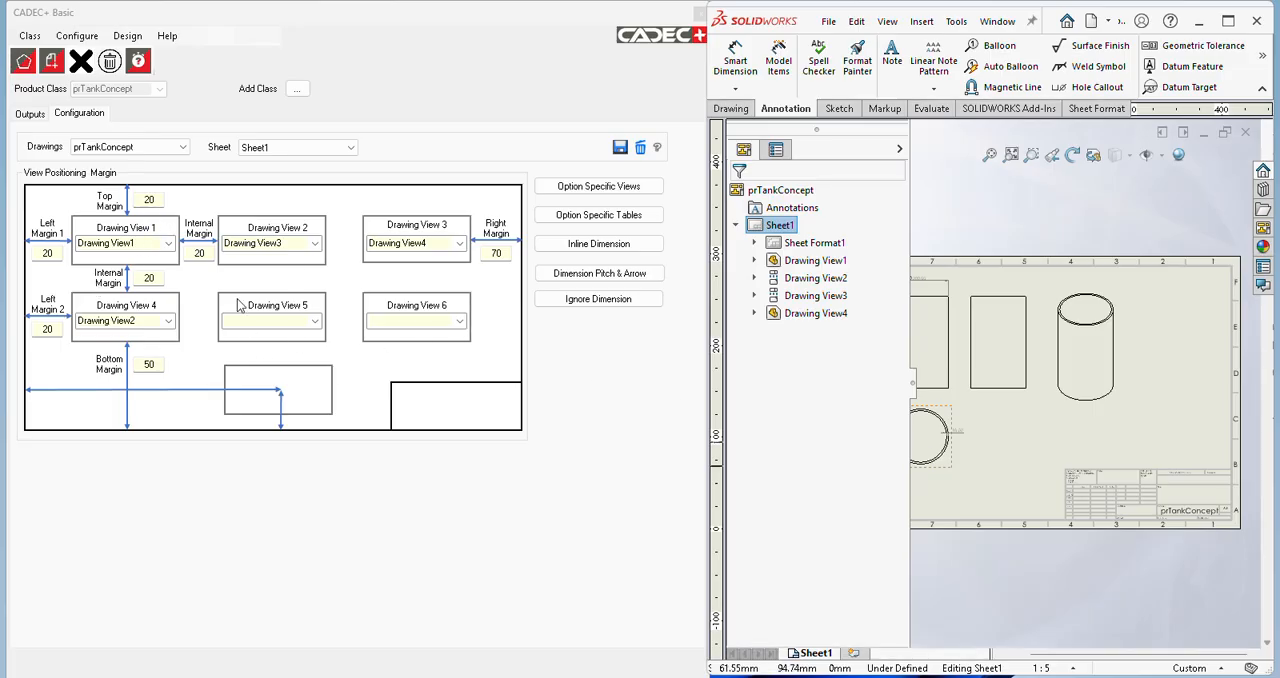
Step: Set the bottom margin to 70, the right margin and both internal margins to 30, save the configuration and close the drawing
{"action": "double_click", "coordinate": [163, 363]}
{"action": "type", "text": "70"}
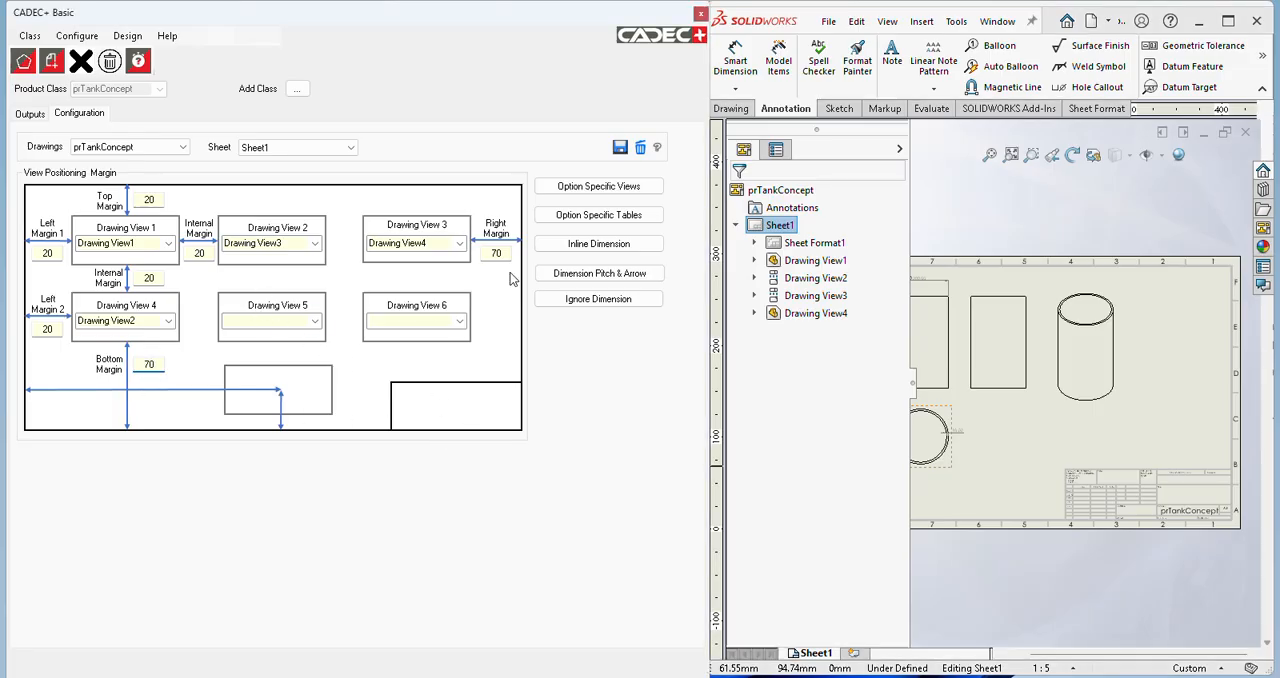
{"action": "double_click", "coordinate": [495, 255]}
{"action": "type", "text": "30"}
{"action": "double_click", "coordinate": [200, 253]}
{"action": "type", "text": "3"}
{"action": "type", "text": "0"}
{"action": "double_click", "coordinate": [158, 279]}
{"action": "type", "text": "30"}
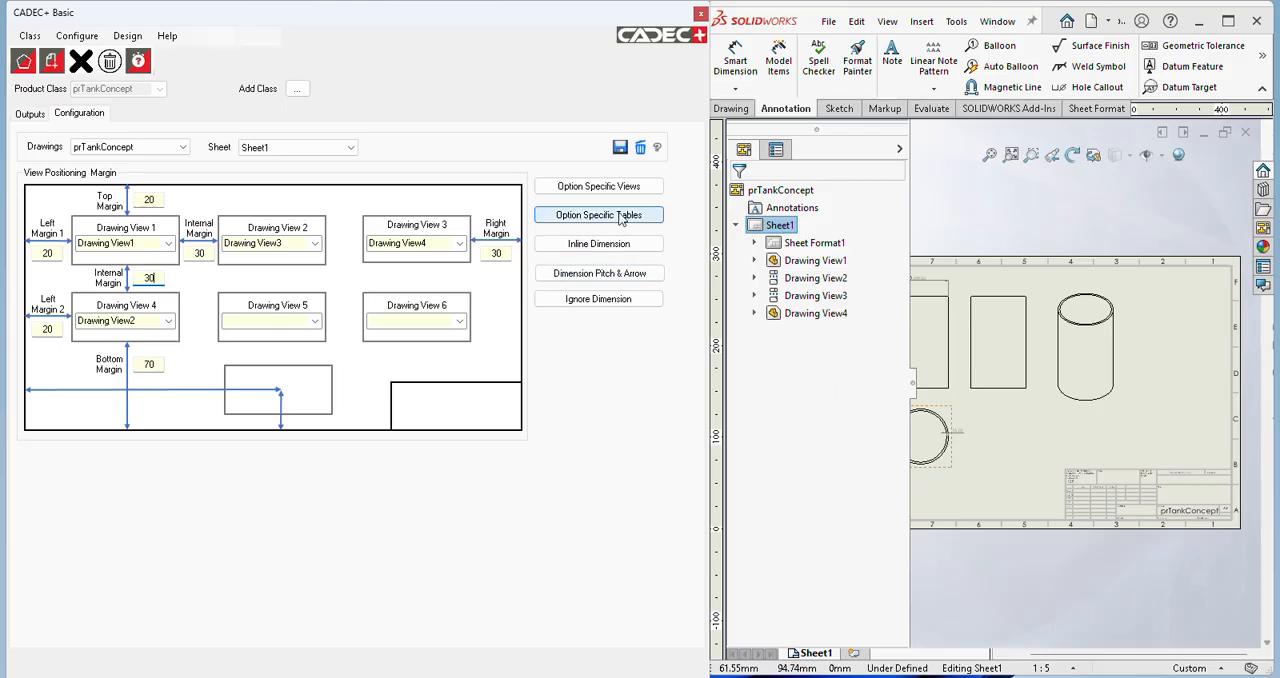
{"action": "left_click", "coordinate": [620, 150]}
{"action": "left_click", "coordinate": [684, 405]}
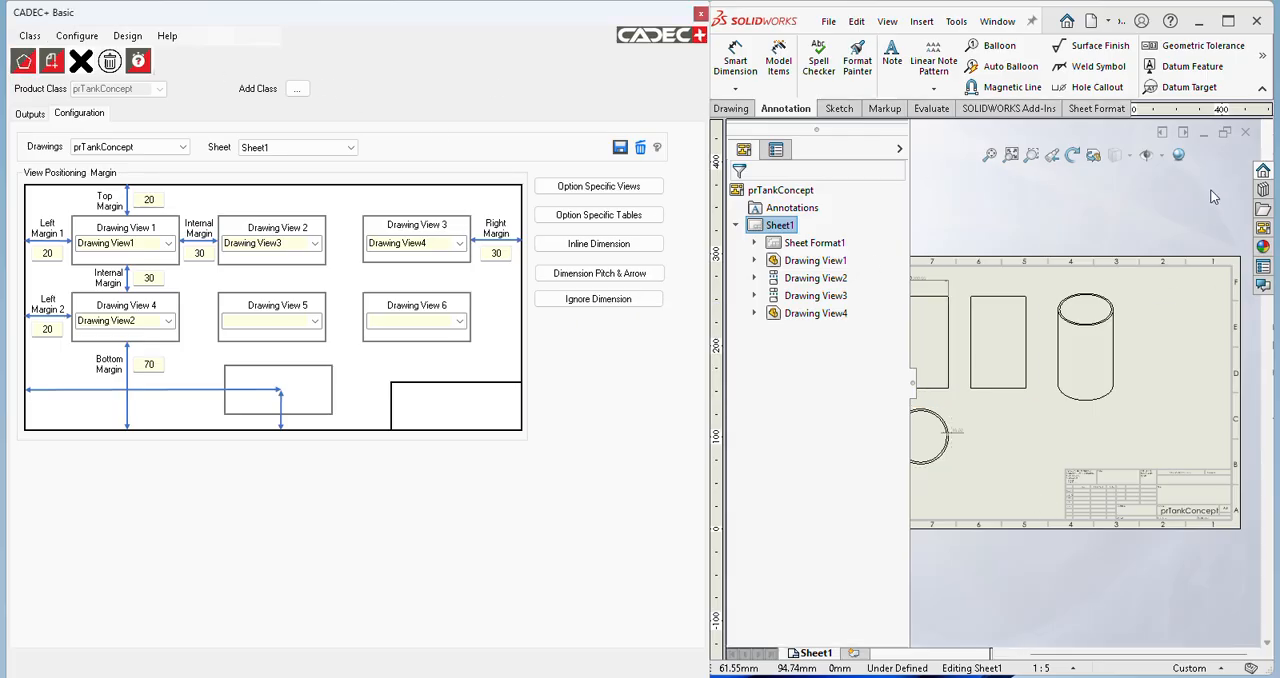
{"action": "left_click", "coordinate": [1247, 133]}
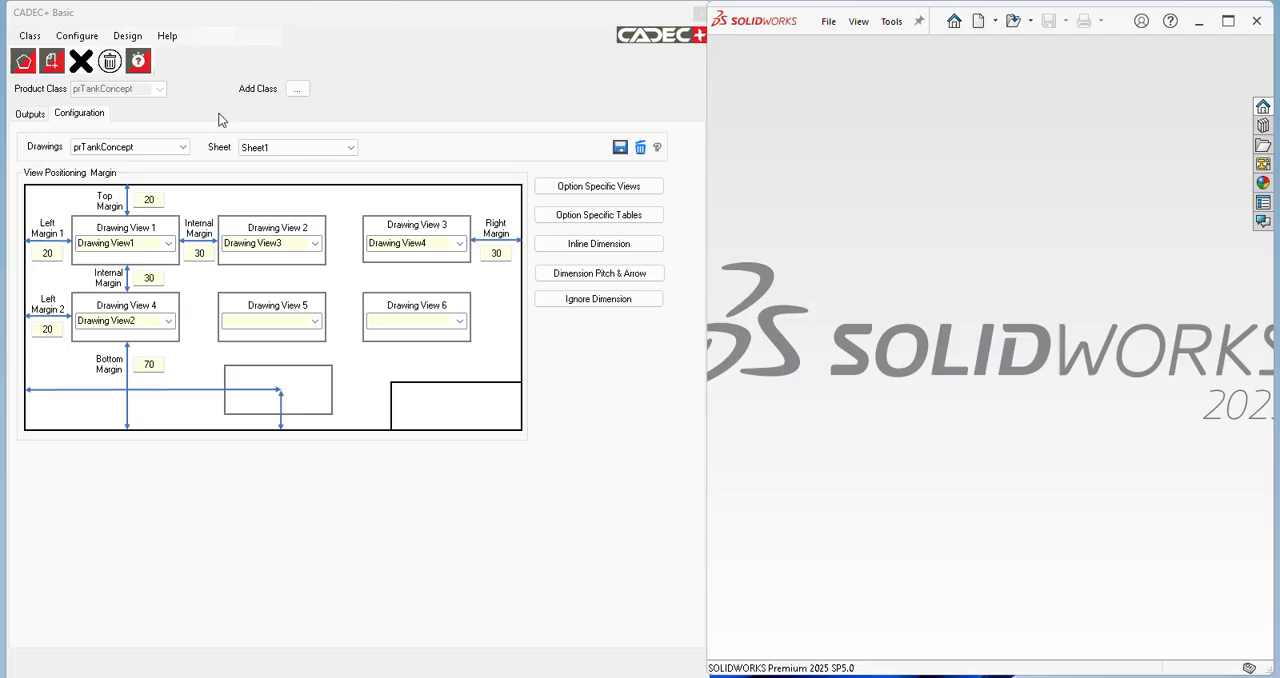
Step: Open a new design entry form in CADEC+ and narrow the CADEC+ area to give the modelling window more room
{"action": "left_click", "coordinate": [88, 38]}
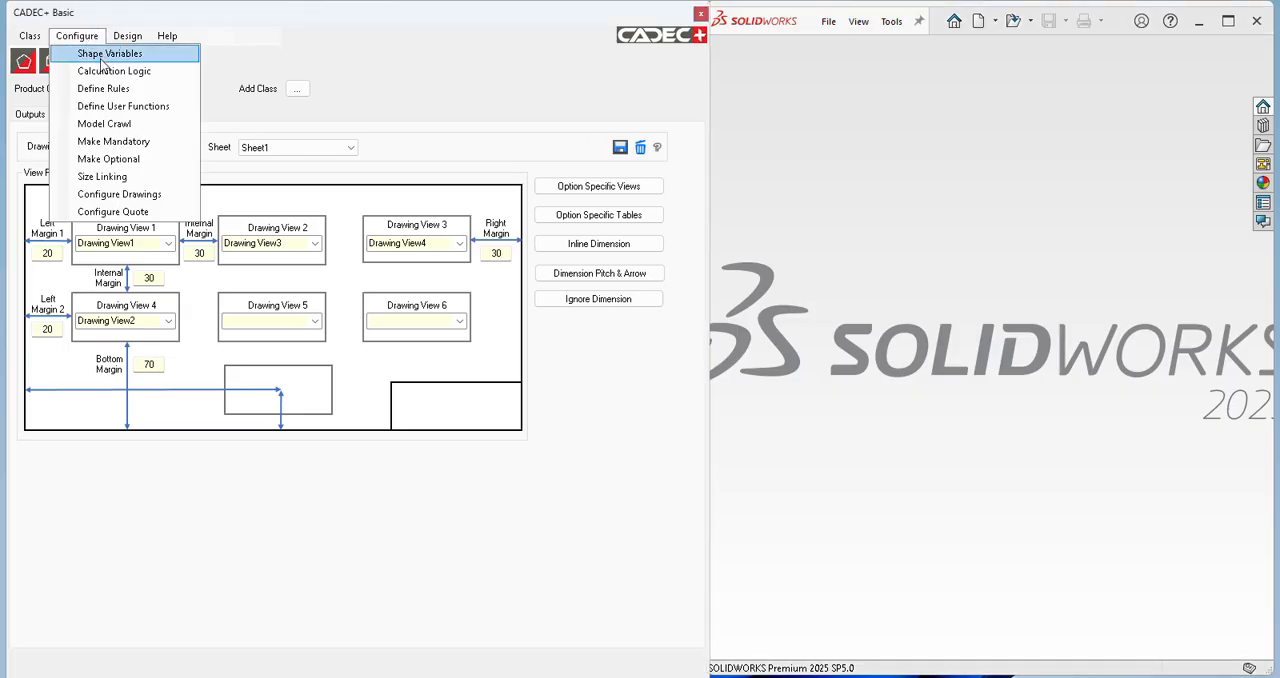
{"action": "left_click", "coordinate": [135, 52]}
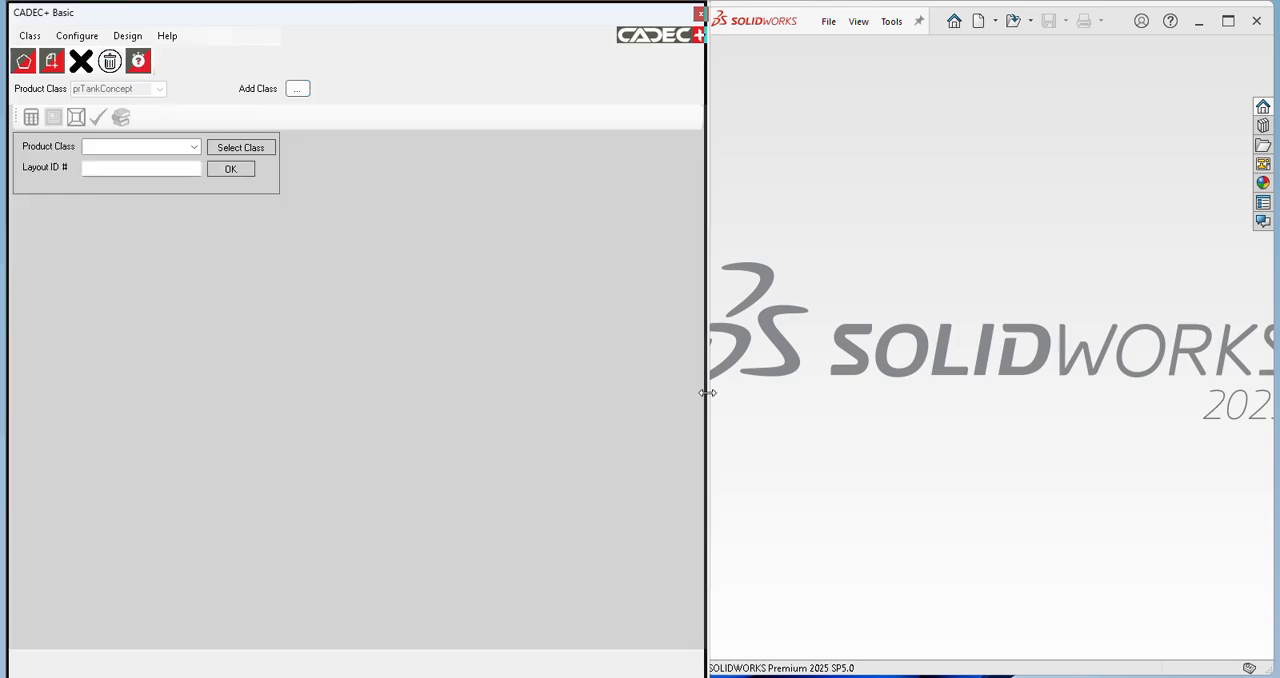
{"action": "left_click_drag", "start_coordinate": [707, 400], "coordinate": [313, 400]}
{"action": "left_click_drag", "start_coordinate": [706, 438], "coordinate": [311, 443]}
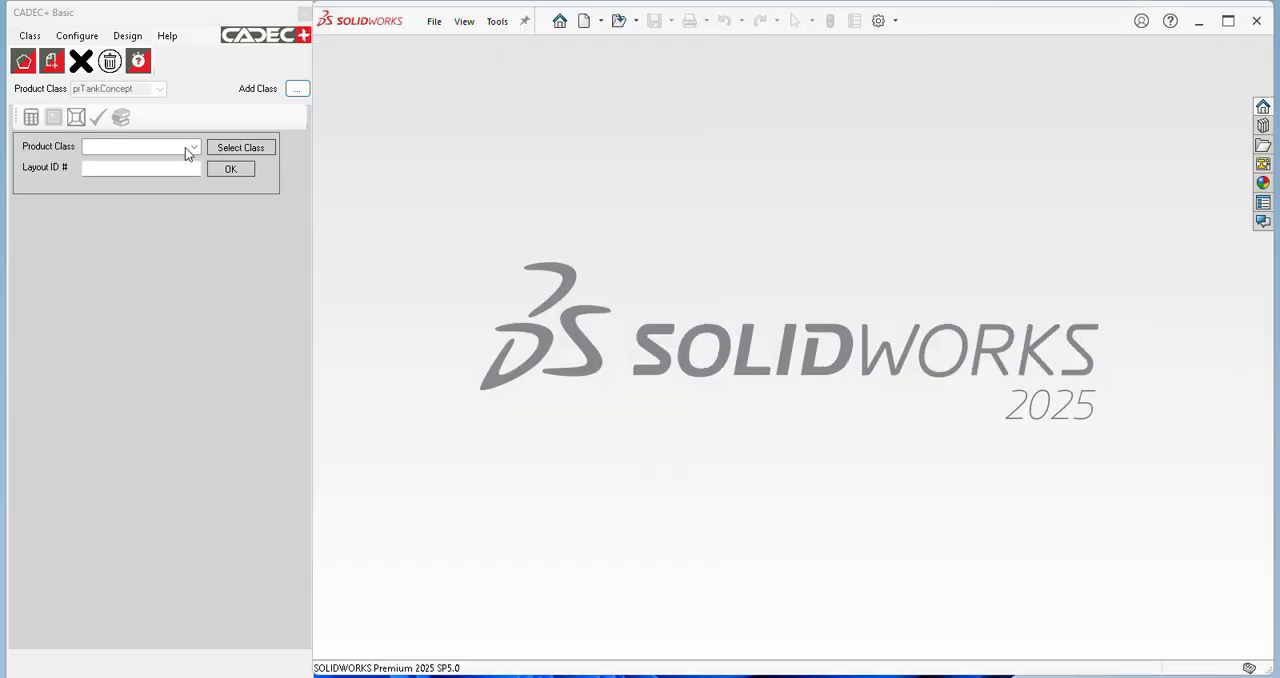
Step: Choose the prTankConcept product class for the new design and confirm prTank2403 as its layout ID
{"action": "left_click", "coordinate": [193, 147]}
{"action": "left_click", "coordinate": [169, 159]}
{"action": "left_click", "coordinate": [166, 167]}
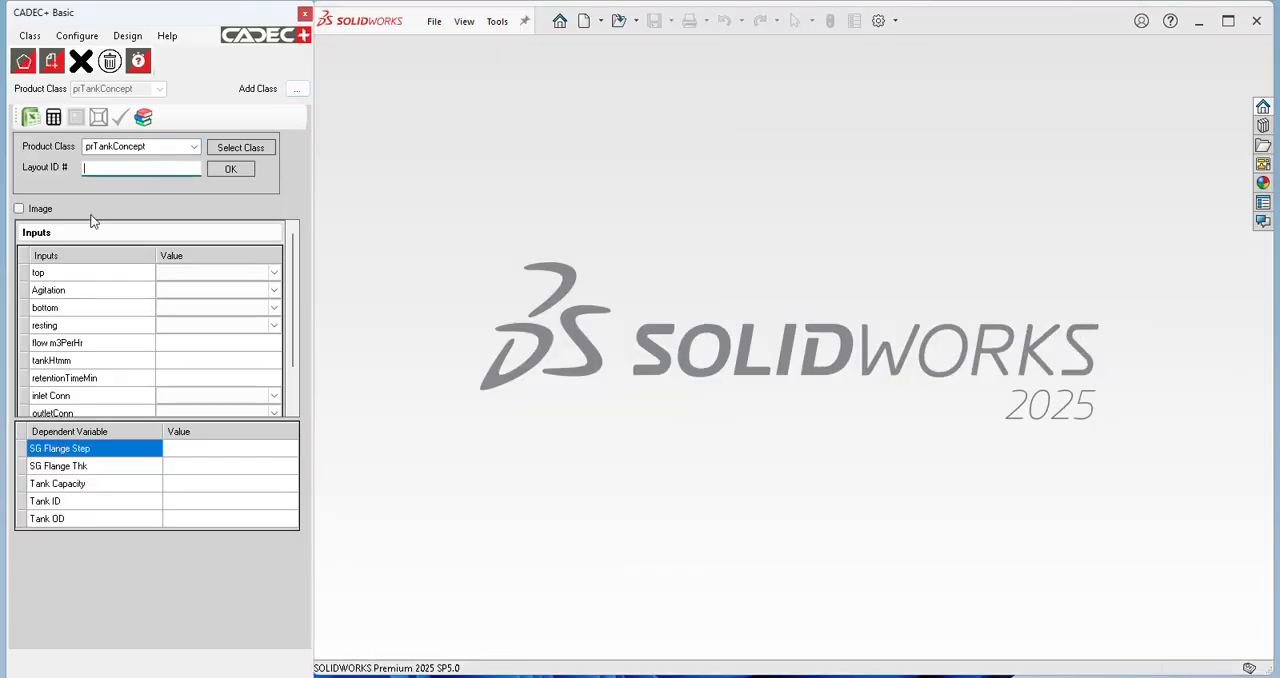
{"action": "type", "text": "2"}
{"action": "key", "text": "BackSpace"}
{"action": "key", "text": "BackSpace"}
{"action": "type", "text": "prTank24"}
{"action": "left_click", "coordinate": [236, 169]}
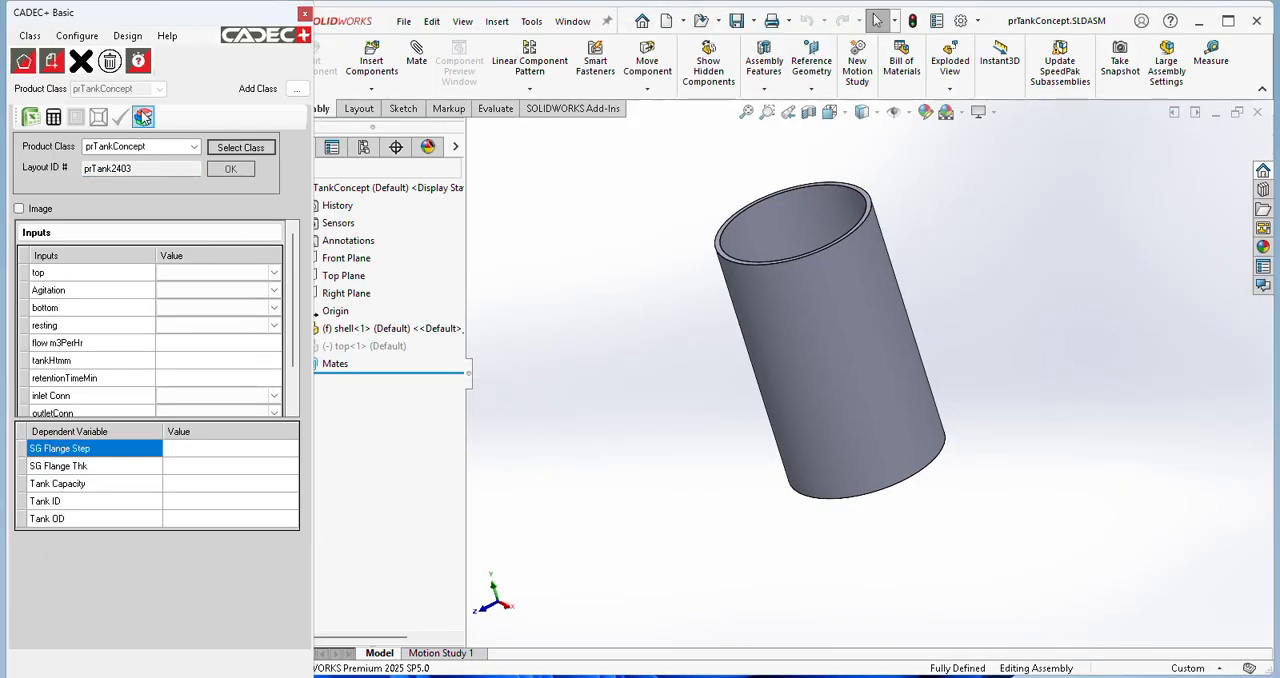
Step: Load the inputs of existing layout prTank2502 into the design and resize the tank model with them
{"action": "left_click", "coordinate": [143, 117]}
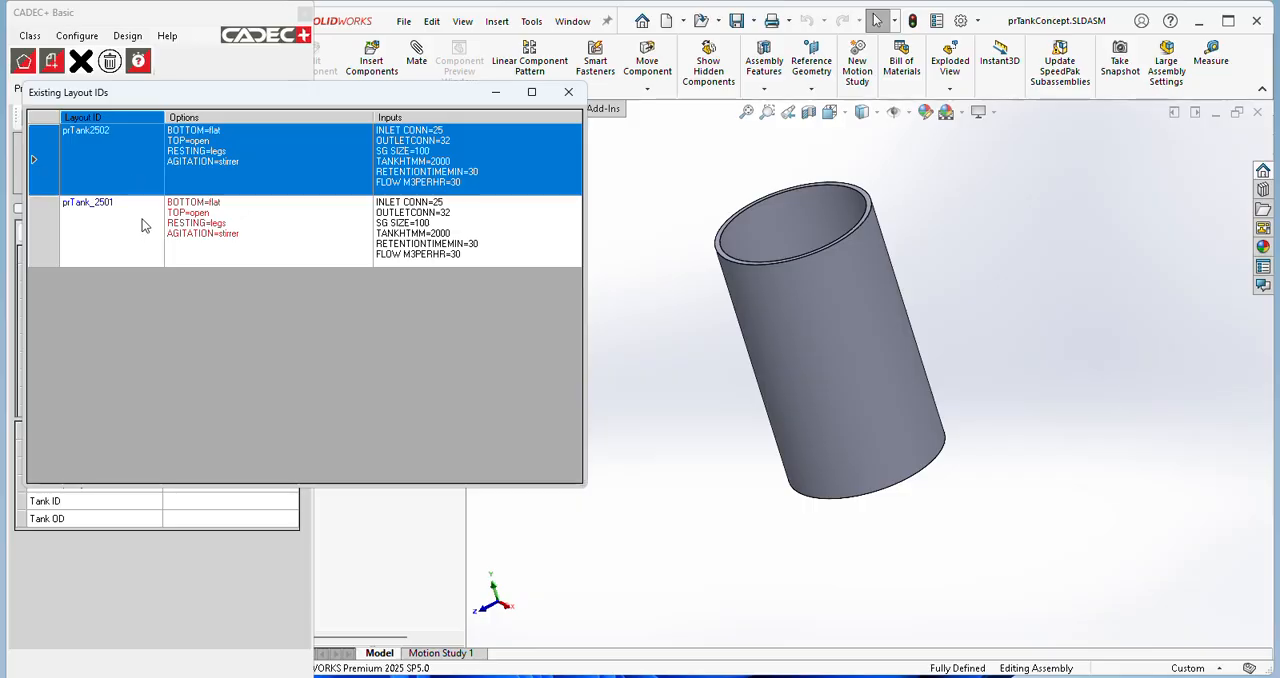
{"action": "double_click", "coordinate": [150, 159]}
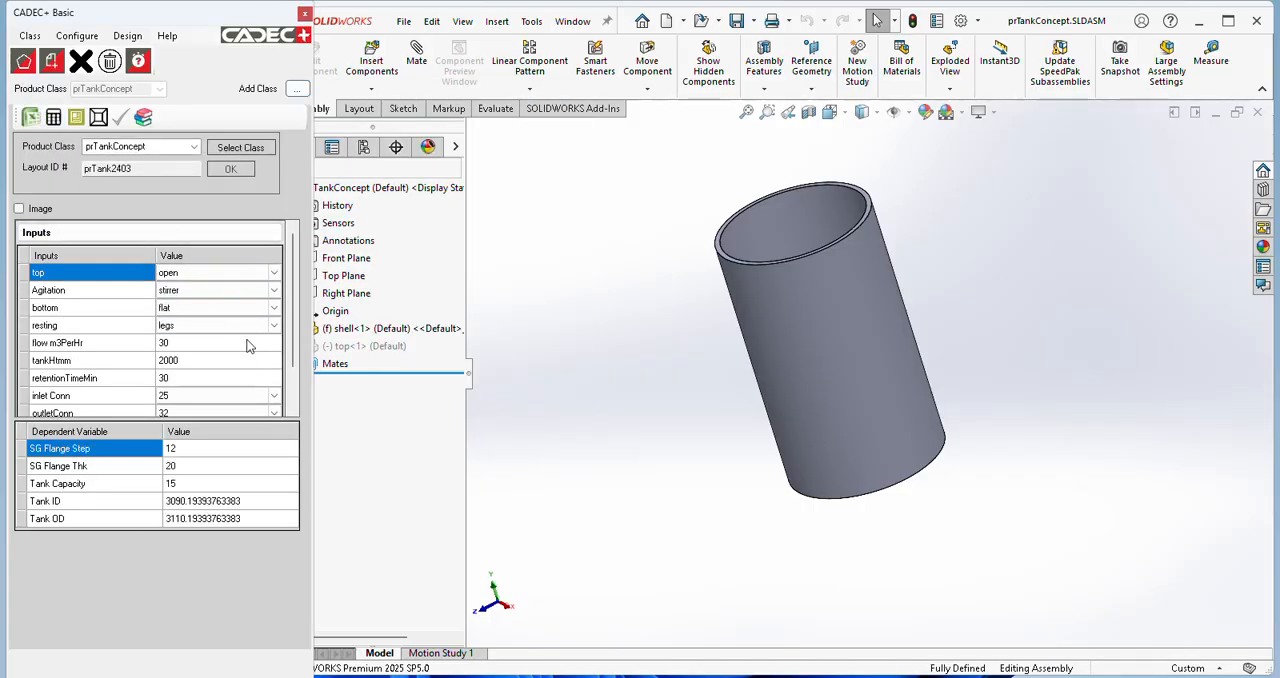
{"action": "left_click", "coordinate": [98, 117]}
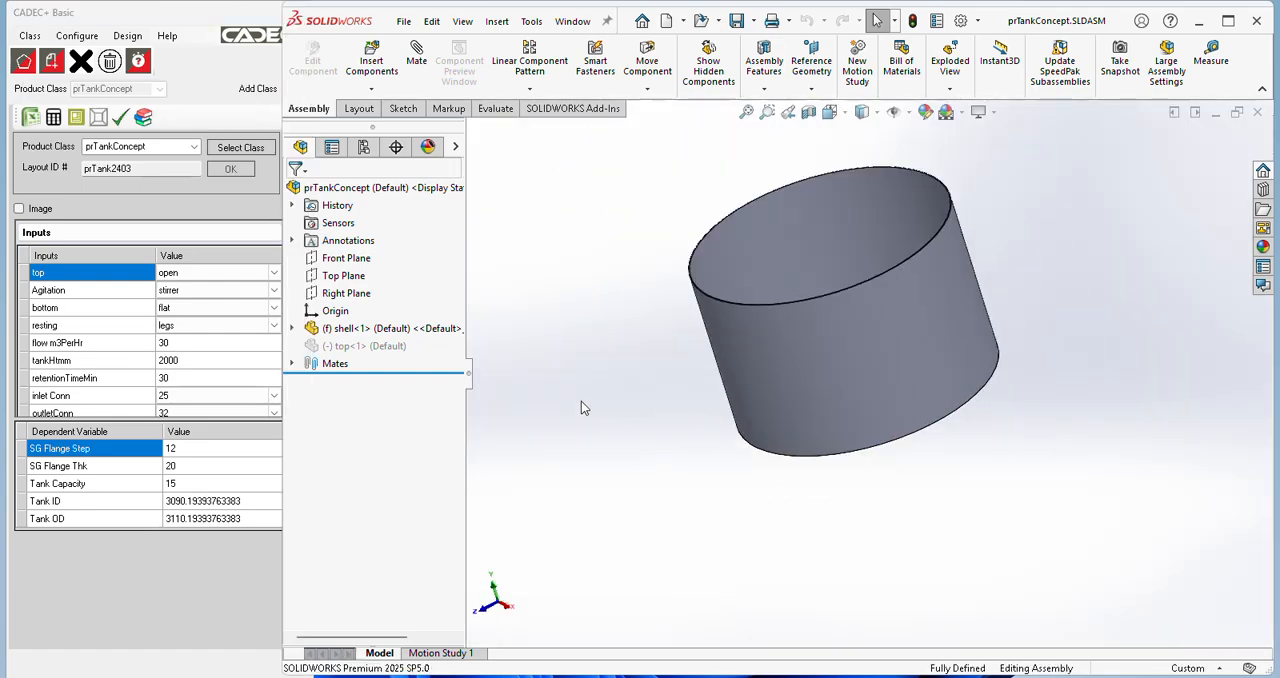
{"action": "middle_click_drag", "start_coordinate": [766, 407], "coordinate": [764, 501]}
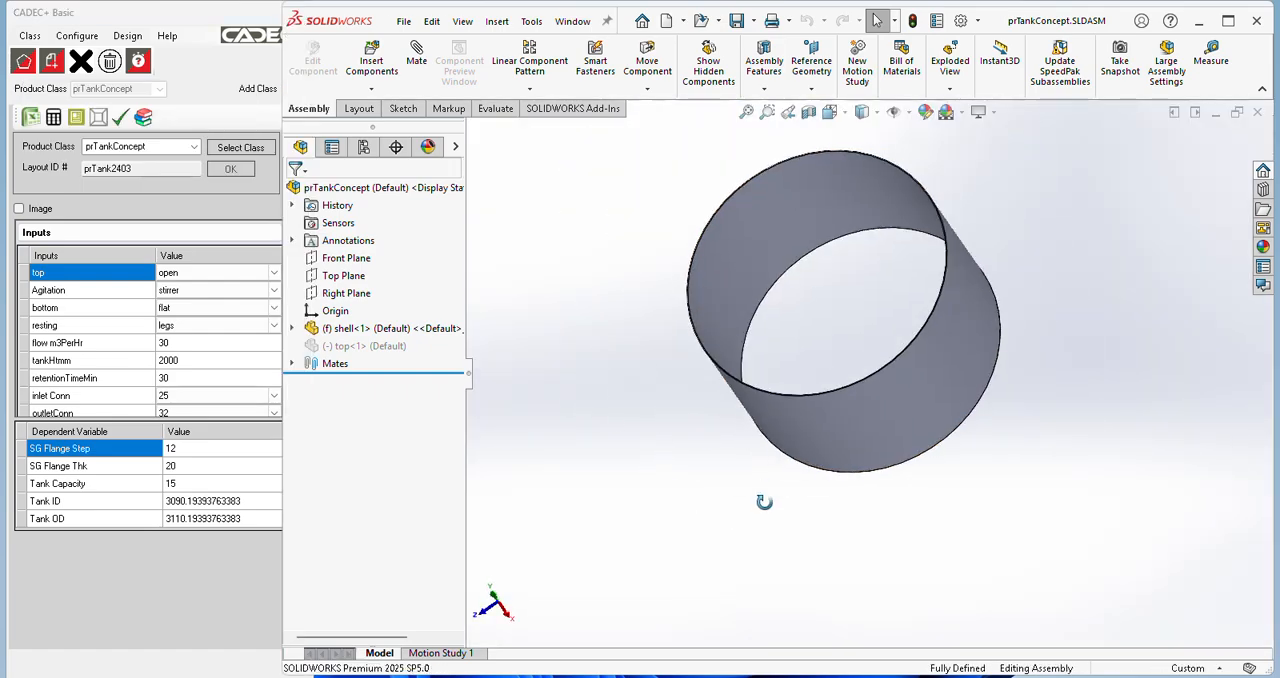
Step: Finalize the resized tank design to produce its linked drawing, and examine the view layout and dimensions on Sheet1
{"action": "left_click", "coordinate": [124, 120]}
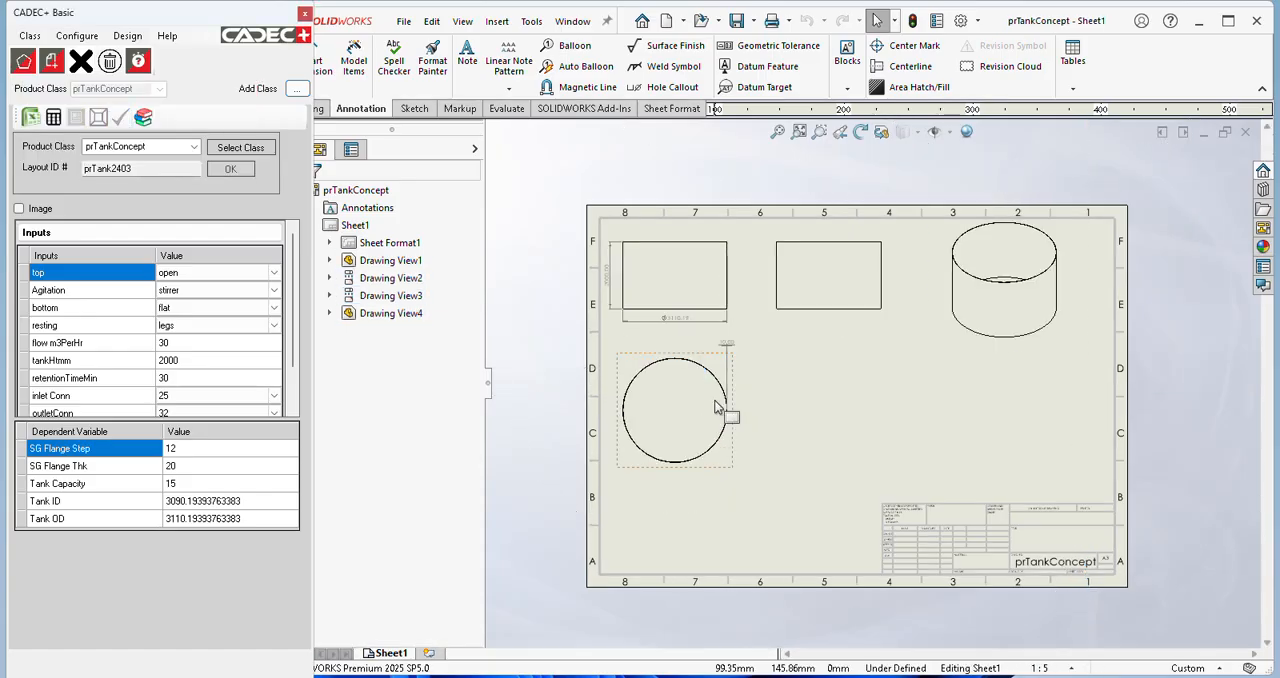
{"action": "scroll", "coordinate": [670, 318], "scroll_direction": "down", "scroll_amount": 2}
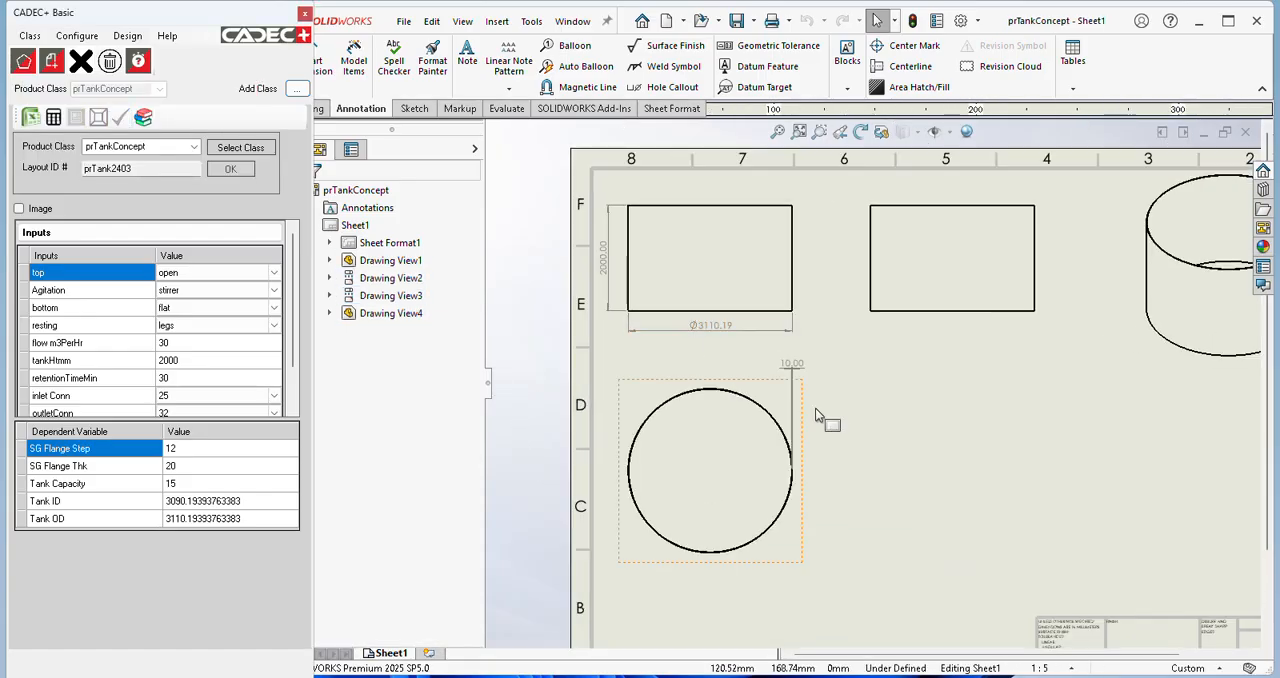
{"action": "scroll", "coordinate": [822, 418], "scroll_direction": "up", "scroll_amount": 2}
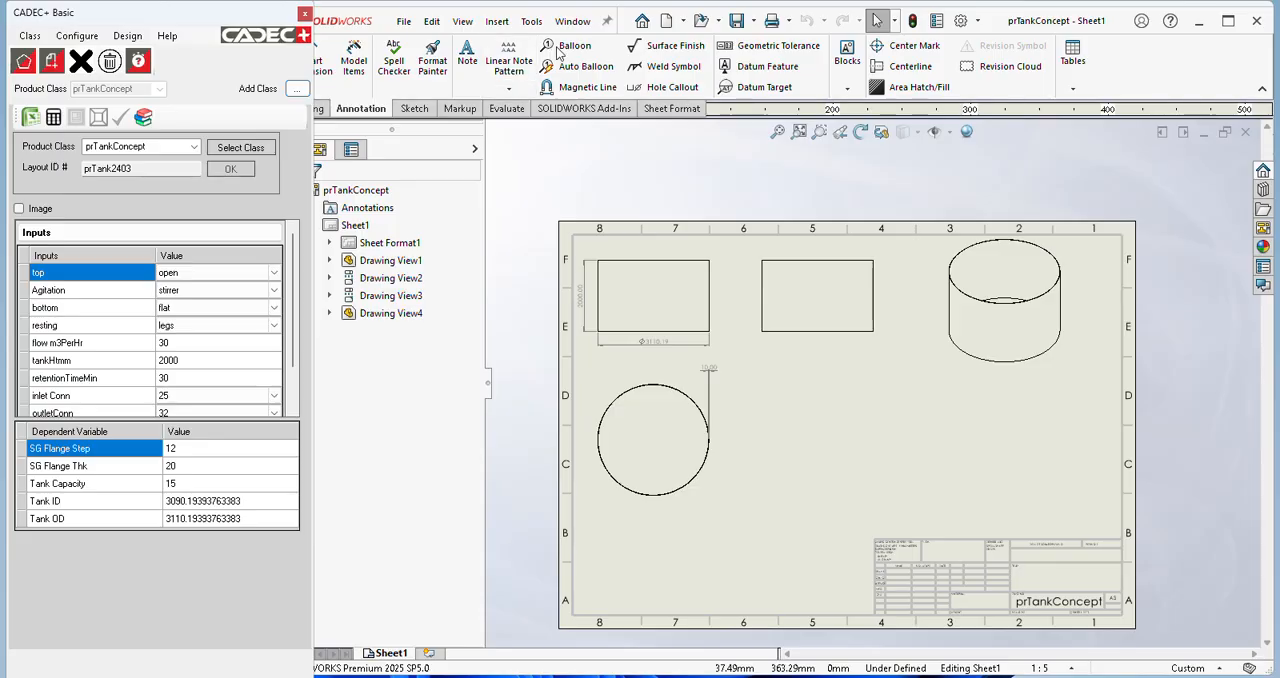
Step: Close the prTankConcept drawing and assembly, and close the prTankConcept class in CADEC+
{"action": "left_click", "coordinate": [403, 25]}
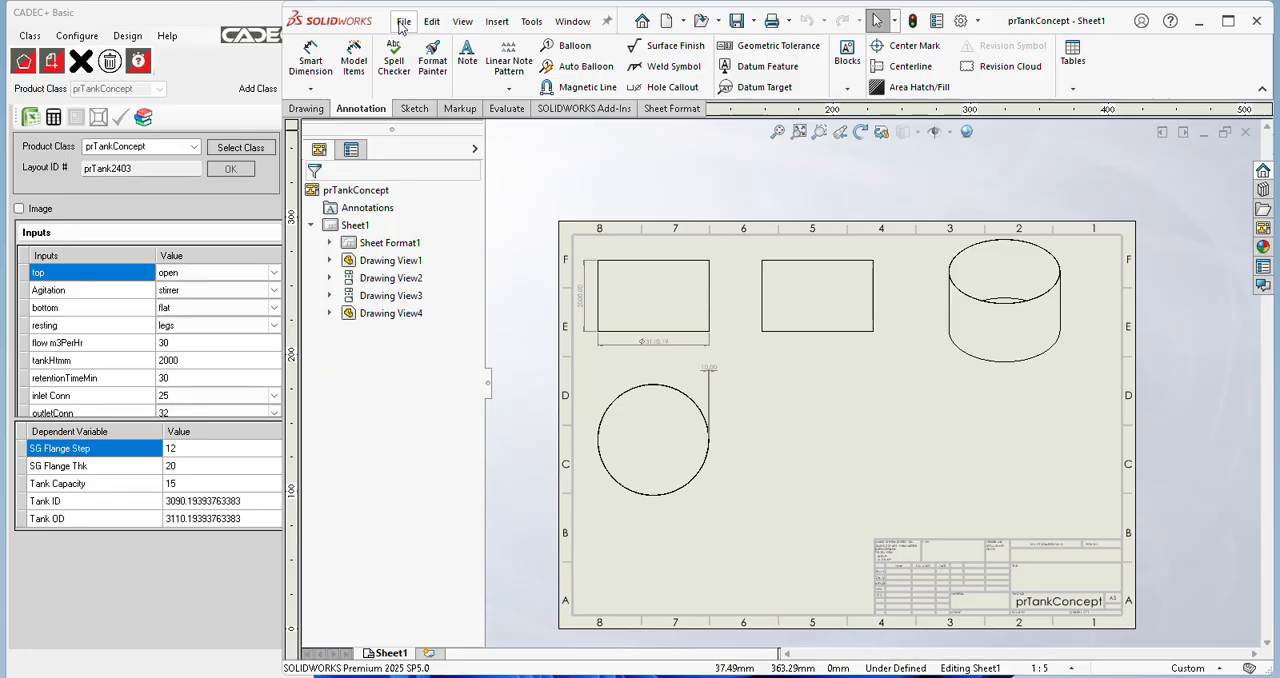
{"action": "left_click", "coordinate": [403, 21]}
{"action": "left_click", "coordinate": [440, 103]}
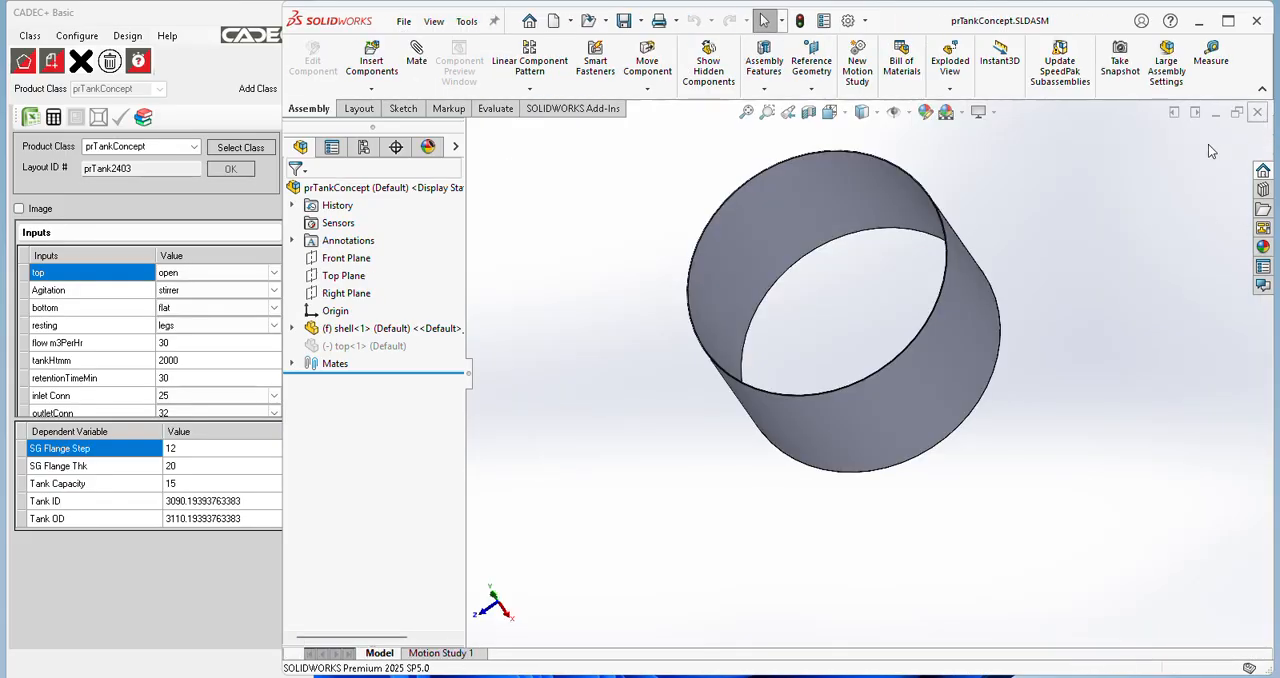
{"action": "left_click", "coordinate": [1257, 112]}
{"action": "left_click", "coordinate": [195, 148]}
{"action": "left_click", "coordinate": [91, 38]}
{"action": "left_click", "coordinate": [82, 62]}
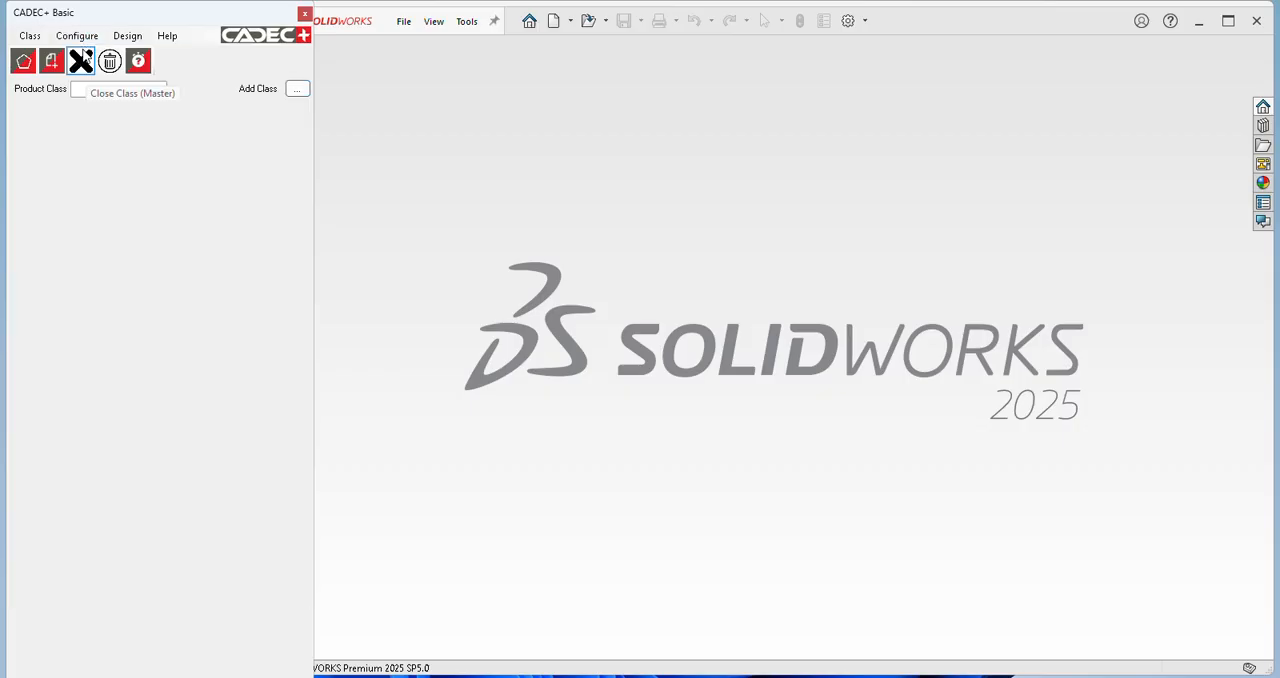
Step: Load the Process Tank Assembly product class and open its shape variable configuration
{"action": "left_click", "coordinate": [159, 89]}
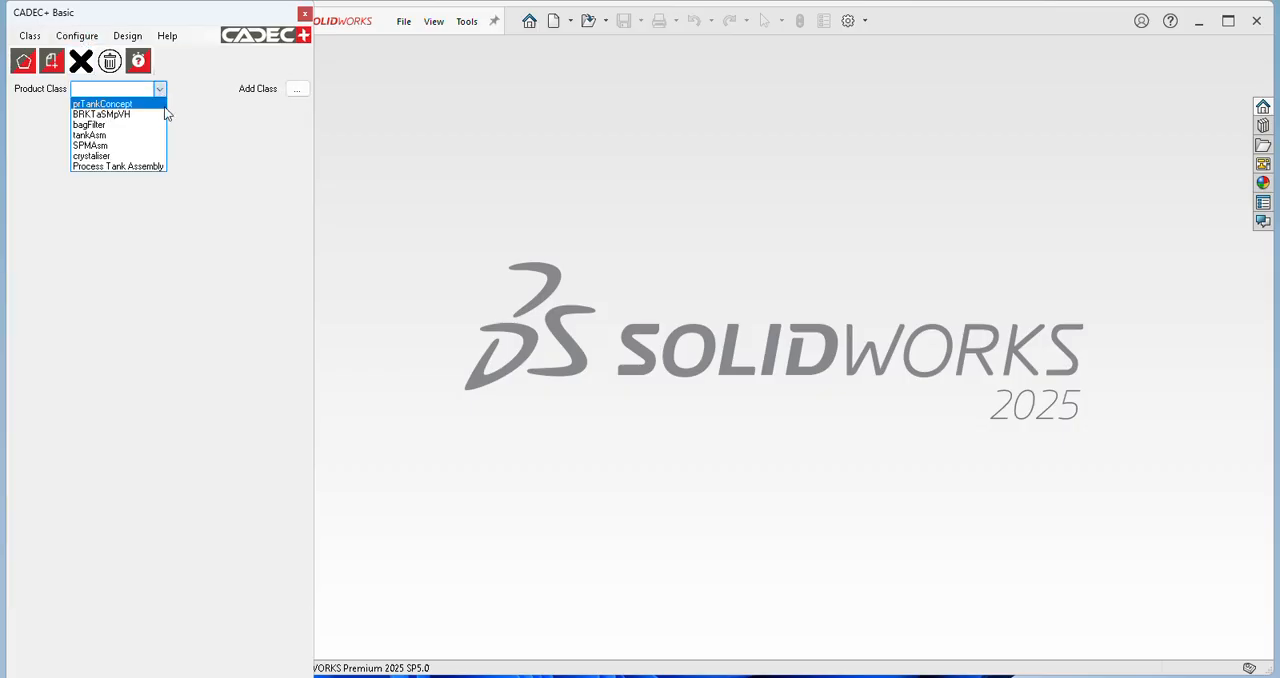
{"action": "left_click", "coordinate": [149, 167]}
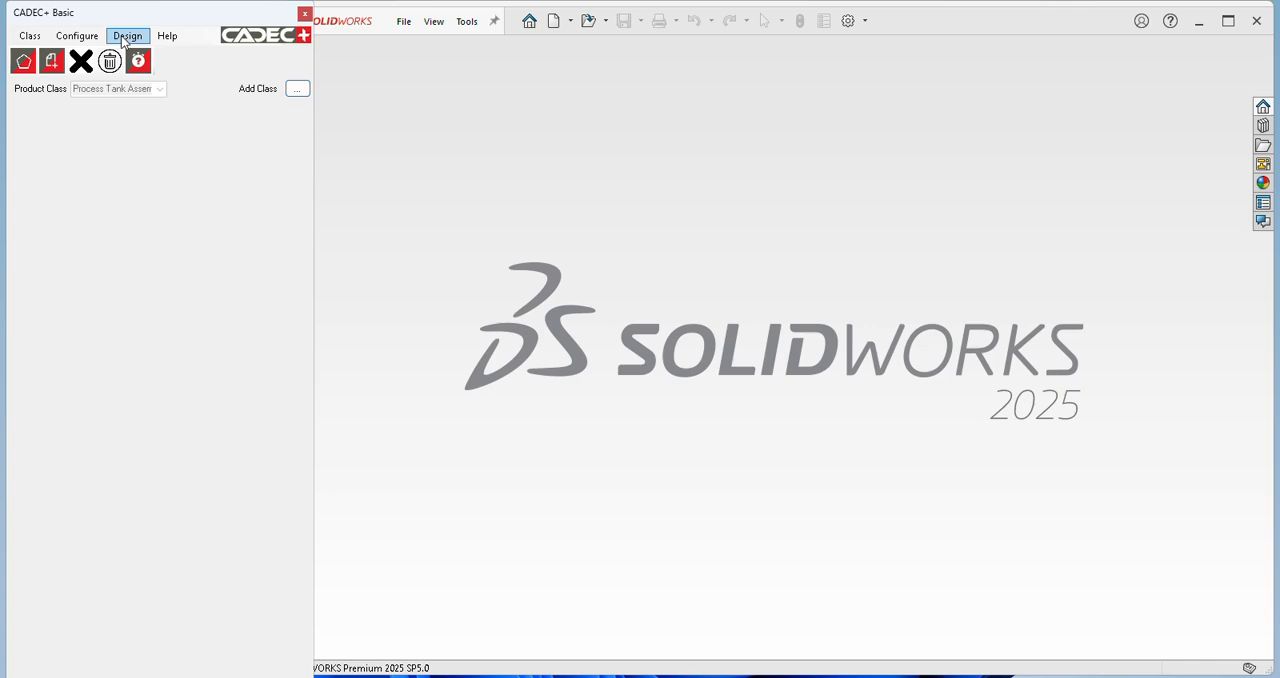
{"action": "left_click", "coordinate": [78, 35]}
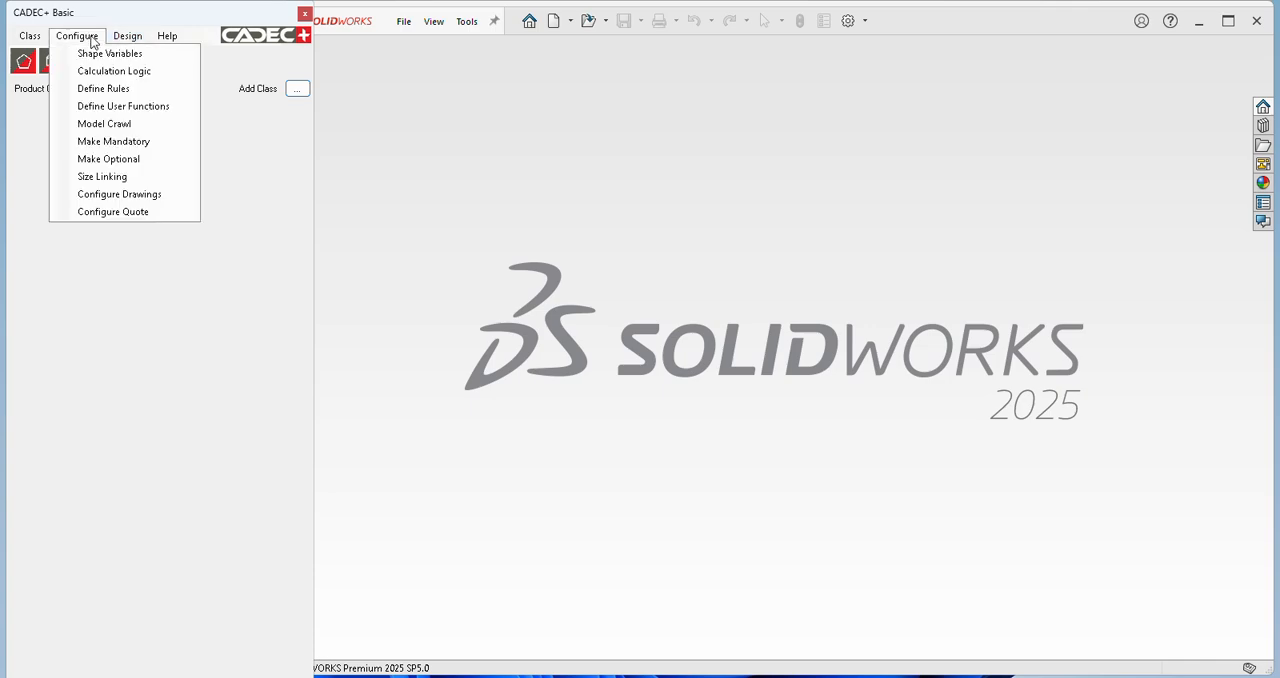
{"action": "left_click", "coordinate": [112, 49]}
Step: Examine the shape values defined for each shape variable of the Process Tank Assembly class, from Agitation through Tank Type
{"action": "left_click", "coordinate": [40, 189]}
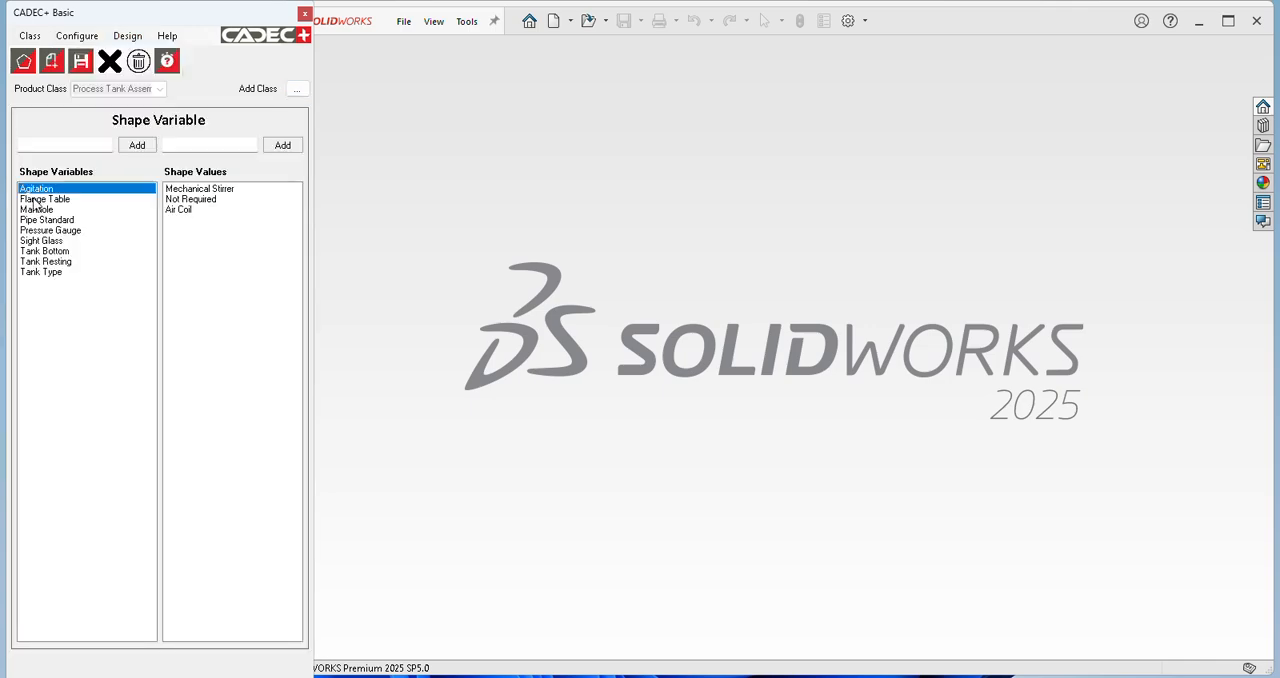
{"action": "left_click", "coordinate": [43, 199]}
{"action": "left_click", "coordinate": [44, 210]}
{"action": "left_click", "coordinate": [46, 220]}
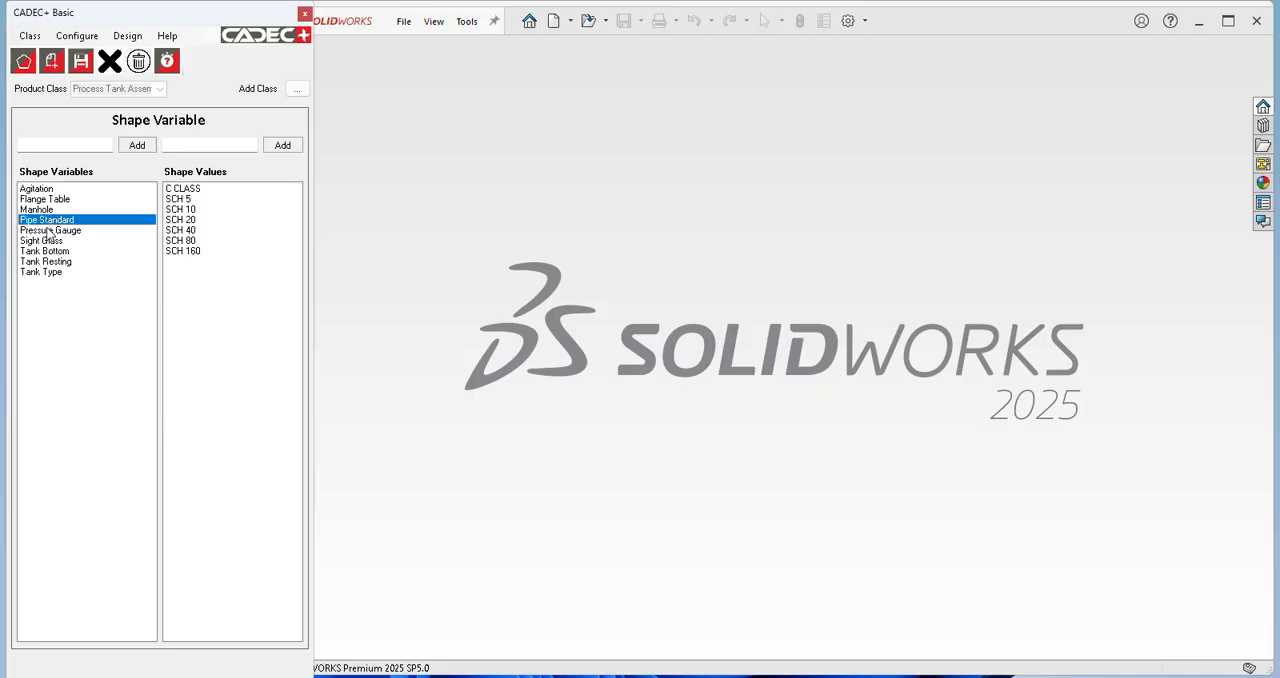
{"action": "left_click", "coordinate": [49, 231]}
{"action": "left_click", "coordinate": [50, 241]}
{"action": "left_click", "coordinate": [48, 251]}
{"action": "left_click", "coordinate": [47, 262]}
{"action": "left_click", "coordinate": [47, 273]}
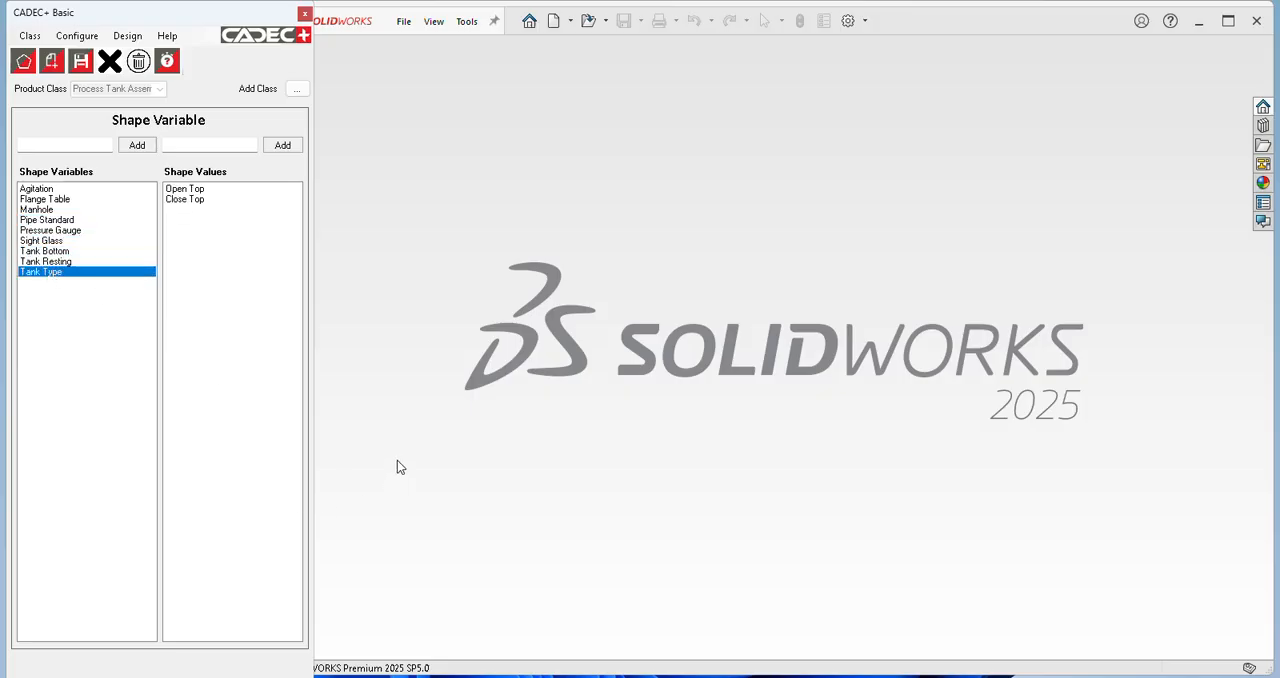
Step: Review the class's calculation logic, viewing the full equations of several outlet and inlet connection variables, and close the equation editor
{"action": "left_click", "coordinate": [96, 37]}
{"action": "left_click", "coordinate": [100, 70]}
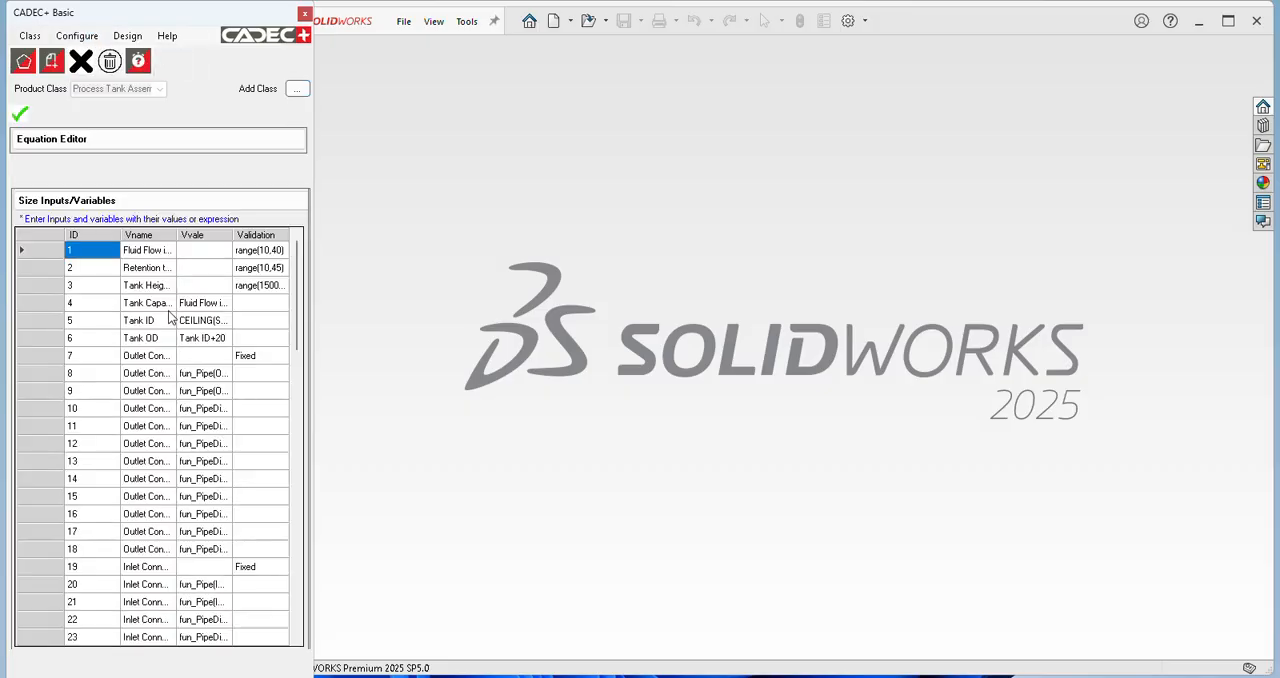
{"action": "scroll", "coordinate": [202, 322], "scroll_direction": "down", "scroll_amount": 3}
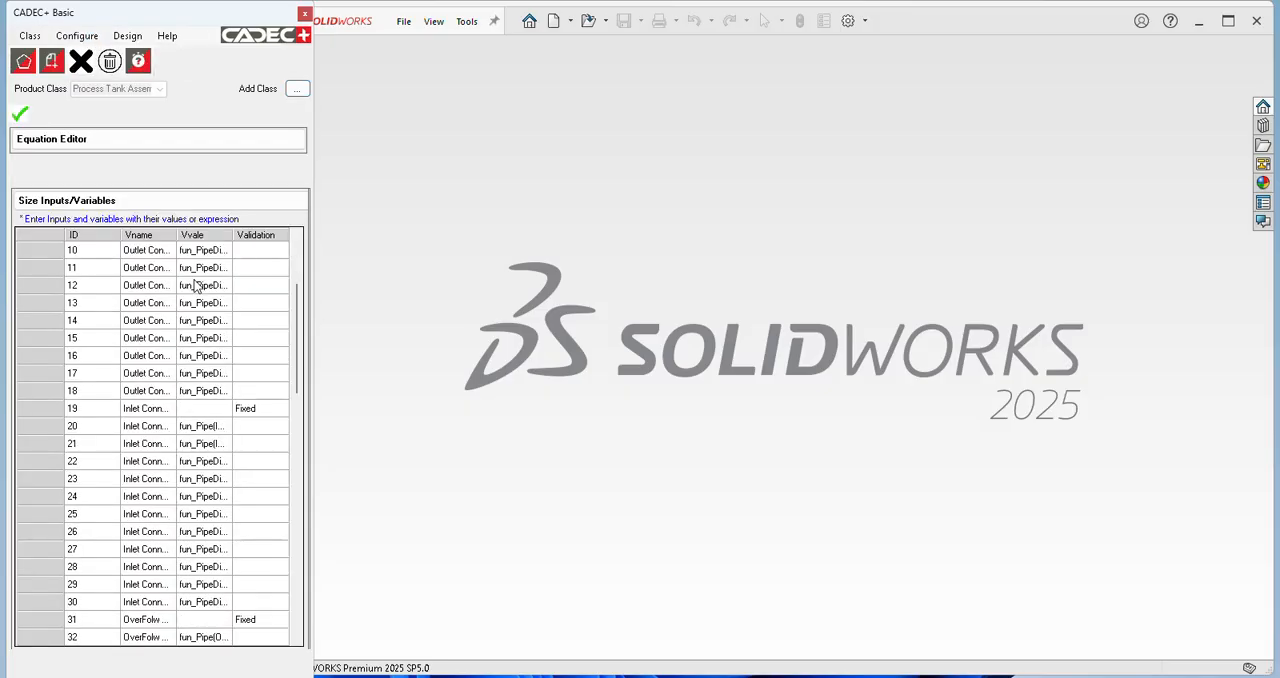
{"action": "left_click", "coordinate": [133, 148]}
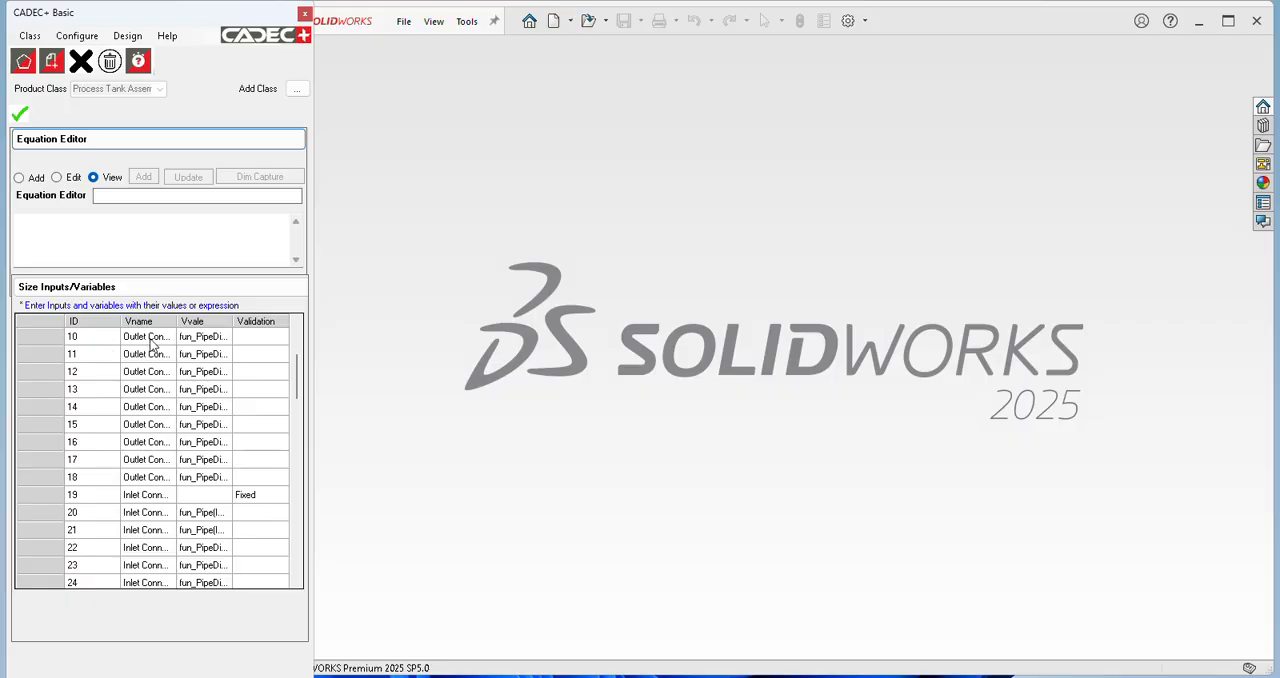
{"action": "left_click", "coordinate": [147, 342]}
{"action": "left_click", "coordinate": [147, 371]}
{"action": "left_click", "coordinate": [146, 424]}
{"action": "left_click", "coordinate": [142, 494]}
{"action": "left_click", "coordinate": [145, 565]}
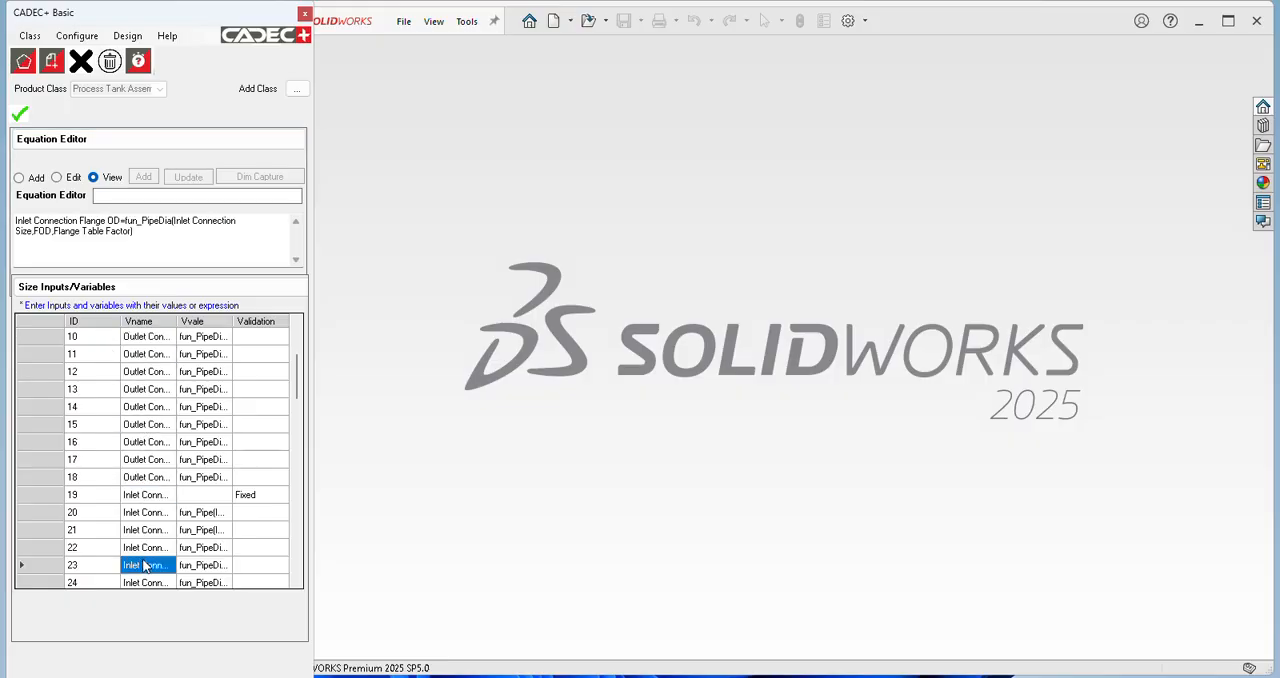
{"action": "left_click", "coordinate": [21, 116]}
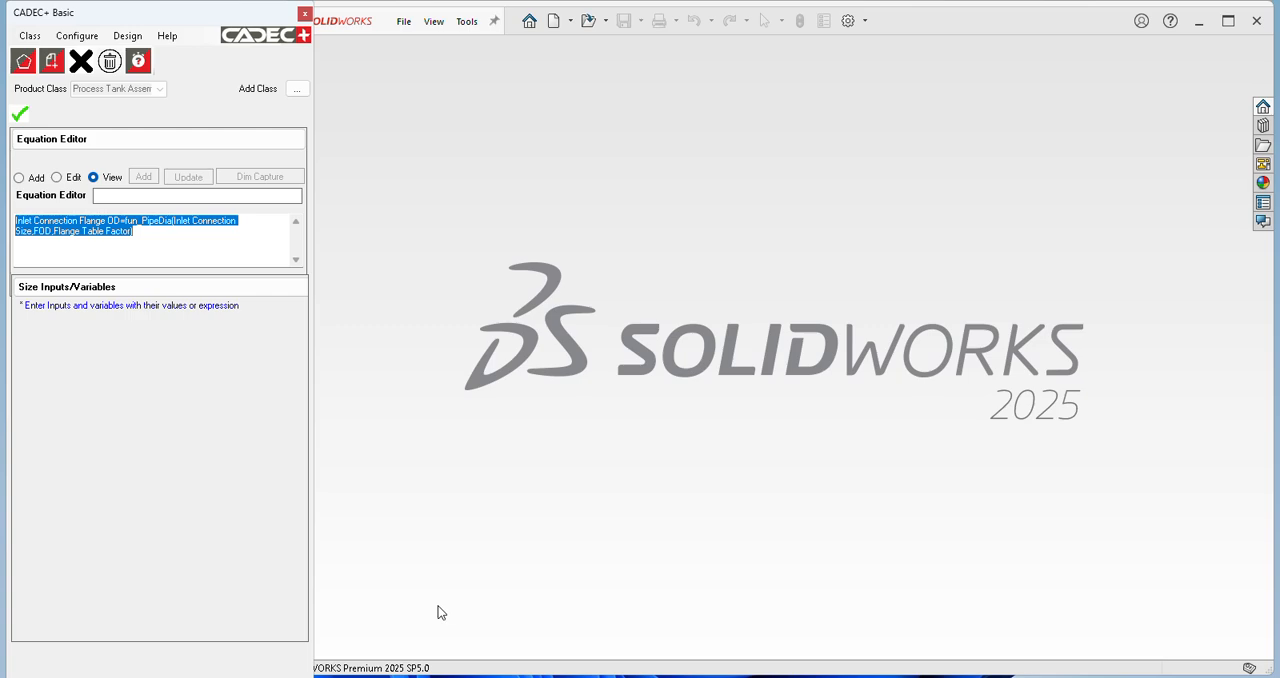
Step: Open the class's size lookup rules, widen the CADEC+ area, and view the driving values for Outlet Connection Size
{"action": "left_click", "coordinate": [88, 37]}
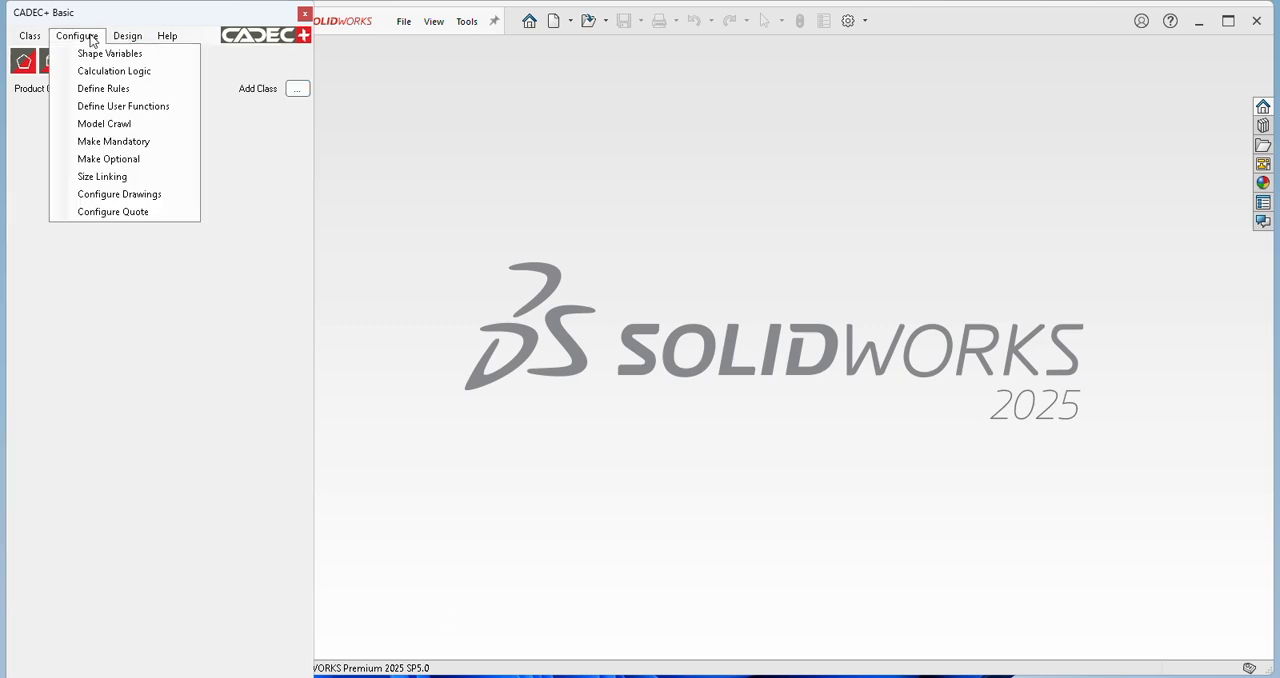
{"action": "left_click", "coordinate": [100, 89]}
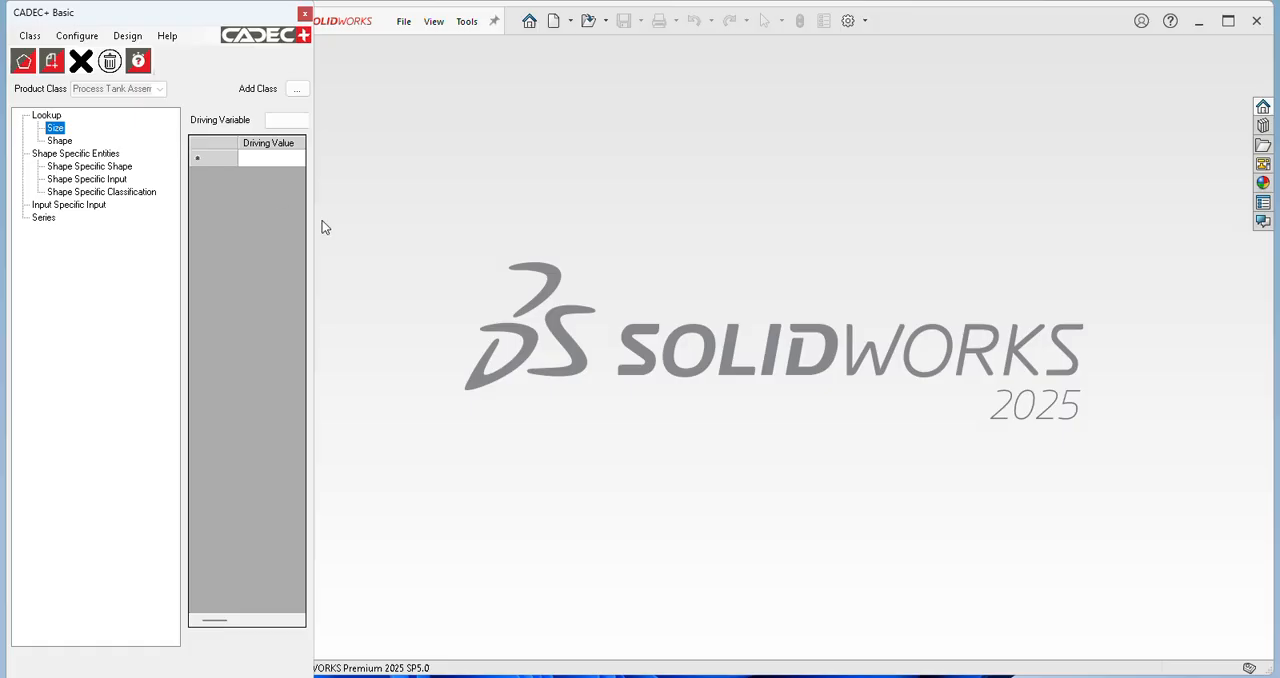
{"action": "left_click_drag", "start_coordinate": [311, 222], "coordinate": [685, 222]}
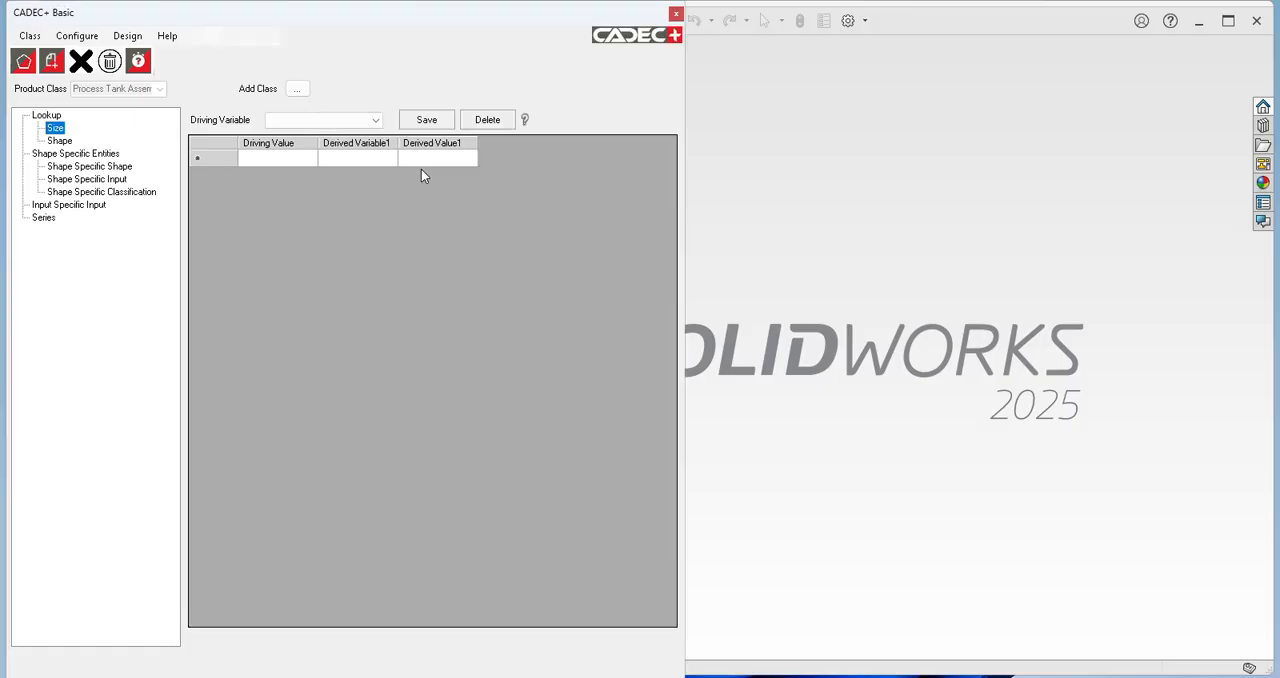
{"action": "left_click", "coordinate": [372, 121]}
{"action": "left_click", "coordinate": [318, 165]}
{"action": "left_click", "coordinate": [374, 120]}
{"action": "left_click", "coordinate": [300, 131]}
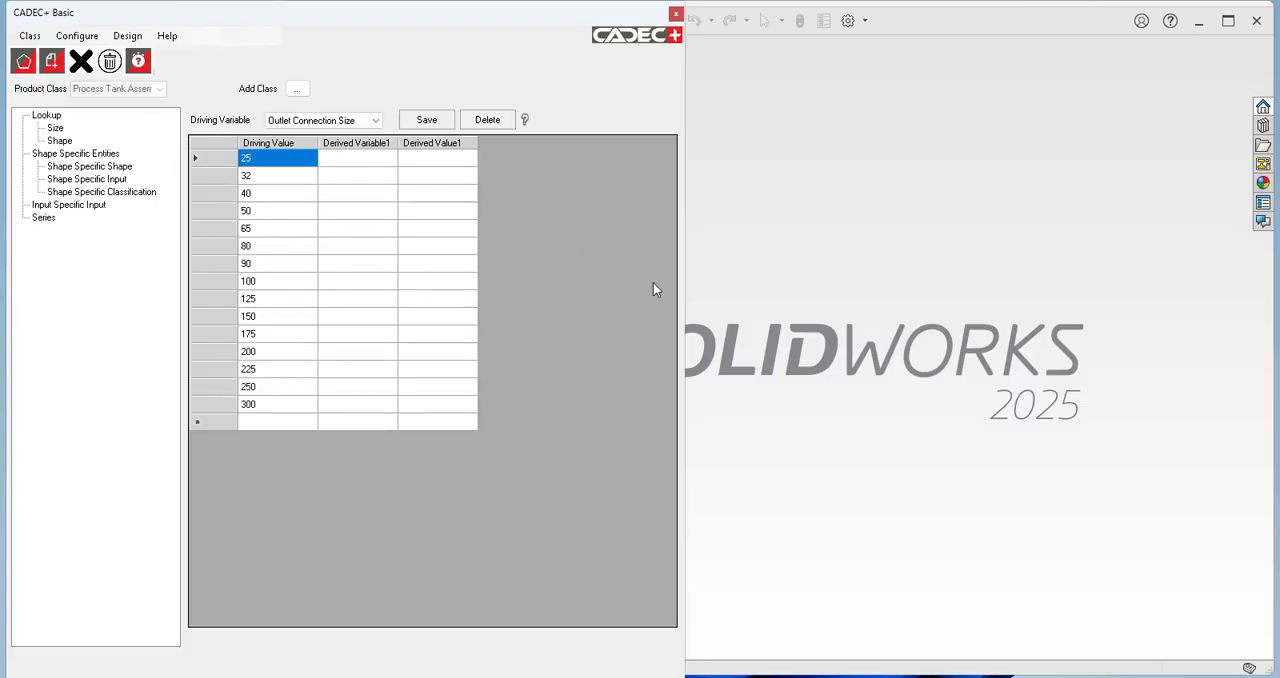
Step: Inspect the mandatory components of the class and the included features of OUTLET FLANGE-1, Process Tank-1 and INLET FLANGE-1
{"action": "left_click", "coordinate": [77, 36]}
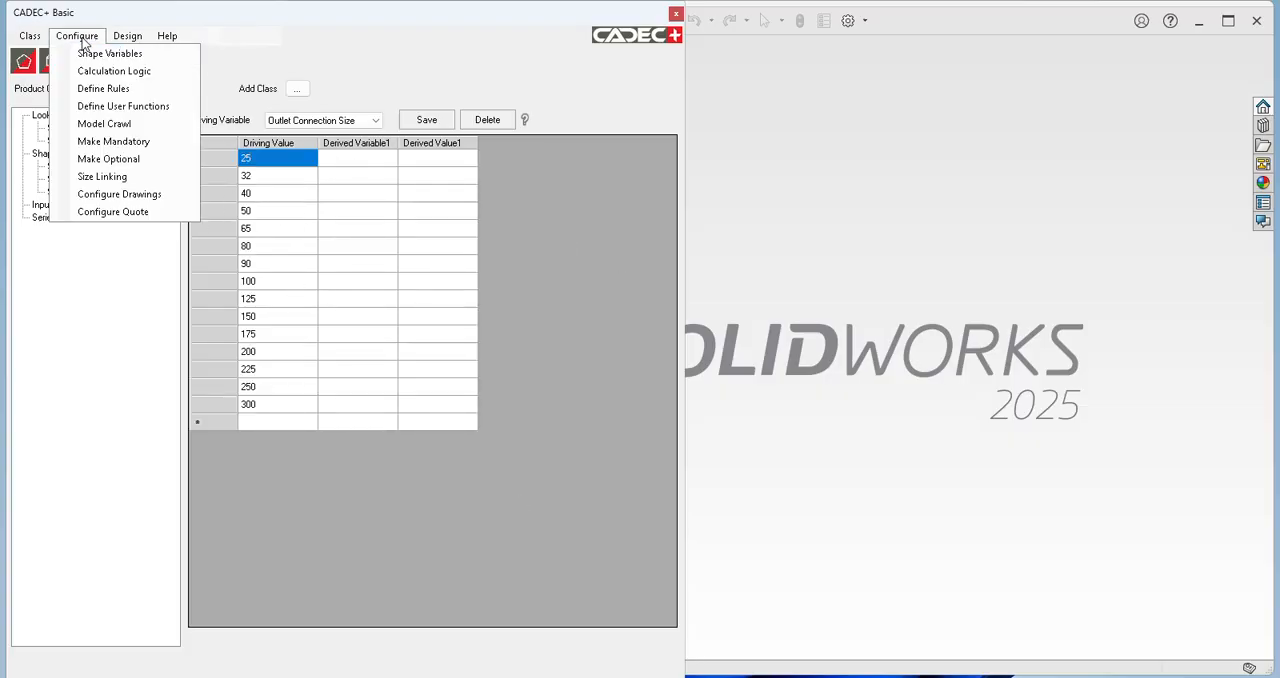
{"action": "left_click", "coordinate": [113, 142]}
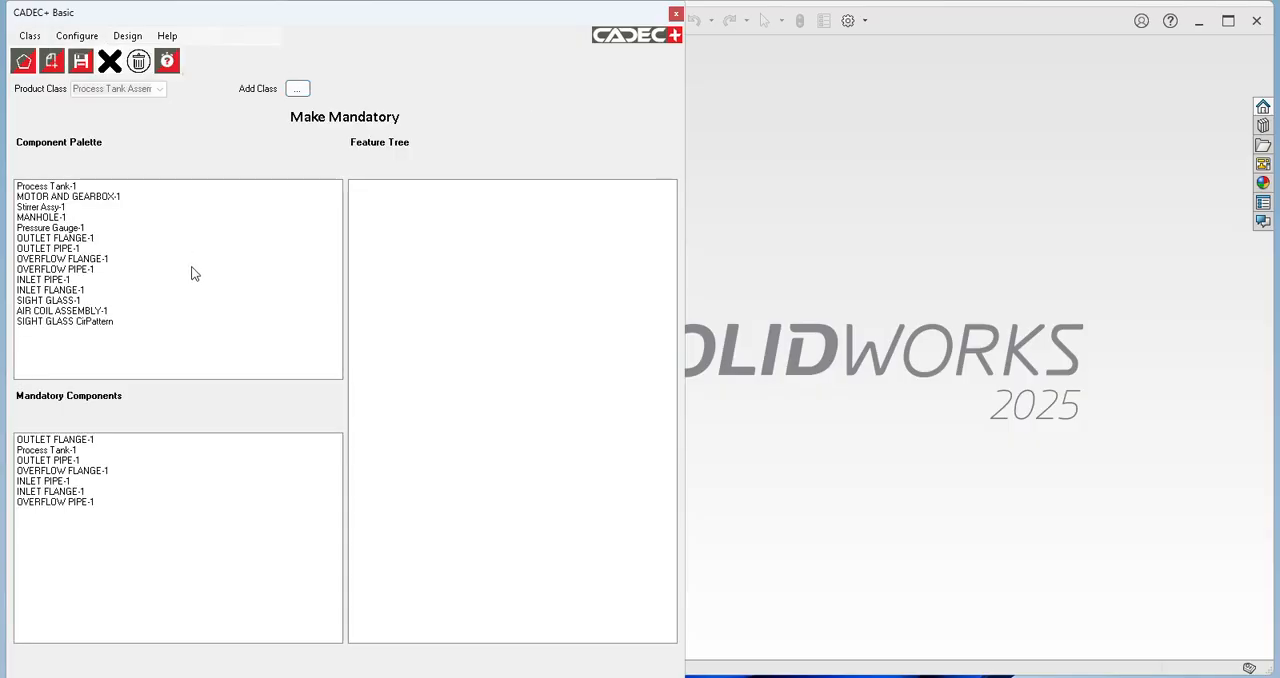
{"action": "left_click", "coordinate": [57, 443]}
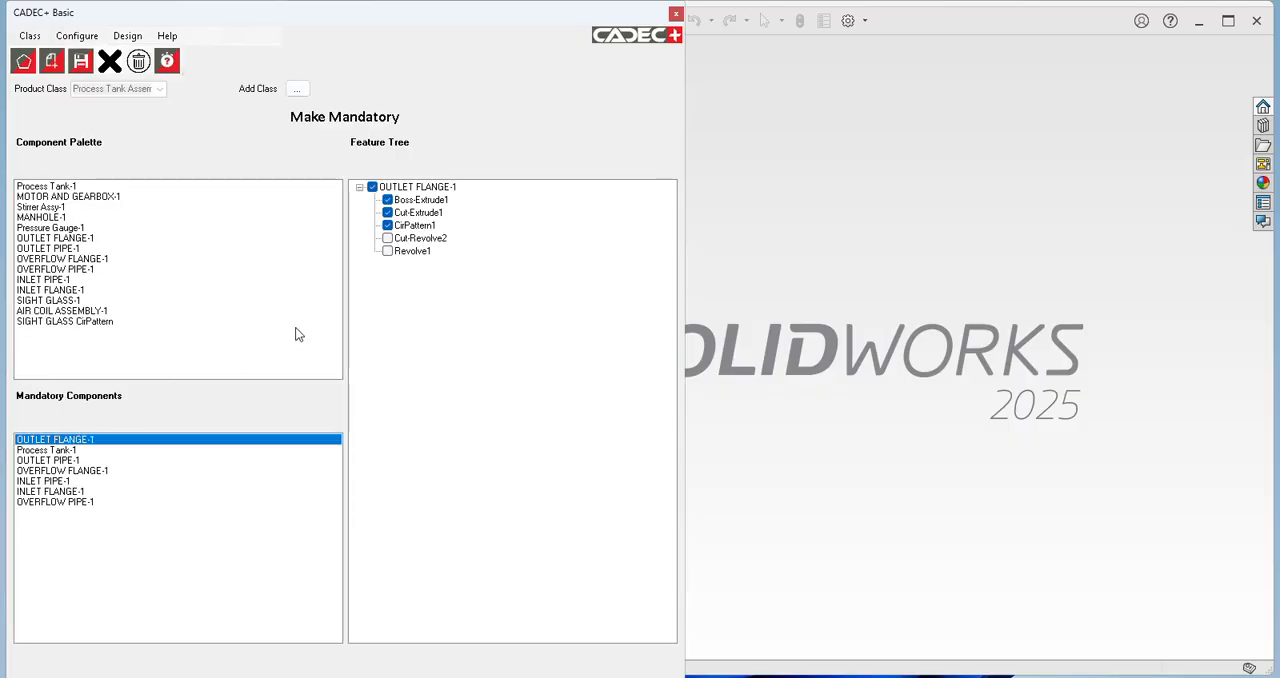
{"action": "left_click", "coordinate": [35, 451]}
{"action": "left_click", "coordinate": [47, 492]}
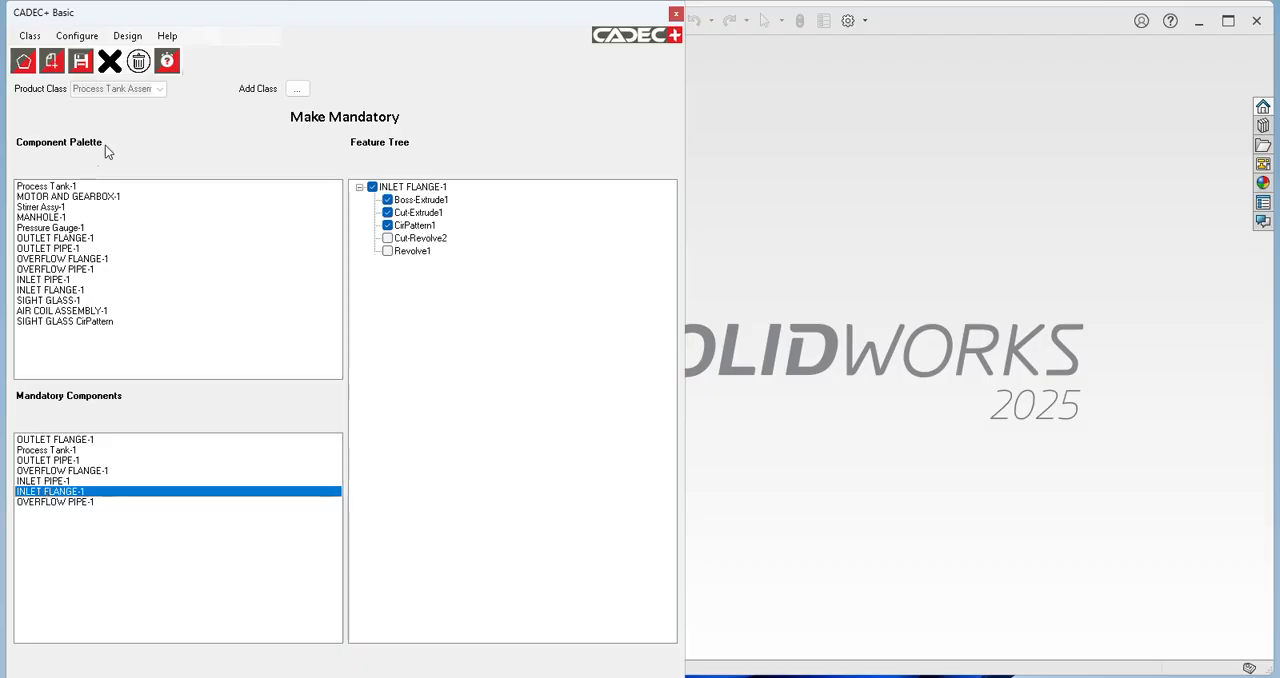
Step: Check which optional components are assigned to the Close Top value of the Tank Type shape variable
{"action": "left_click", "coordinate": [77, 36]}
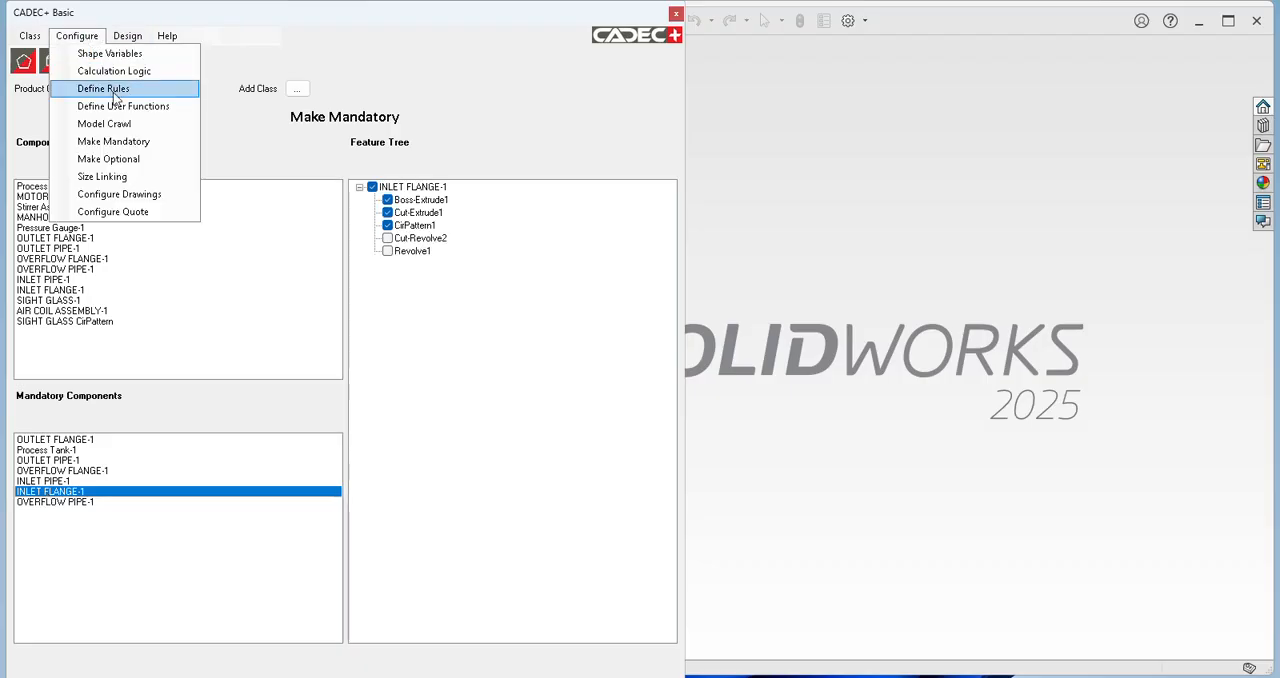
{"action": "left_click", "coordinate": [122, 158]}
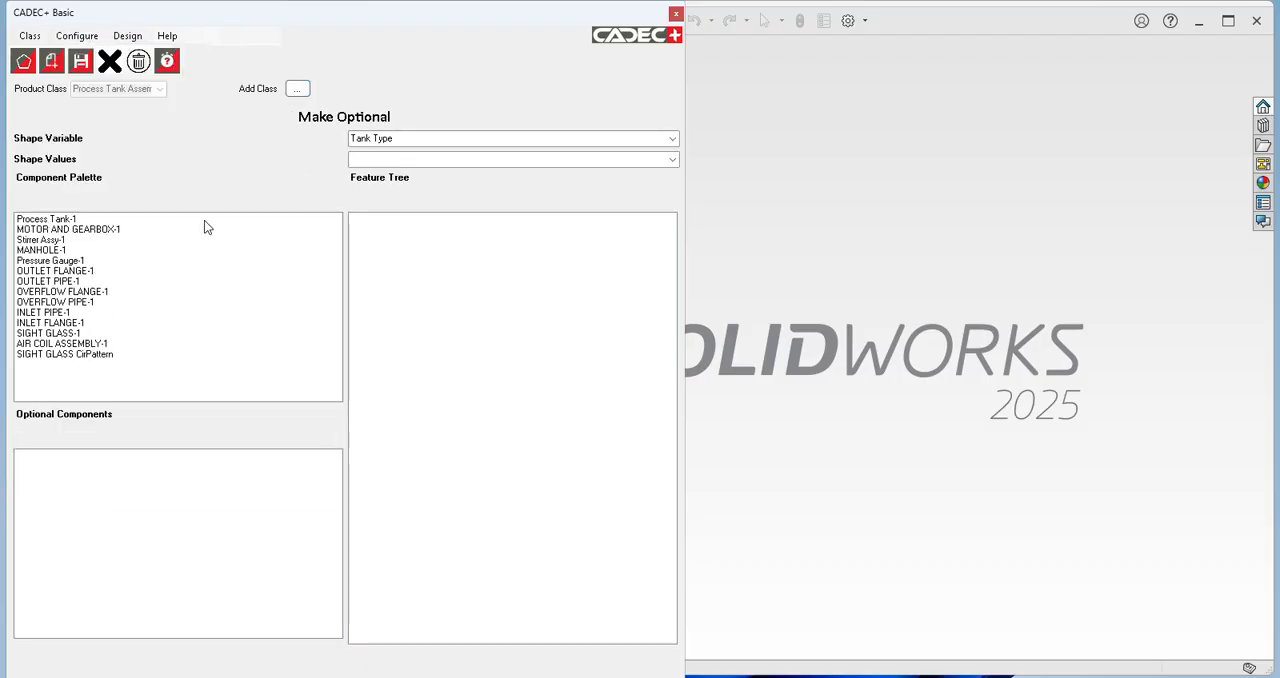
{"action": "left_click", "coordinate": [673, 160]}
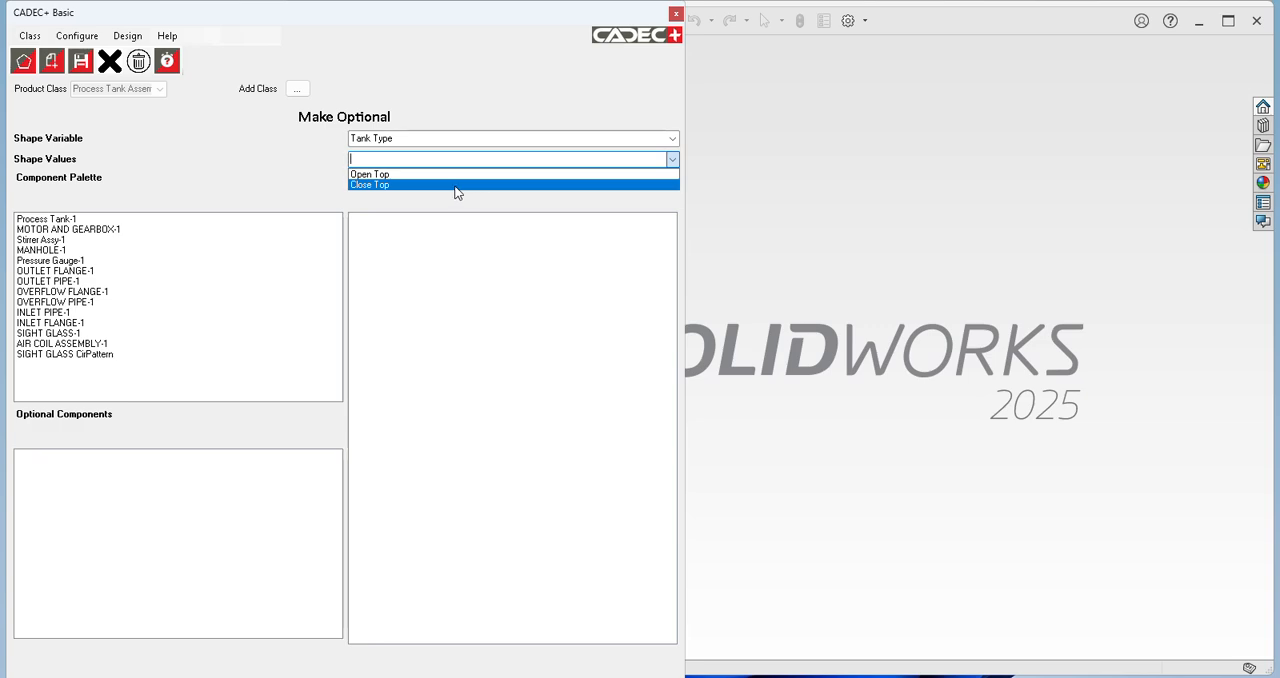
{"action": "left_click", "coordinate": [454, 184]}
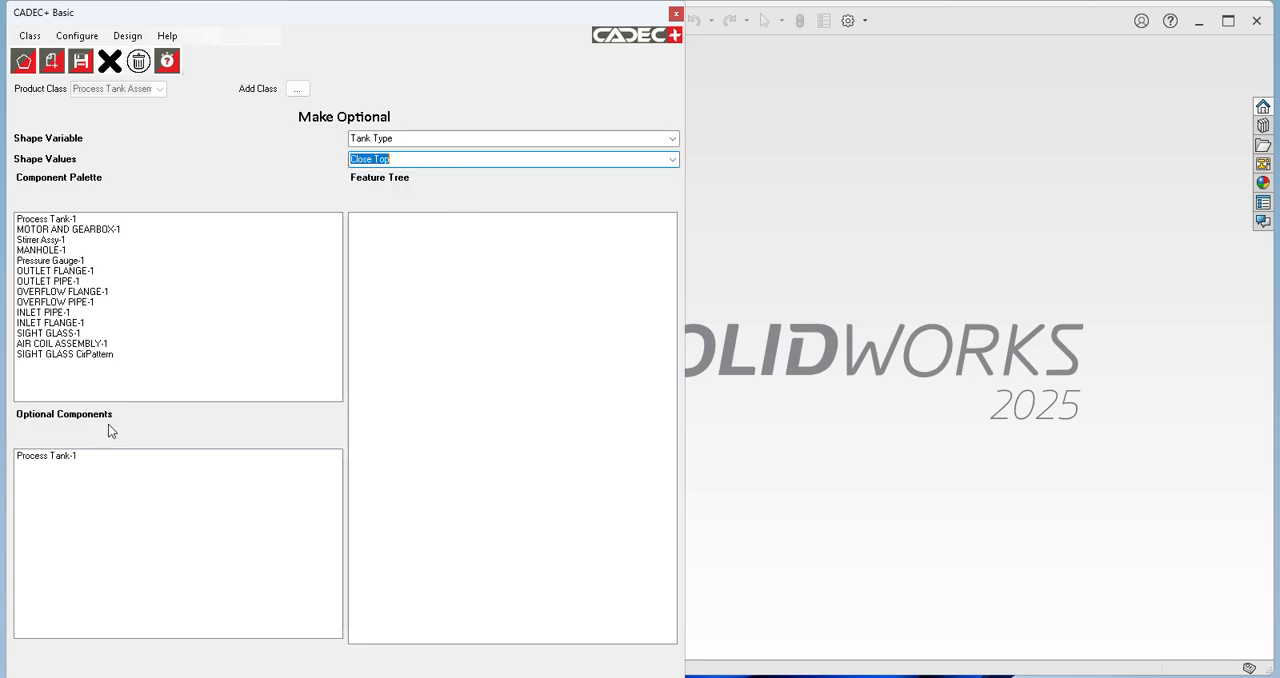
Step: View the optional components for Agitation with Mechanical Stirrer, and inspect the feature trees of Stirrer Assy-1 and Process Tank-1
{"action": "left_click", "coordinate": [673, 139]}
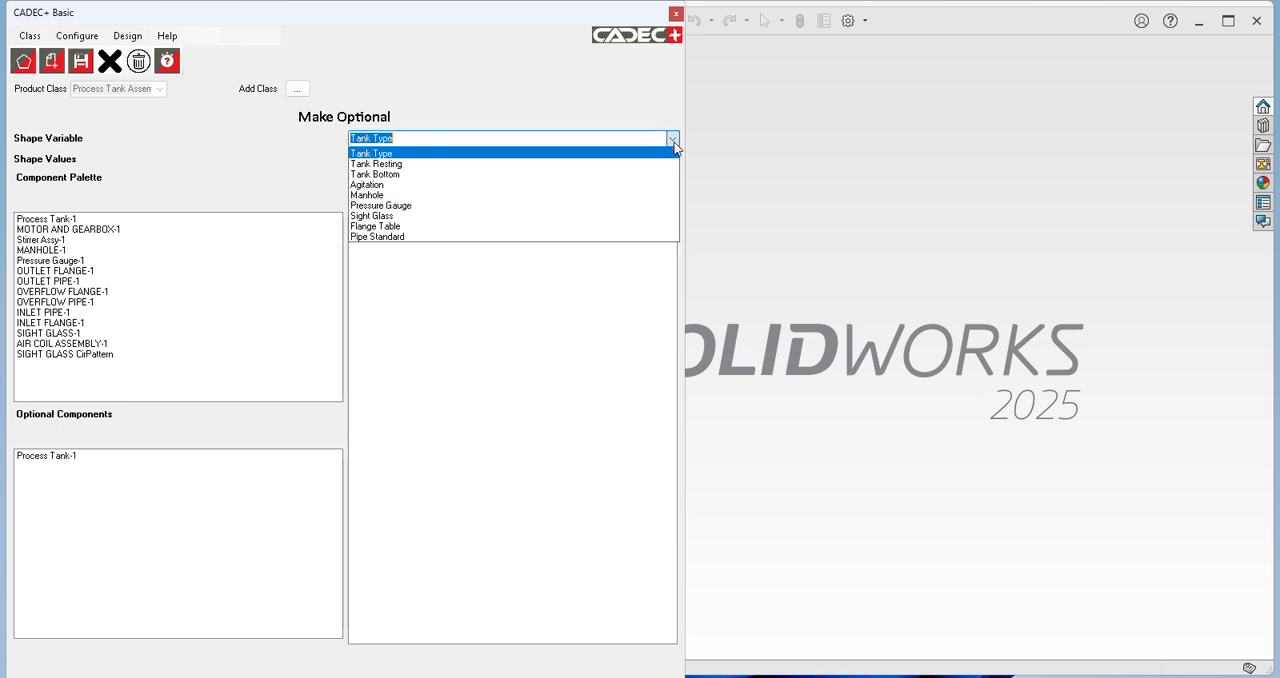
{"action": "left_click", "coordinate": [517, 186]}
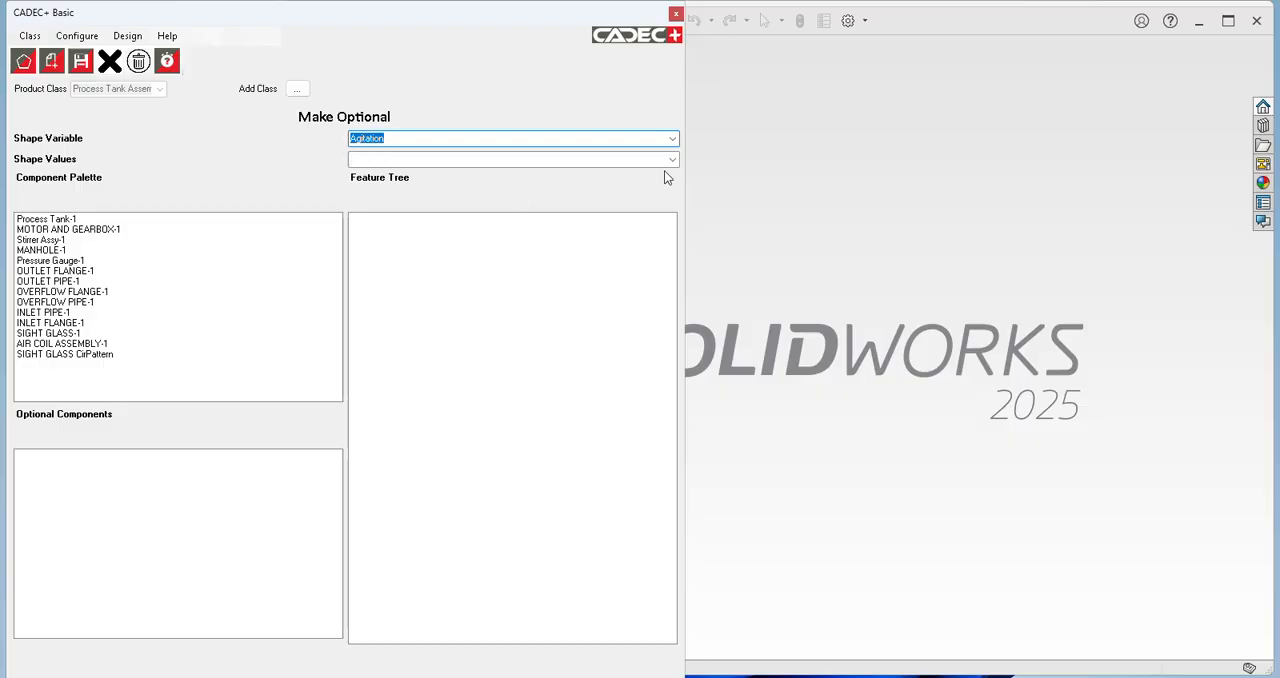
{"action": "left_click", "coordinate": [672, 160]}
{"action": "left_click", "coordinate": [556, 175]}
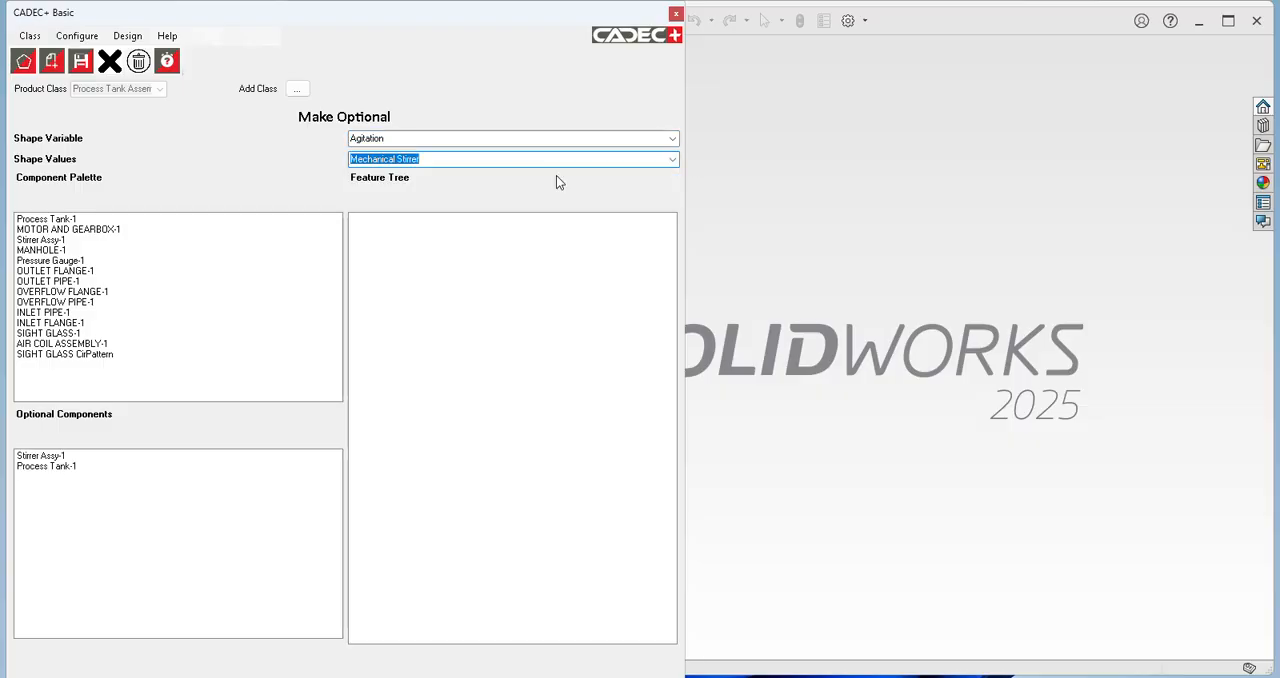
{"action": "left_click", "coordinate": [40, 456]}
{"action": "left_click", "coordinate": [37, 467]}
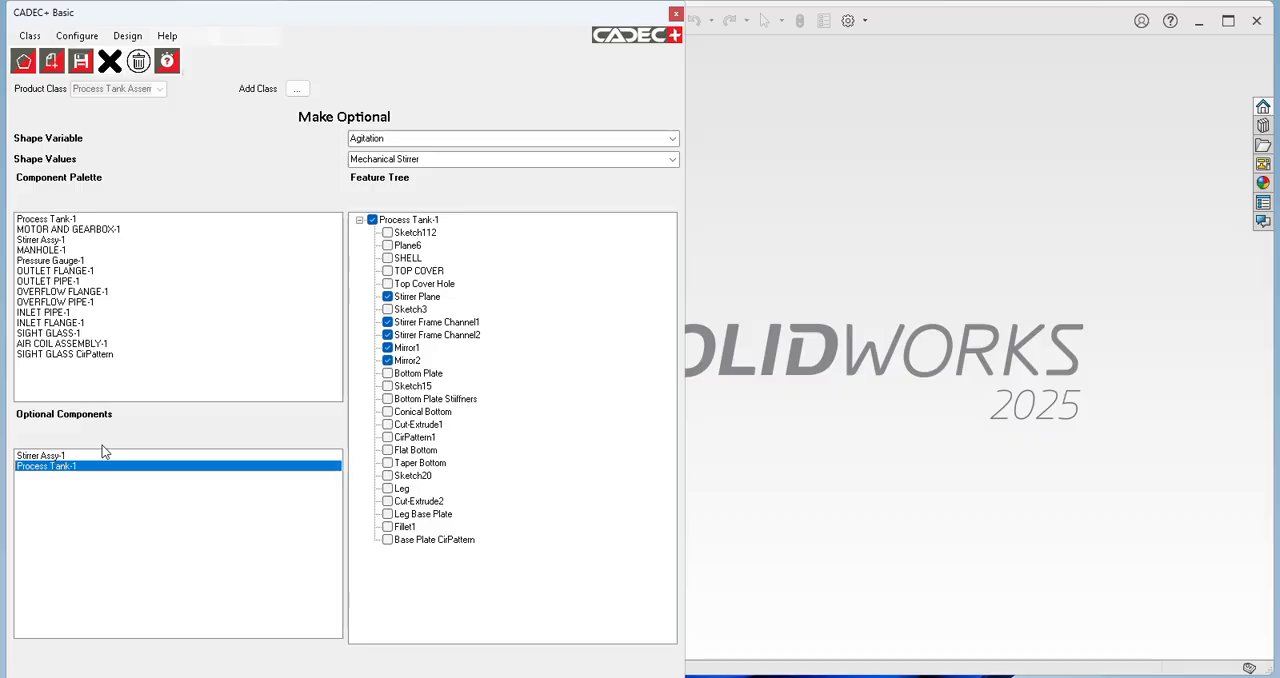
{"action": "left_click", "coordinate": [62, 456]}
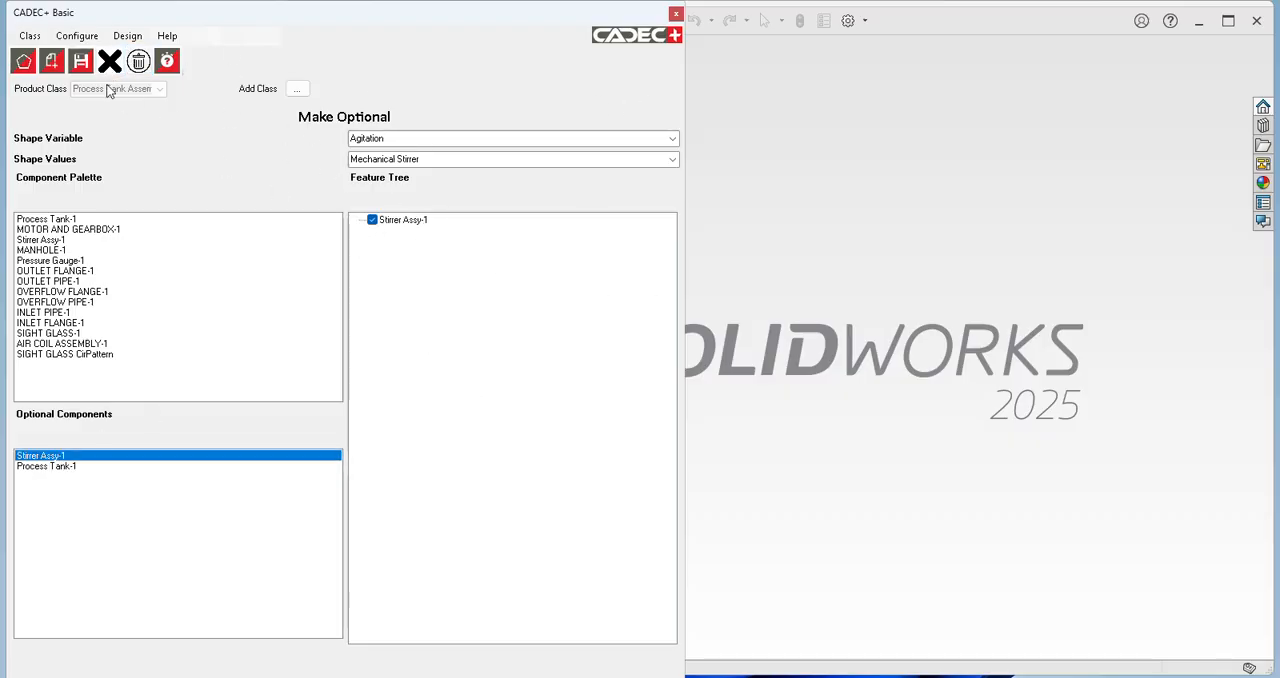
Step: Look up the drawing linked to the Process Tank Assembly class and open the view positioning margin configuration
{"action": "left_click", "coordinate": [78, 38]}
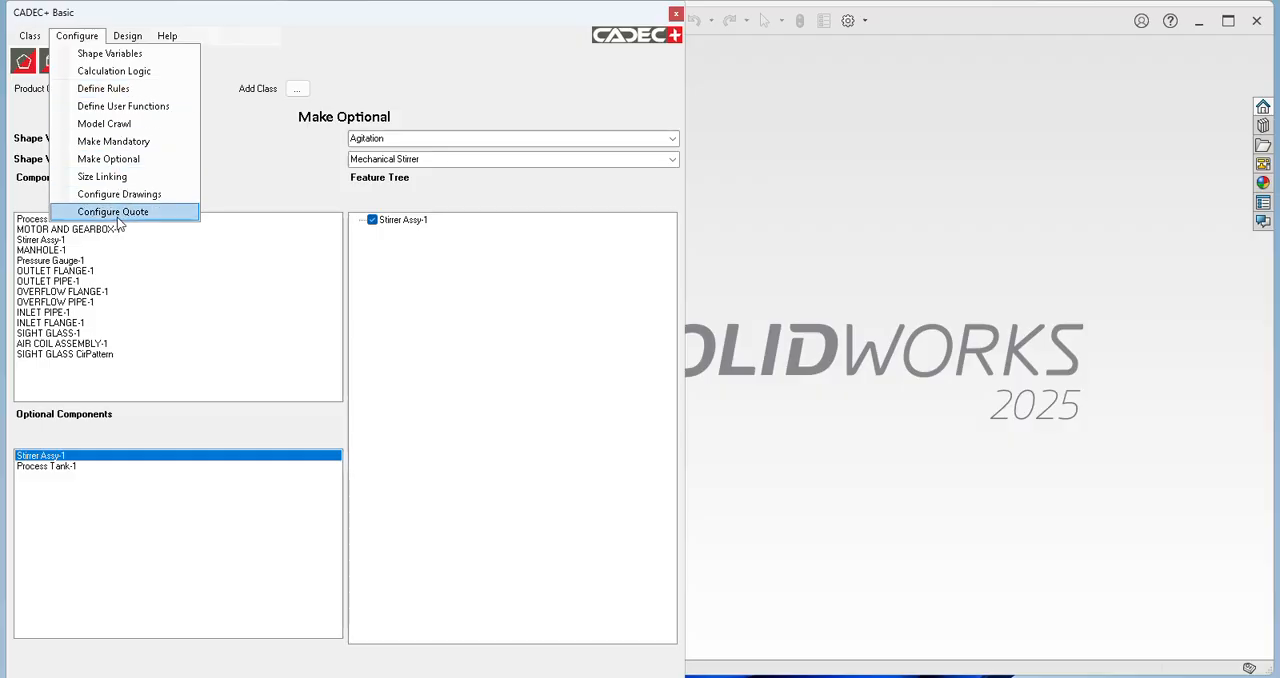
{"action": "left_click", "coordinate": [130, 195]}
{"action": "left_click", "coordinate": [411, 148]}
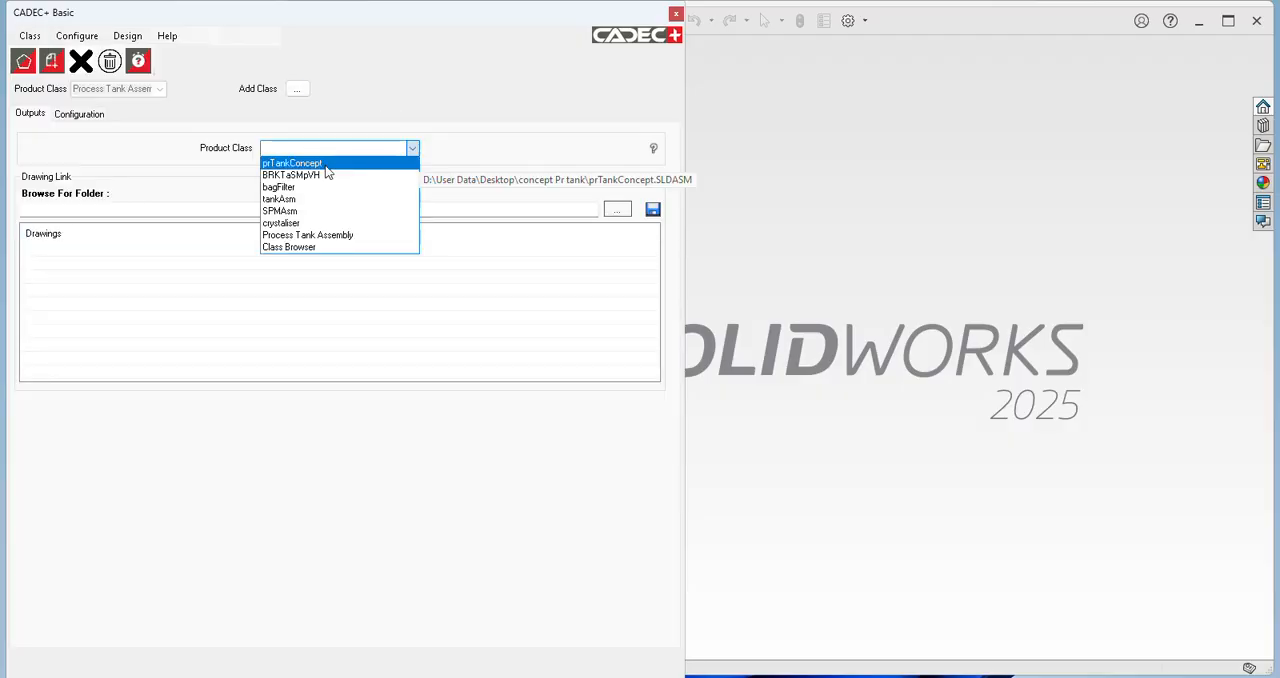
{"action": "left_click", "coordinate": [328, 233]}
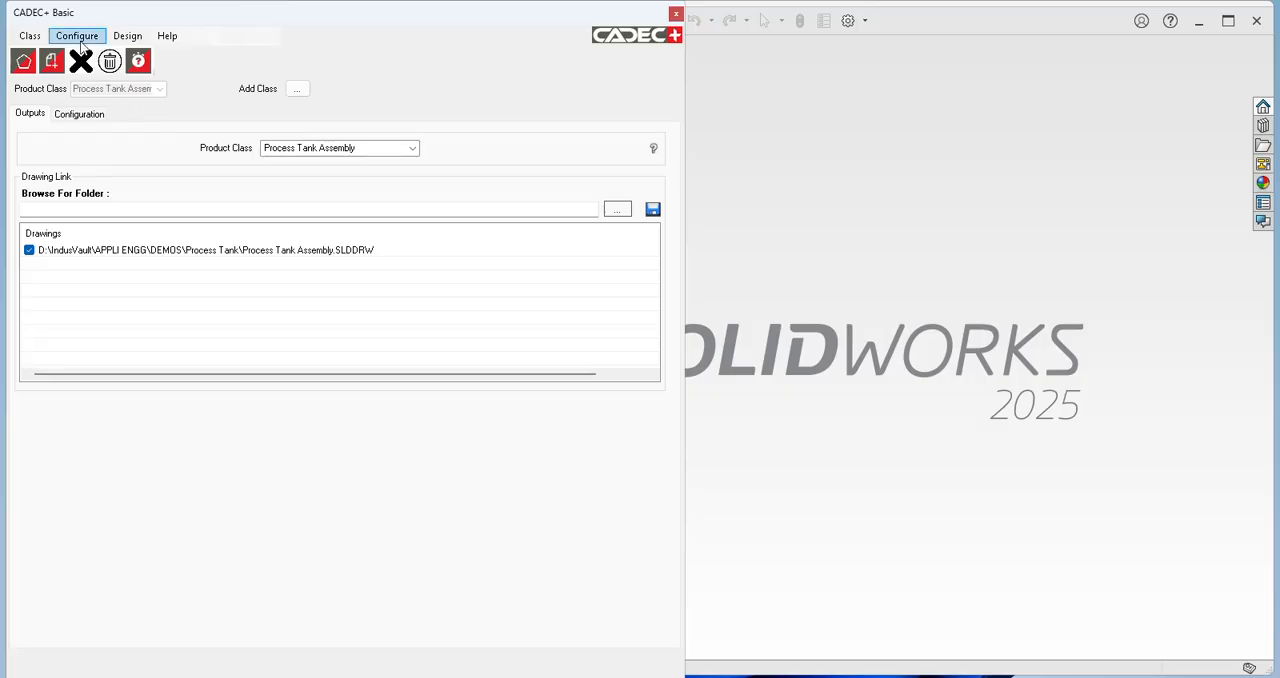
{"action": "left_click", "coordinate": [92, 116]}
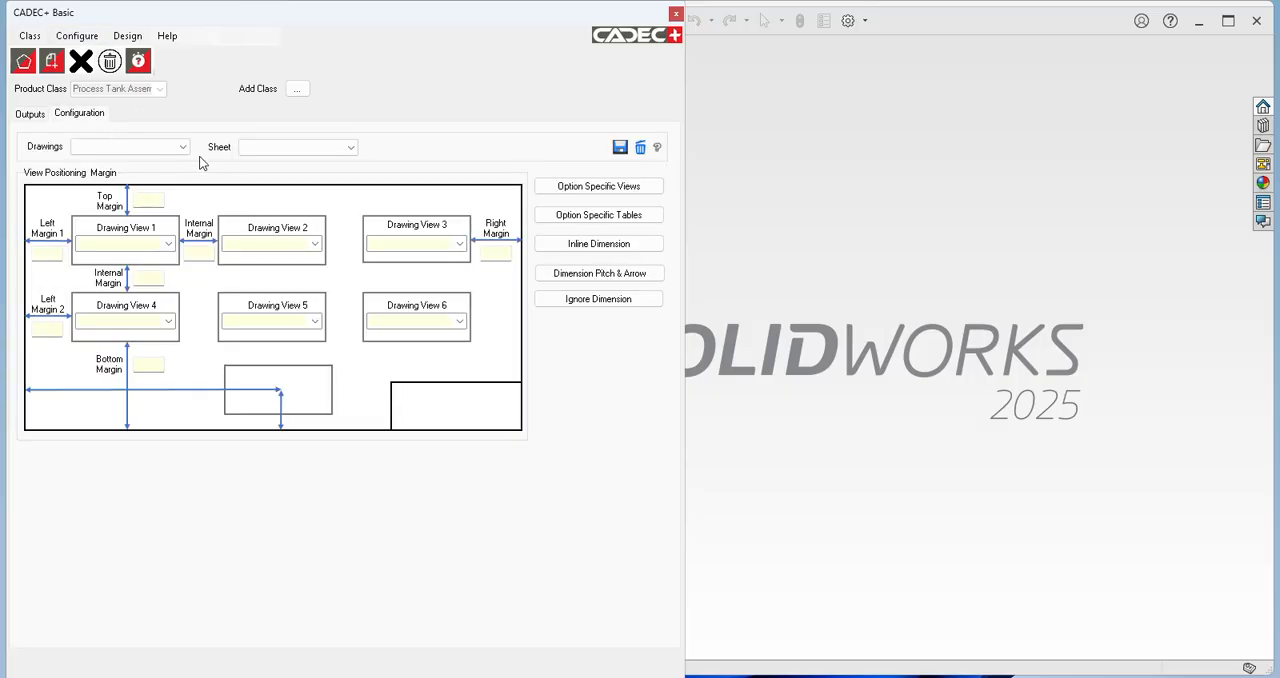
Step: Look up the view positioning margins configured for Sheet1 of the Process Tank Assembly drawing
{"action": "left_click", "coordinate": [186, 147]}
{"action": "left_click", "coordinate": [152, 164]}
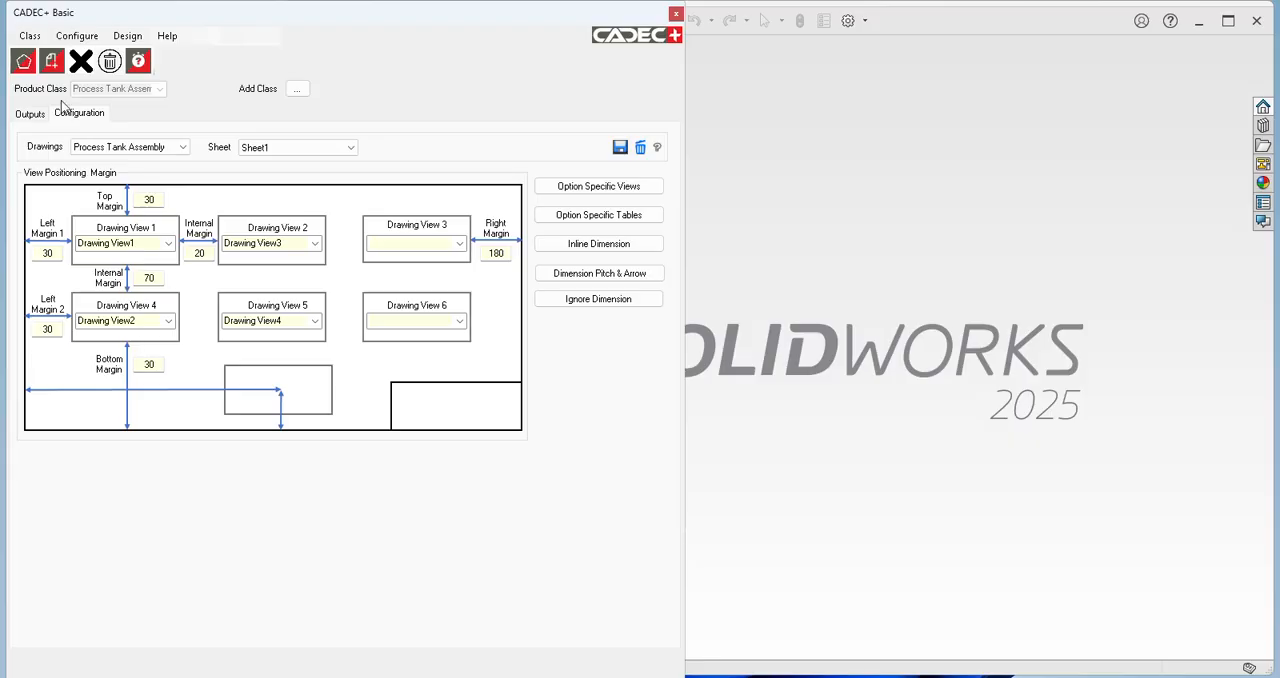
Step: Start a new design for the Process Tank Assembly class with layout ID ptankDetail2401
{"action": "left_click", "coordinate": [80, 38]}
{"action": "left_click", "coordinate": [145, 53]}
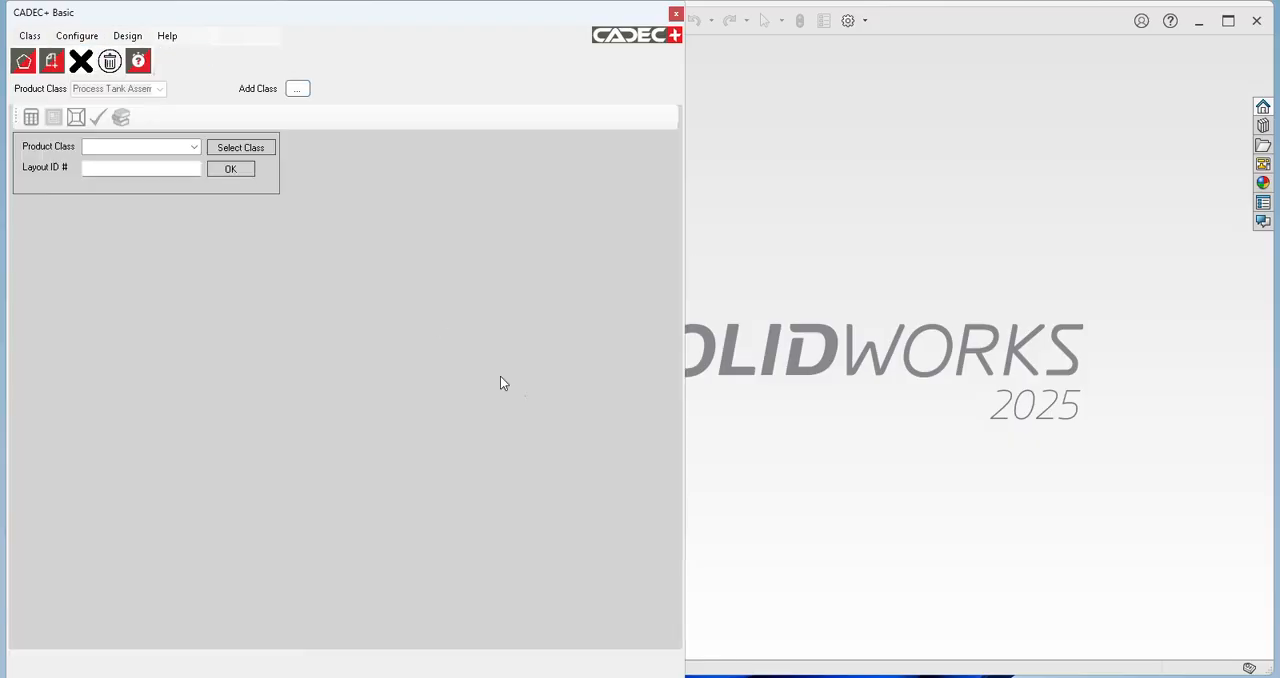
{"action": "left_click_drag", "start_coordinate": [686, 494], "coordinate": [4, 467]}
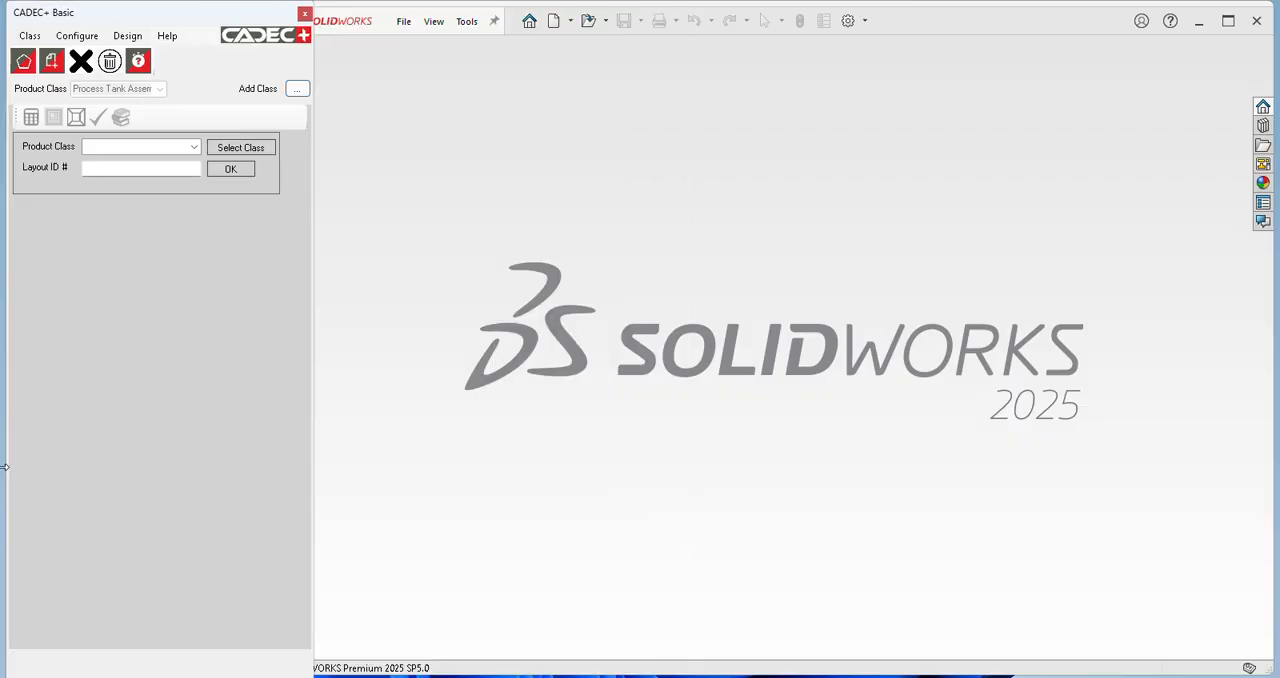
{"action": "left_click", "coordinate": [195, 148]}
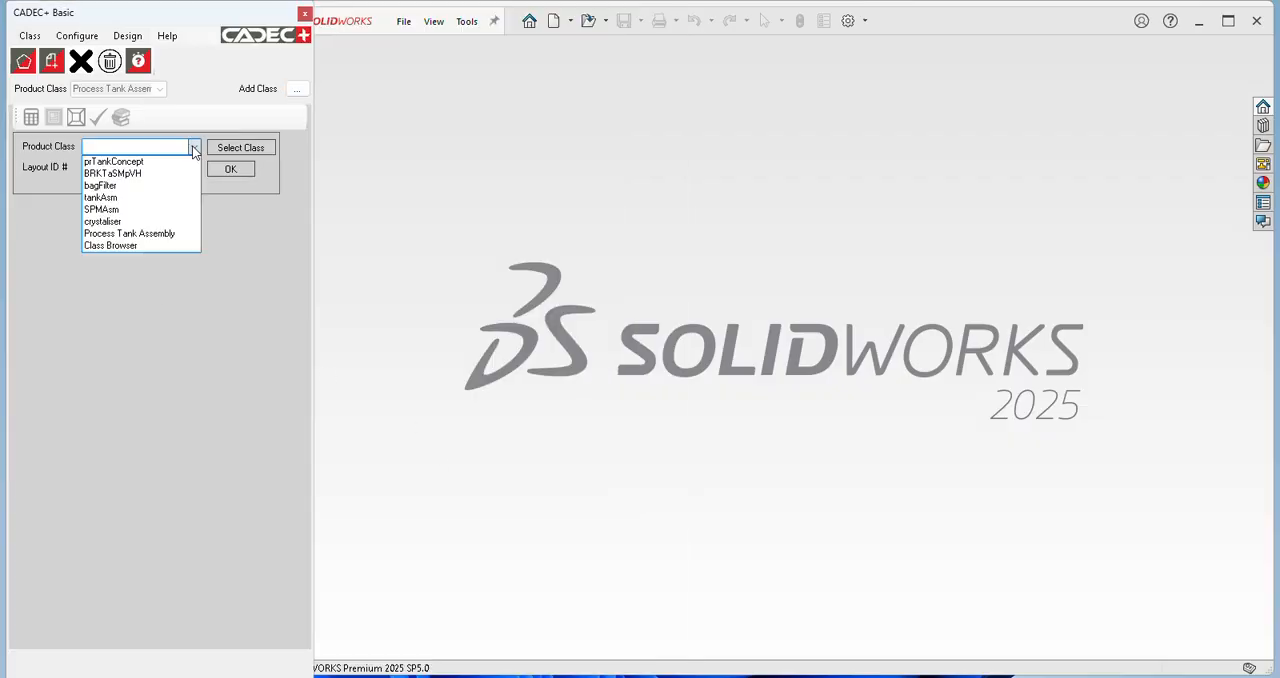
{"action": "left_click", "coordinate": [161, 235]}
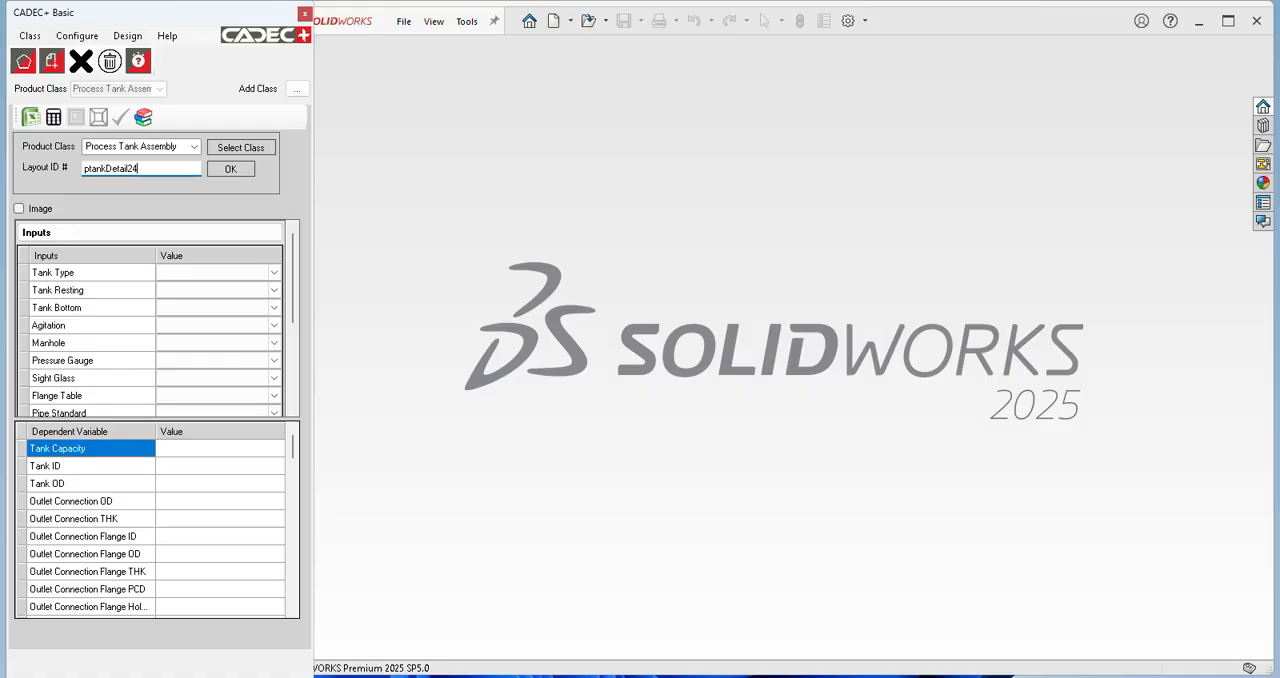
{"action": "left_click", "coordinate": [227, 168]}
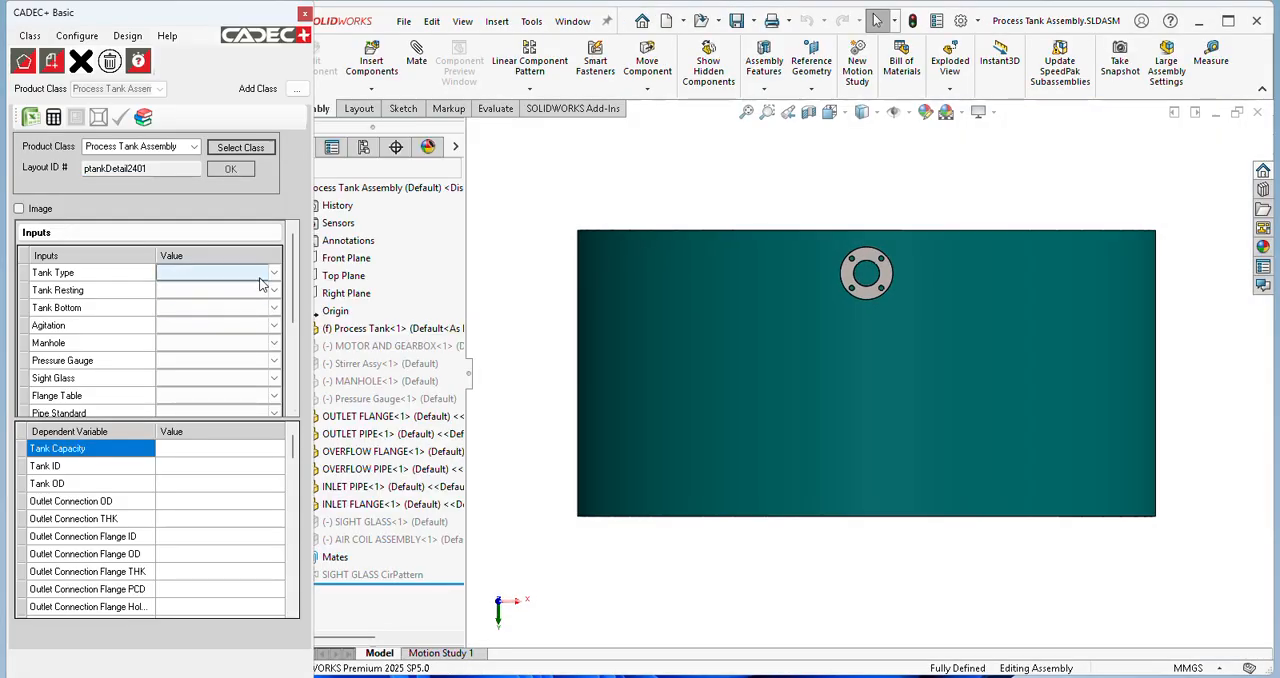
Step: Set Tank Type to Close Top and fill in the remaining design inputs from a stored set of values
{"action": "left_click", "coordinate": [274, 272]}
{"action": "left_click", "coordinate": [274, 272]}
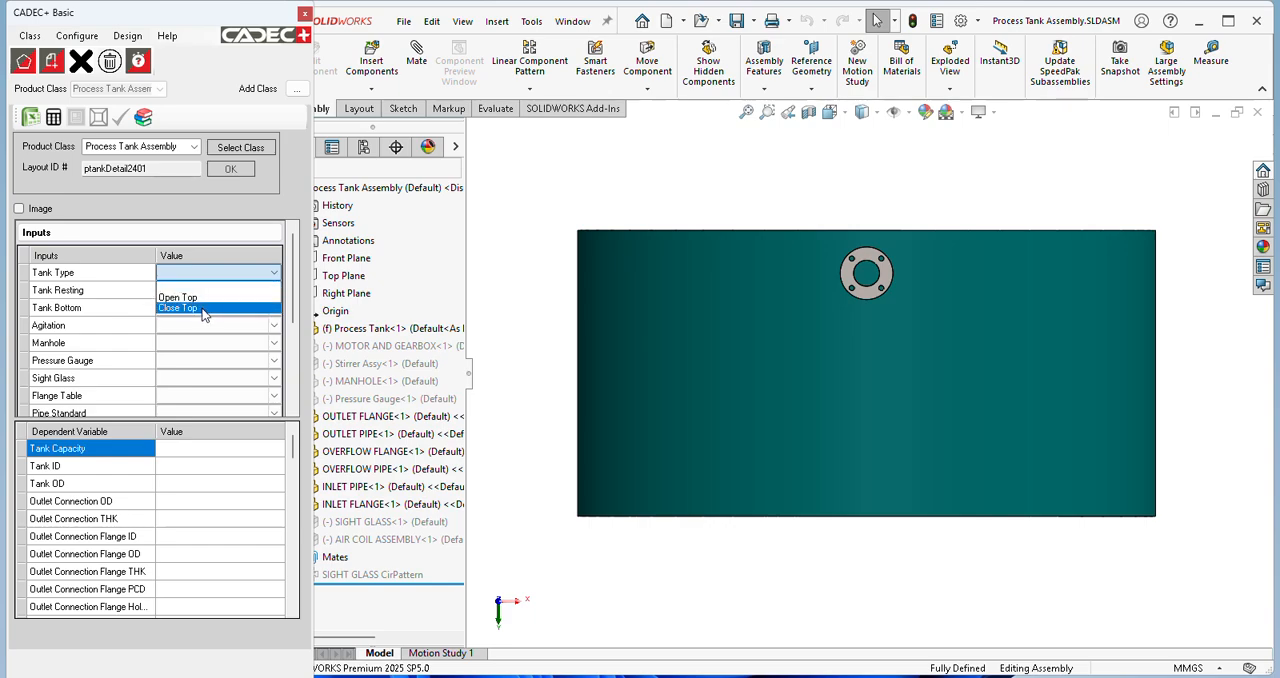
{"action": "left_click", "coordinate": [202, 307]}
{"action": "left_click", "coordinate": [273, 303]}
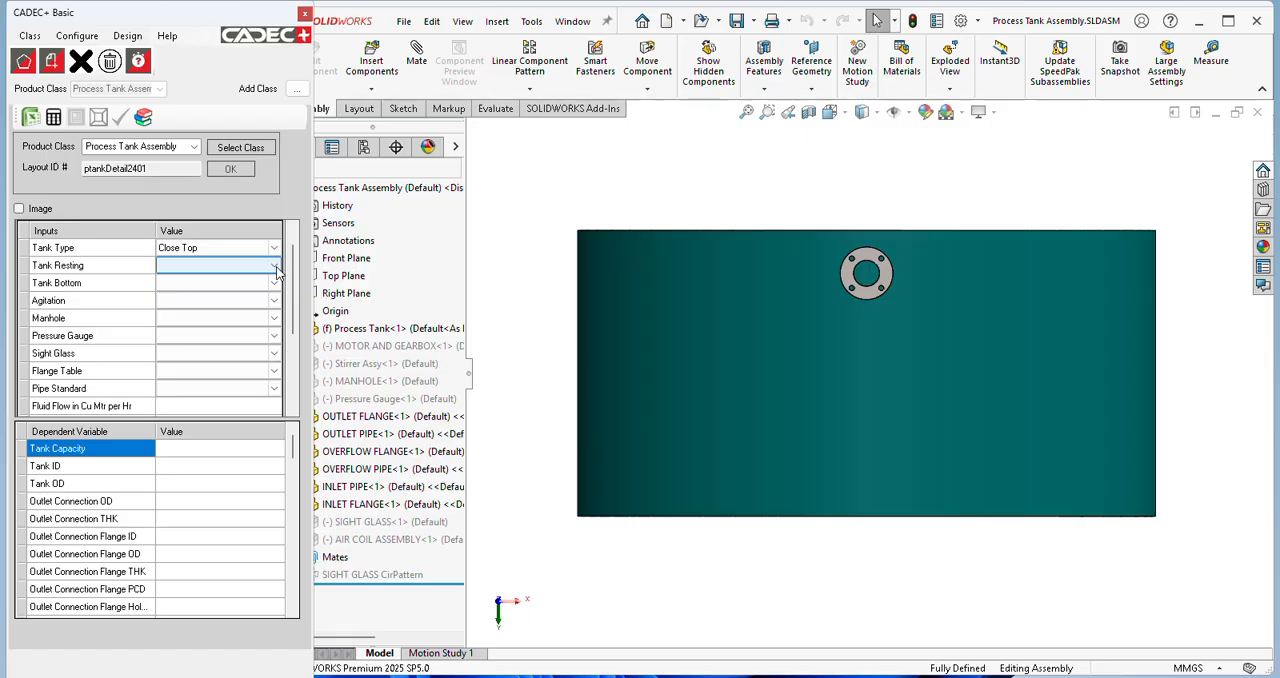
{"action": "left_click", "coordinate": [144, 119]}
{"action": "double_click", "coordinate": [238, 184]}
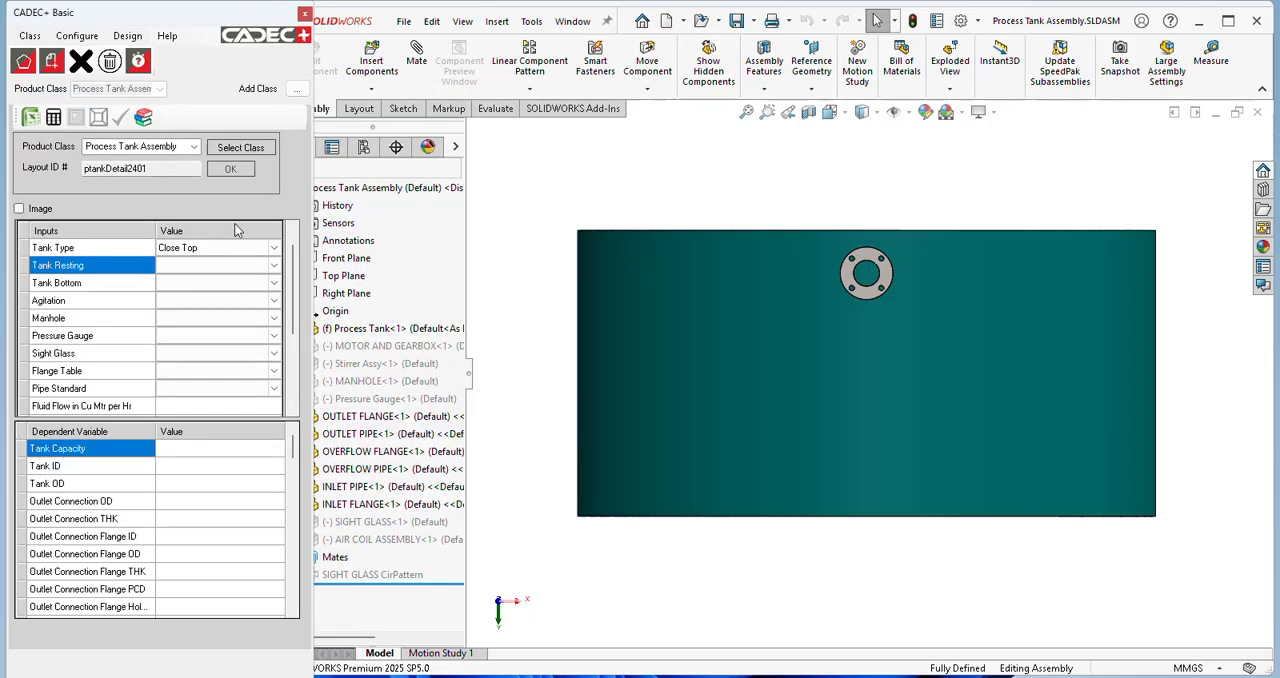
Step: Set Tank Resting to Legs and keep Flat as the Tank Bottom option
{"action": "left_click", "coordinate": [279, 270]}
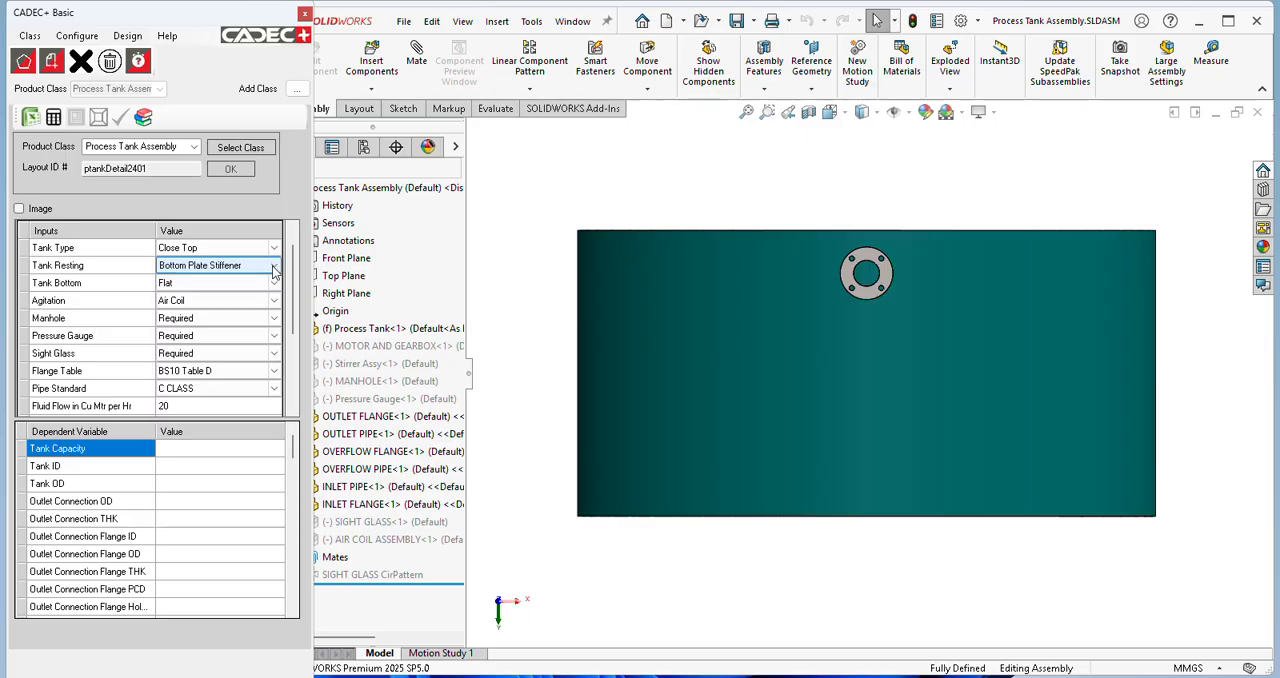
{"action": "left_click", "coordinate": [274, 266]}
{"action": "left_click", "coordinate": [230, 312]}
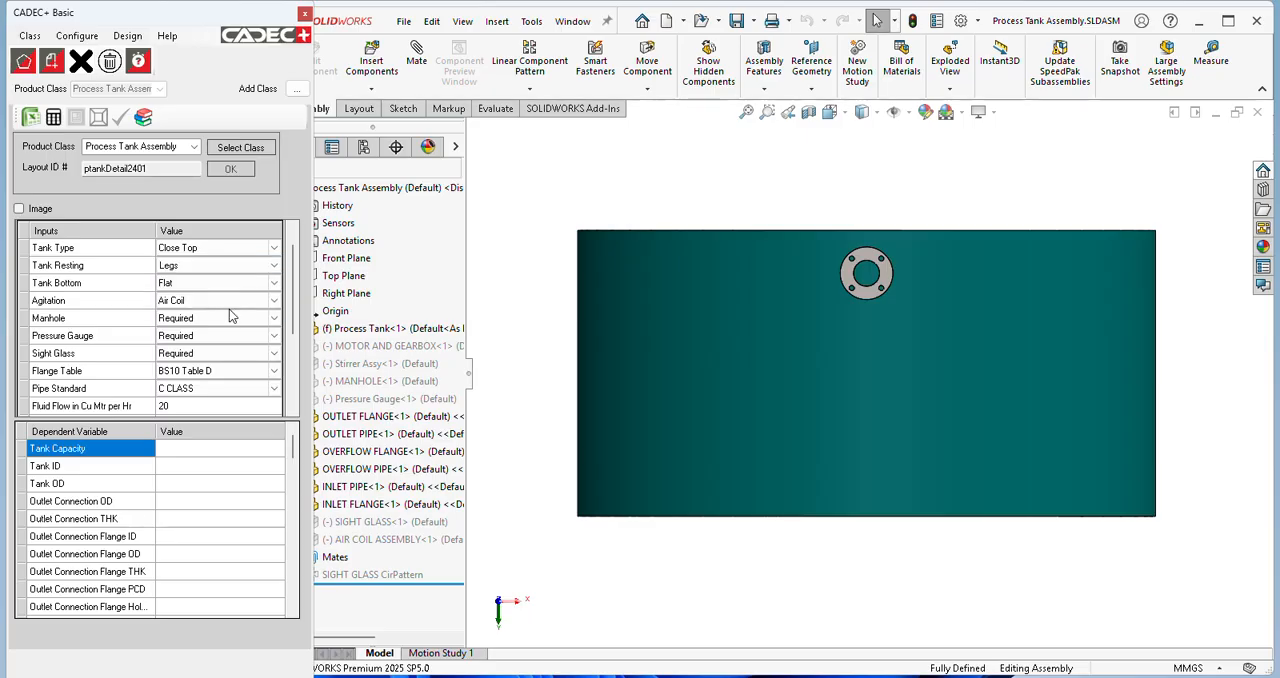
{"action": "left_click", "coordinate": [240, 288]}
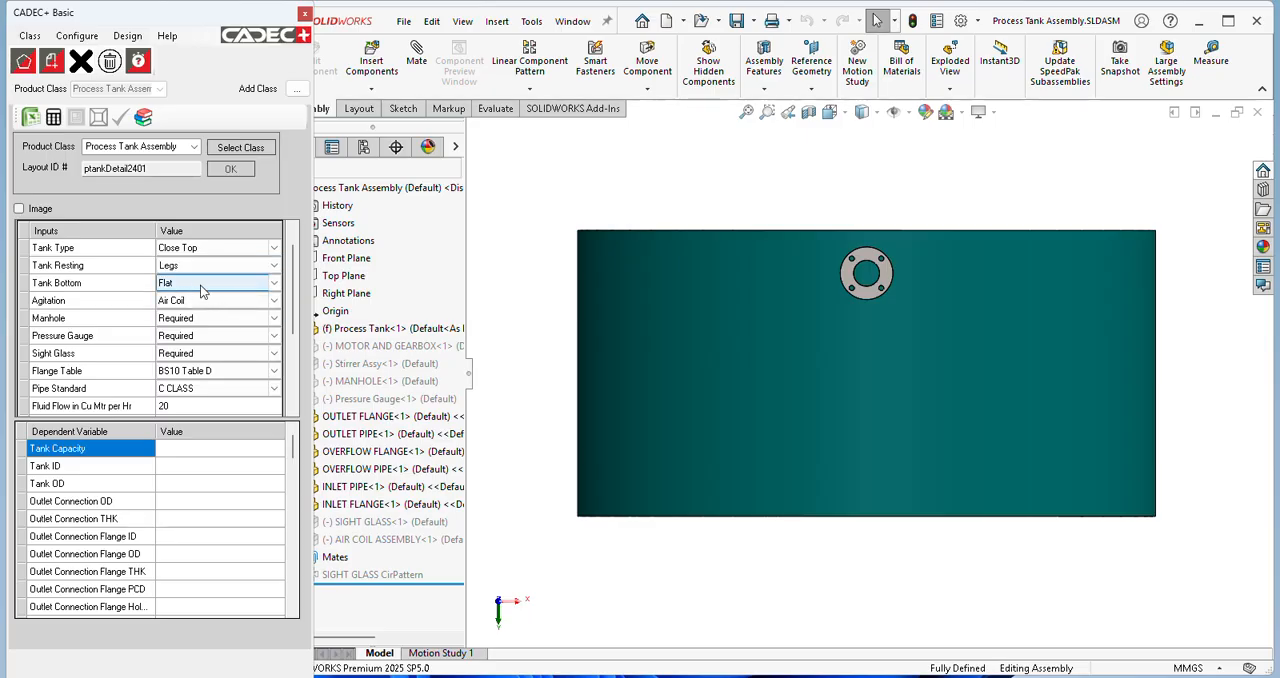
{"action": "left_click", "coordinate": [200, 285]}
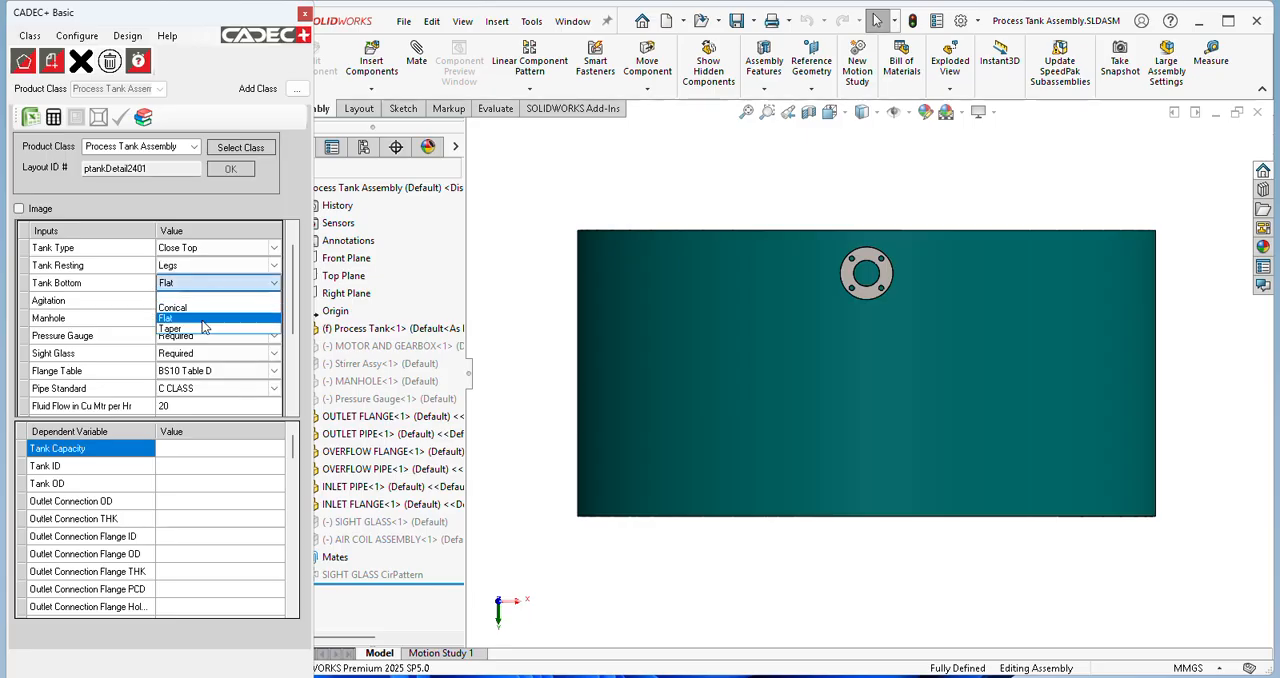
{"action": "left_click", "coordinate": [202, 320]}
{"action": "left_click", "coordinate": [273, 305]}
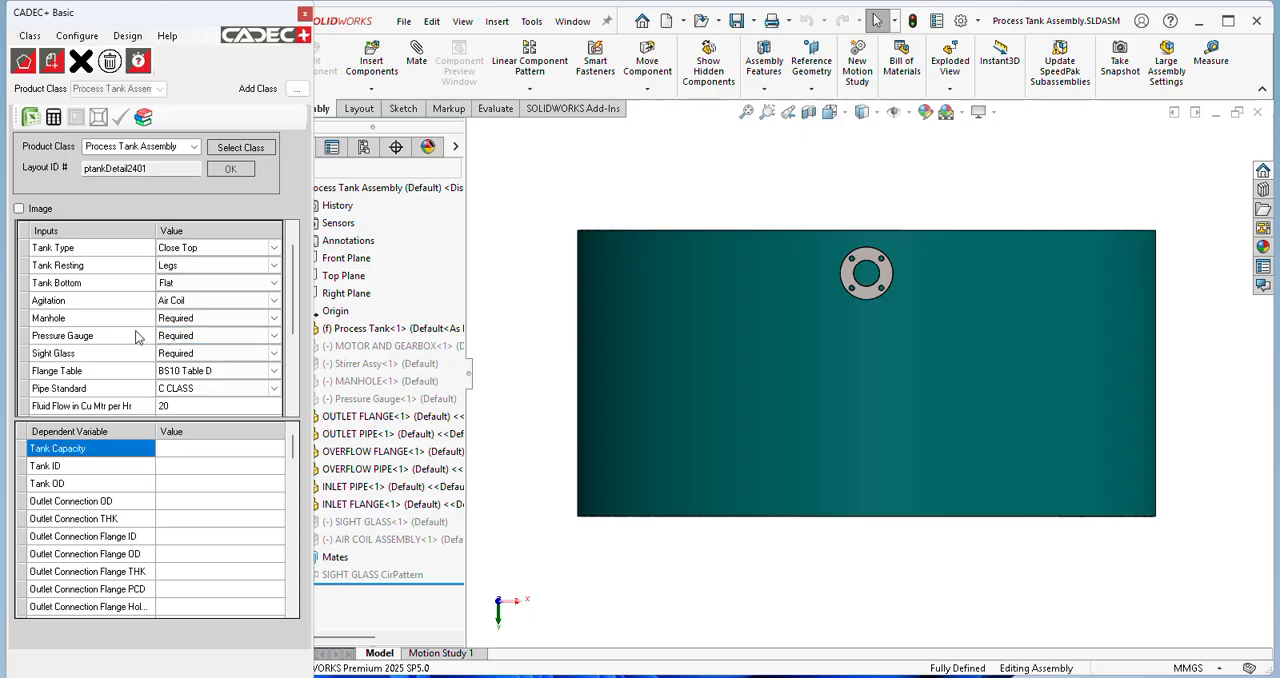
Step: Calculate the dependent variables from the inputs, review them, and update the tank assembly model with the results
{"action": "scroll", "coordinate": [293, 327], "scroll_direction": "down", "scroll_amount": 3}
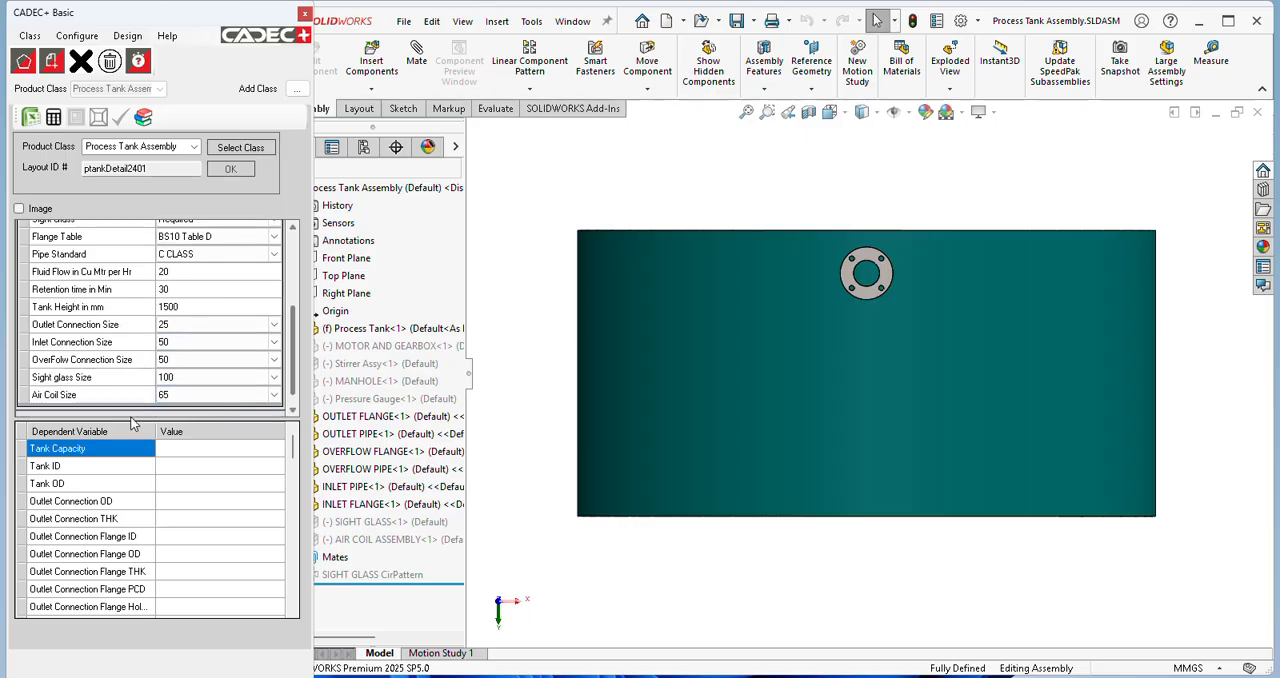
{"action": "left_click", "coordinate": [53, 117]}
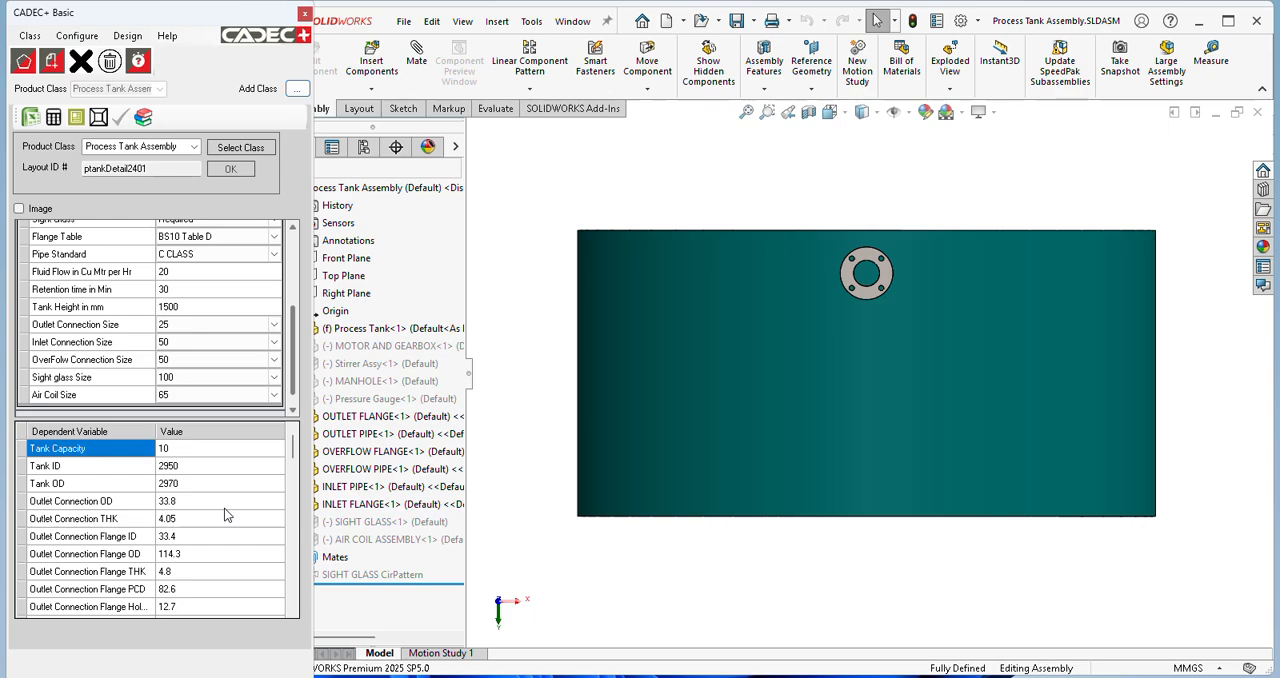
{"action": "left_click_drag", "start_coordinate": [293, 450], "coordinate": [292, 620]}
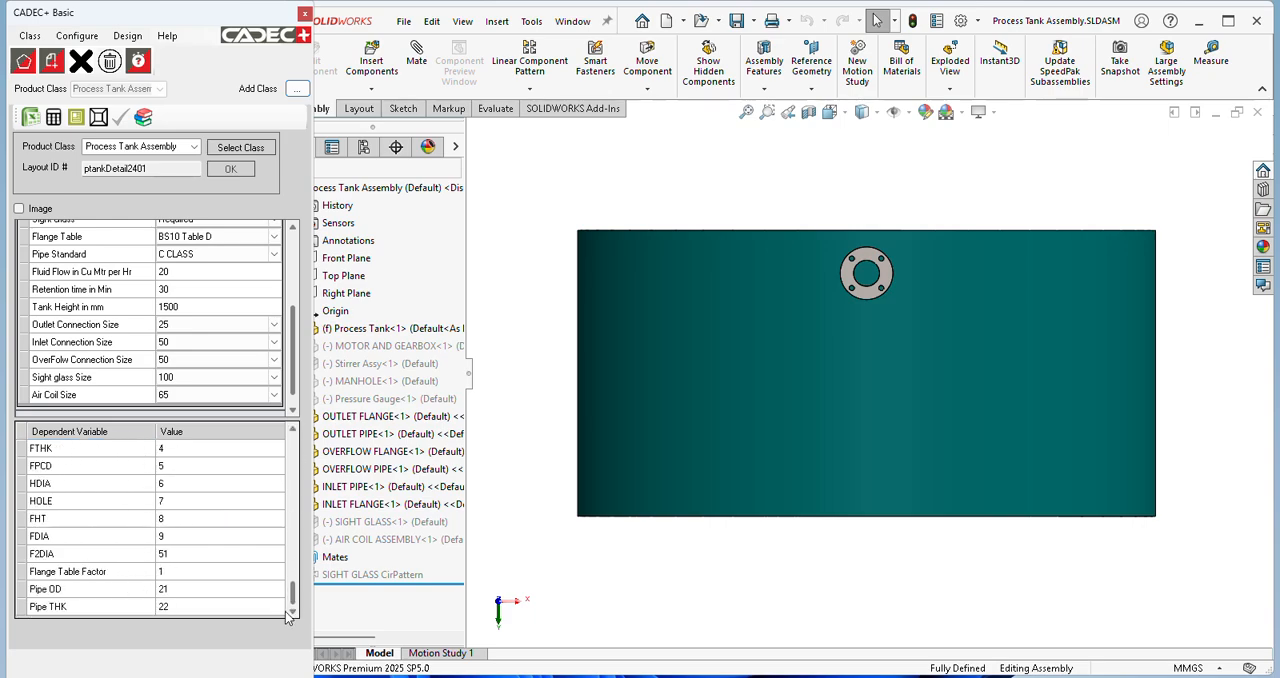
{"action": "left_click", "coordinate": [97, 117]}
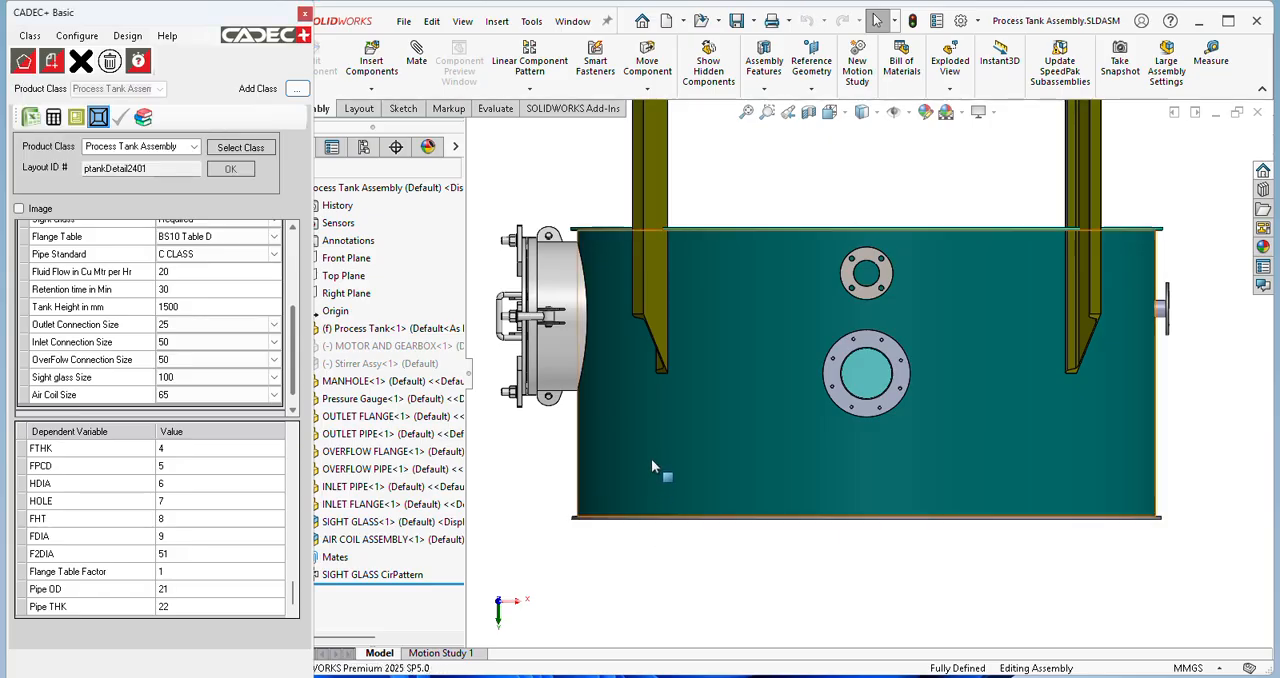
Step: Hide the SHELL body in the Process Tank cut list and inspect the air coil inside the tank
{"action": "left_click", "coordinate": [594, 172]}
{"action": "key", "text": "space"}
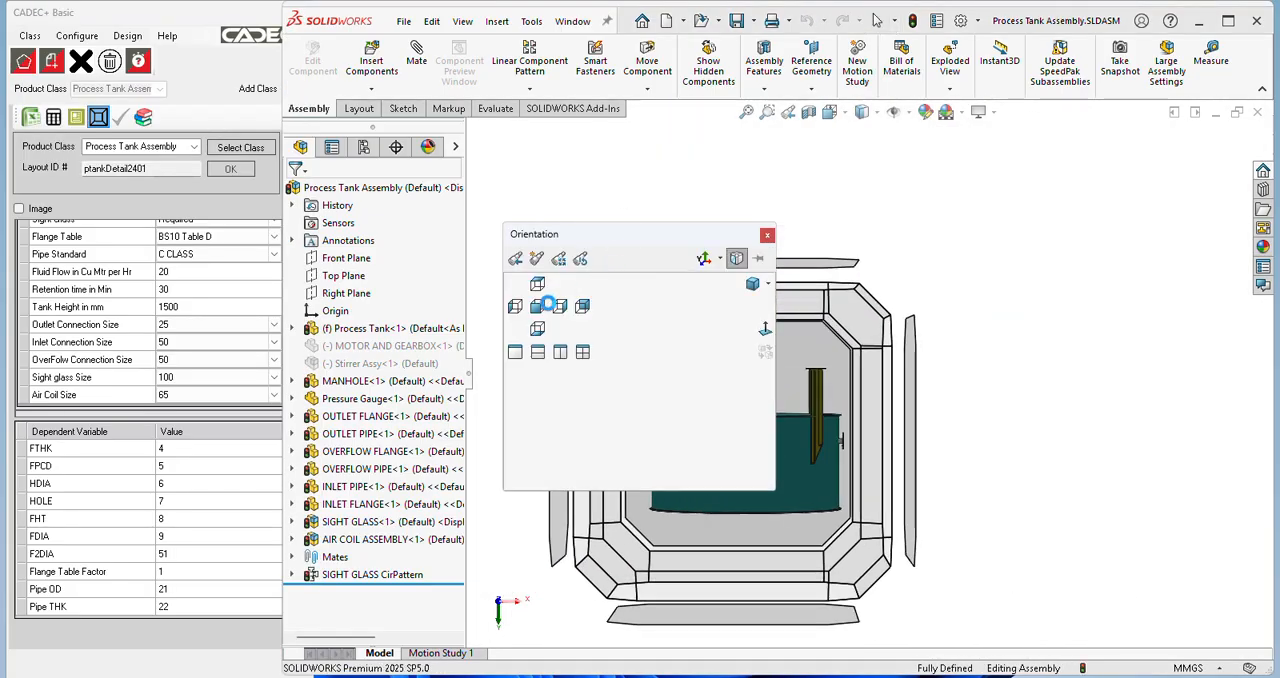
{"action": "left_click", "coordinate": [537, 306]}
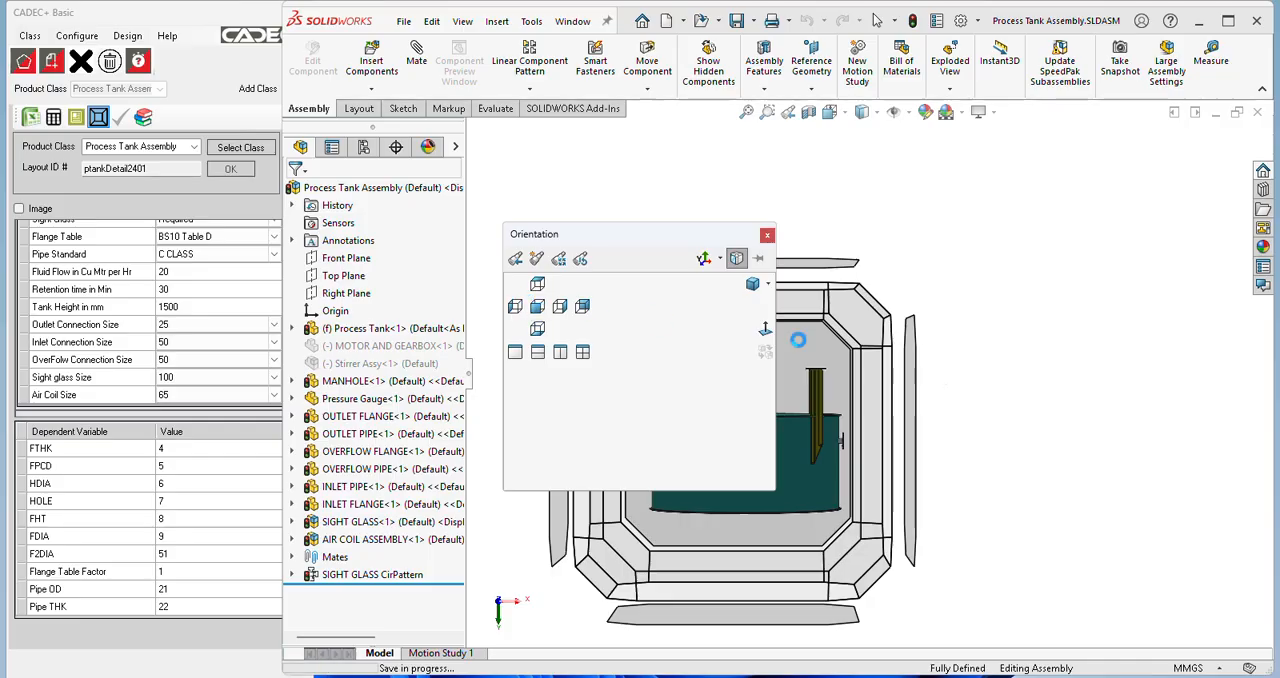
{"action": "scroll", "coordinate": [794, 354], "scroll_direction": "up", "scroll_amount": 4}
{"action": "middle_click_drag", "start_coordinate": [797, 350], "coordinate": [710, 465]}
{"action": "scroll", "coordinate": [1045, 458], "scroll_direction": "down", "scroll_amount": 3}
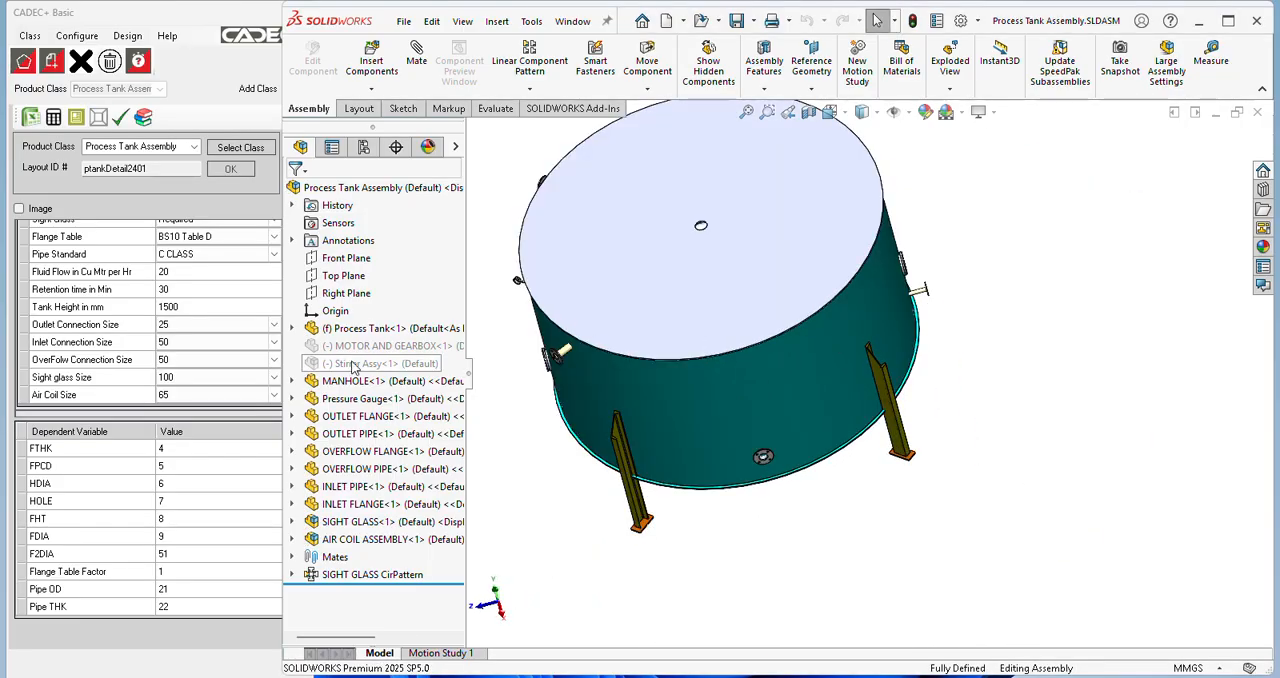
{"action": "left_click", "coordinate": [293, 330]}
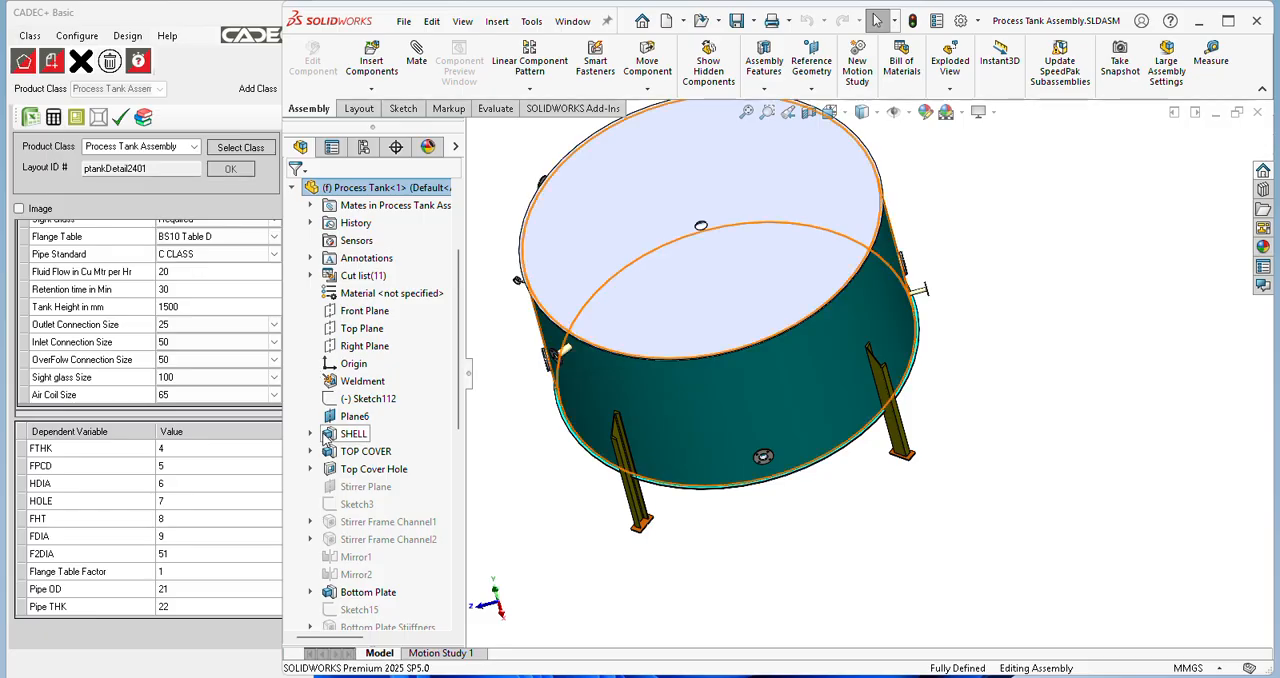
{"action": "left_click", "coordinate": [310, 433]}
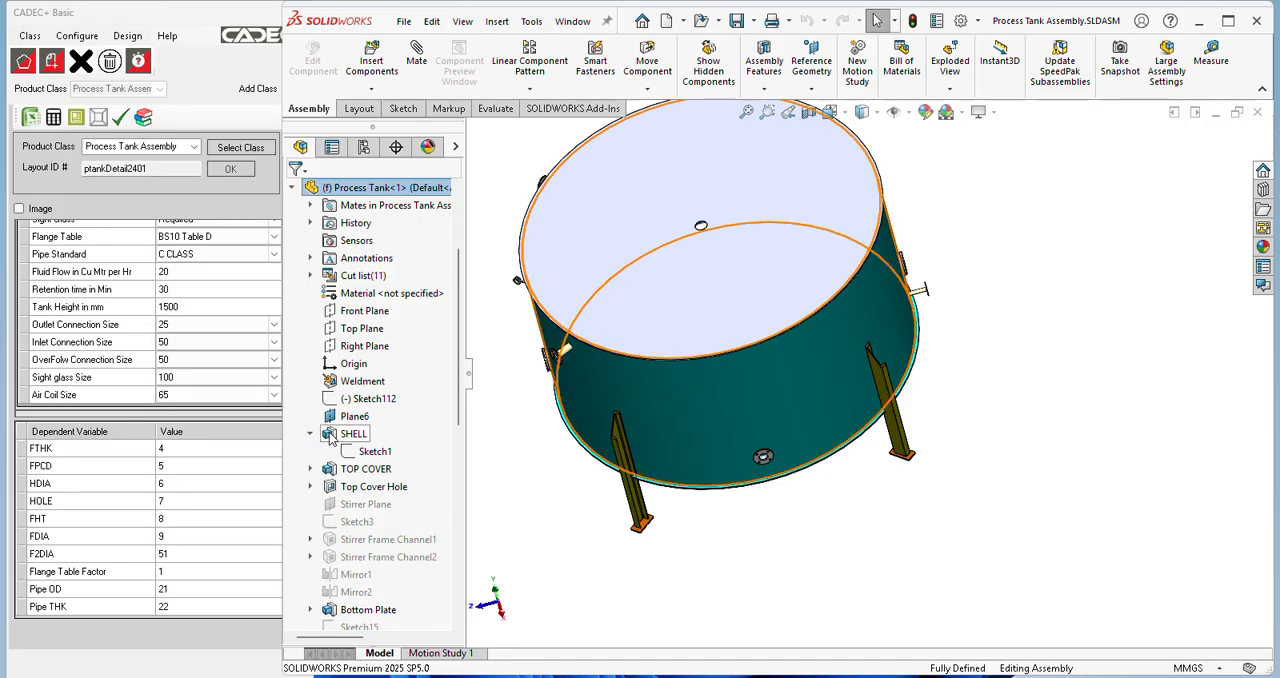
{"action": "left_click", "coordinate": [310, 275]}
{"action": "left_click", "coordinate": [328, 293]}
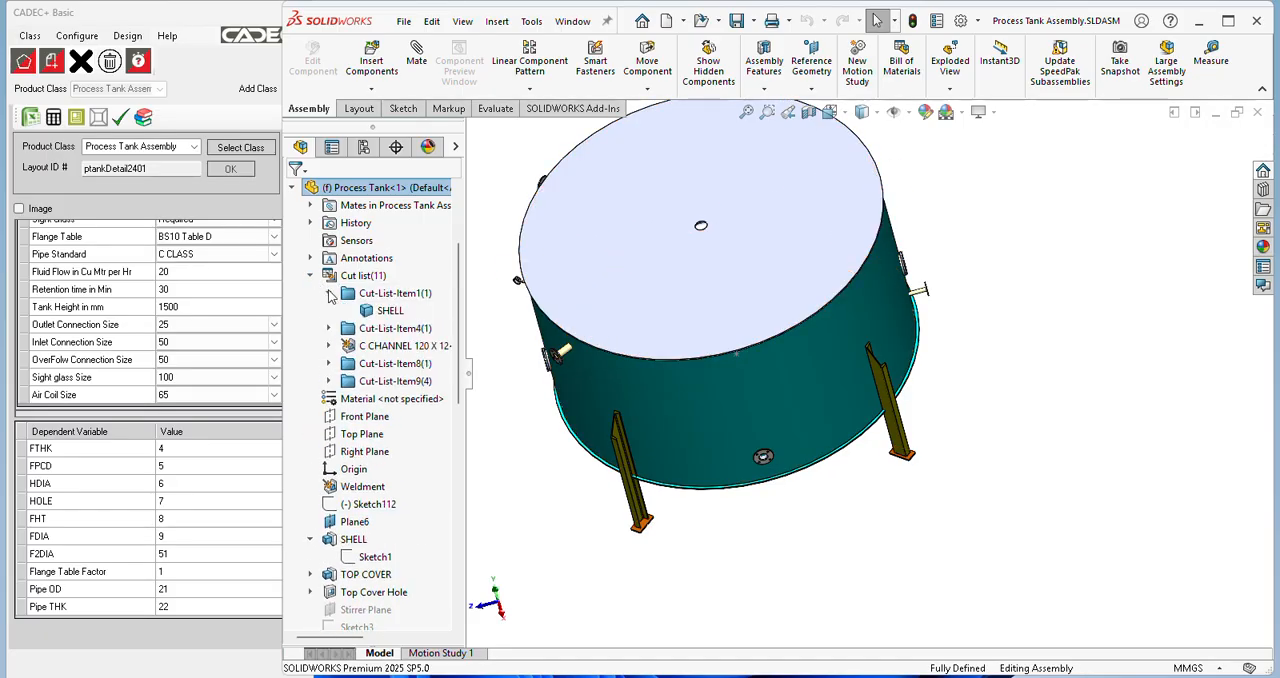
{"action": "left_click", "coordinate": [392, 311]}
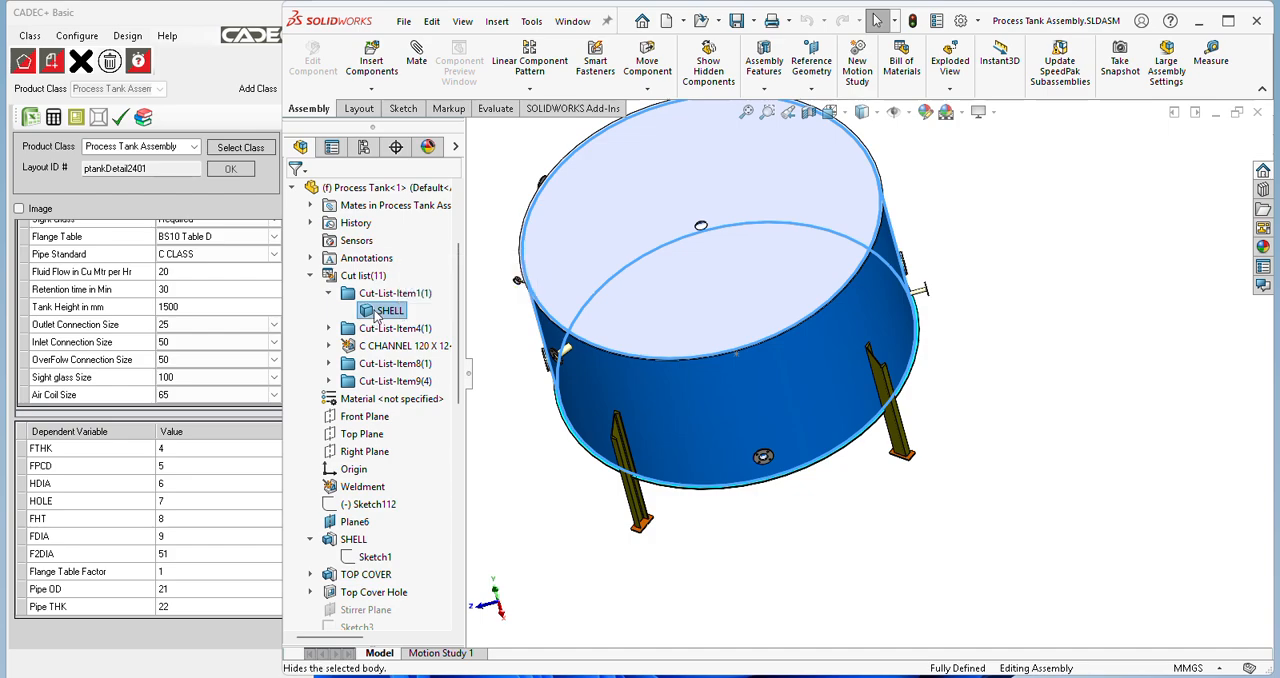
{"action": "right_click", "coordinate": [398, 312]}
{"action": "left_click", "coordinate": [453, 418]}
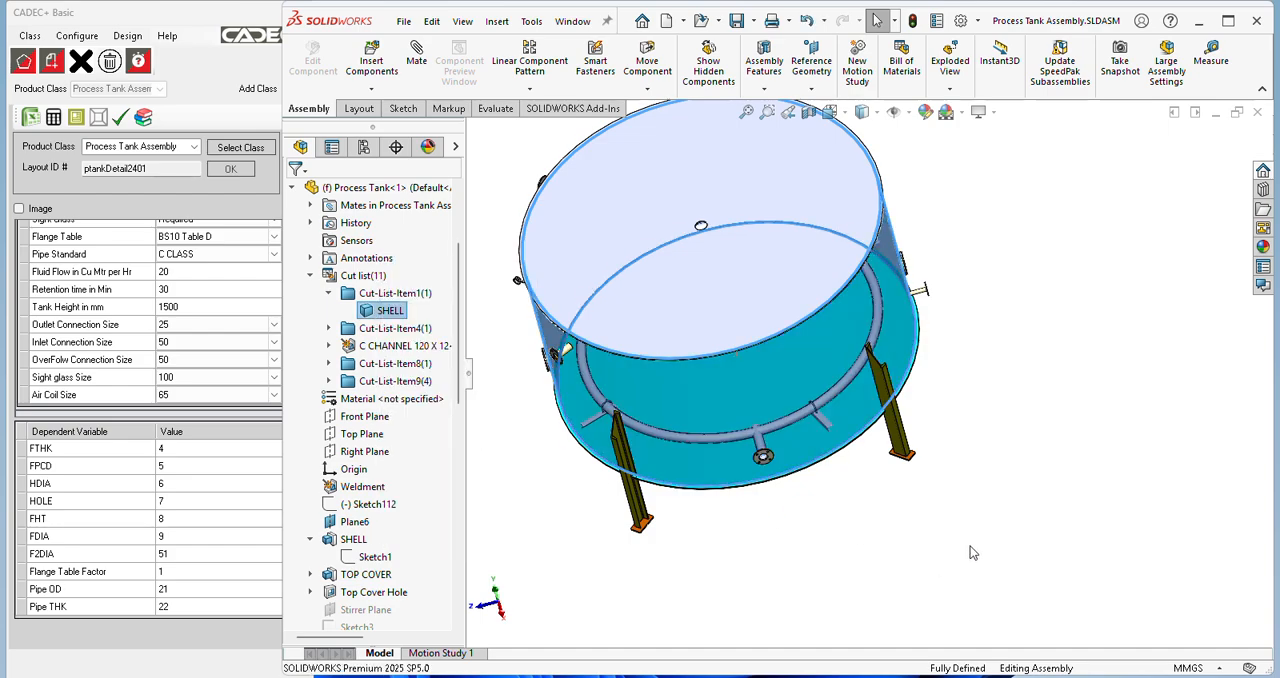
{"action": "middle_click_drag", "start_coordinate": [740, 470], "coordinate": [783, 489]}
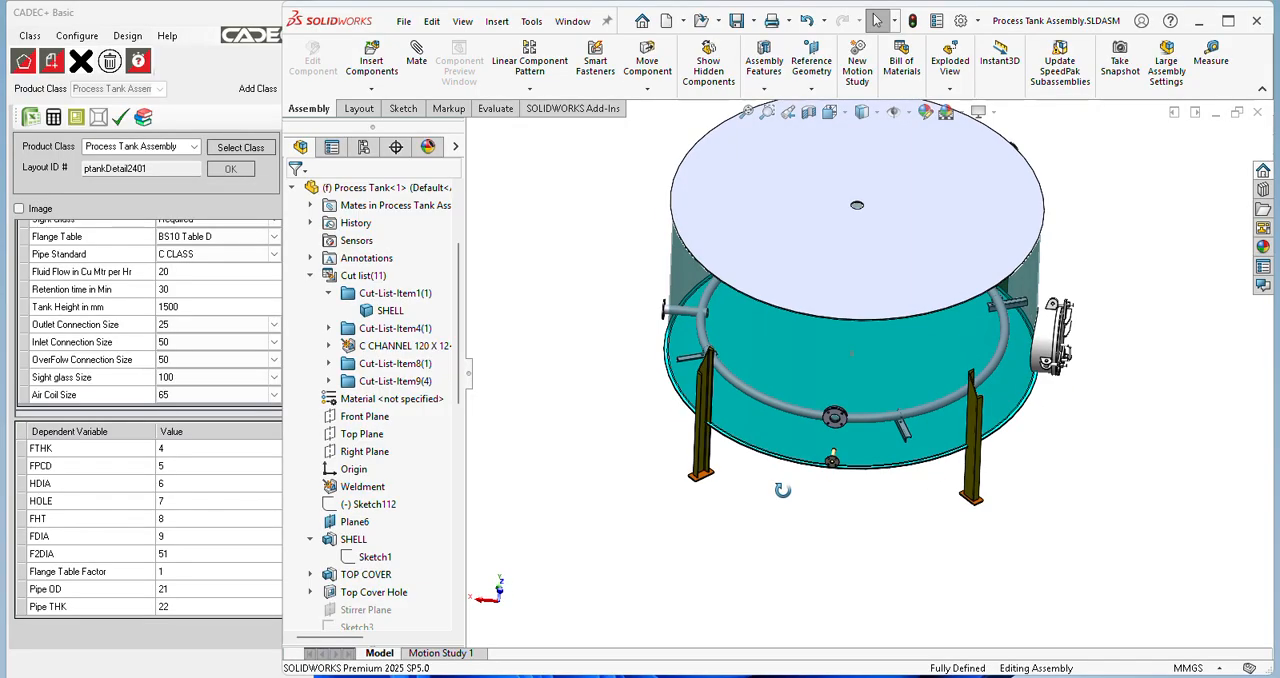
Step: Finalize the ptankDetail2401 design of the Process Tank Assembly
{"action": "left_click", "coordinate": [124, 117]}
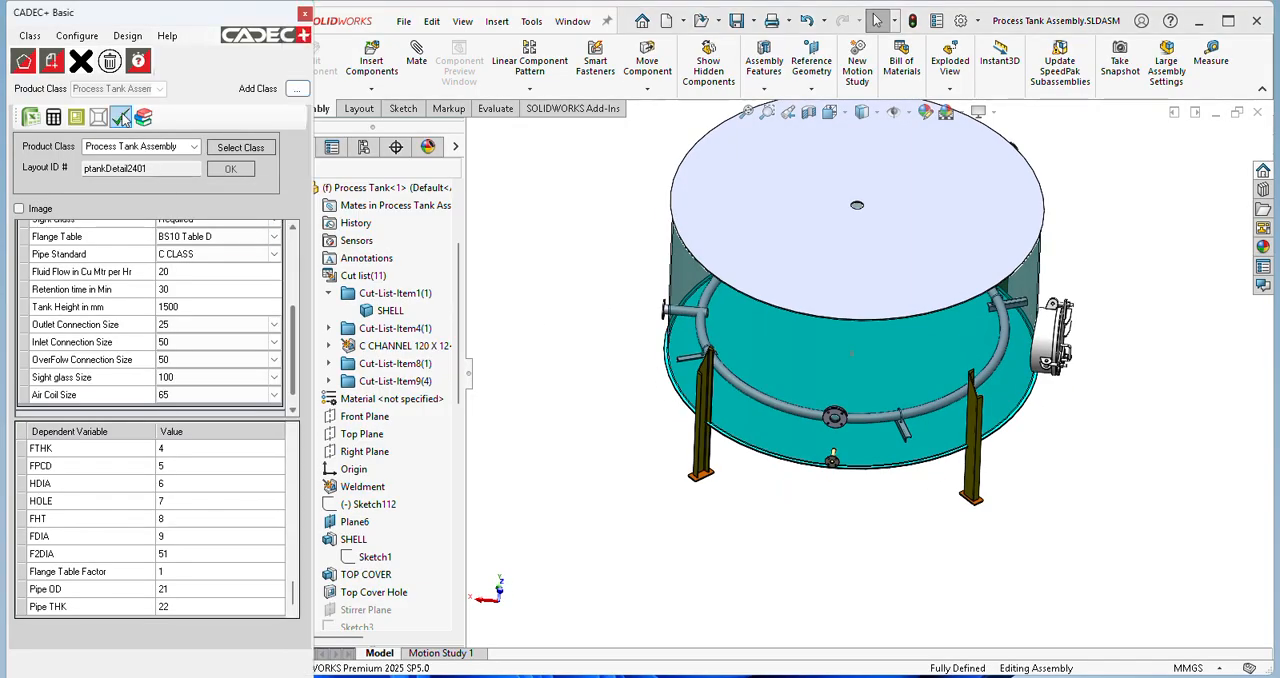